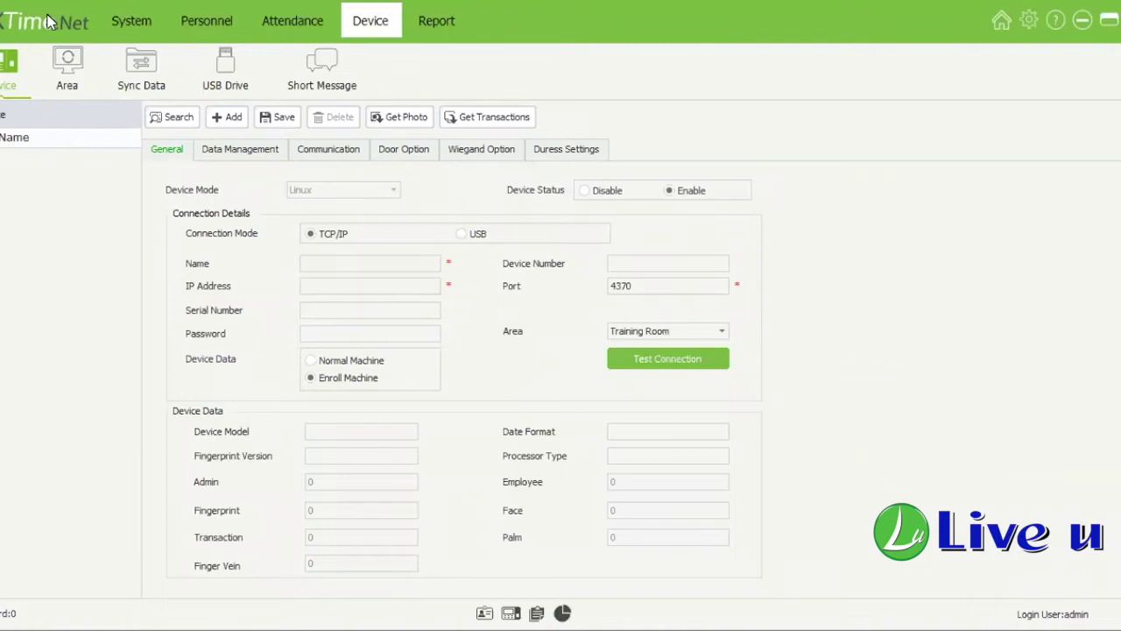
Step: Go back to the home dashboard with the Company, Employee, Device and Report tiles
left_click(419, 116)
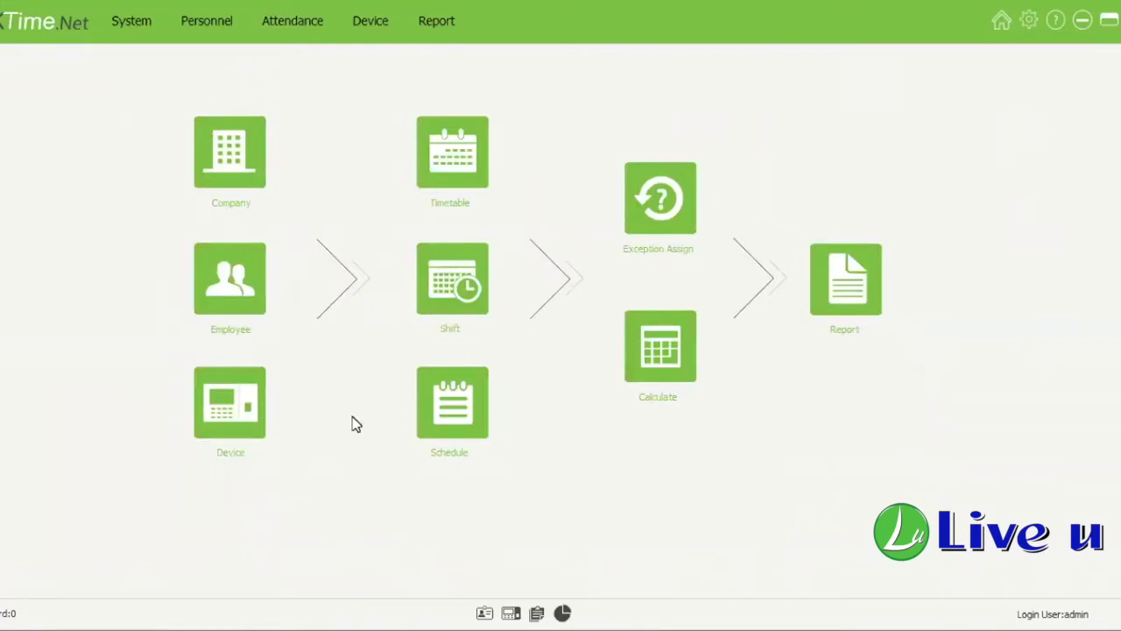
left_click(445, 434)
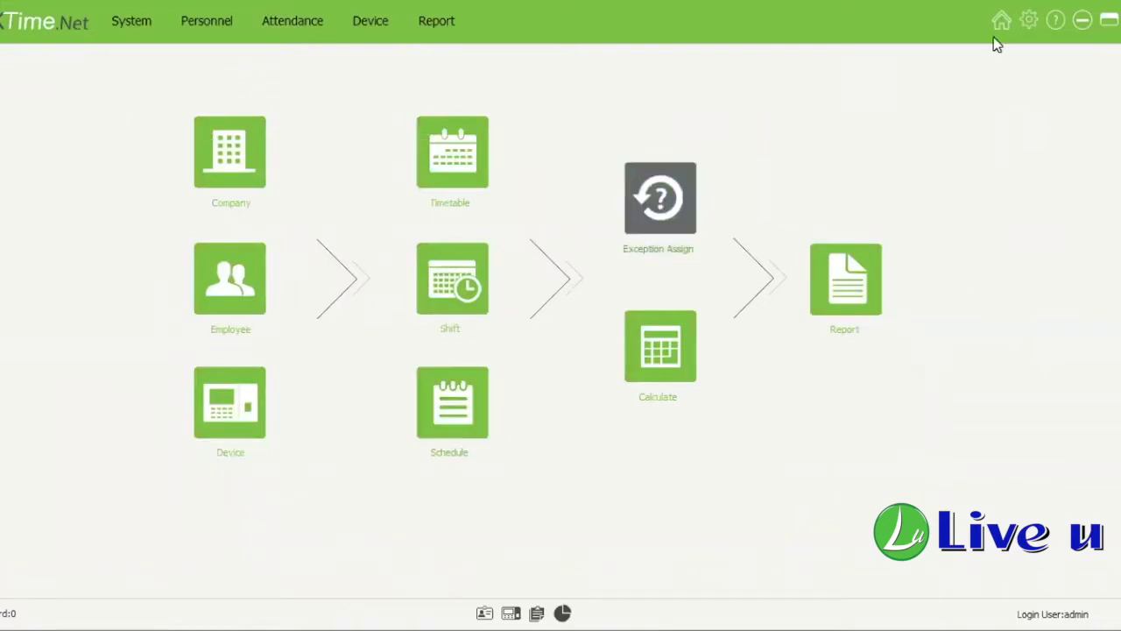
left_click(1026, 25)
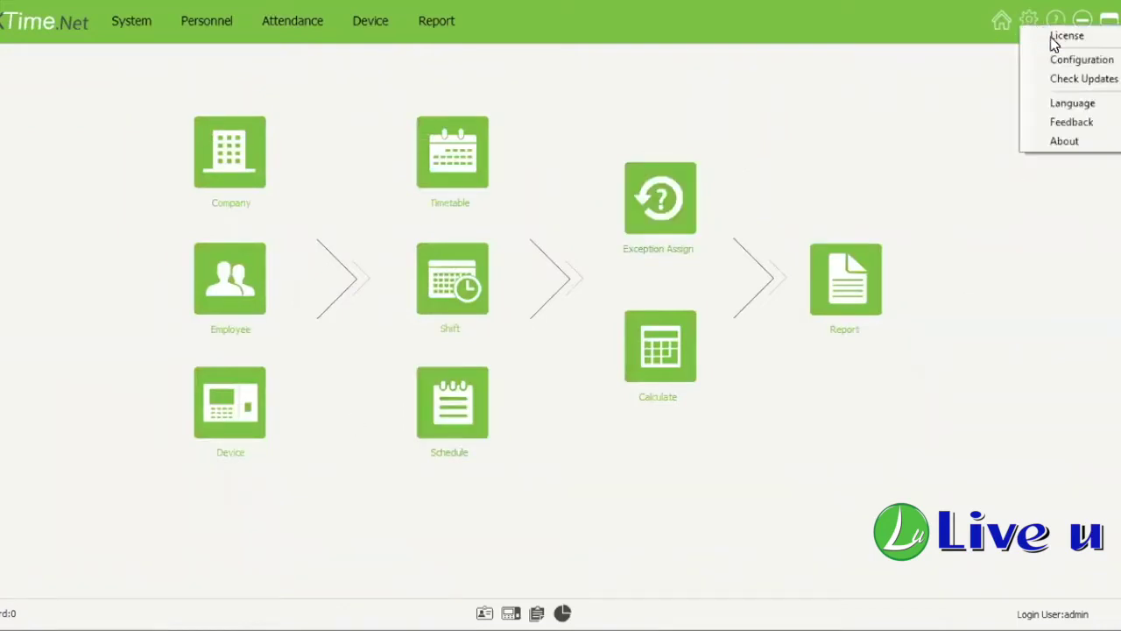
left_click(707, 263)
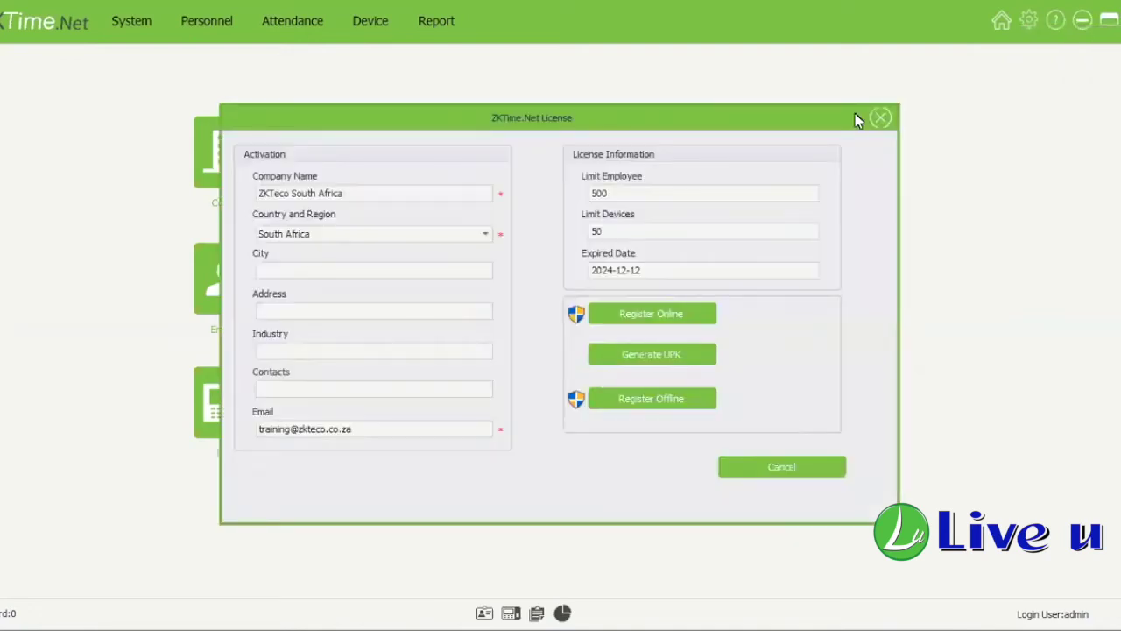
left_click(882, 120)
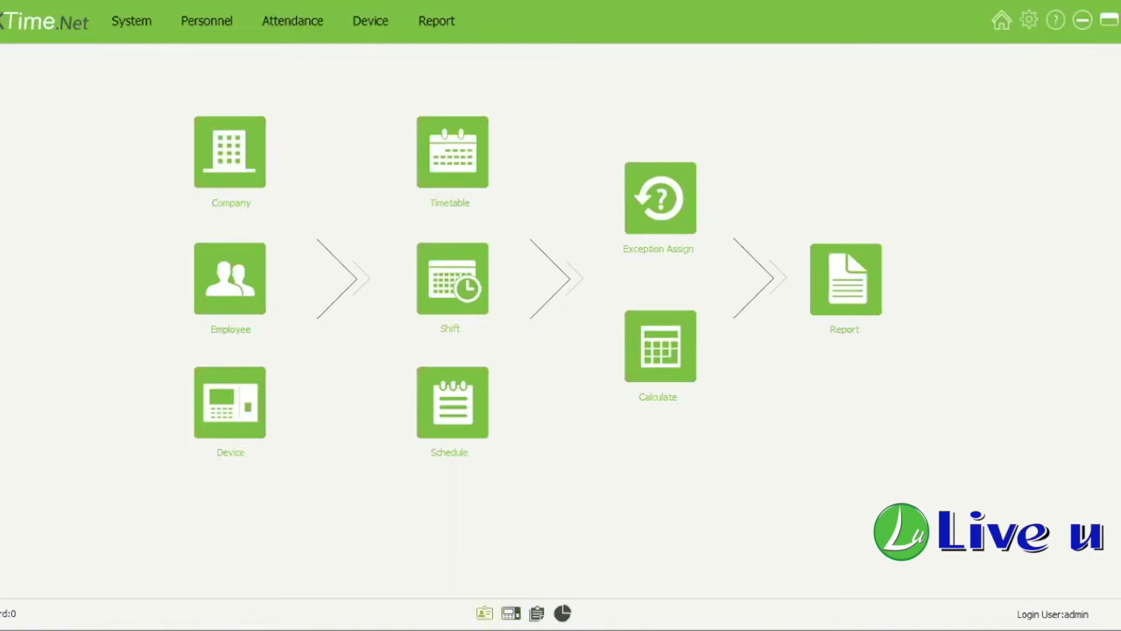
Step: Check the employee overview, then show the Attendance Report page listing Transaction Report through Daily Attendance
left_click(485, 613)
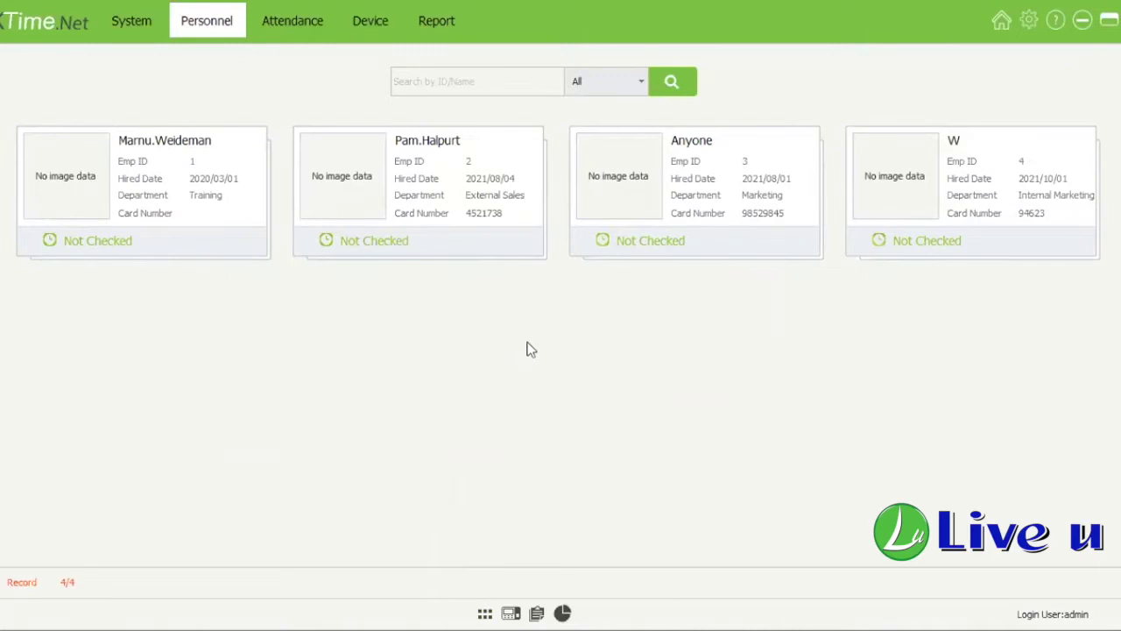
left_click(511, 613)
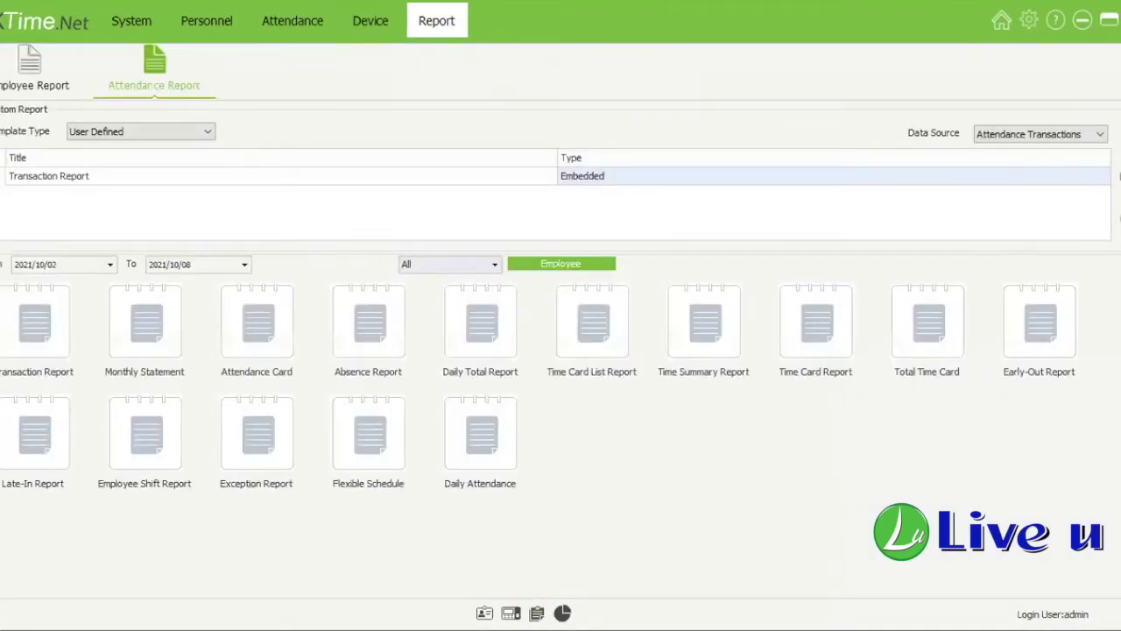
Step: Preview the chosen attendance report
left_click(576, 359)
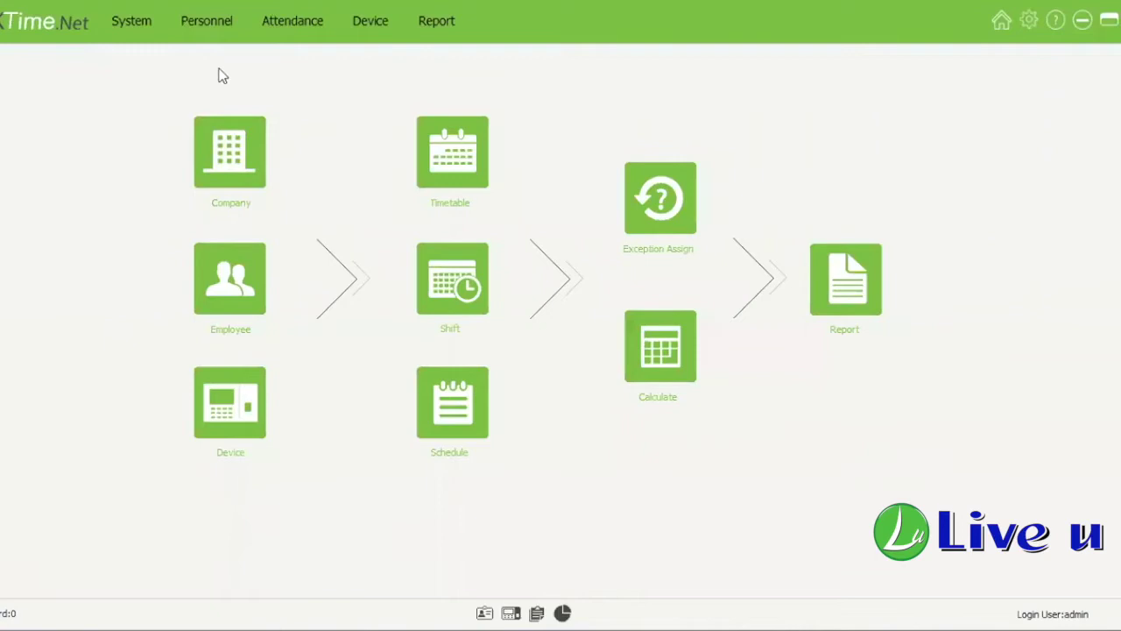
Step: Go to System and bring up the Company page with the company's basic information
left_click(132, 20)
left_click(243, 162)
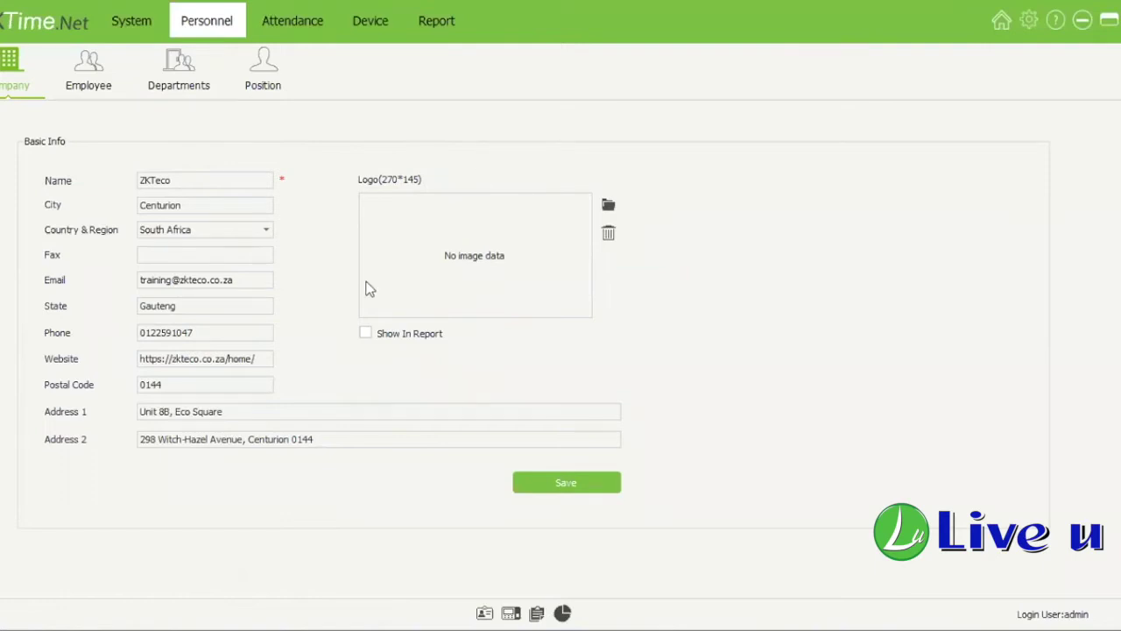
Step: Toggle the logo's Show In Report on and off, then view the second and fourth employees
left_click(377, 340)
left_click(368, 338)
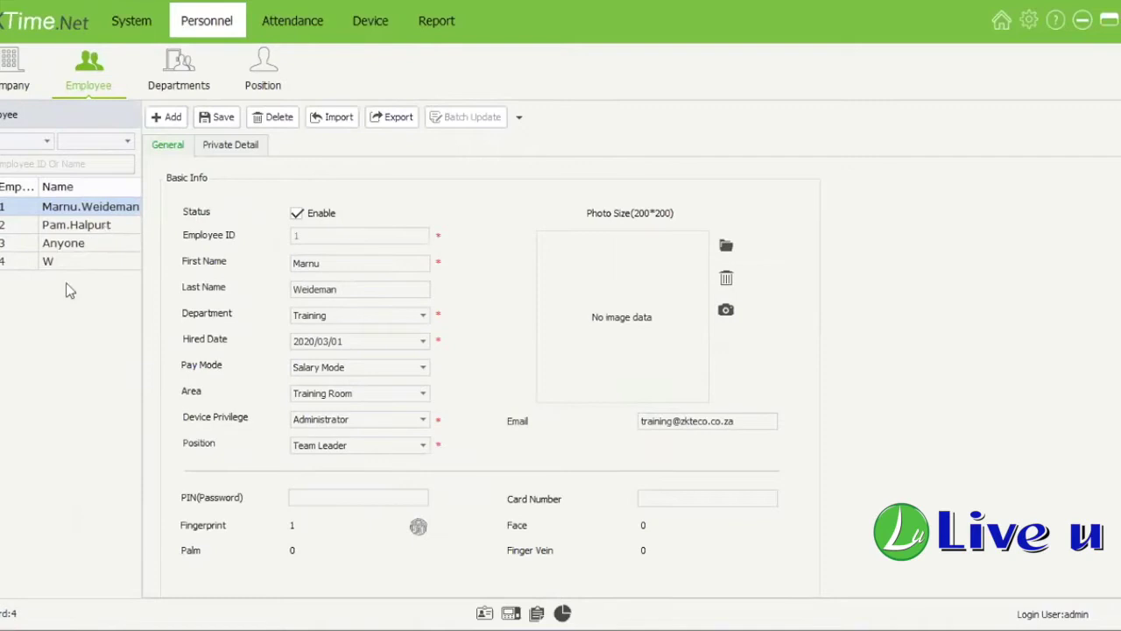
left_click(81, 225)
left_click(78, 262)
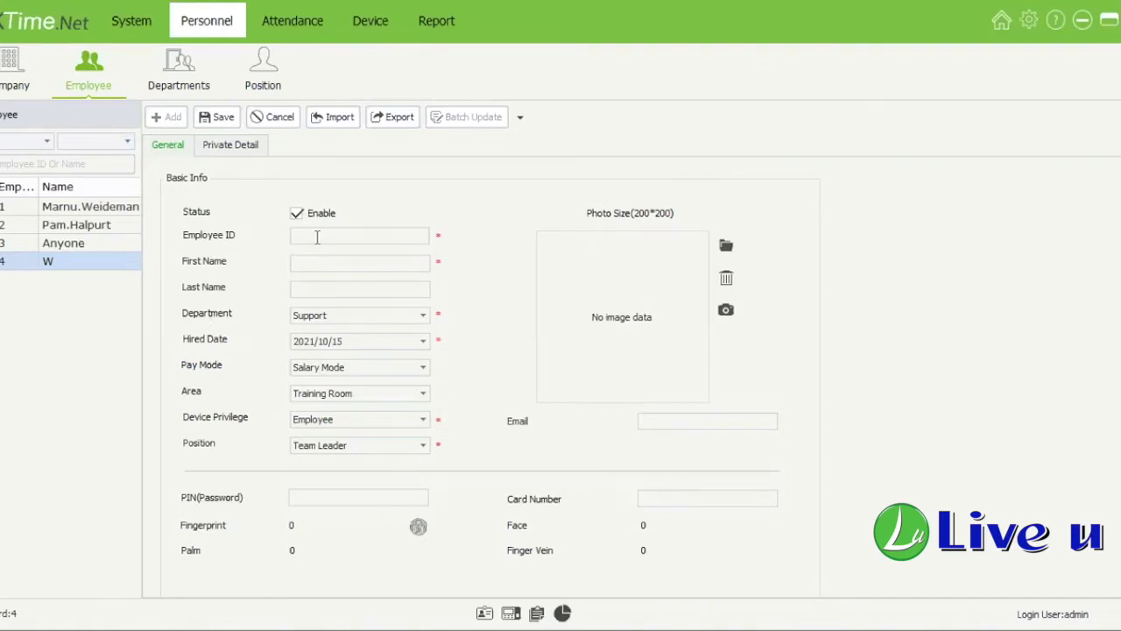
Step: Enter employee ID 5 and first name A
left_click(317, 237)
type("0001")
key("BackSpace")
key("BackSpace")
key("BackSpace")
key("BackSpace")
type("vgbhnjm15")
key("BackSpace")
key("BackSpace")
key("BackSpace")
key("BackSpace")
key("BackSpace")
key("BackSpace")
key("BackSpace")
key("BackSpace")
key("BackSpace")
type("5")
left_click(363, 262)
type("A")
double_click(315, 235)
key("Tab")
Step: Set the employee's department to Sales
left_click(355, 319)
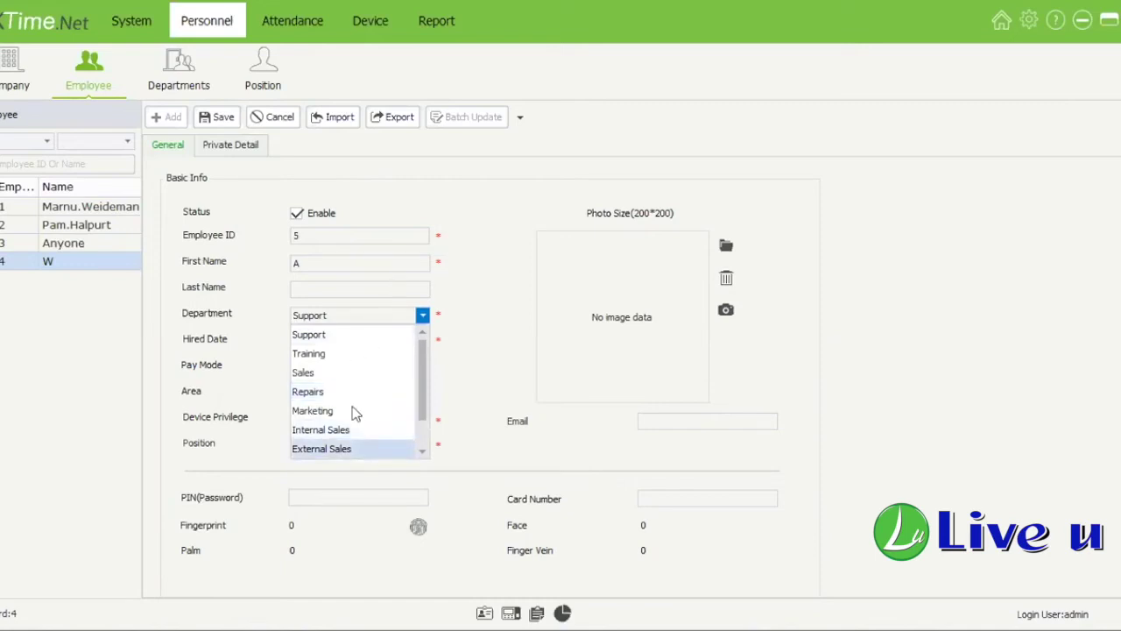
left_click(423, 316)
left_click(355, 316)
left_click(324, 145)
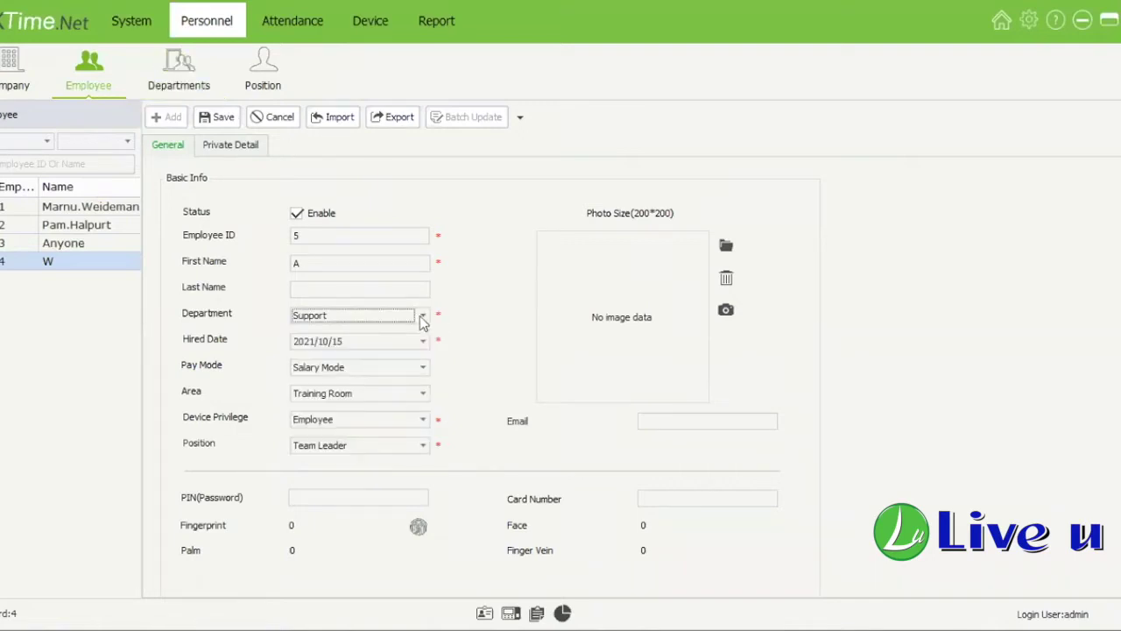
left_click(421, 321)
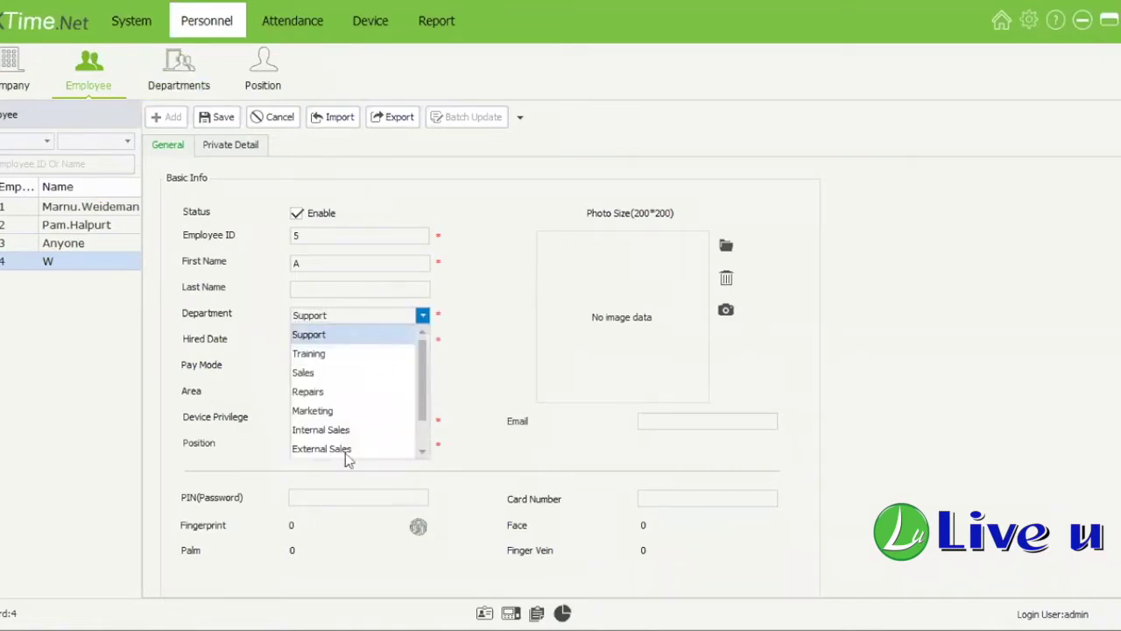
left_click(351, 372)
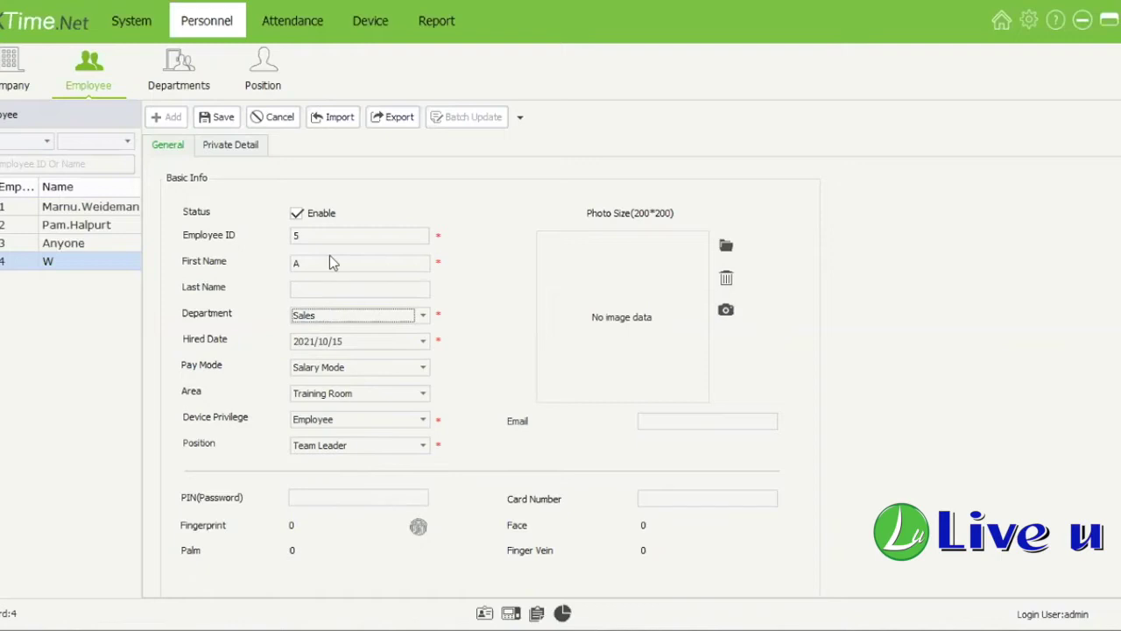
Step: Set the hire date to 2021/10/01
left_click(422, 342)
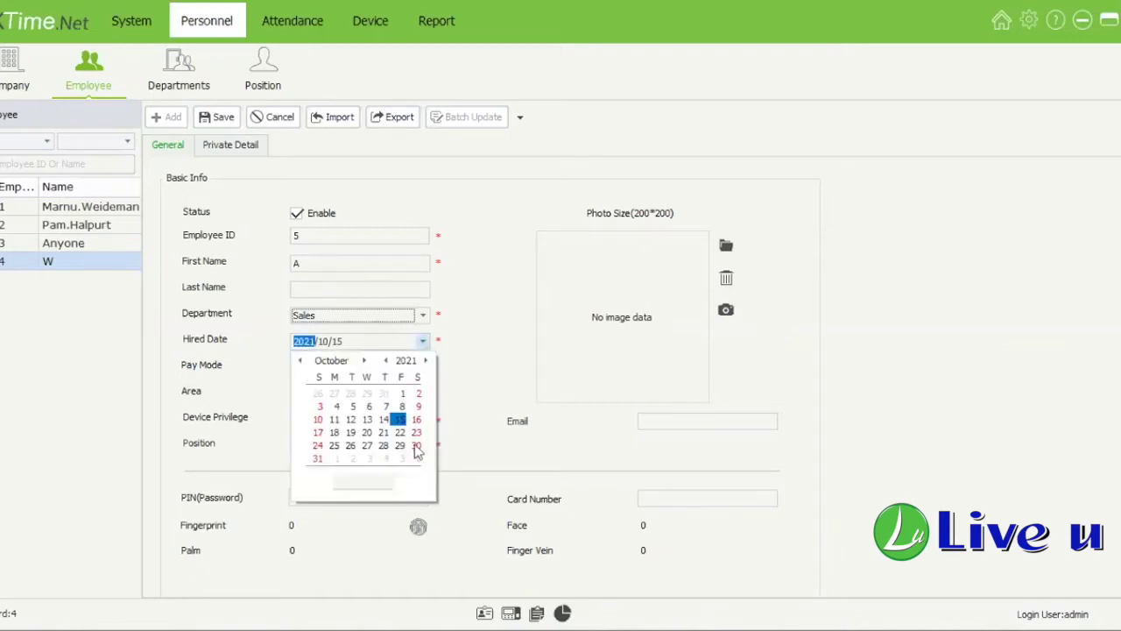
left_click(423, 342)
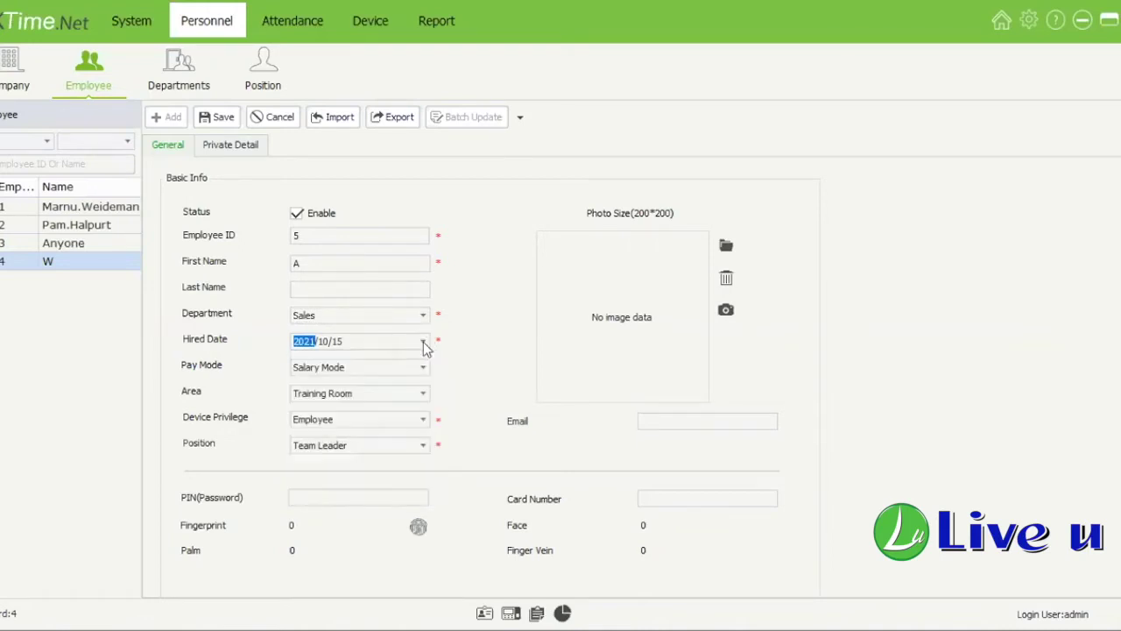
left_click(421, 345)
left_click(429, 386)
left_click(342, 369)
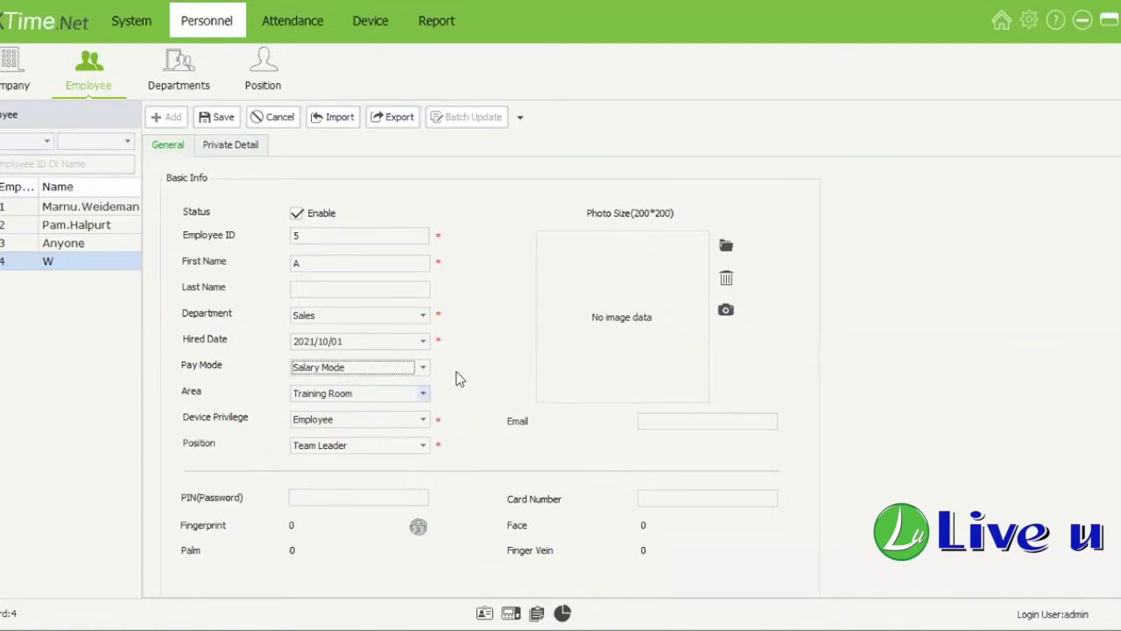
left_click(423, 394)
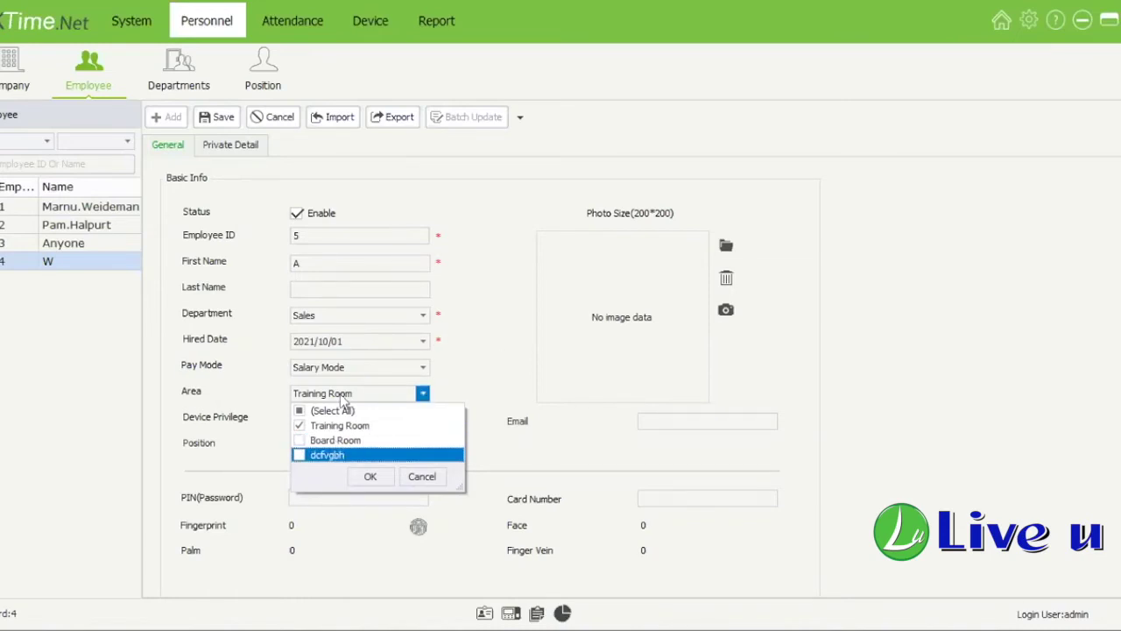
Step: Tick Board Room alongside Training Room in the employee's area list
left_click(424, 395)
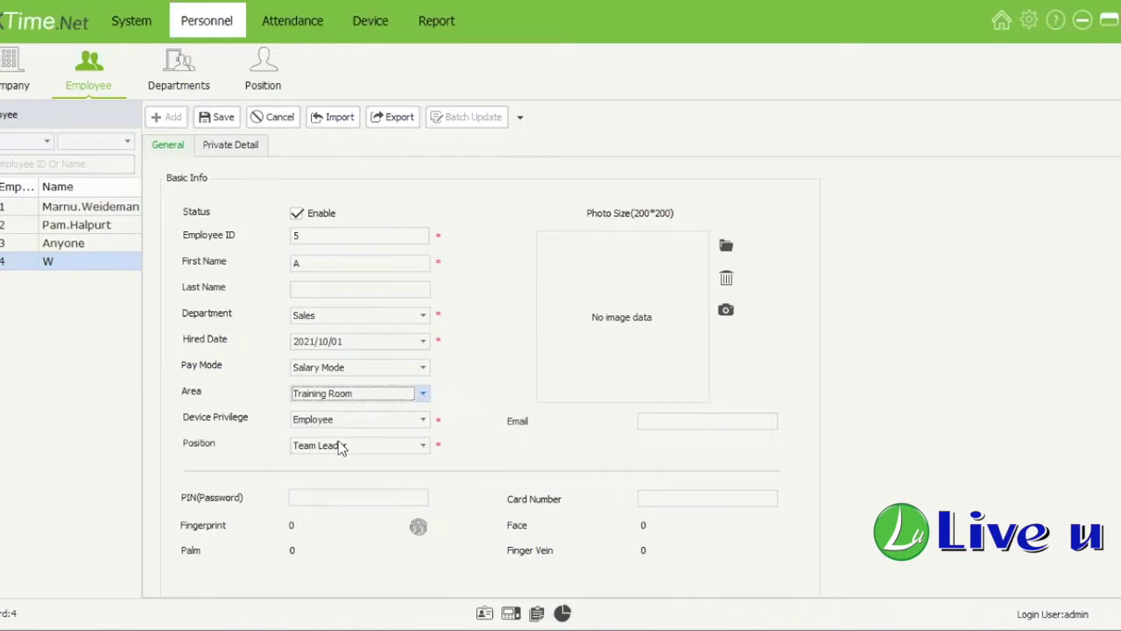
key("alt+Down")
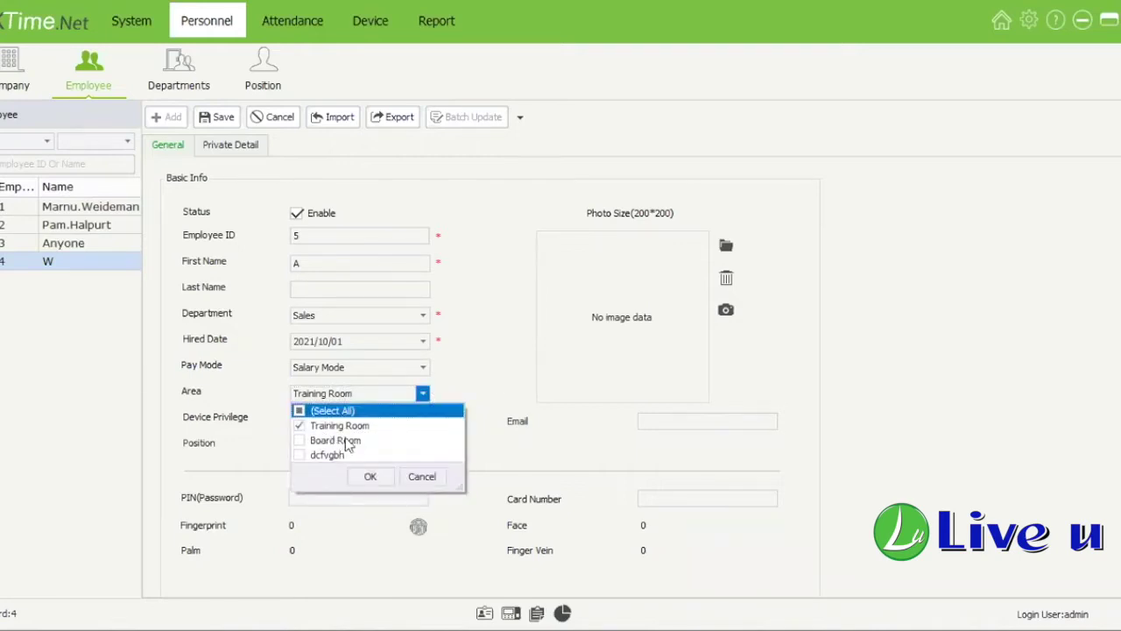
key("Down")
key("Down")
key("space")
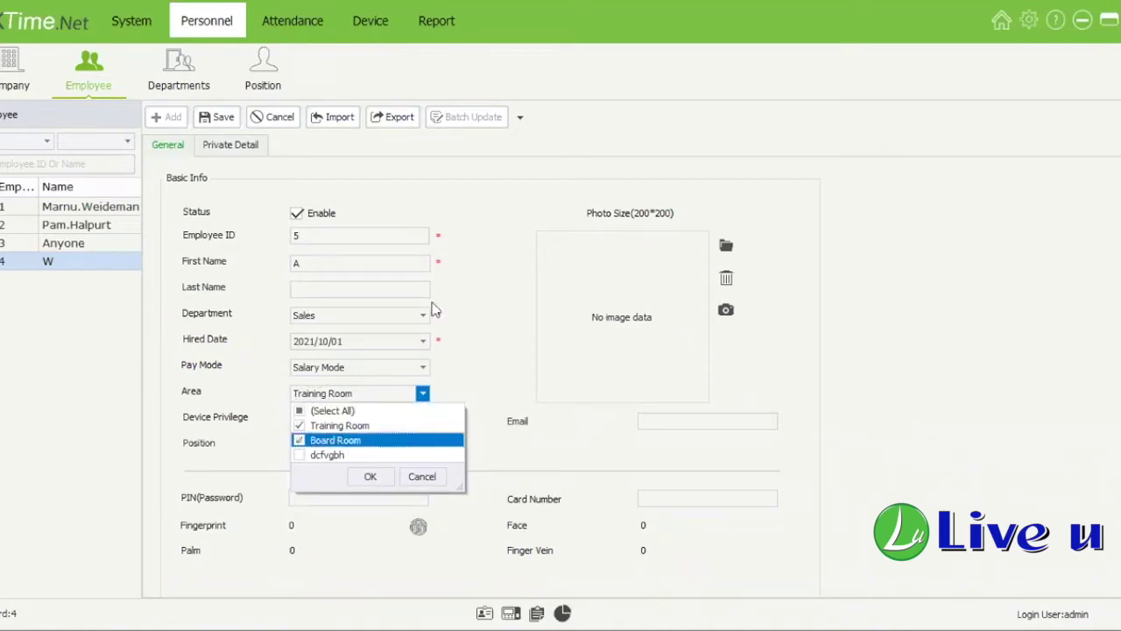
key("Return")
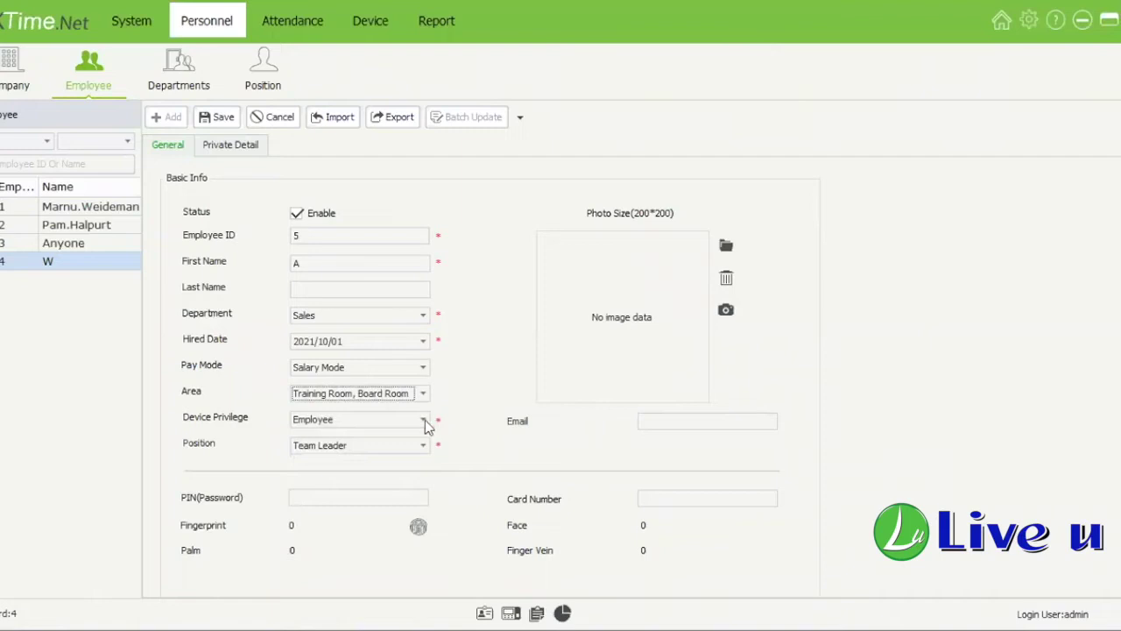
Step: Change the employee's device privilege from Employee to Enroller
left_click(424, 419)
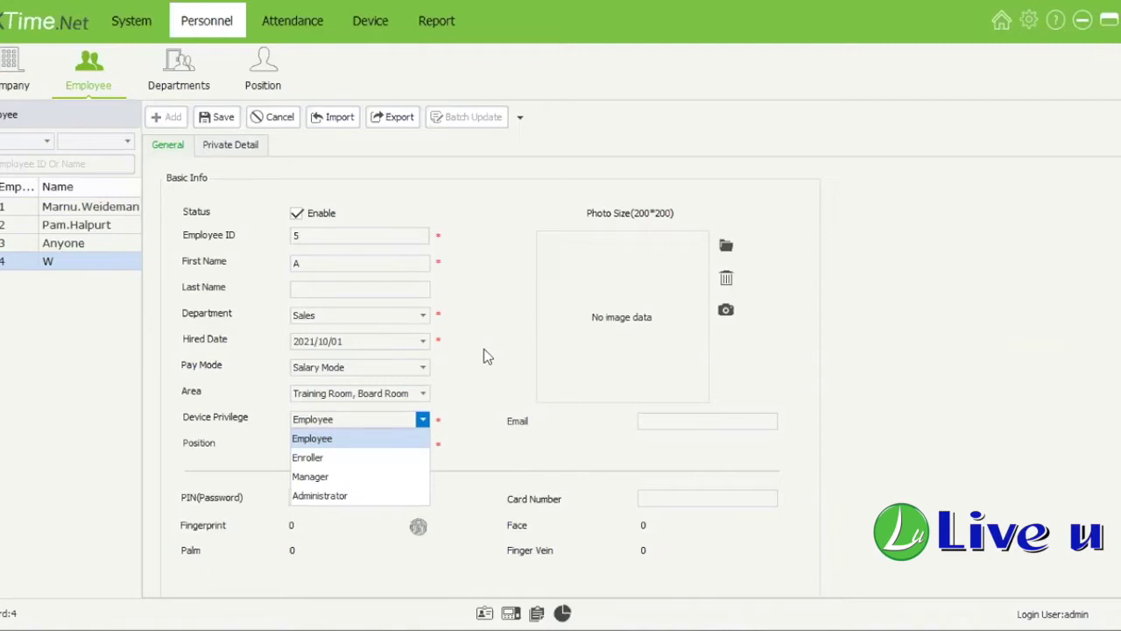
left_click(350, 457)
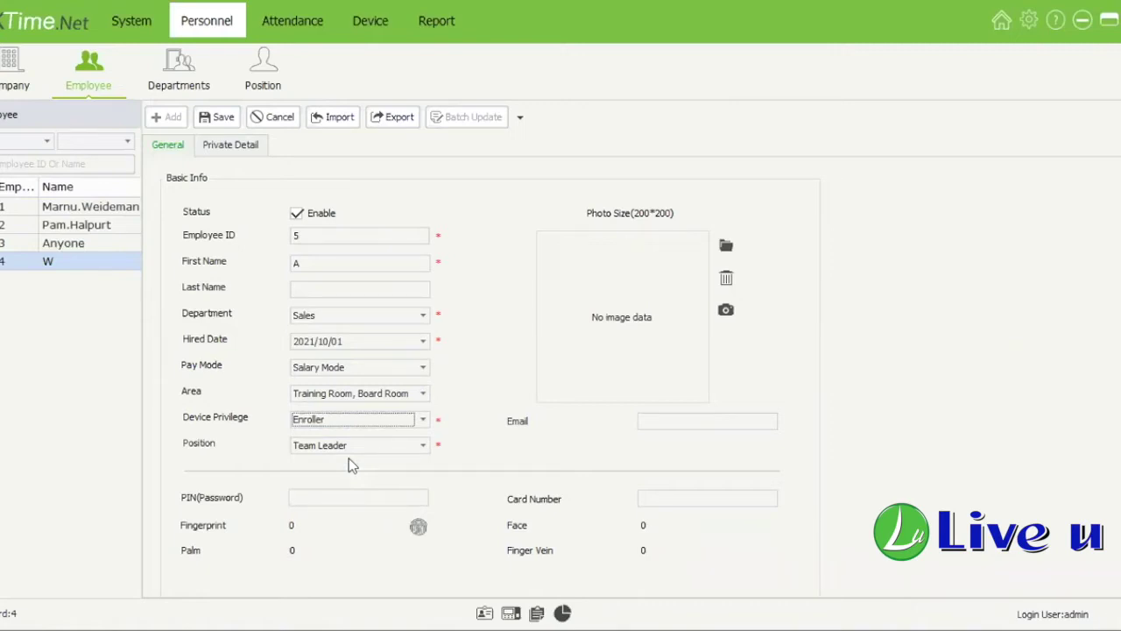
left_click(424, 420)
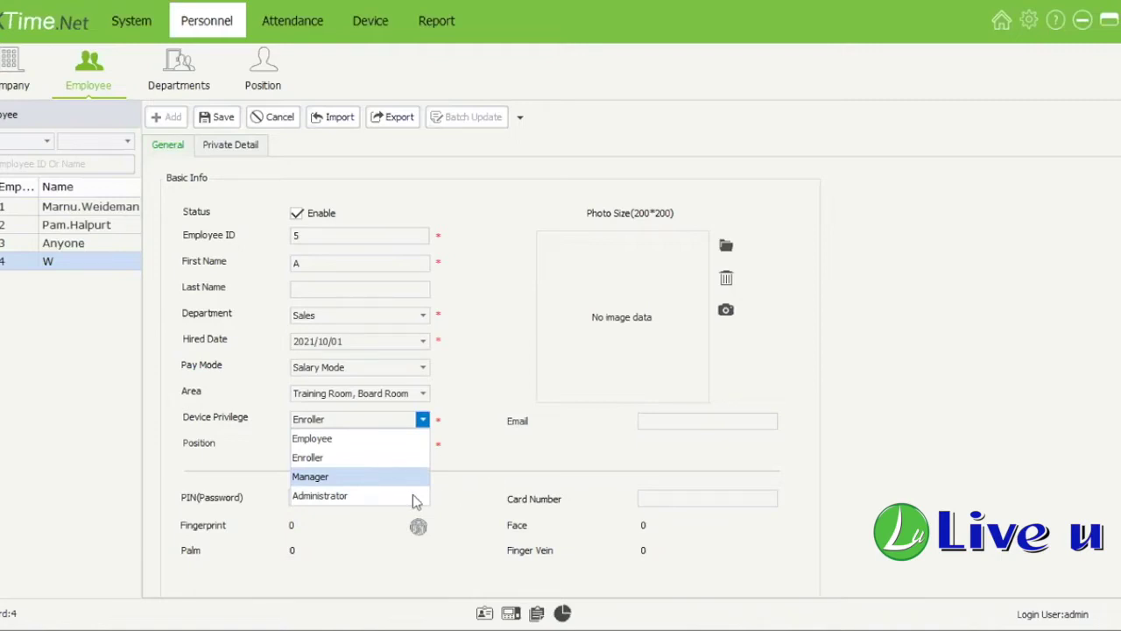
left_click(473, 455)
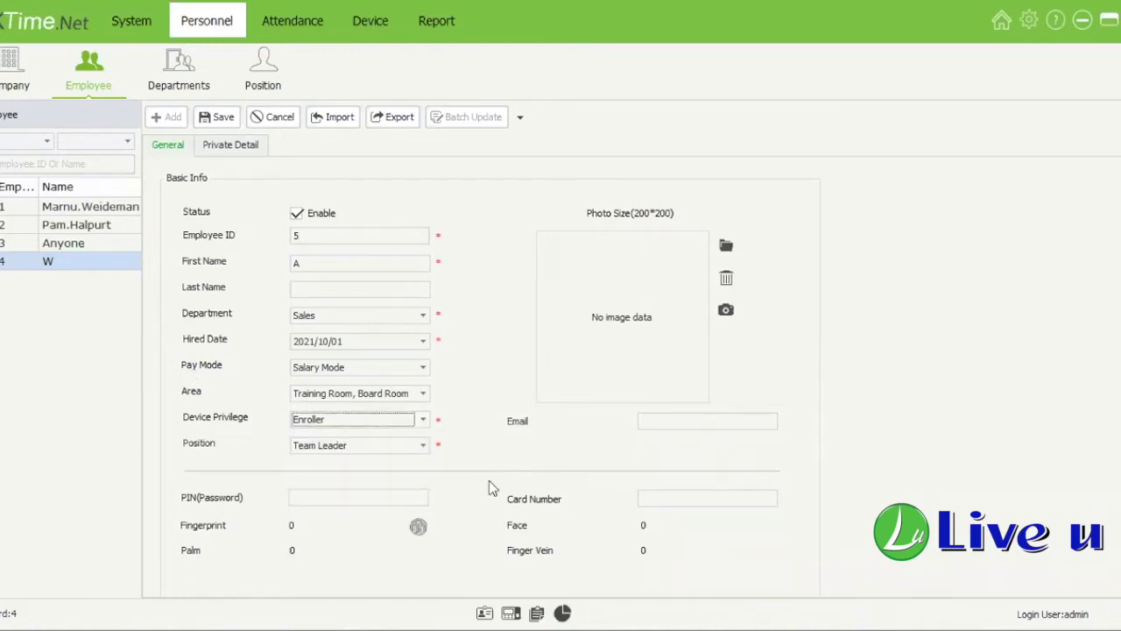
left_click(359, 447)
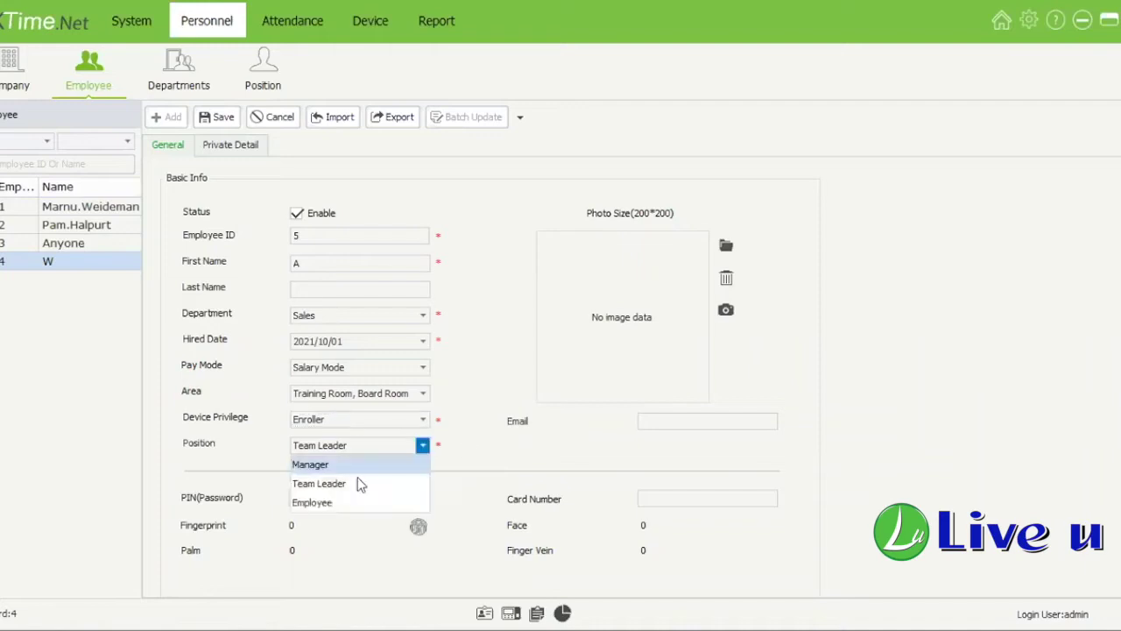
left_click(494, 447)
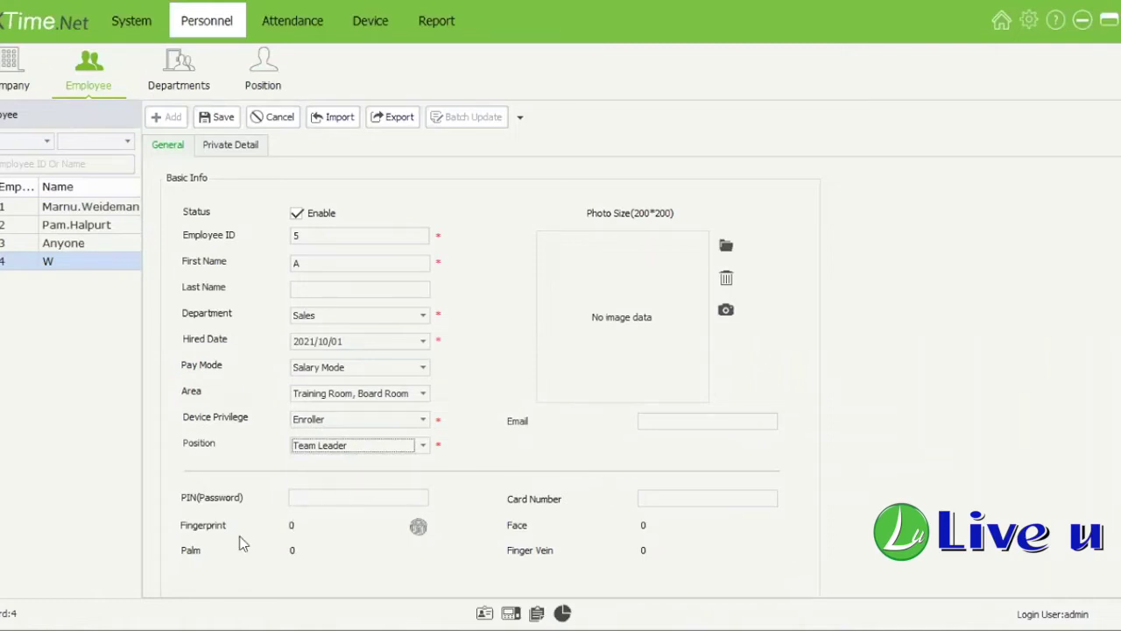
left_click(320, 495)
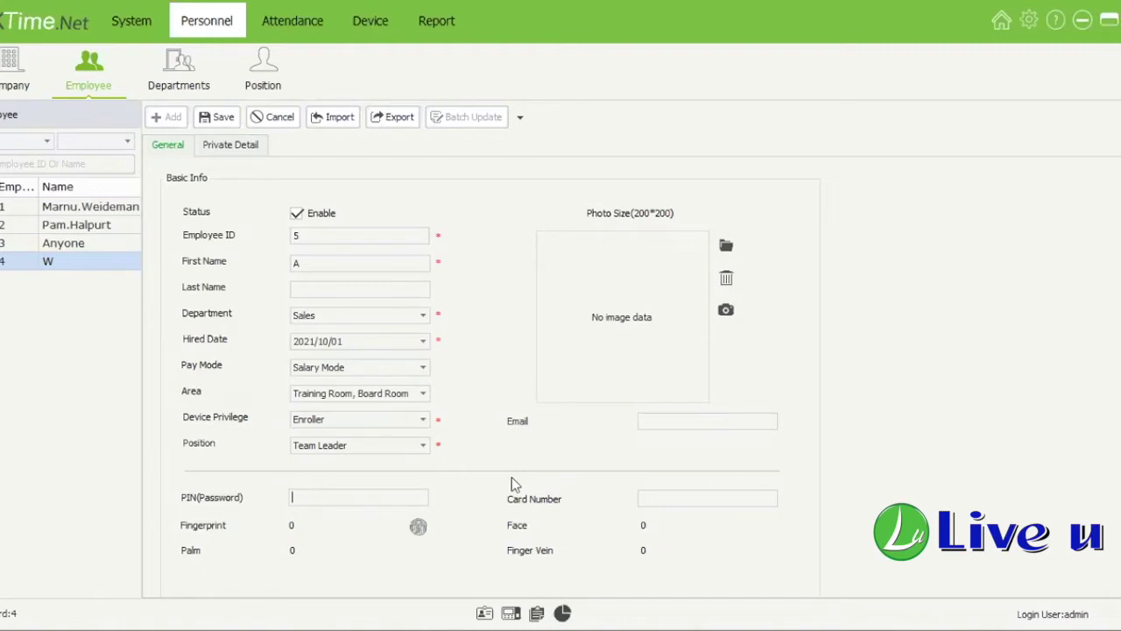
Step: Enter a three-digit PIN and the employee's access card number, replacing the first card value
type("123")
left_click(705, 502)
double_click(659, 499)
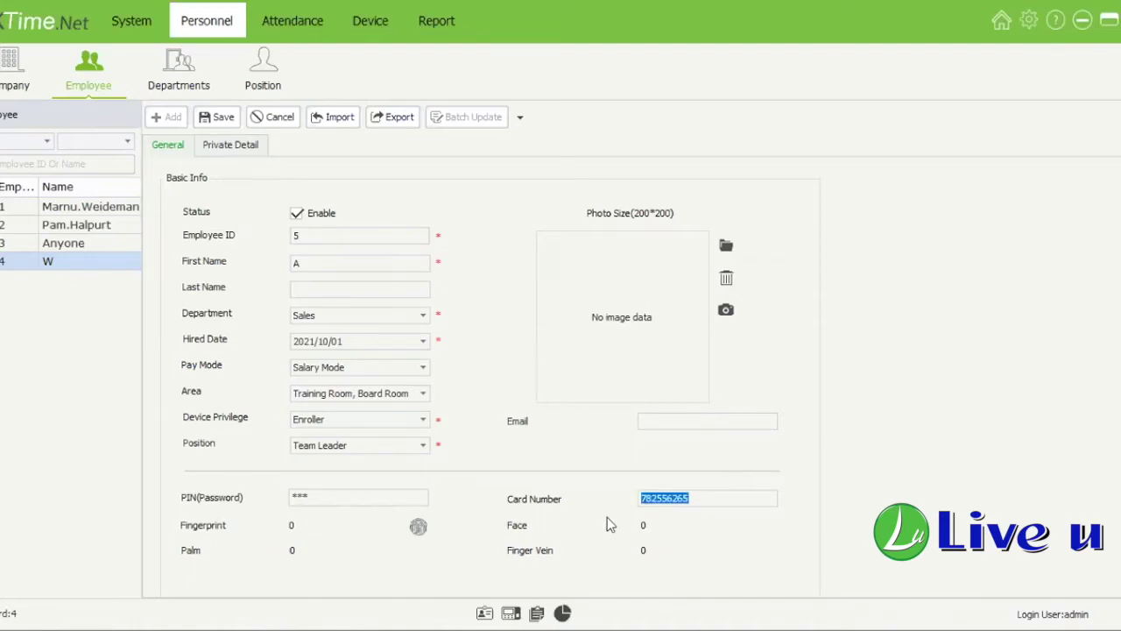
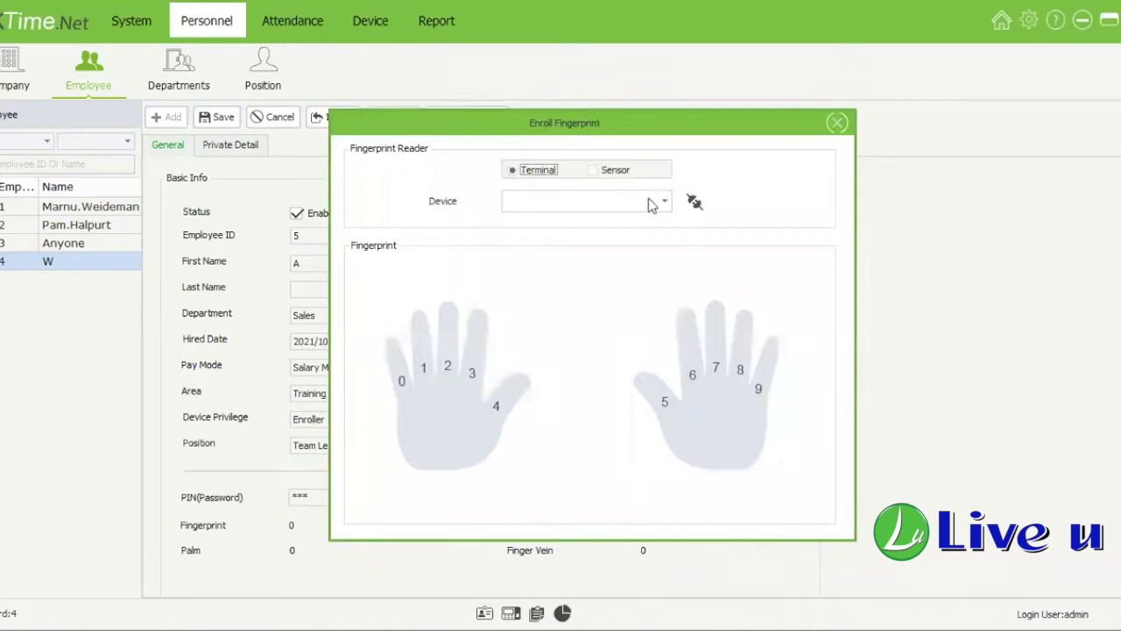
Step: Try the terminal device list, then set the fingerprint reader to Sensor
left_click(694, 201)
left_click(666, 203)
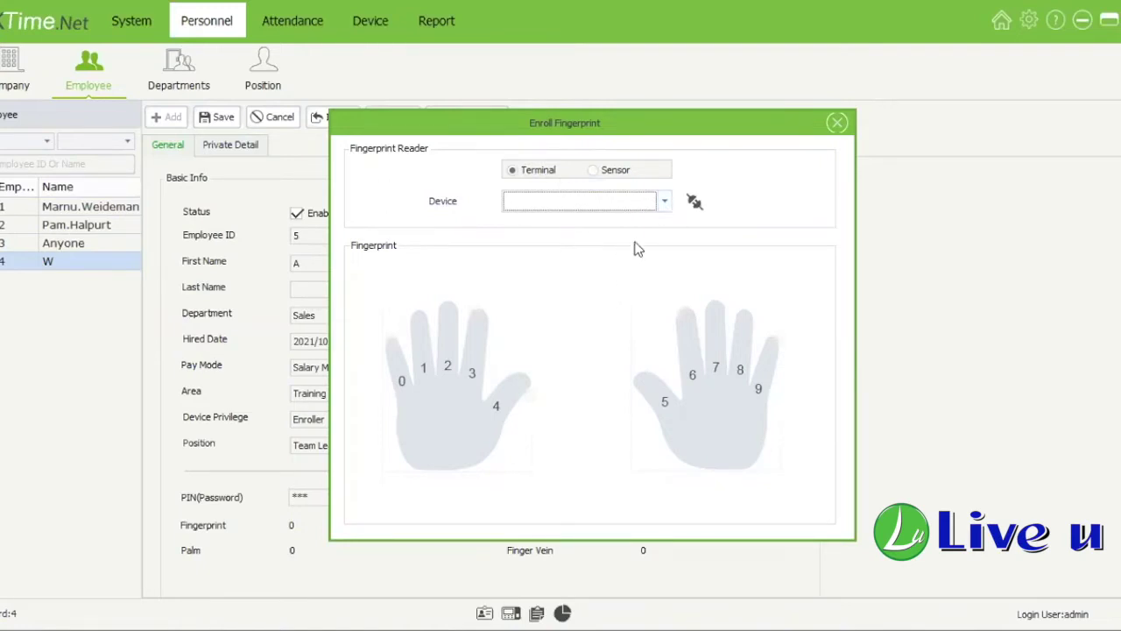
left_click(570, 206)
left_click(605, 170)
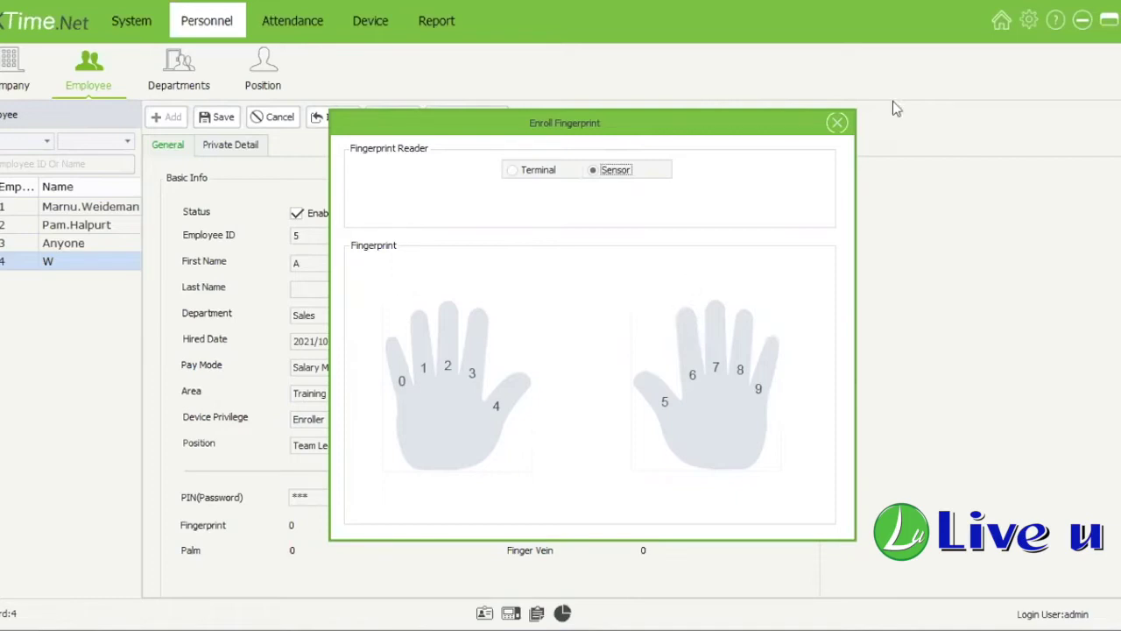
Step: Close the Enroll Fingerprint window, returning to employee 5's form with 0 fingerprints
left_click(837, 127)
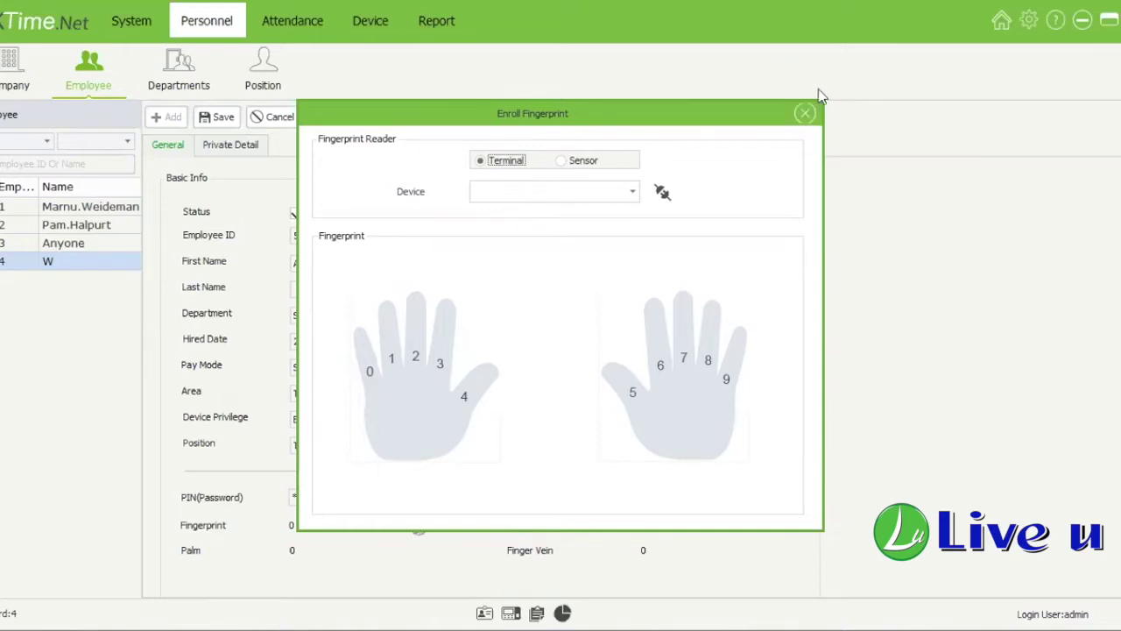
left_click(806, 114)
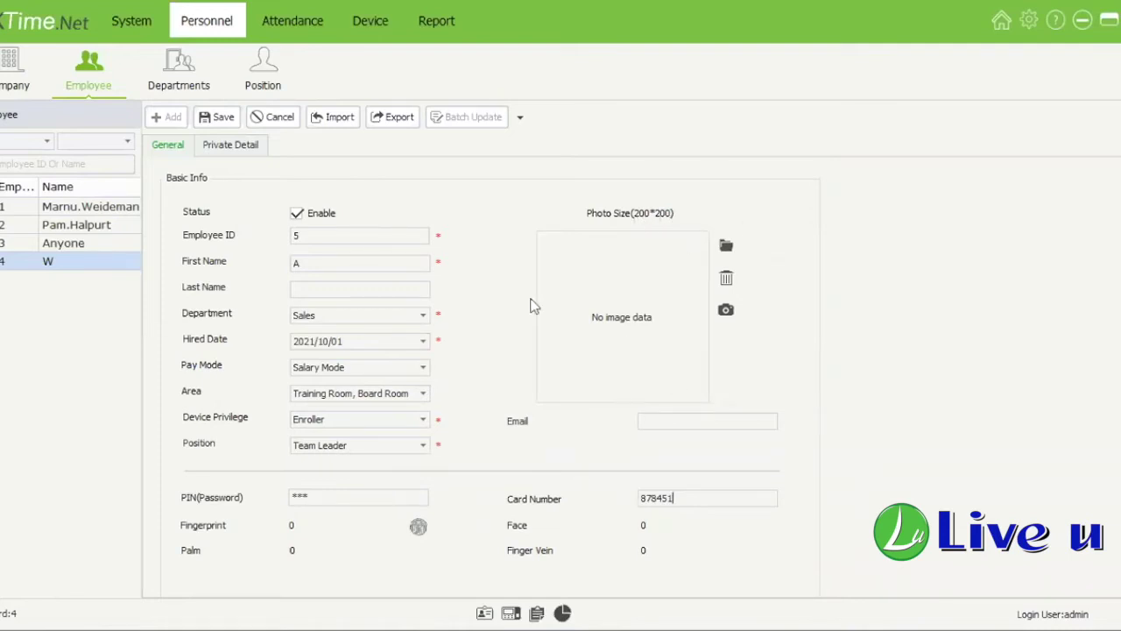
Step: Check employee A's private details, save the new employee record, then go to Departments
left_click(224, 147)
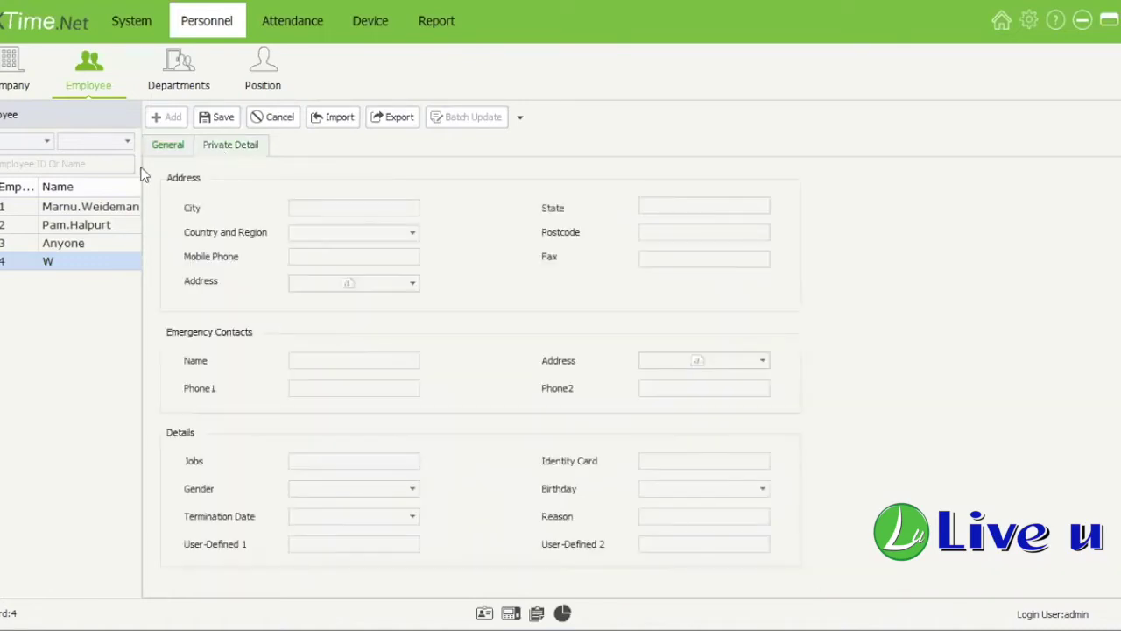
left_click(171, 147)
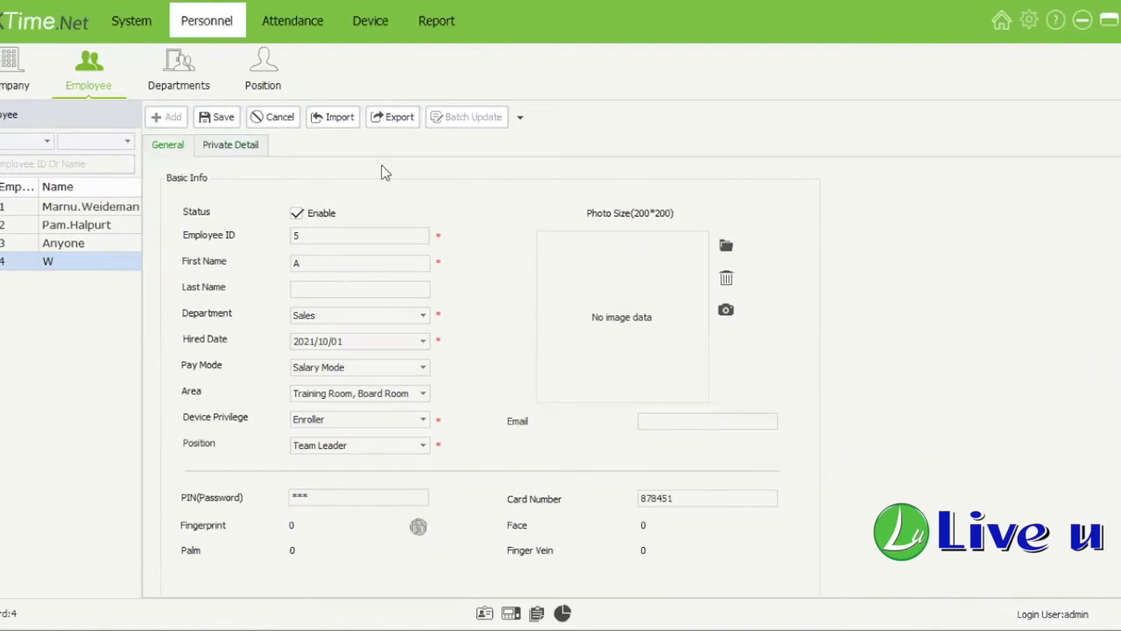
left_click(223, 119)
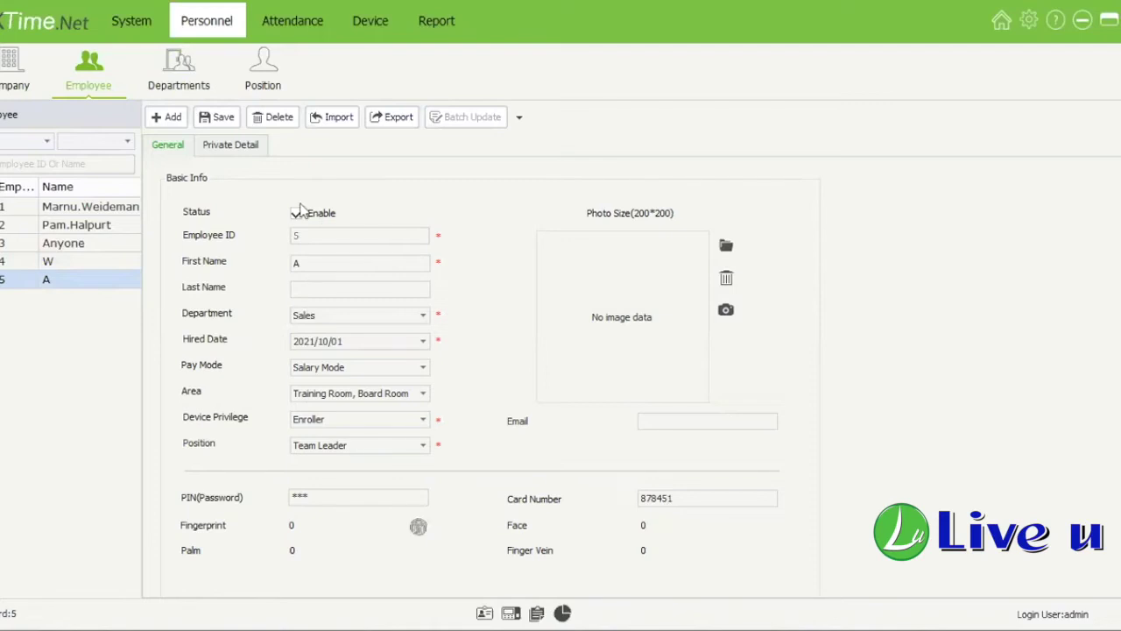
left_click(166, 88)
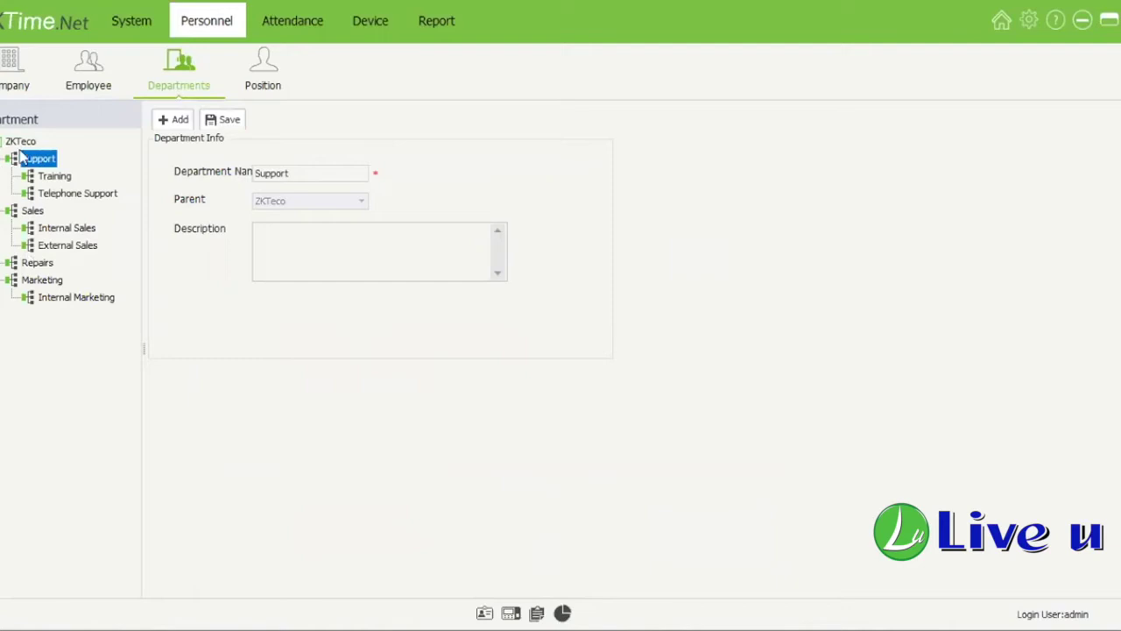
Step: Add an External Repairs department with Repairs as its parent and save it
left_click(0, 159)
left_click(0, 176)
left_click(0, 210)
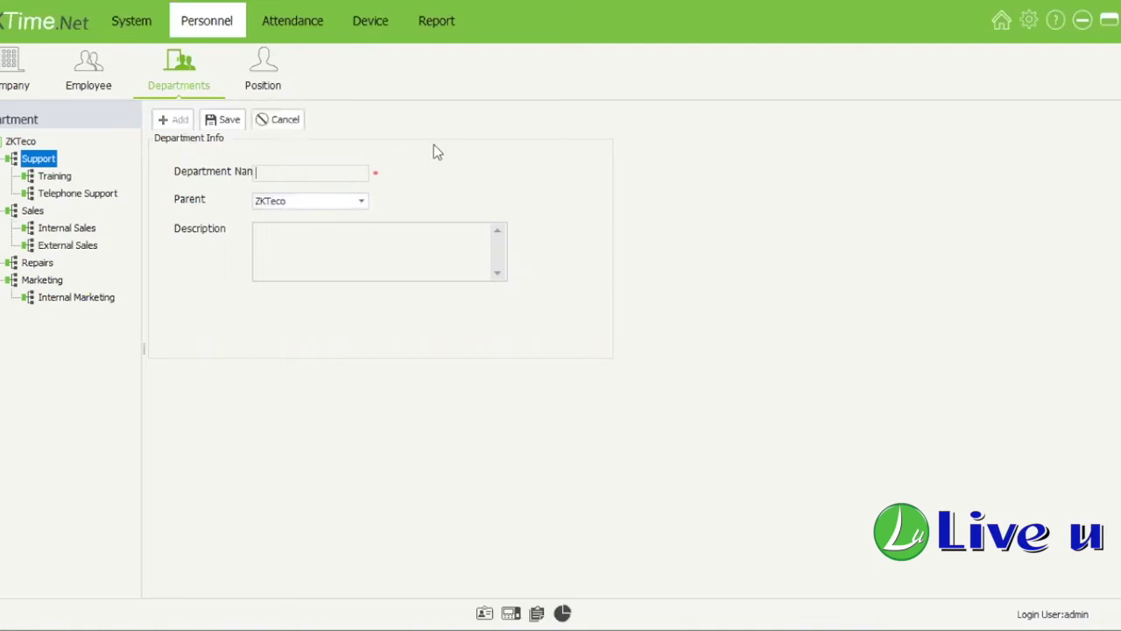
type("Rep")
type("airs")
type("xternal")
key("Tab")
key("alt+Down")
left_click(319, 296)
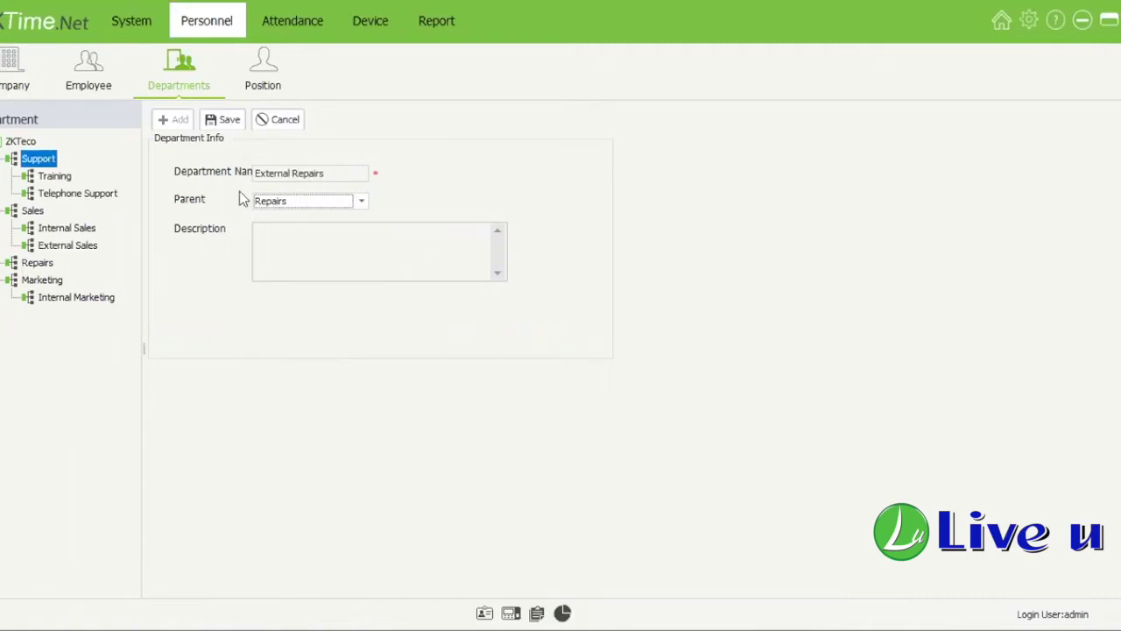
left_click(224, 120)
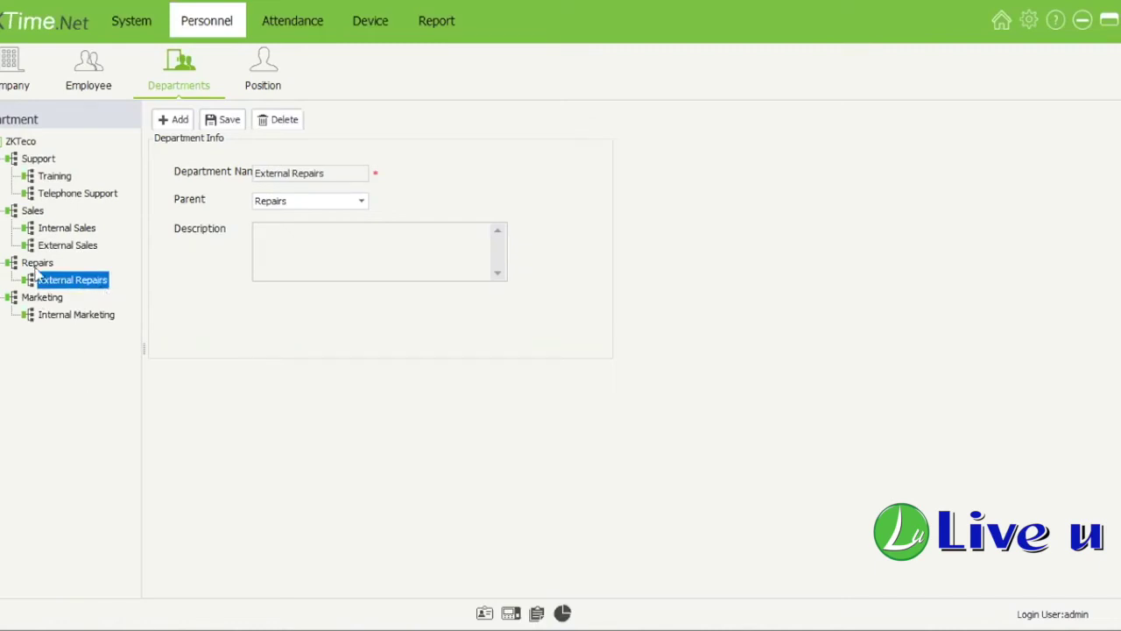
Step: Browse the Repairs and Telephone Support departments in the tree, then open Position
key("Up")
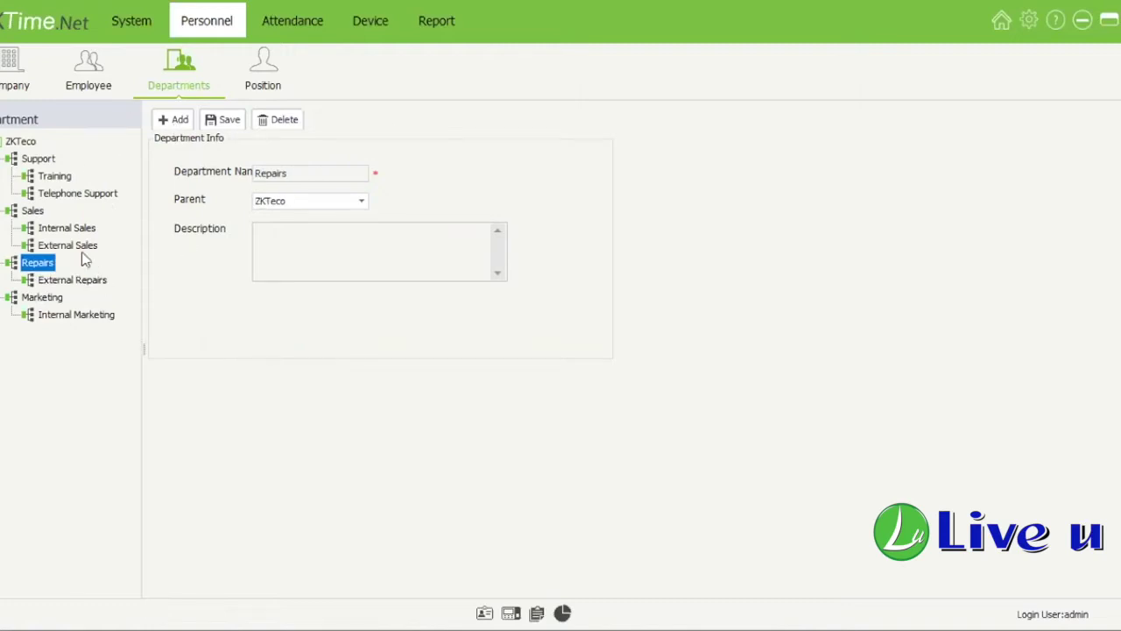
left_click(88, 194)
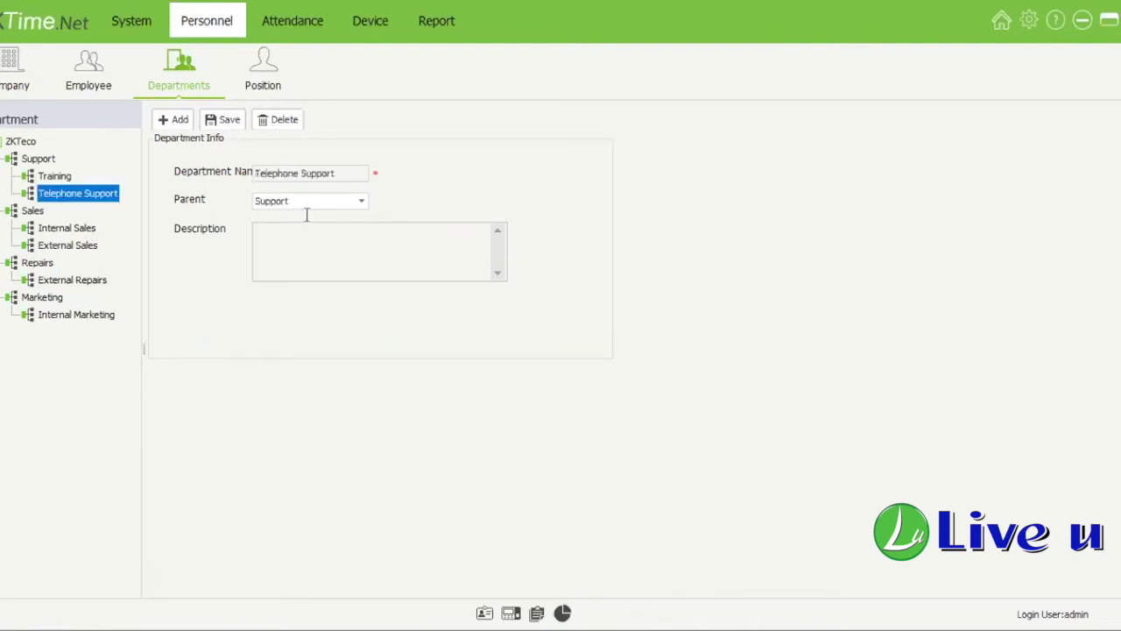
left_click(190, 117)
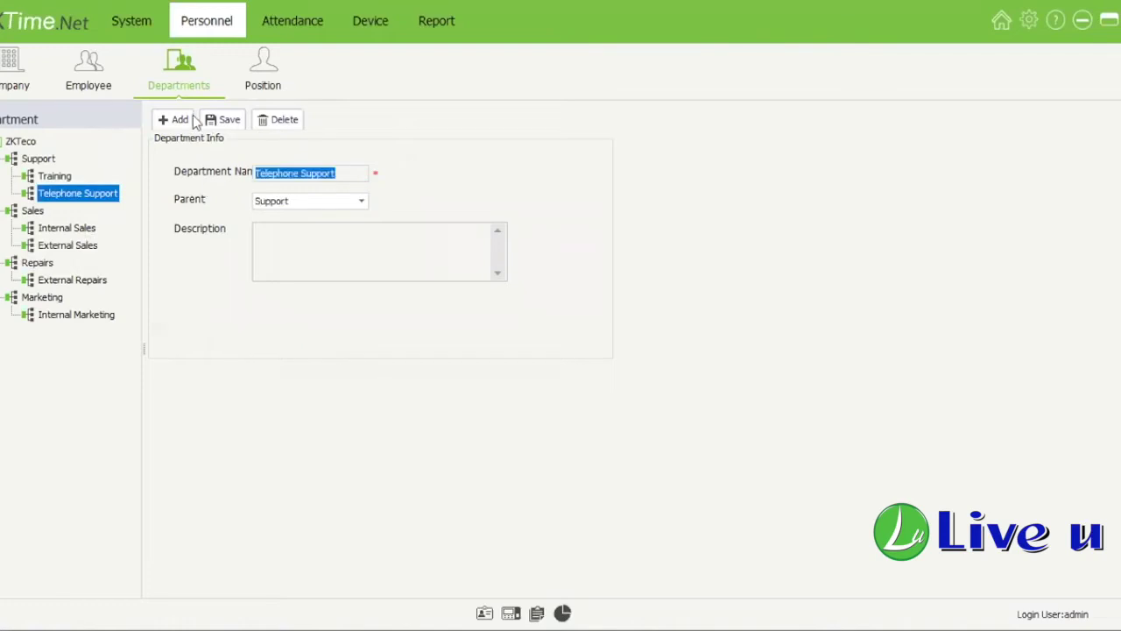
left_click(263, 70)
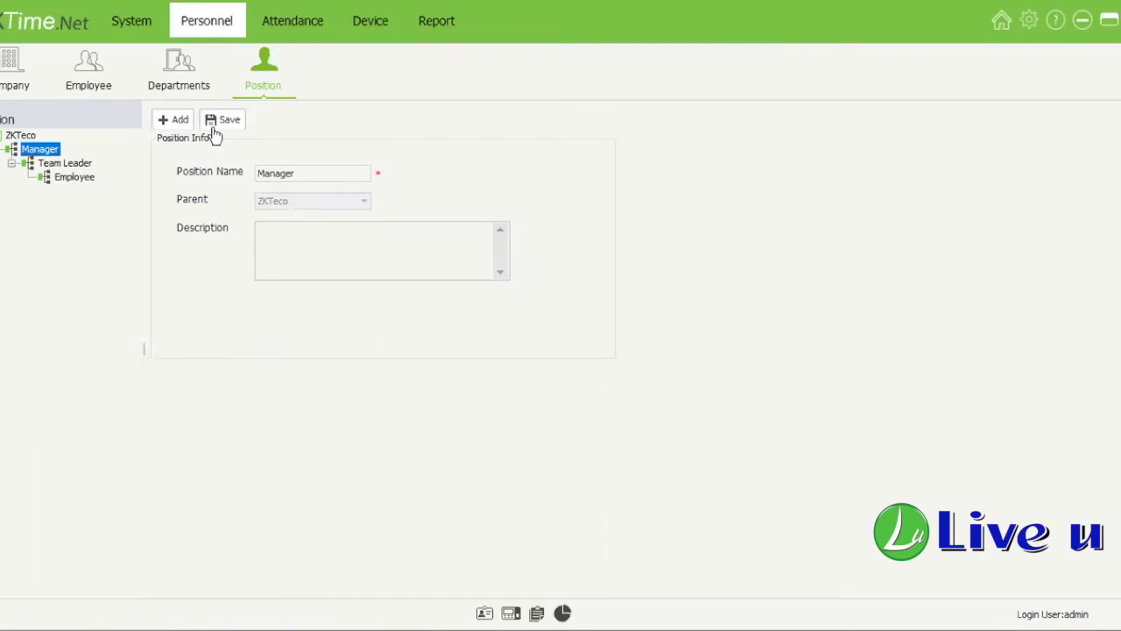
Step: Add a new position named CEO and save it
left_click(185, 123)
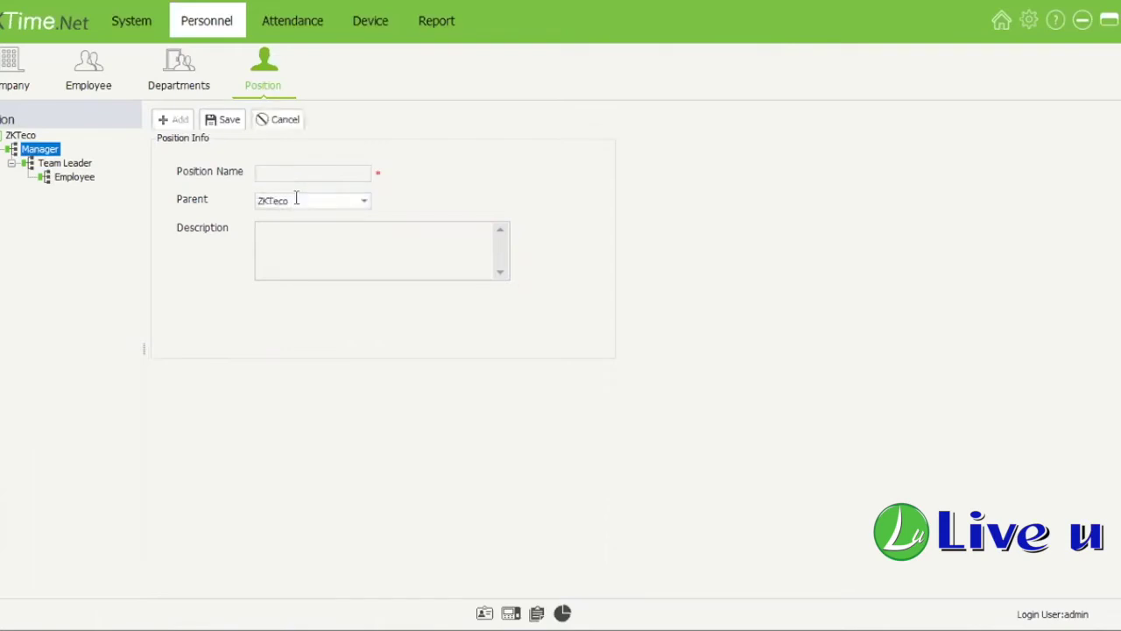
type("CEO")
left_click(223, 120)
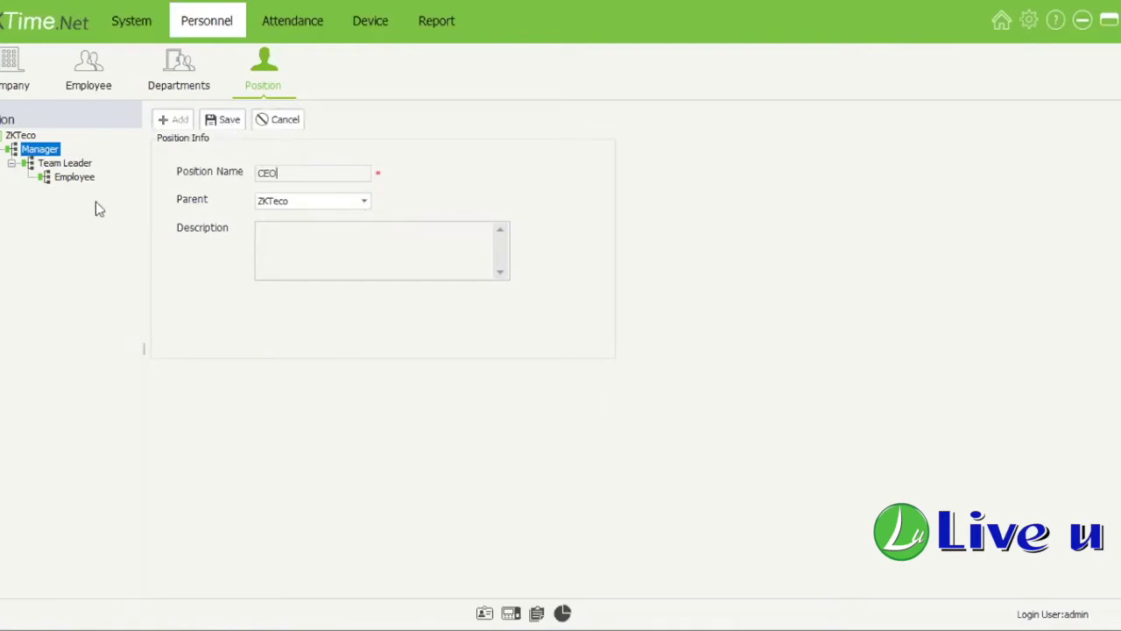
Step: Change the Employee position's parent from Team Leader to CEO and save
left_click(28, 152)
left_click(324, 172)
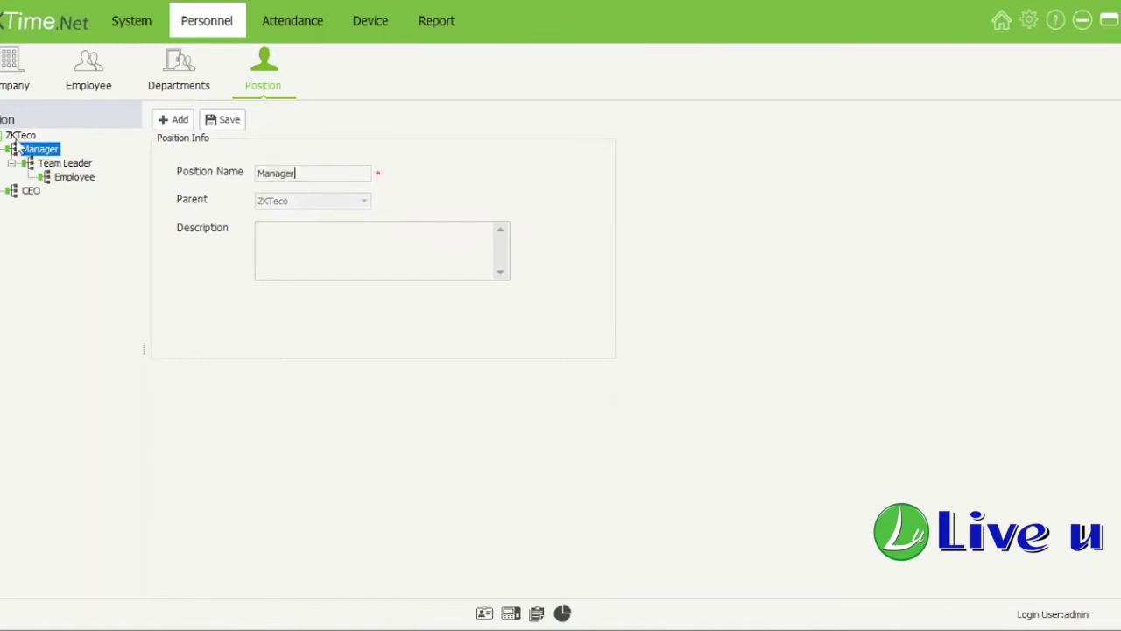
left_click(30, 192)
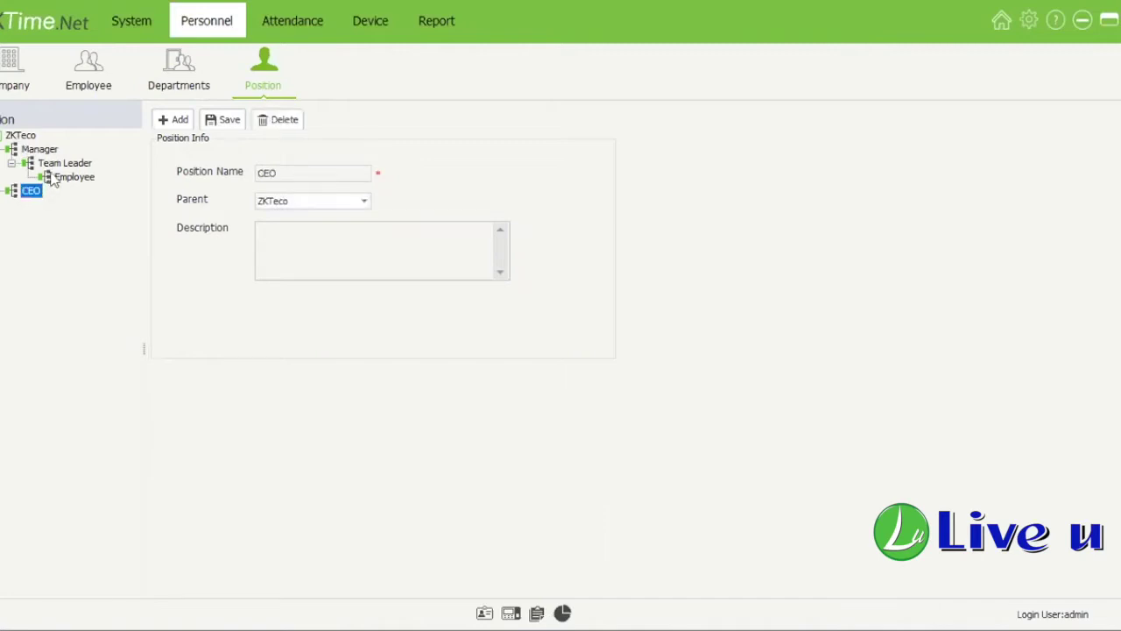
left_click(52, 164)
left_click(49, 150)
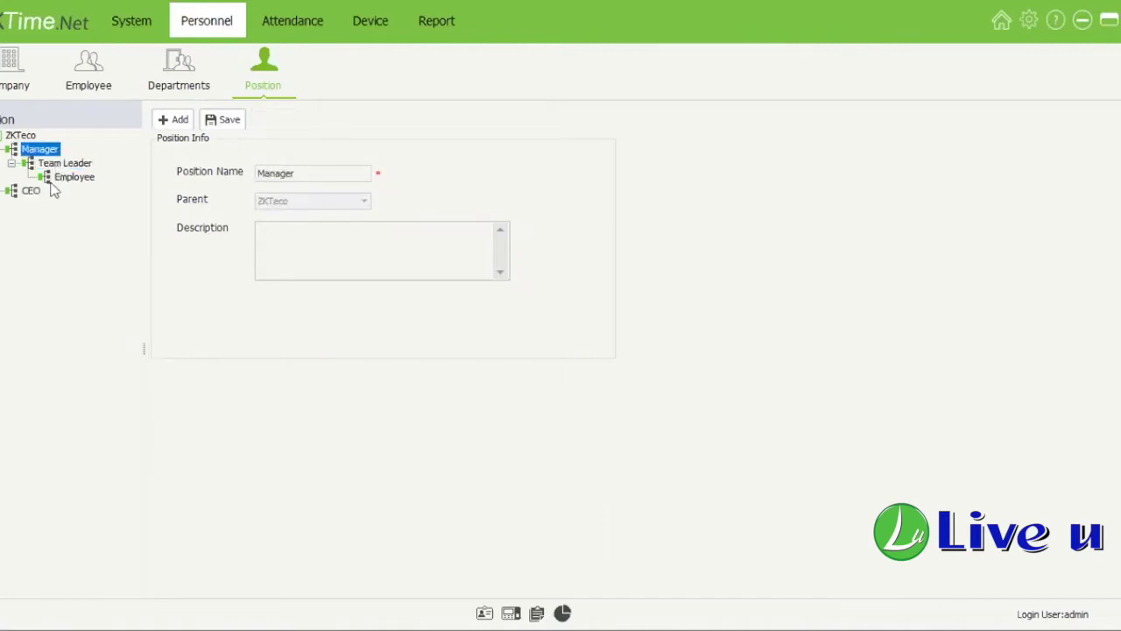
left_click(59, 163)
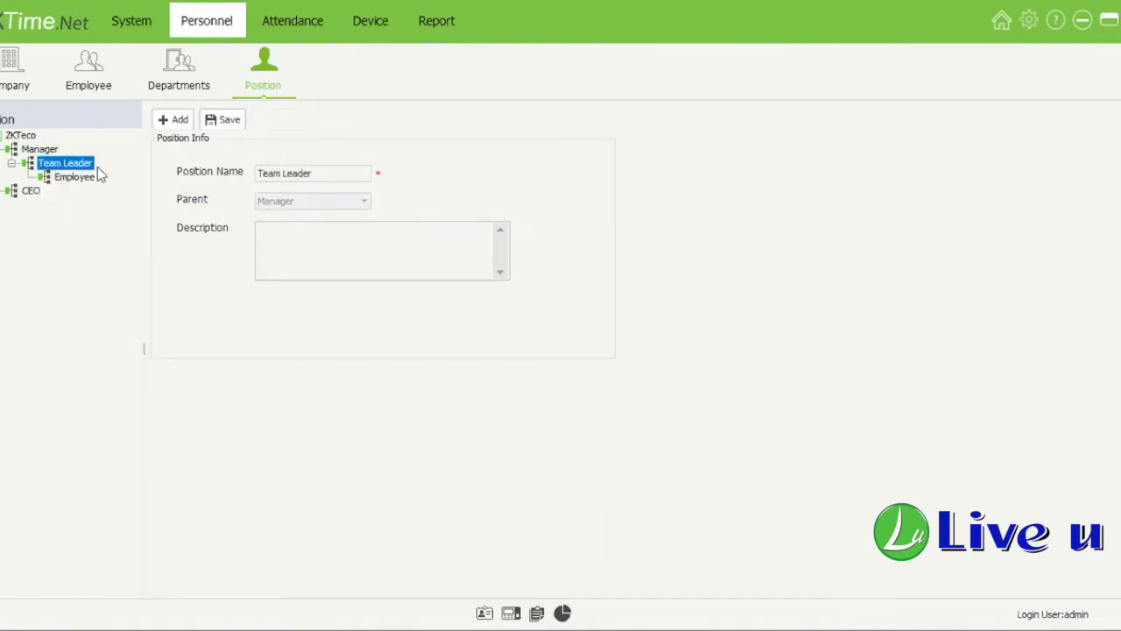
left_click(76, 177)
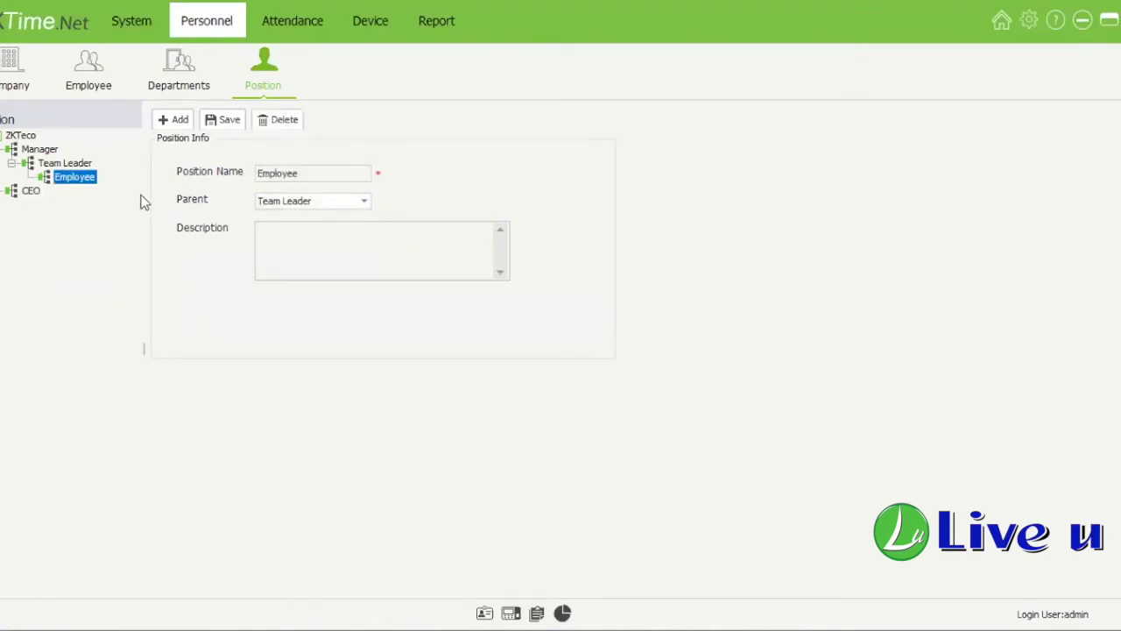
left_click(363, 201)
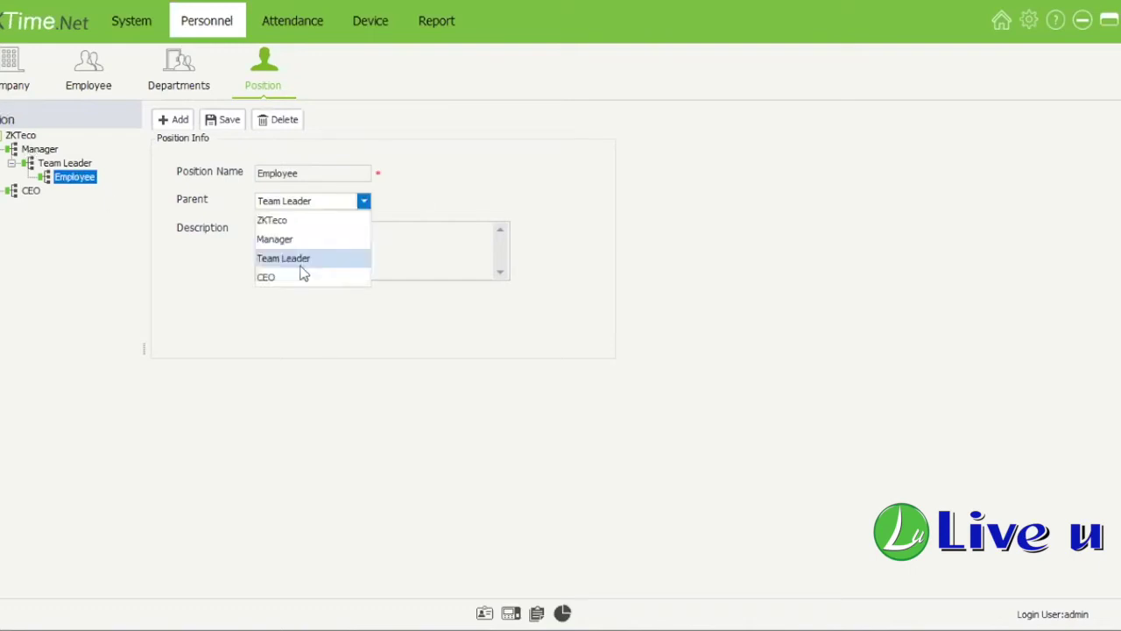
key("Down")
key("Return")
left_click(227, 120)
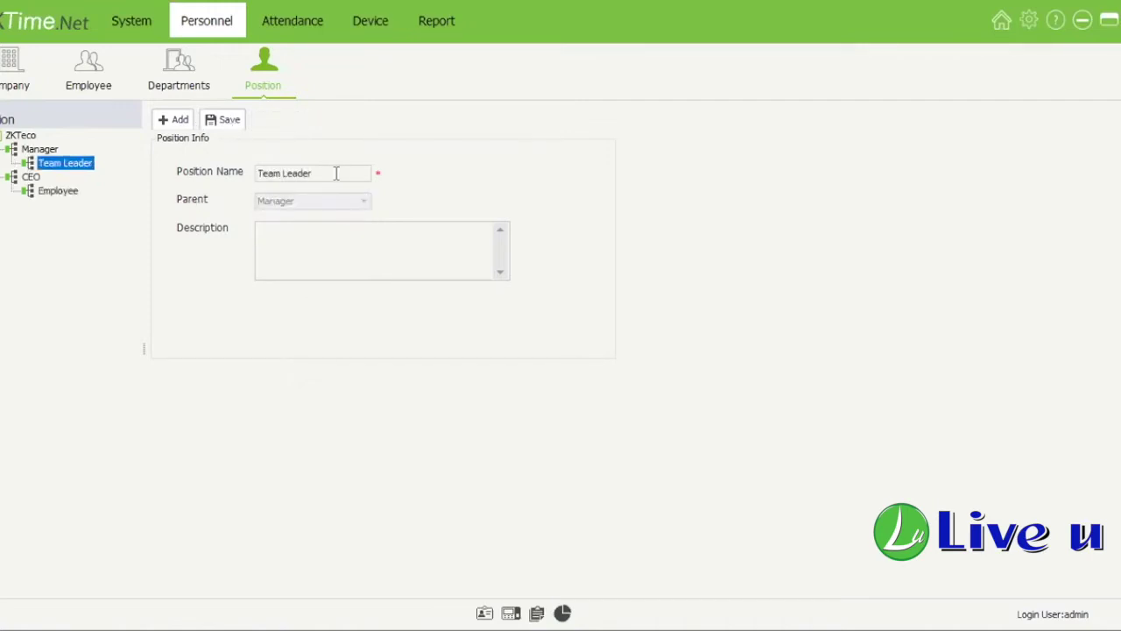
Step: Review the CEO, Employee and Team Leader positions in the updated hierarchy
left_click(29, 177)
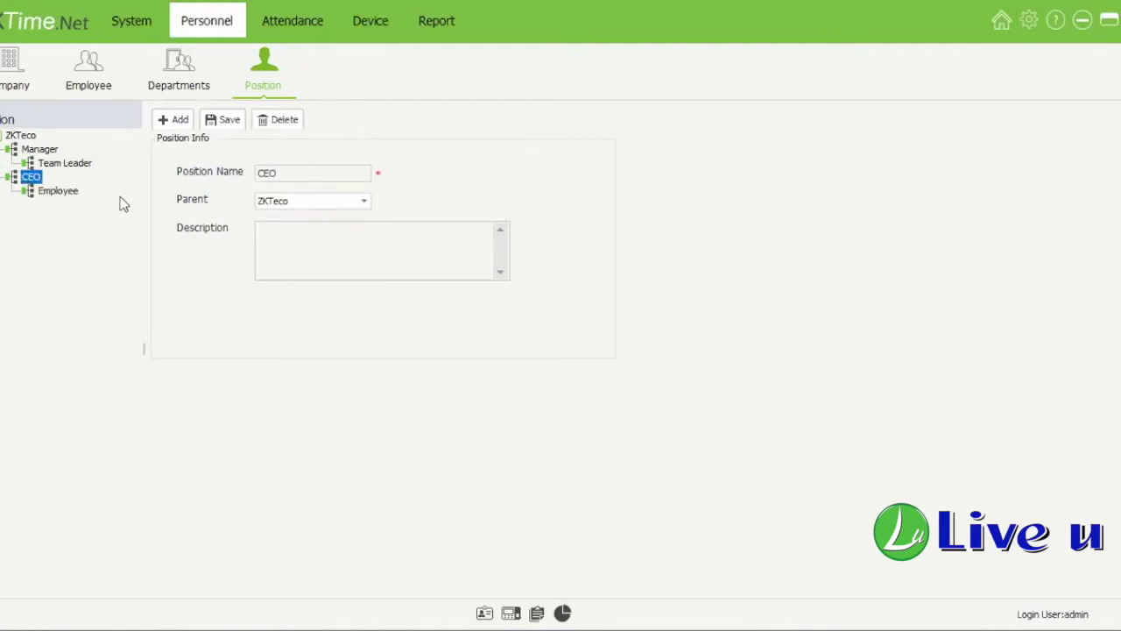
left_click(72, 192)
left_click(73, 165)
left_click_drag(45, 151, 61, 163)
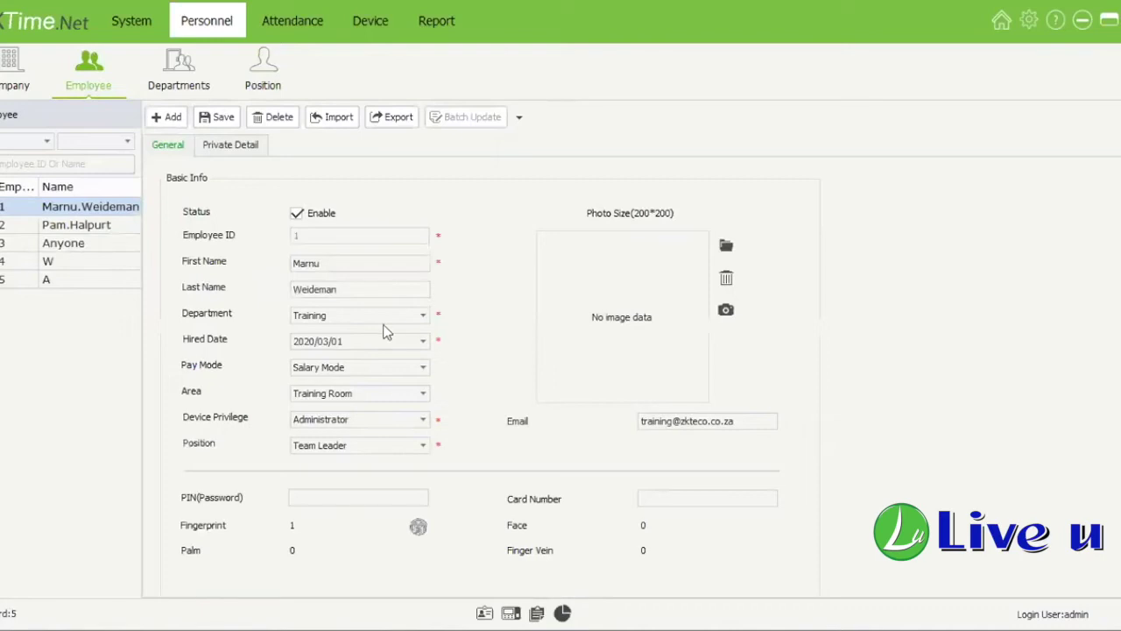
Step: Set the first and second employees' position to CEO and save
left_click(379, 447)
left_click(358, 517)
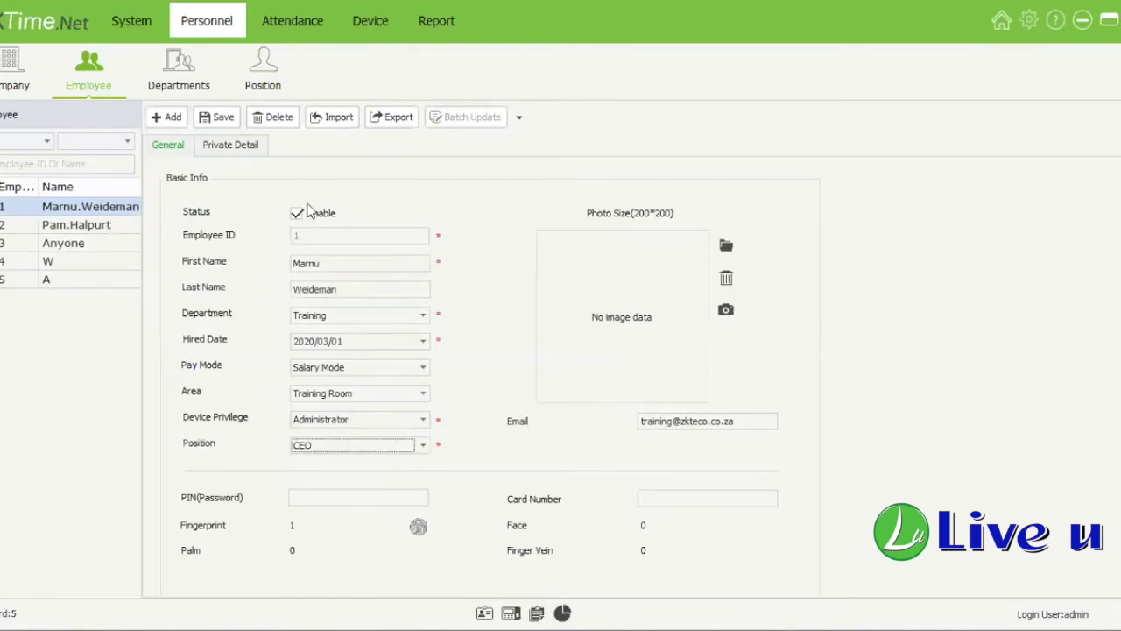
left_click(88, 227)
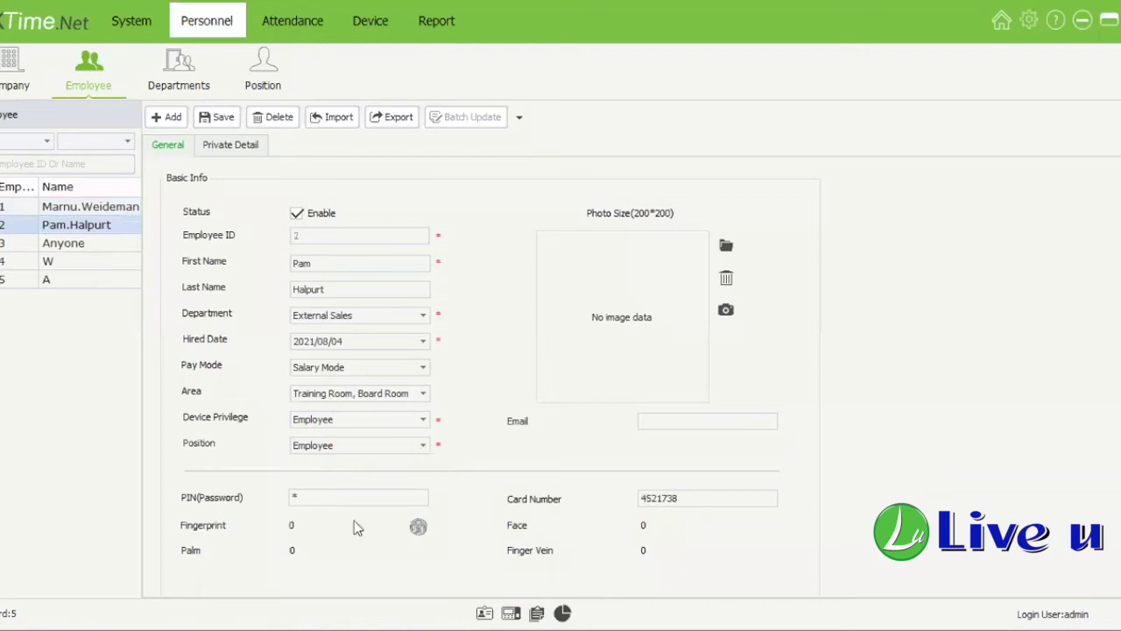
left_click(422, 445)
left_click(353, 522)
left_click(214, 123)
Step: Set the fourth employee's position to CEO, then view the fifth employee
left_click(86, 243)
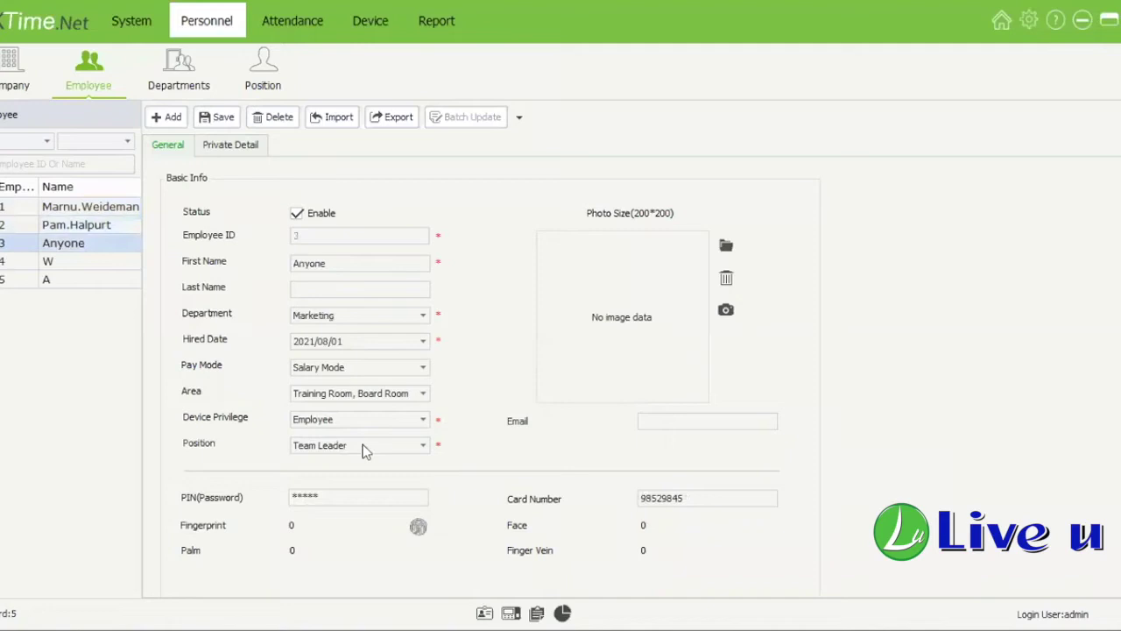
left_click(84, 262)
left_click(96, 282)
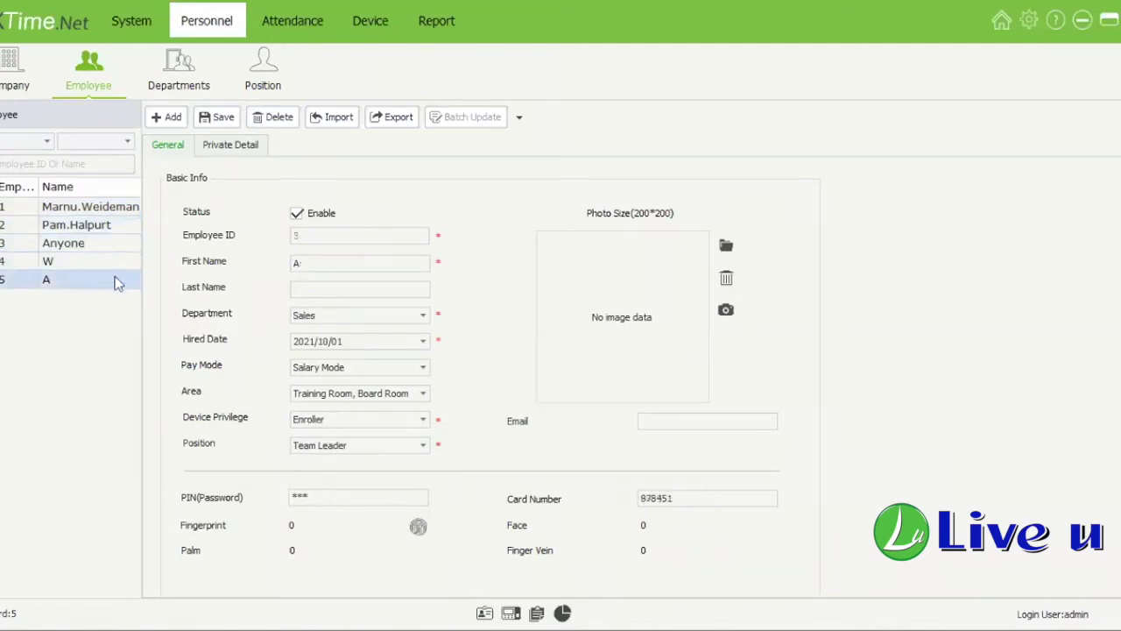
key("Up")
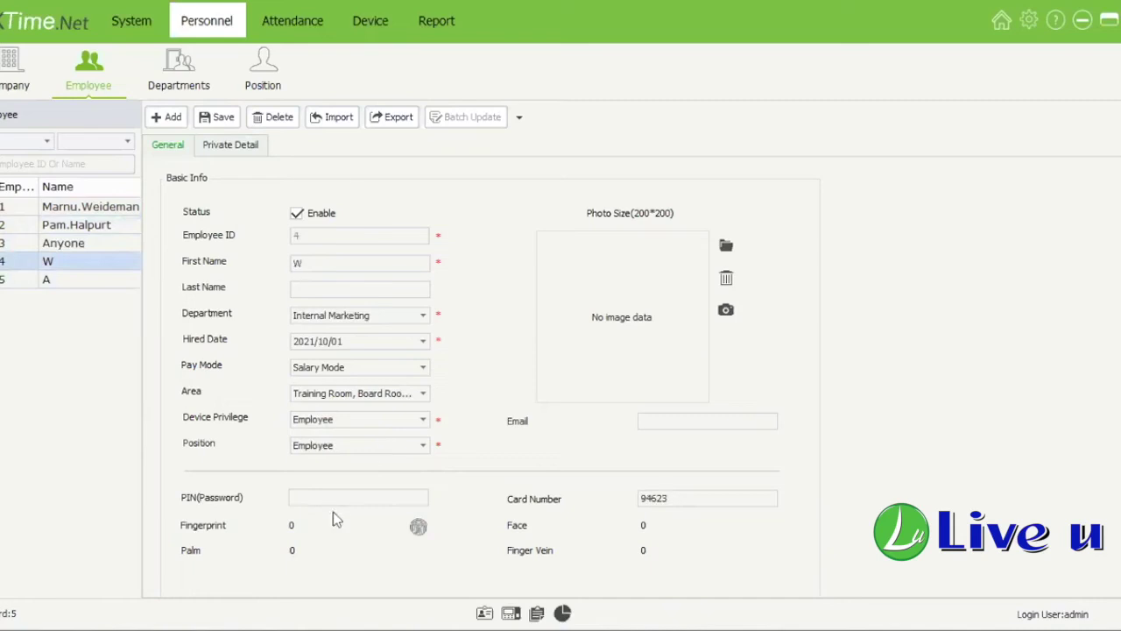
left_click(350, 445)
left_click(321, 524)
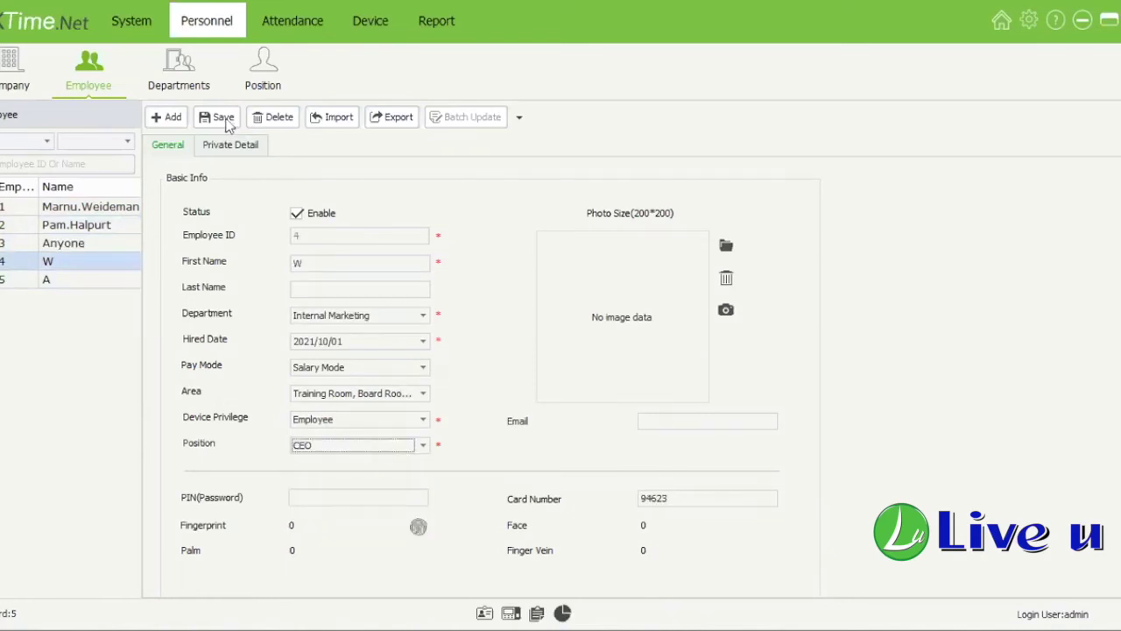
left_click(60, 278)
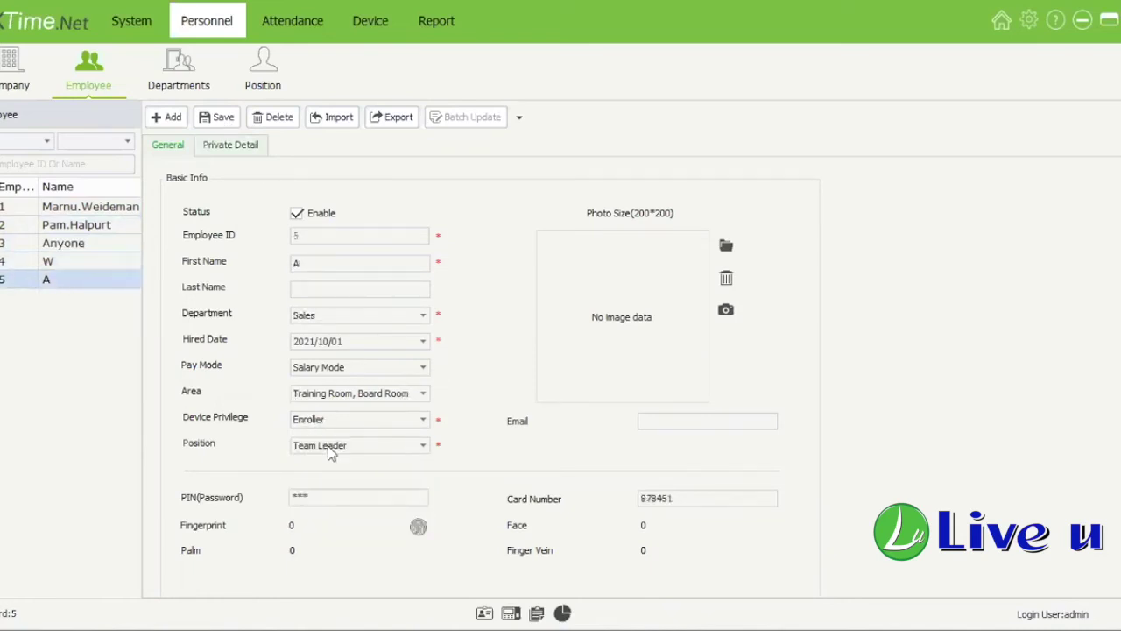
Step: Check Team Leader's parent in the position tree, then switch to the department hierarchy
left_click(263, 75)
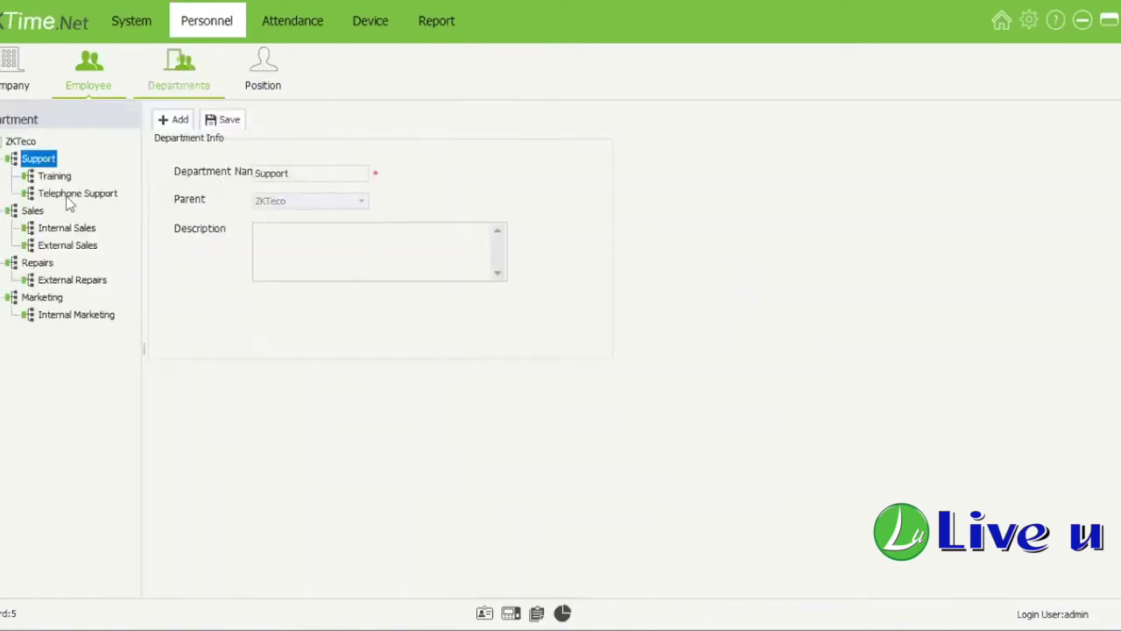
left_click(70, 166)
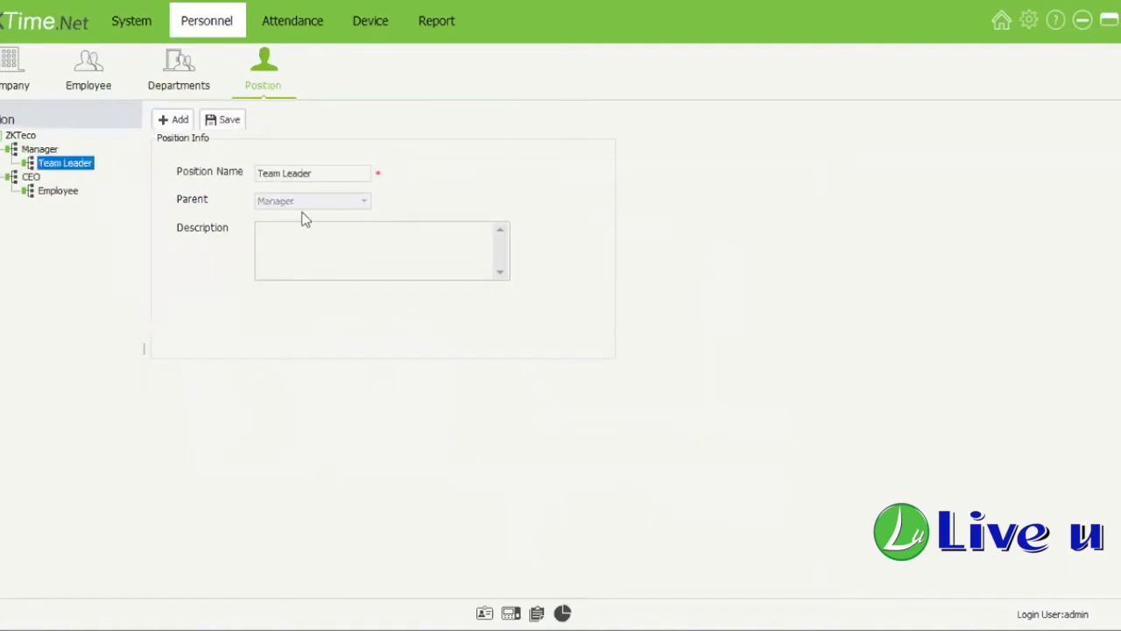
left_click(50, 156)
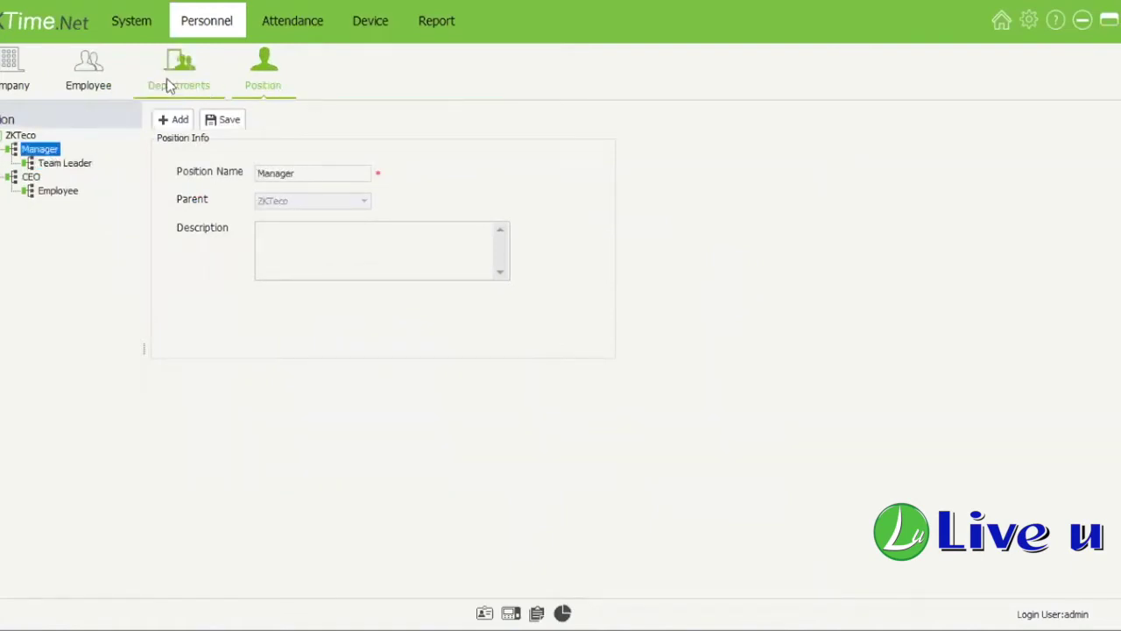
left_click(269, 70)
left_click(175, 70)
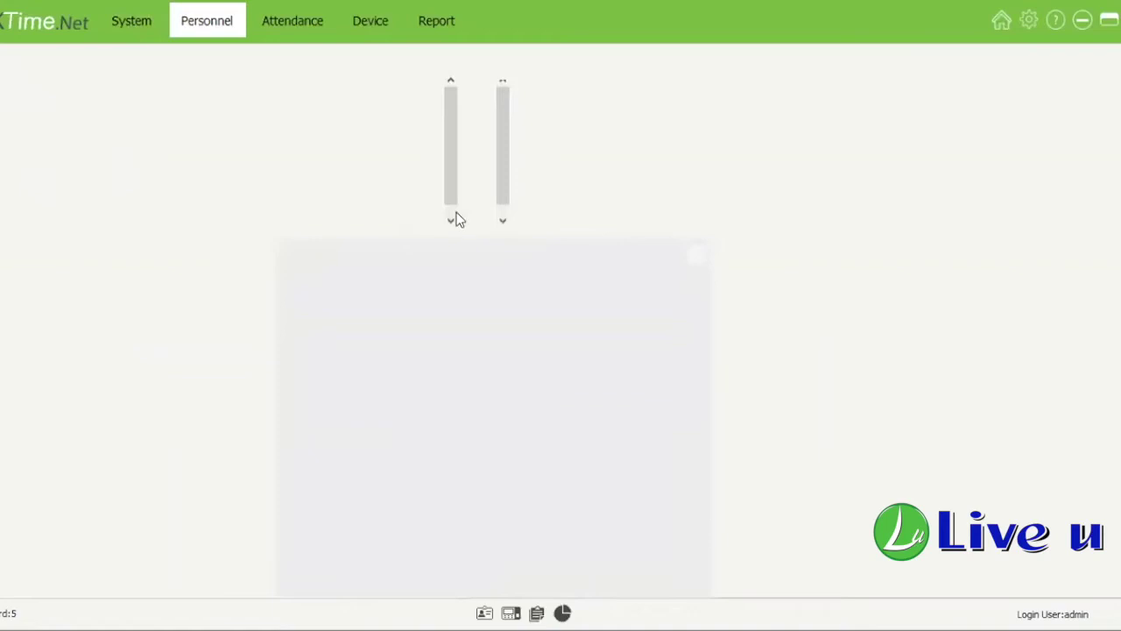
Step: Open System settings and toggle Enable Payroll on and off, leaving it unchecked
left_click(155, 33)
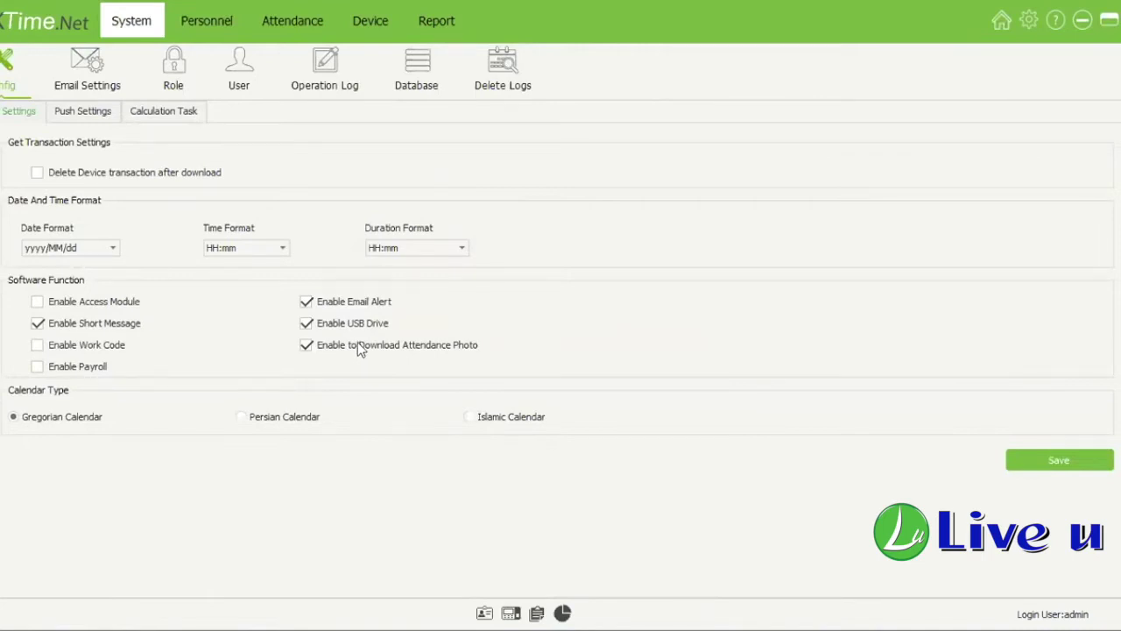
left_click(106, 367)
left_click(107, 371)
left_click(63, 374)
left_click(66, 375)
left_click(173, 175)
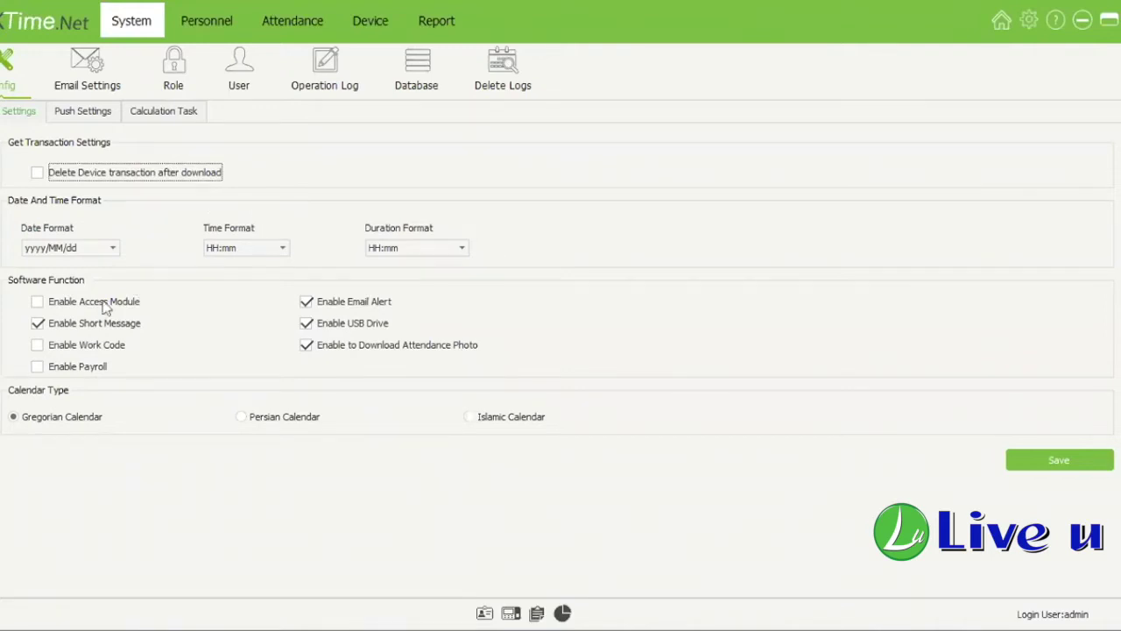
left_click(114, 249)
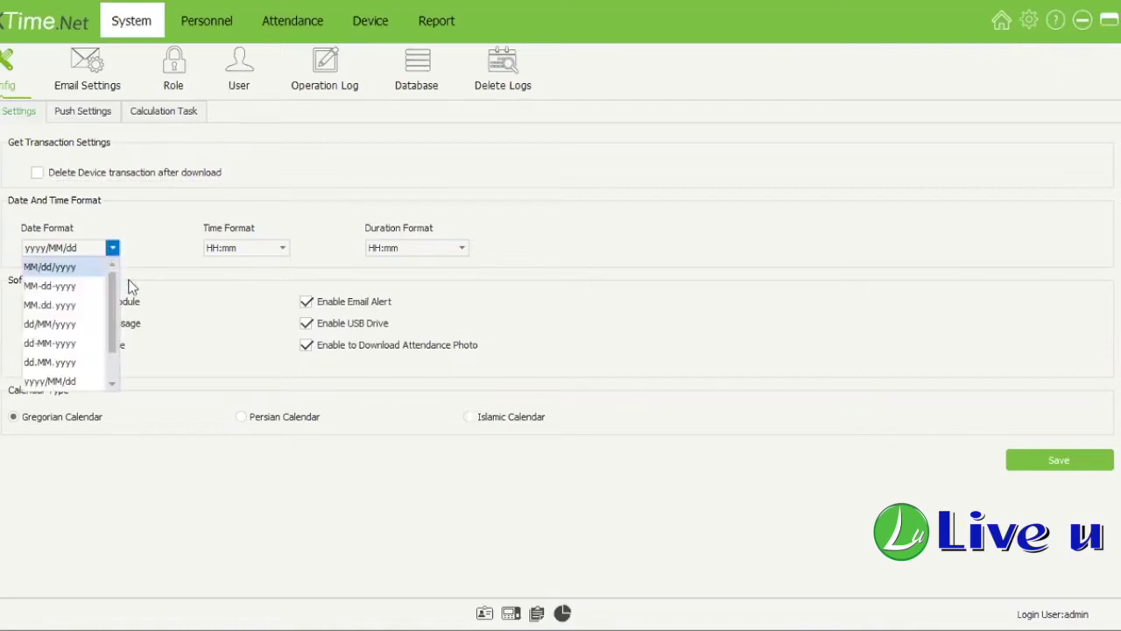
left_click(130, 284)
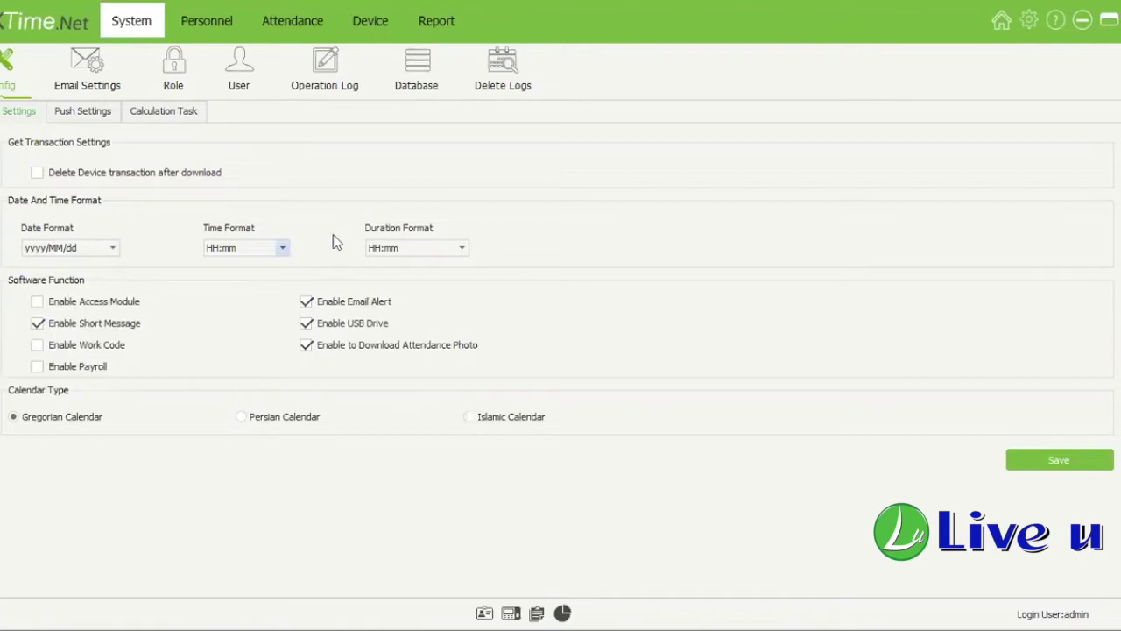
left_click(462, 249)
left_click(412, 244)
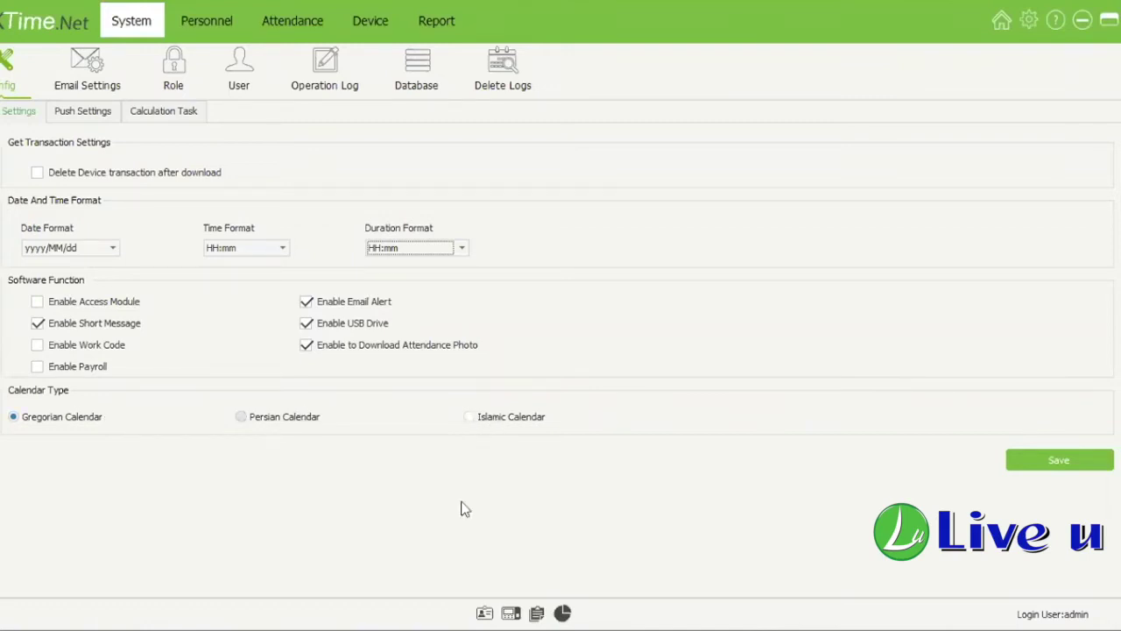
Step: In Email Settings, tick the employee Early-Out, Late-In and Absence alerts
left_click(115, 75)
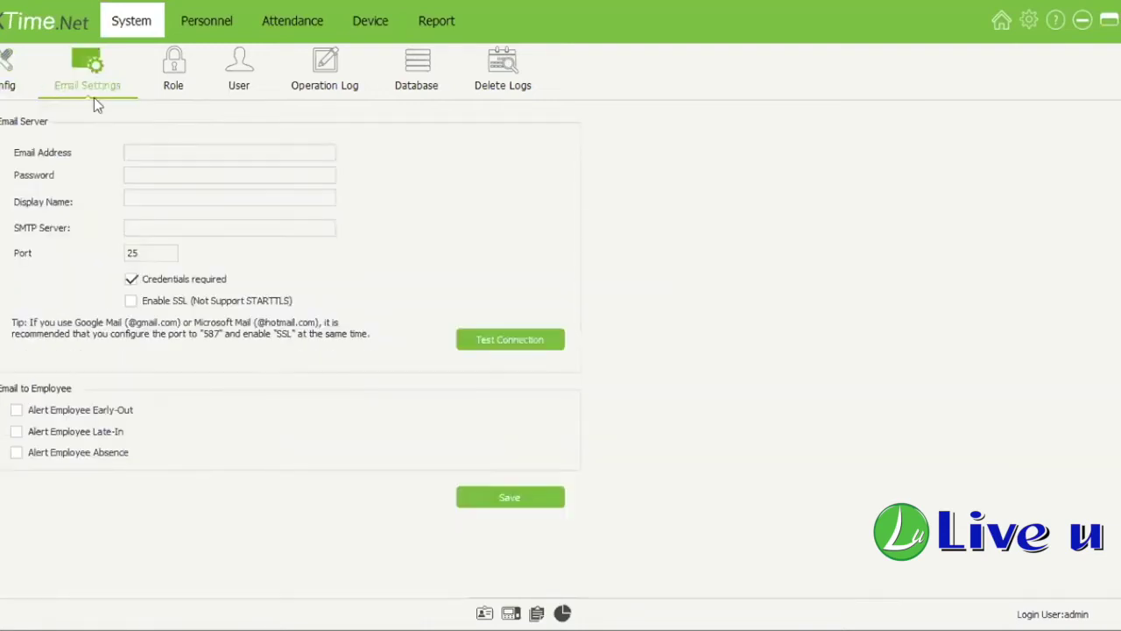
left_click(7, 89)
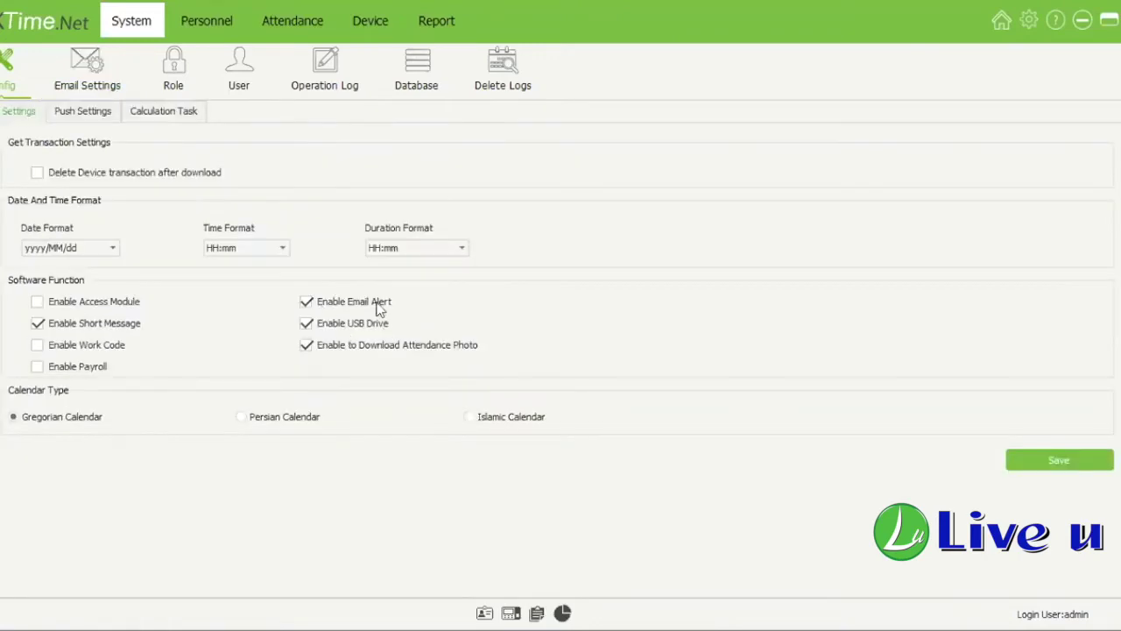
left_click(107, 80)
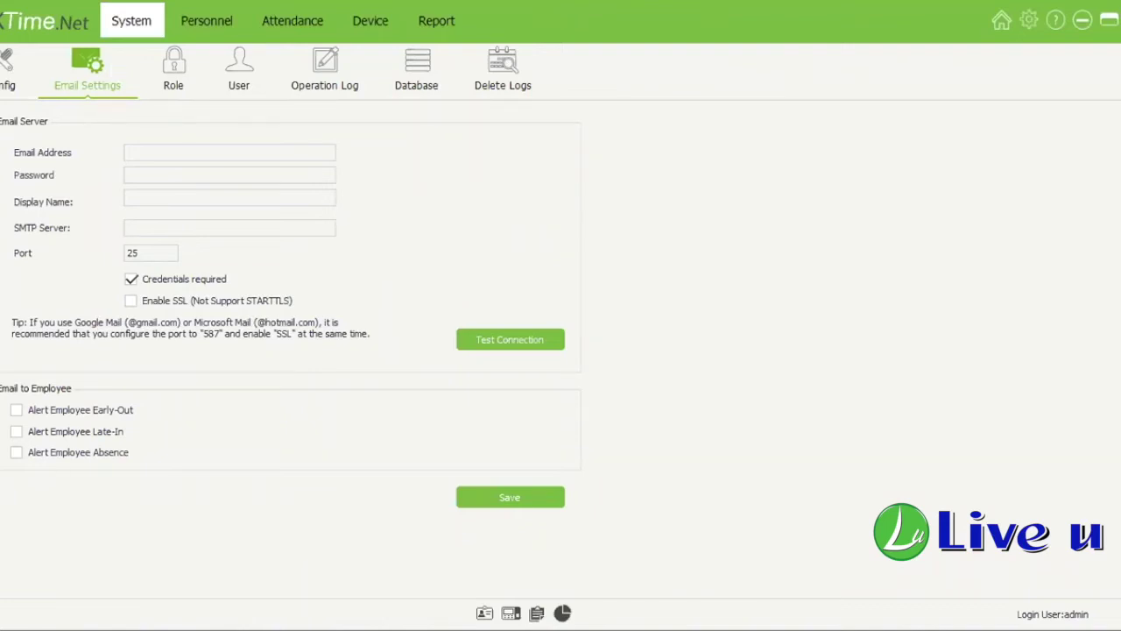
left_click(45, 410)
left_click(46, 431)
left_click(102, 451)
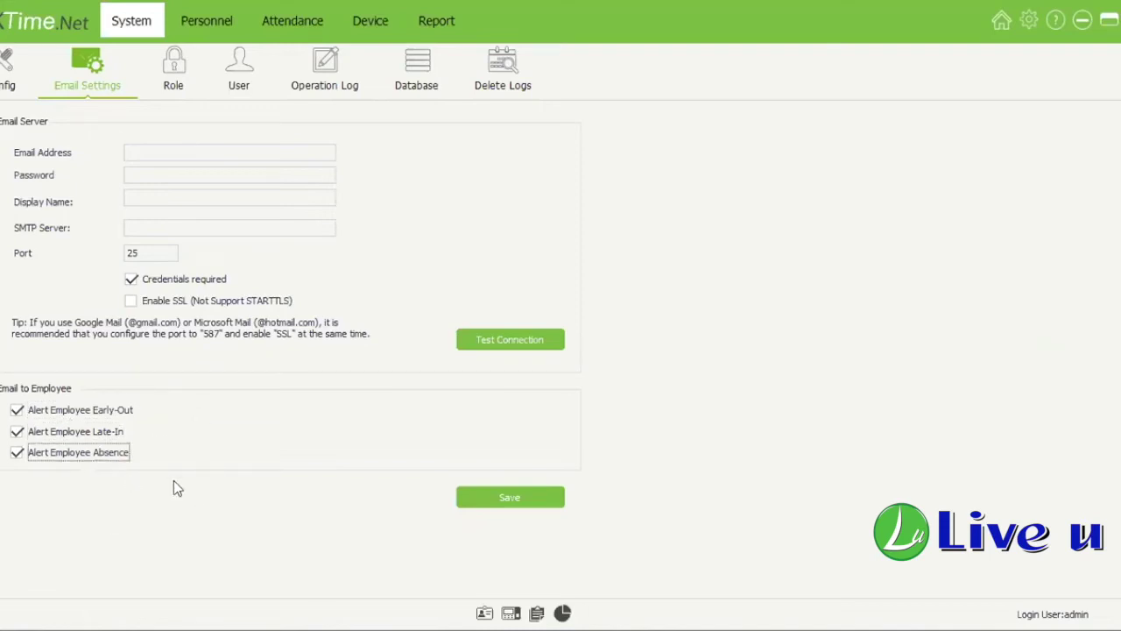
left_click(202, 159)
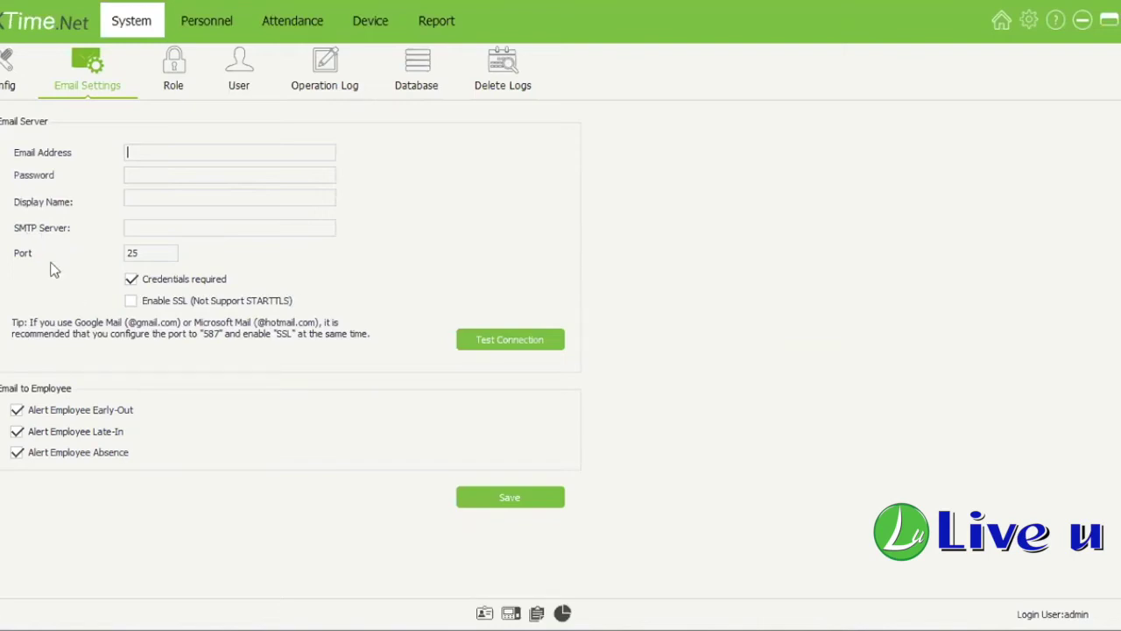
Step: Leave the email address, password and SMTP server fields blank and open the Role page
left_click(151, 179)
left_click(157, 226)
left_click(158, 174)
left_click(157, 155)
left_click(159, 198)
left_click(165, 173)
key("Tab")
key("Tab")
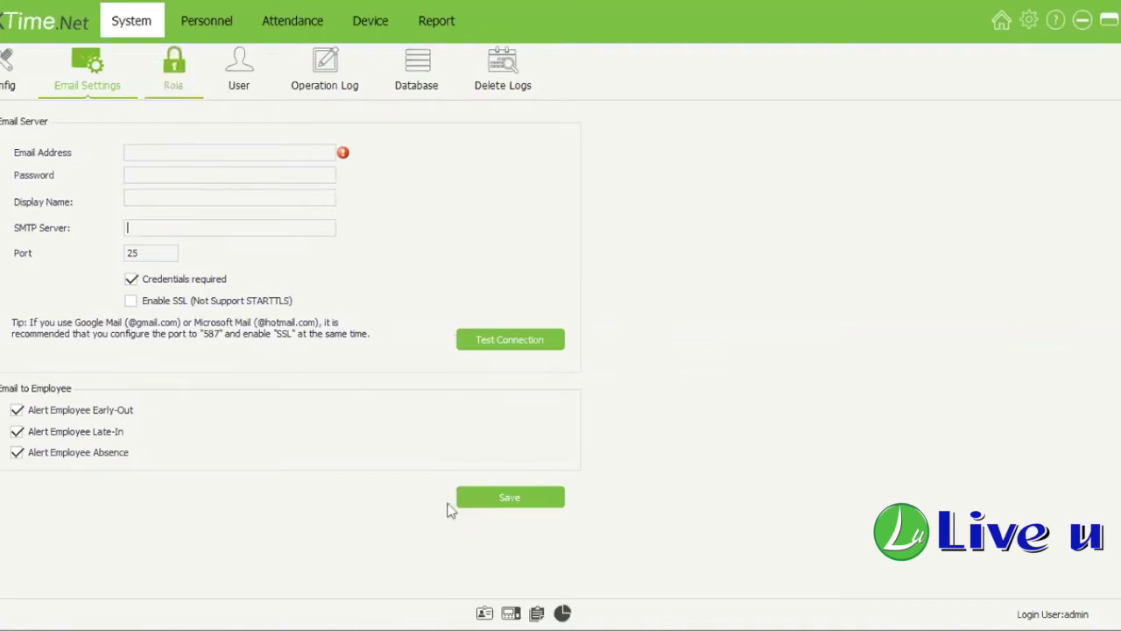
left_click(171, 89)
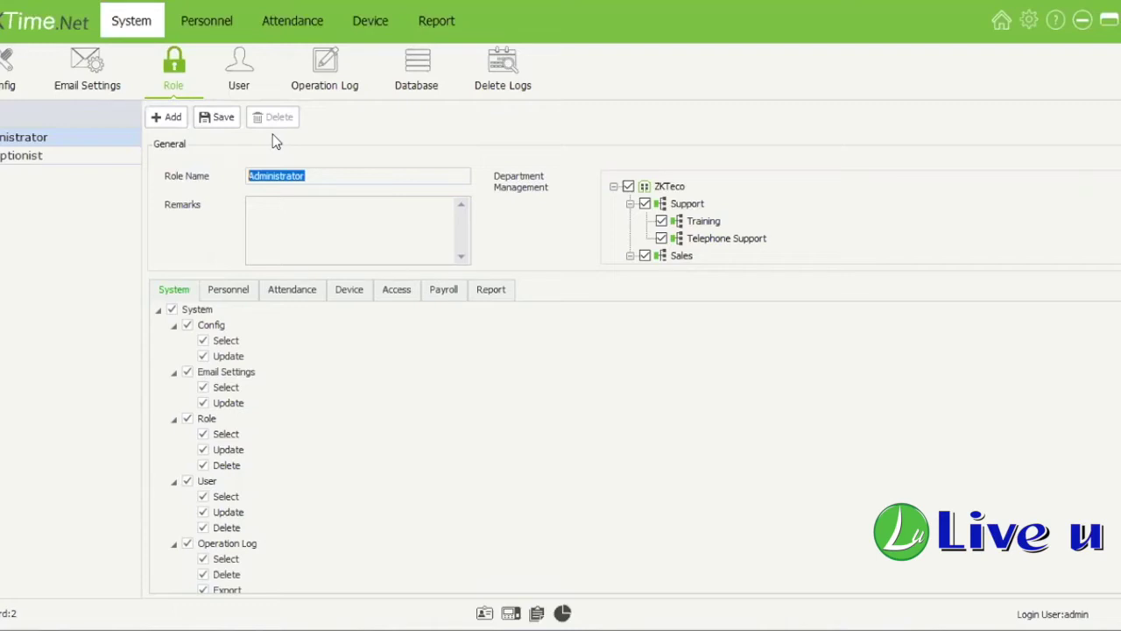
Step: Compare the Receptionist and Administrator roles, briefly starting a new role
left_click(111, 157)
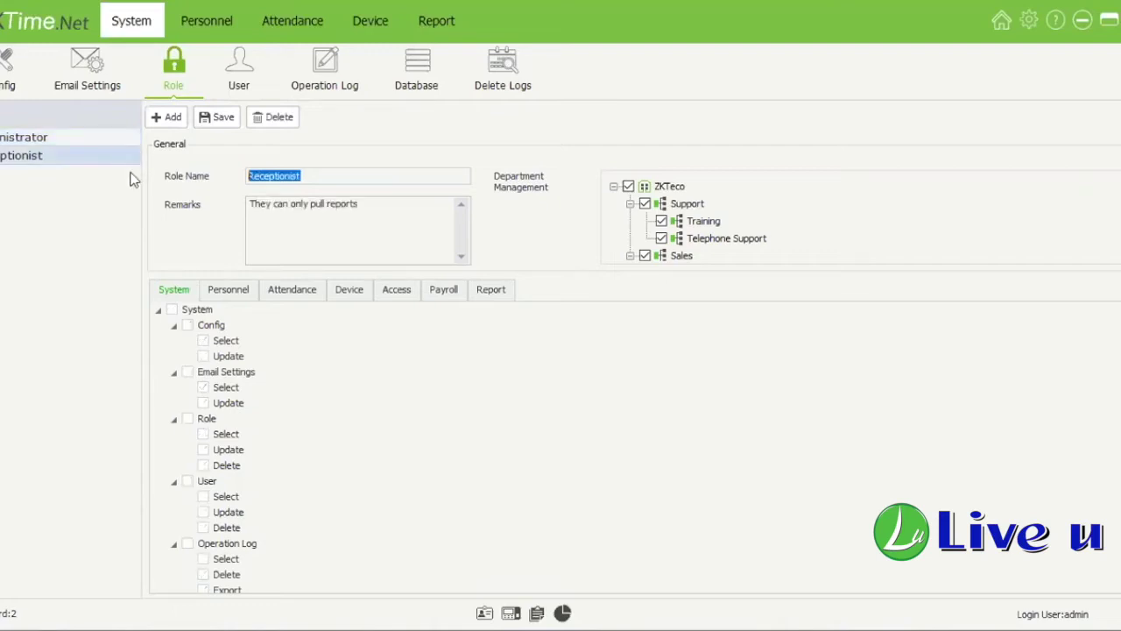
scroll(339, 431, "down", 4)
left_click(169, 117)
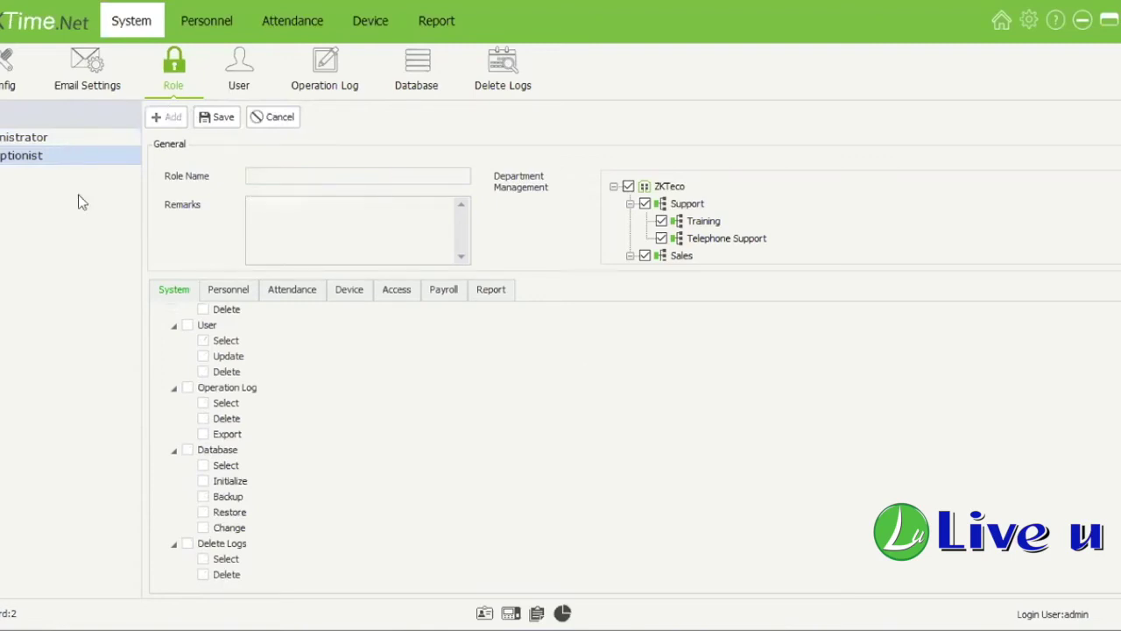
left_click(94, 138)
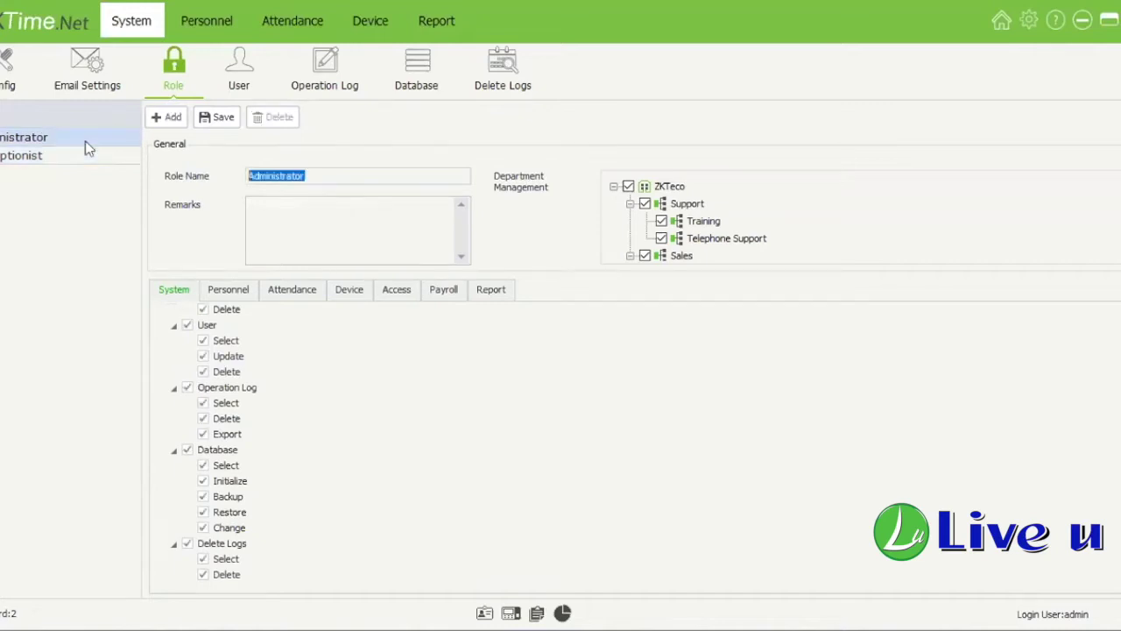
left_click(88, 158)
left_click(90, 145)
left_click(92, 153)
left_click(92, 141)
Step: Browse Administrator's Attendance, Access, Payroll, Report and System rights, then select Receptionist
left_click(291, 294)
left_click(396, 294)
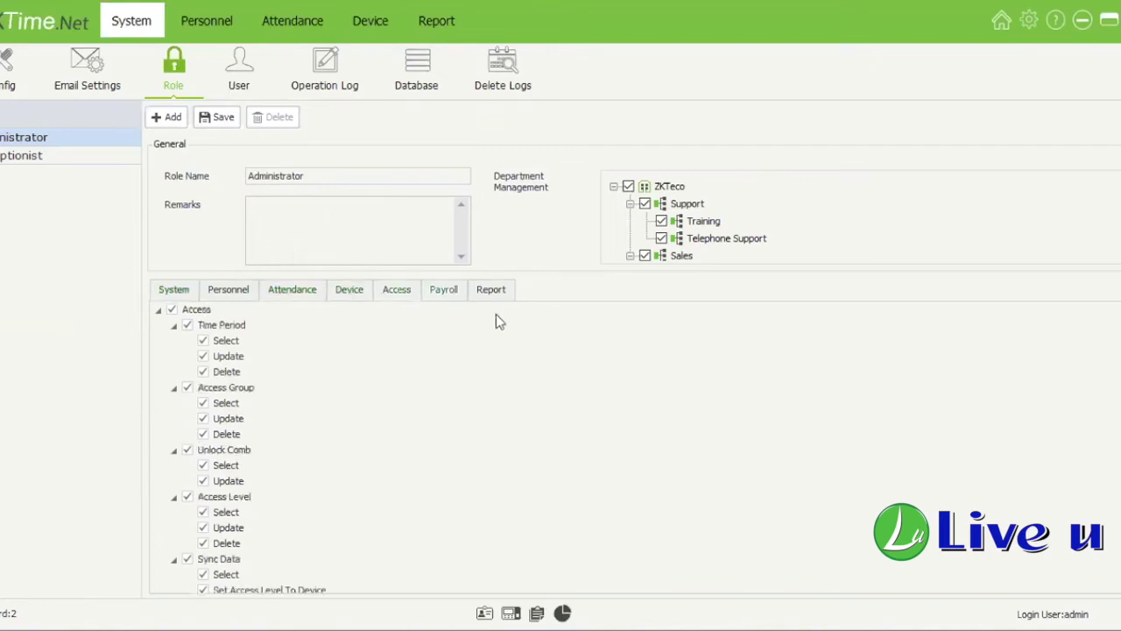
left_click(443, 291)
left_click(495, 291)
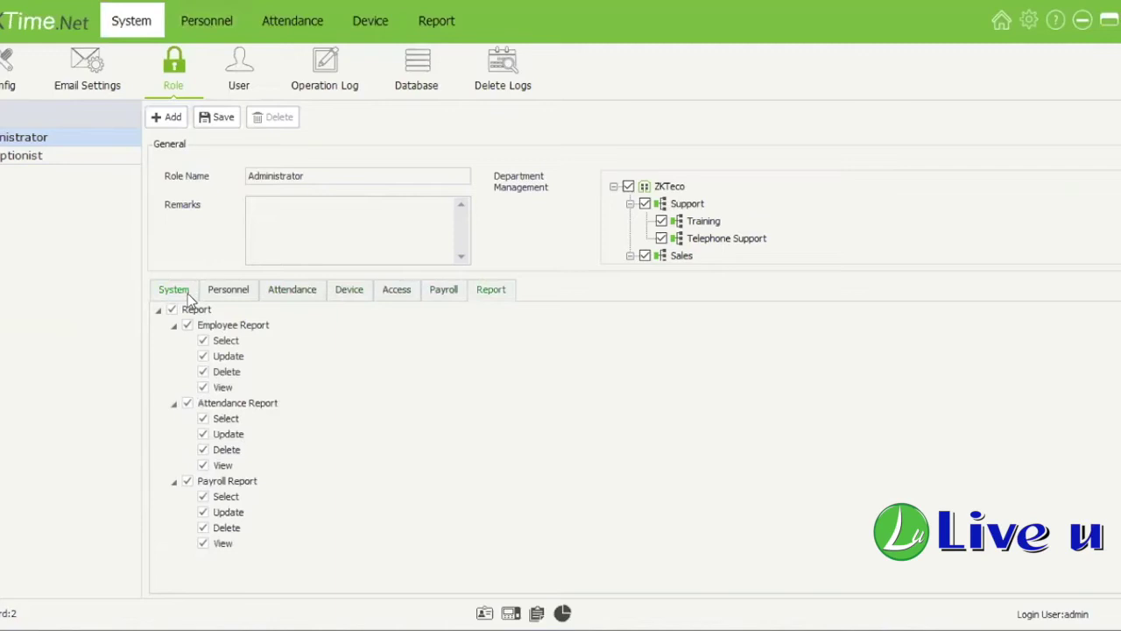
left_click(186, 294)
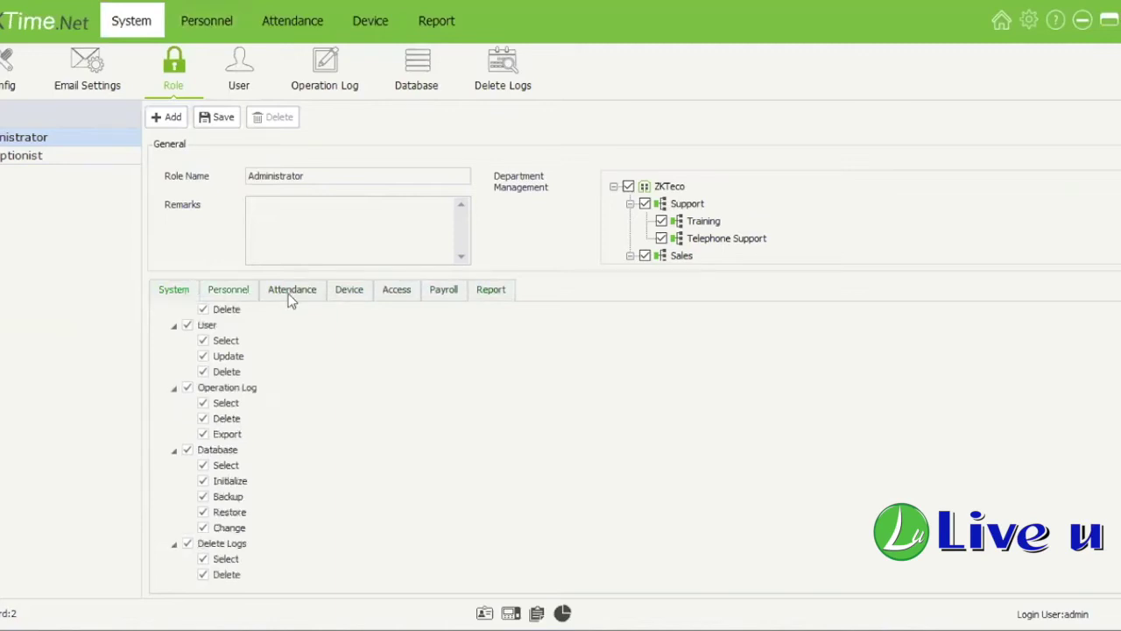
left_click(85, 155)
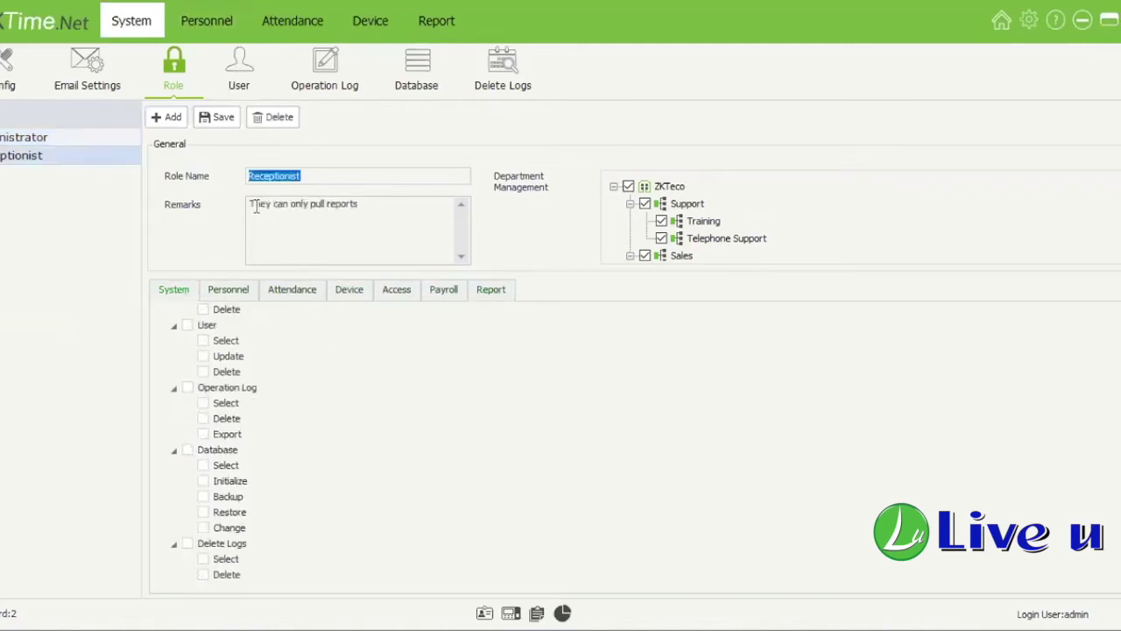
Step: Tick and untick the Receptionist's role delete, update and select rights, leaving them all off
scroll(210, 386, "up", 2)
left_click(203, 403)
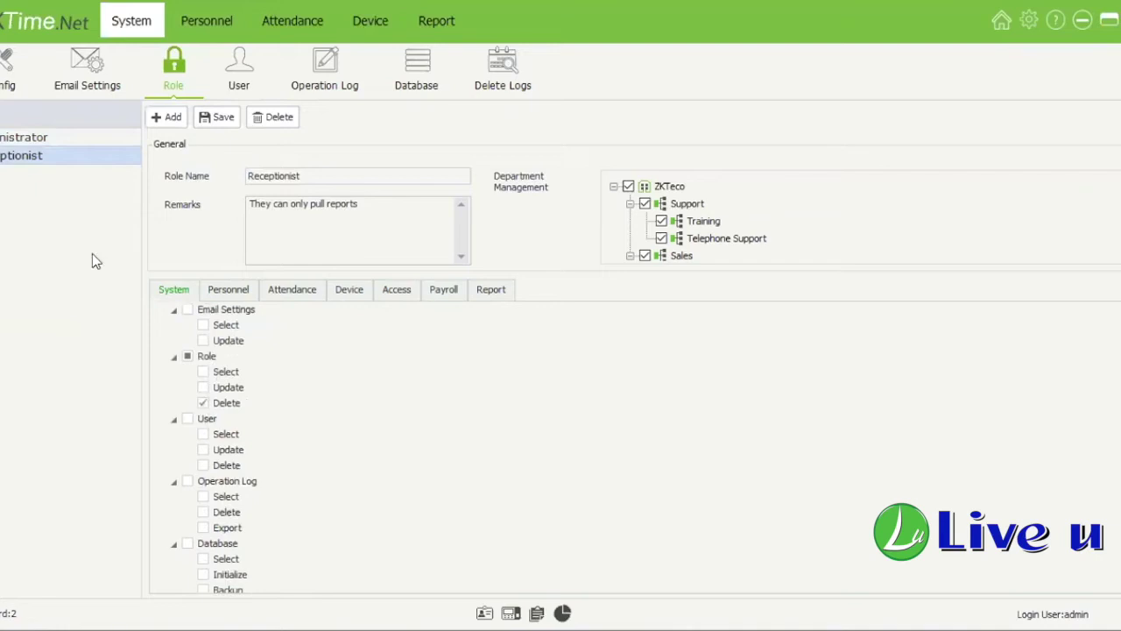
left_click(203, 403)
left_click(203, 387)
left_click(203, 372)
left_click(203, 387)
left_click(203, 372)
Step: Review the Receptionist's Personnel and Report rights, then untick and retick the Support department
scroll(245, 377, "up", 2)
left_click(228, 289)
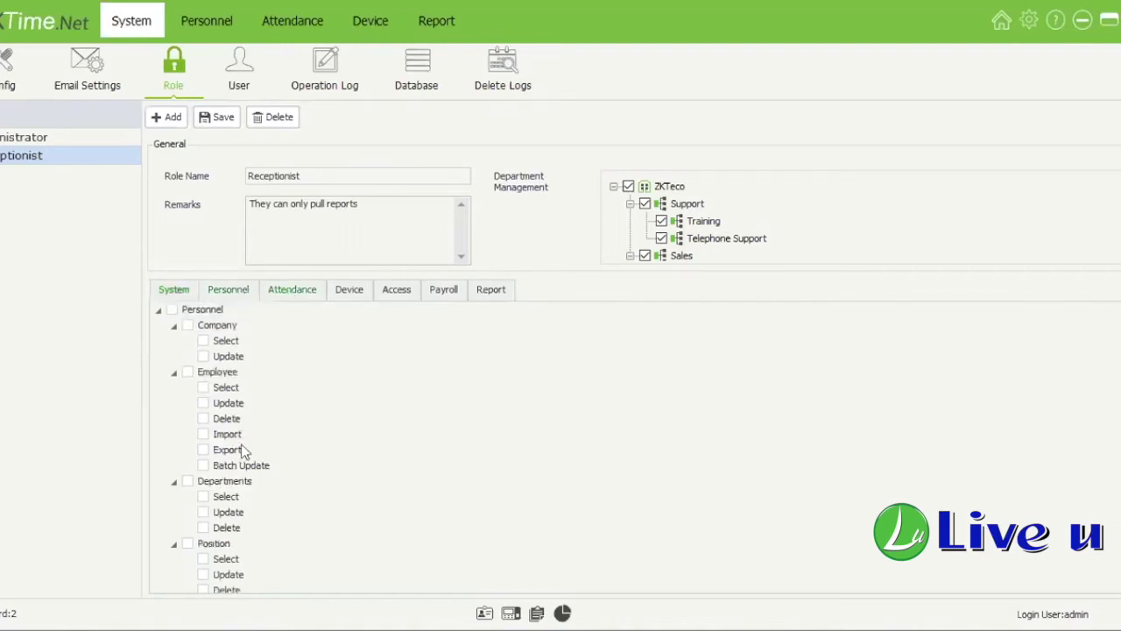
scroll(243, 452, "down", 1)
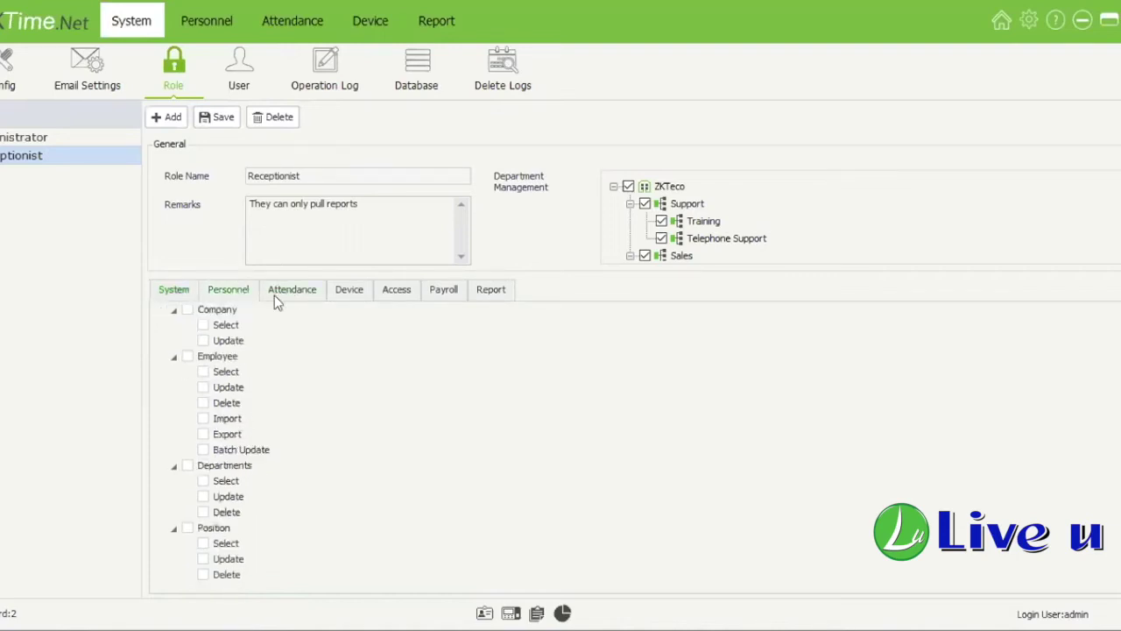
left_click(489, 291)
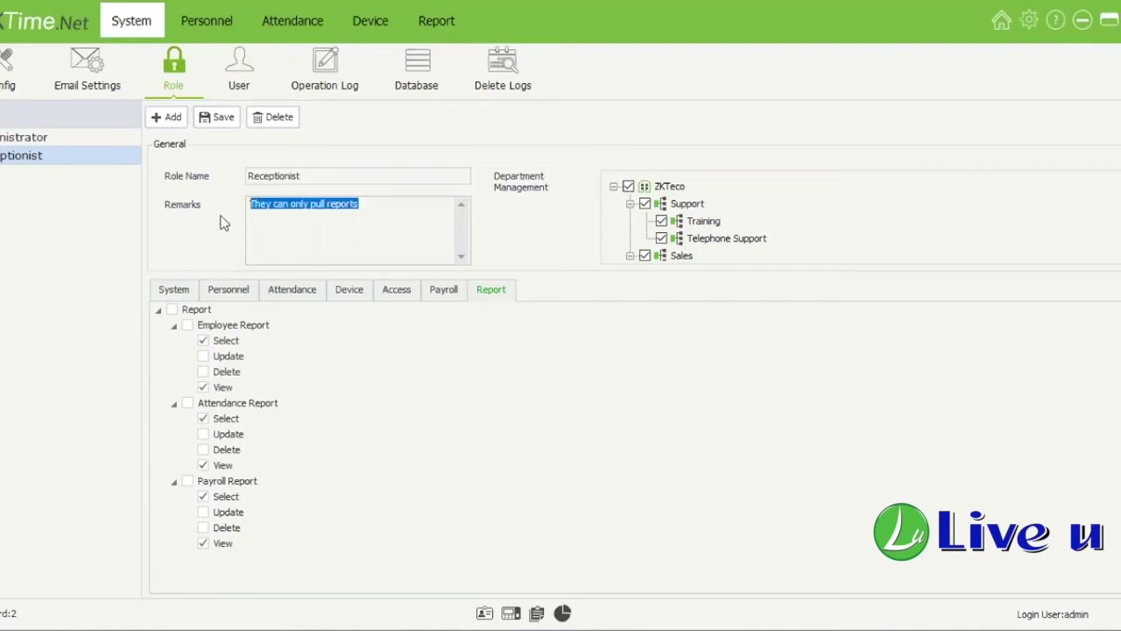
left_click(376, 421)
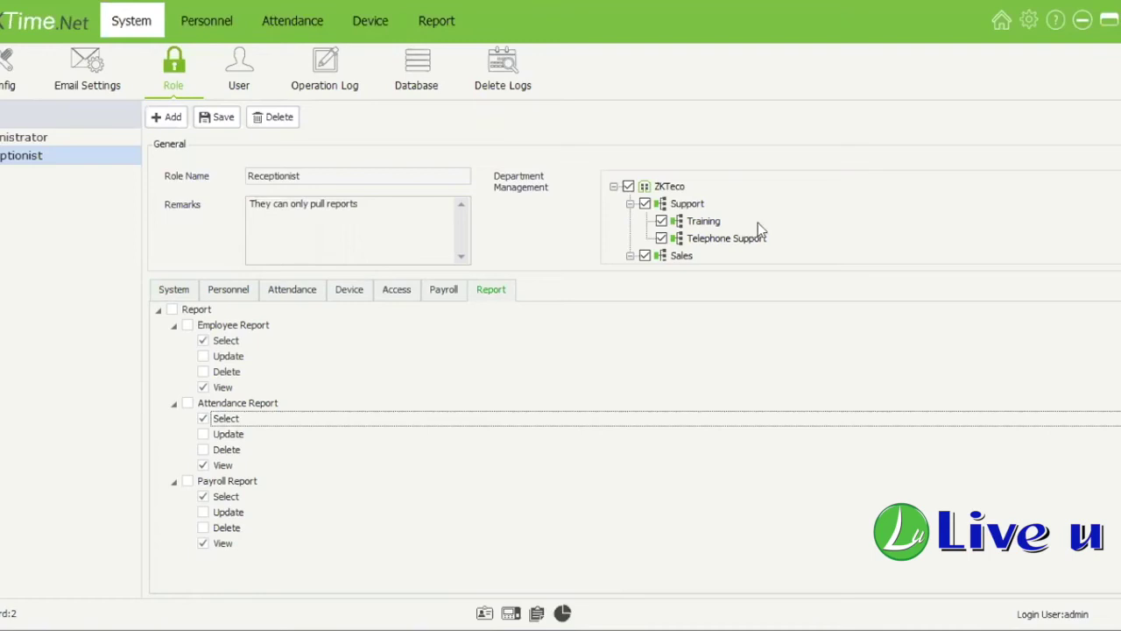
left_click(645, 204)
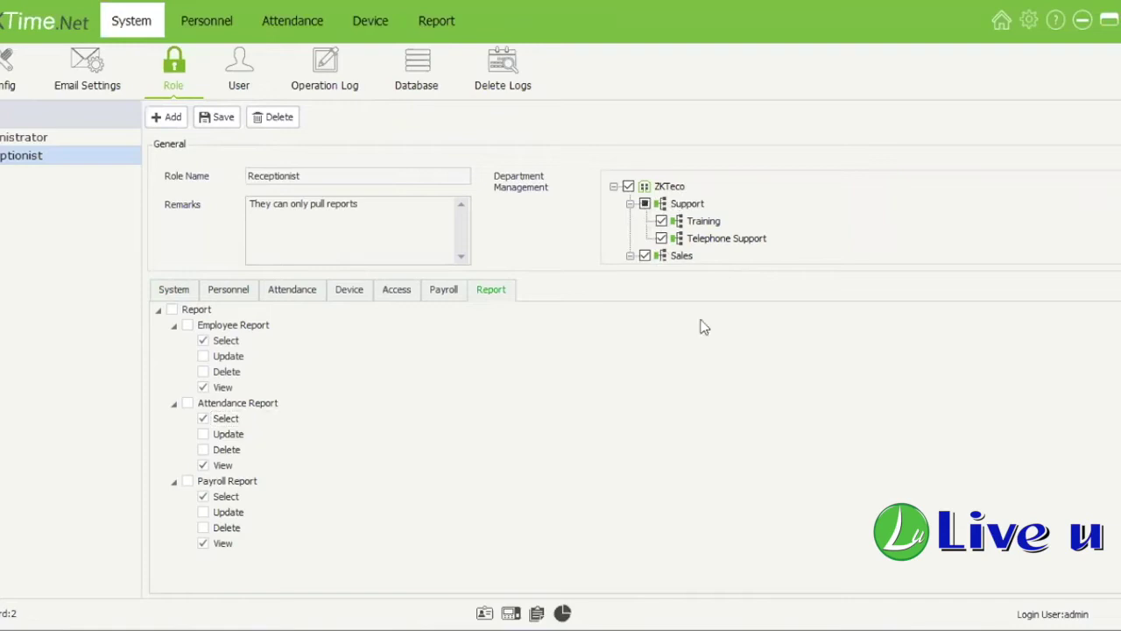
scroll(653, 223, "down", 3)
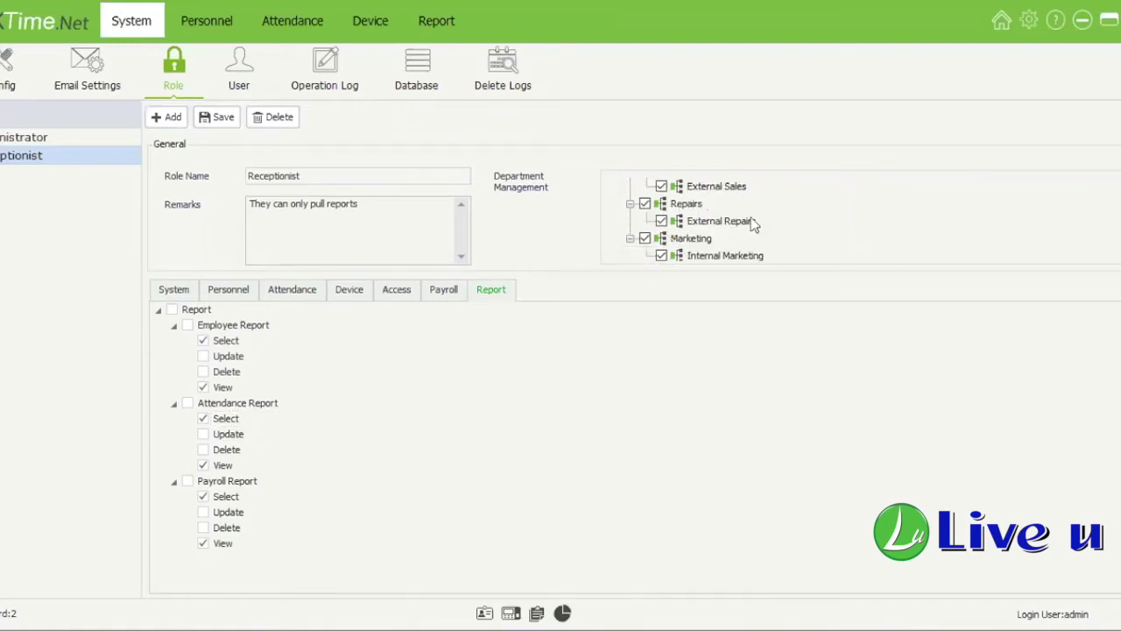
scroll(751, 221, "up", 3)
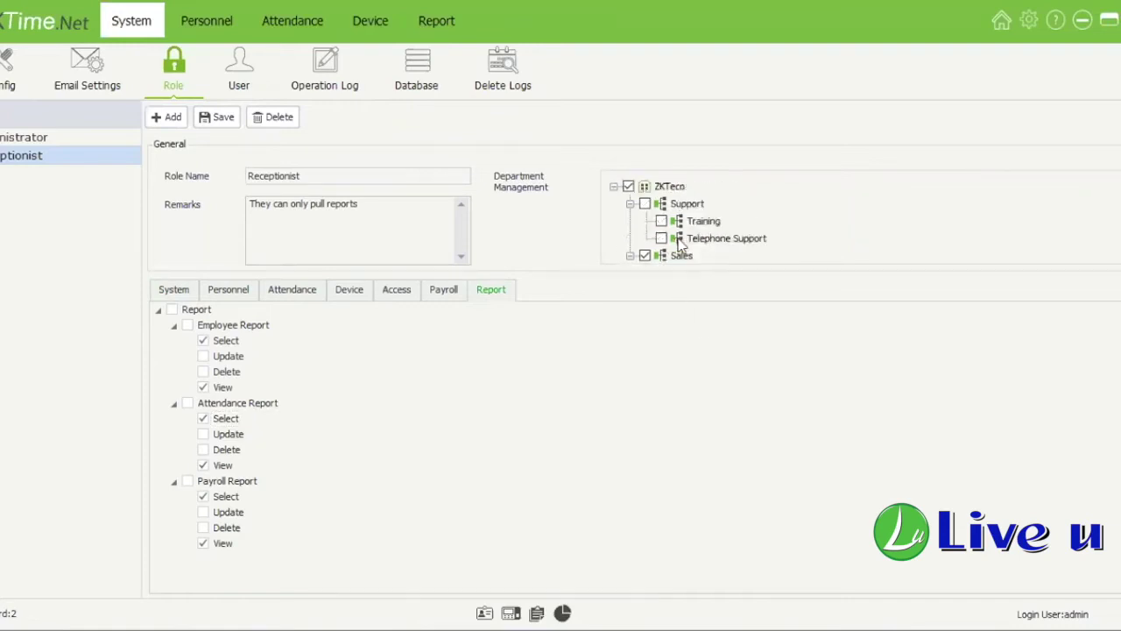
left_click(645, 204)
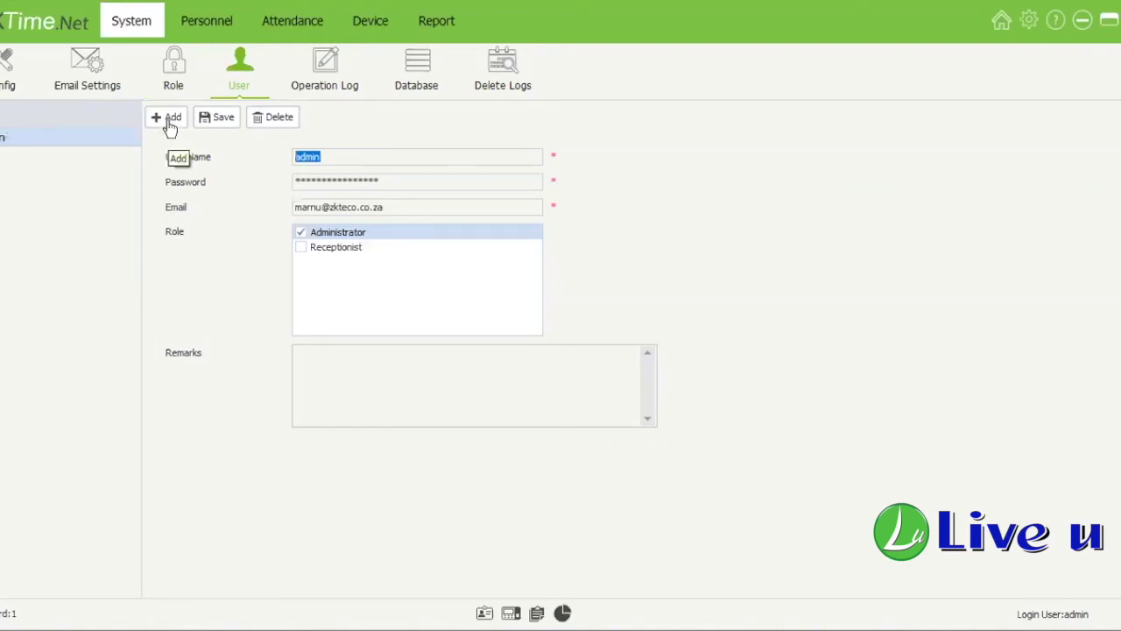
Step: Add a new reception login user with a password, an e-mail address and the Receptionist role
left_click(170, 123)
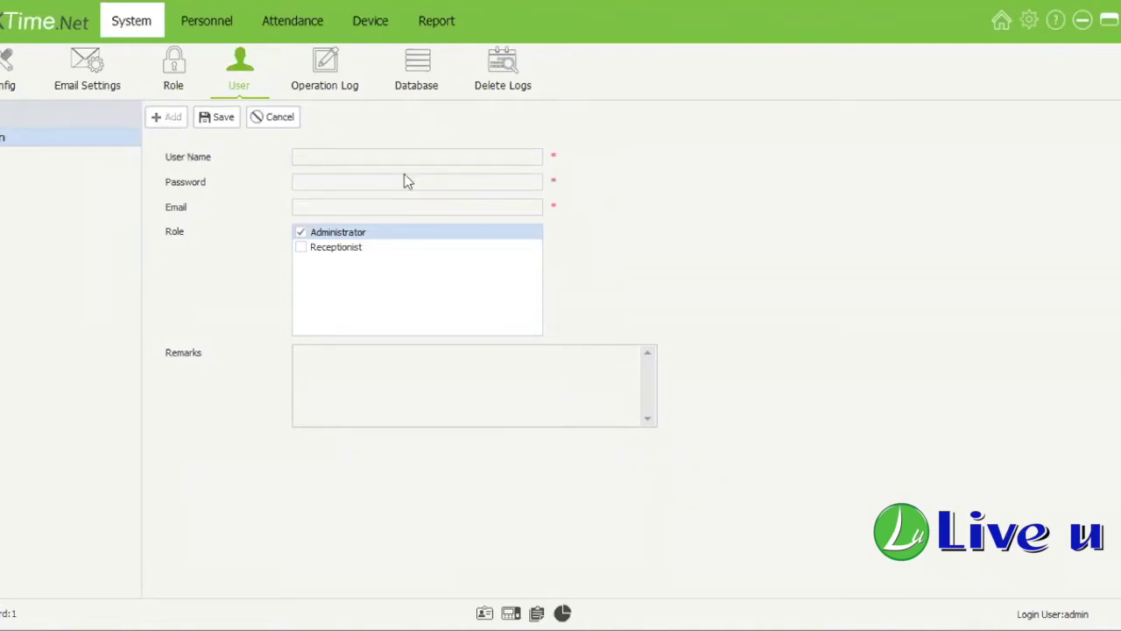
type("Rec")
left_click(392, 180)
type("***")
left_click(338, 211)
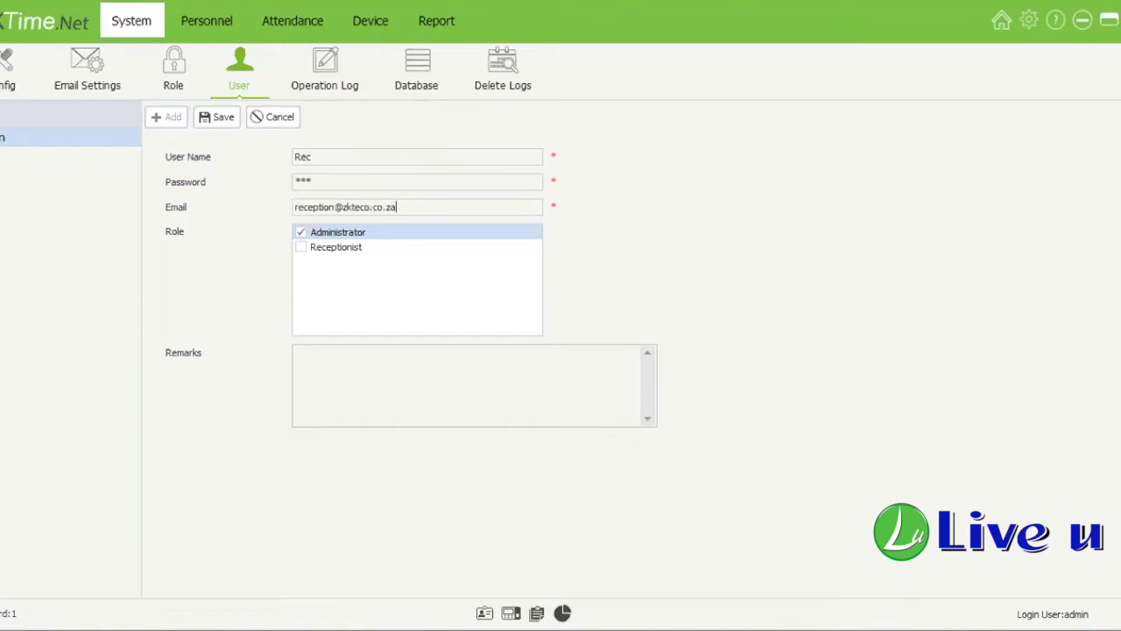
left_click(318, 246)
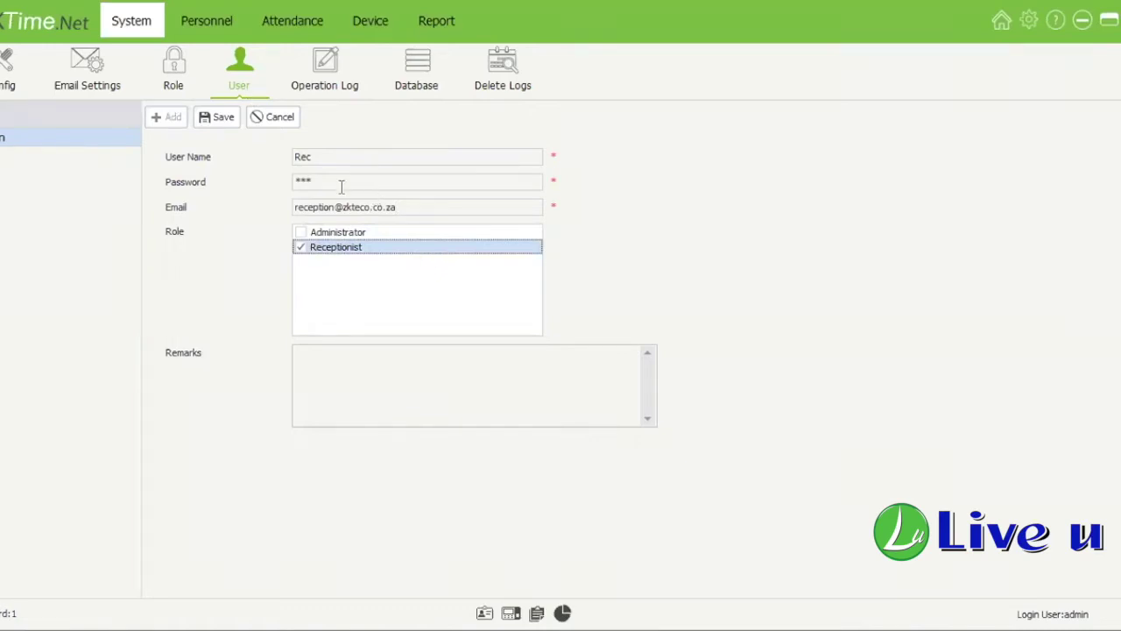
key("Tab")
key("Tab")
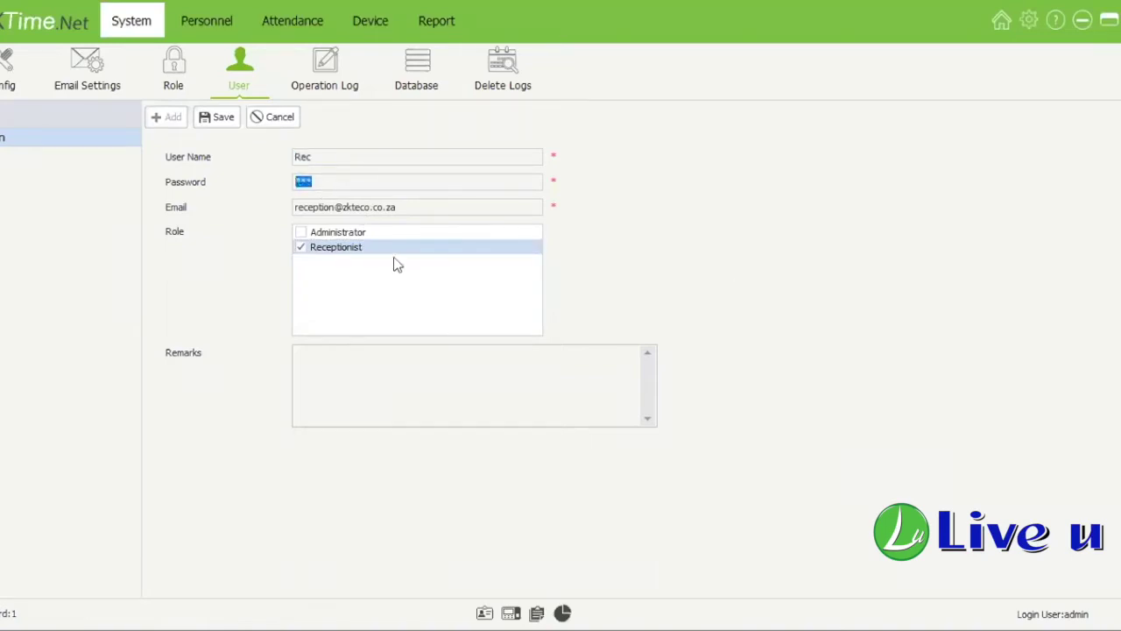
Step: Check the Receptionist role's Report rights, then bring up the Operation Log
left_click(179, 73)
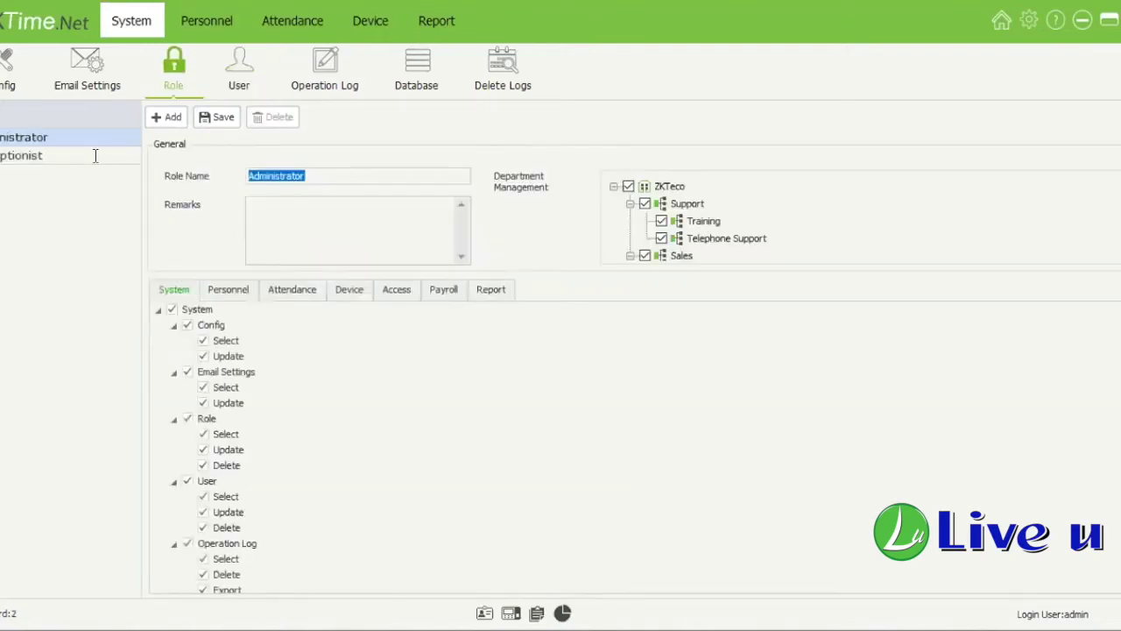
left_click(95, 155)
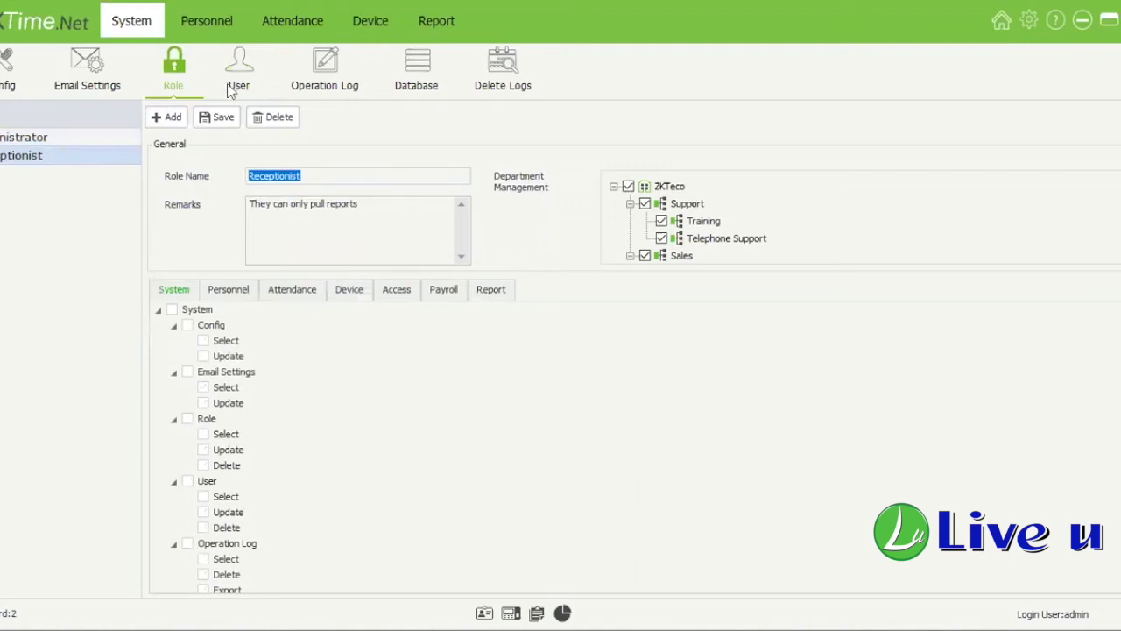
left_click(491, 290)
left_click(324, 84)
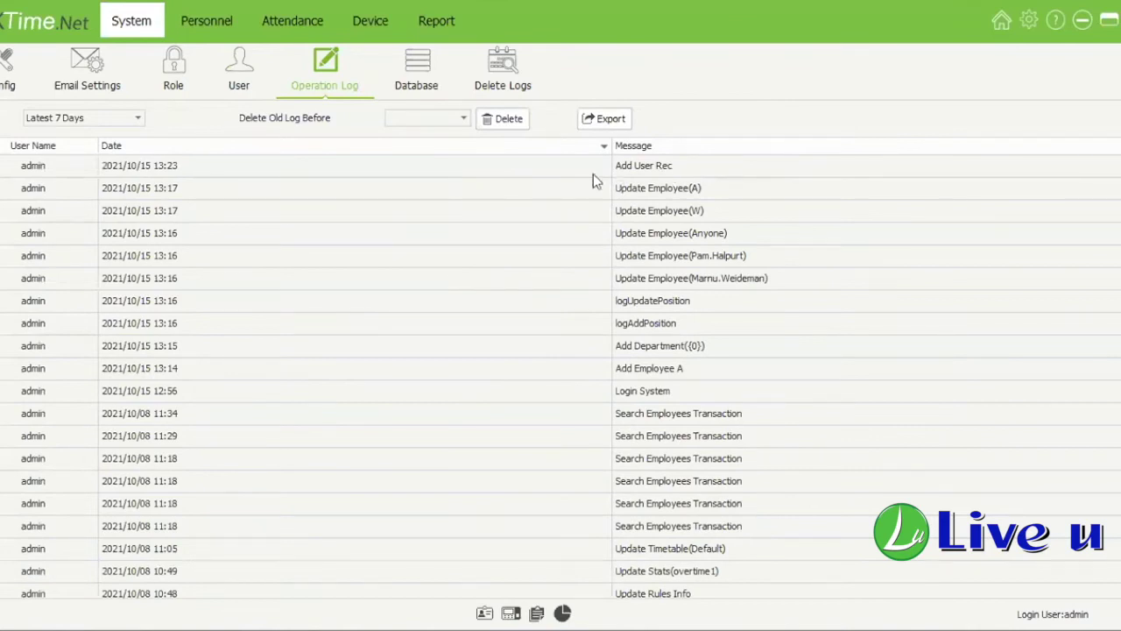
Step: Inspect the latest Operation Log entries, including the added user, then go to the Database page
left_click(593, 174)
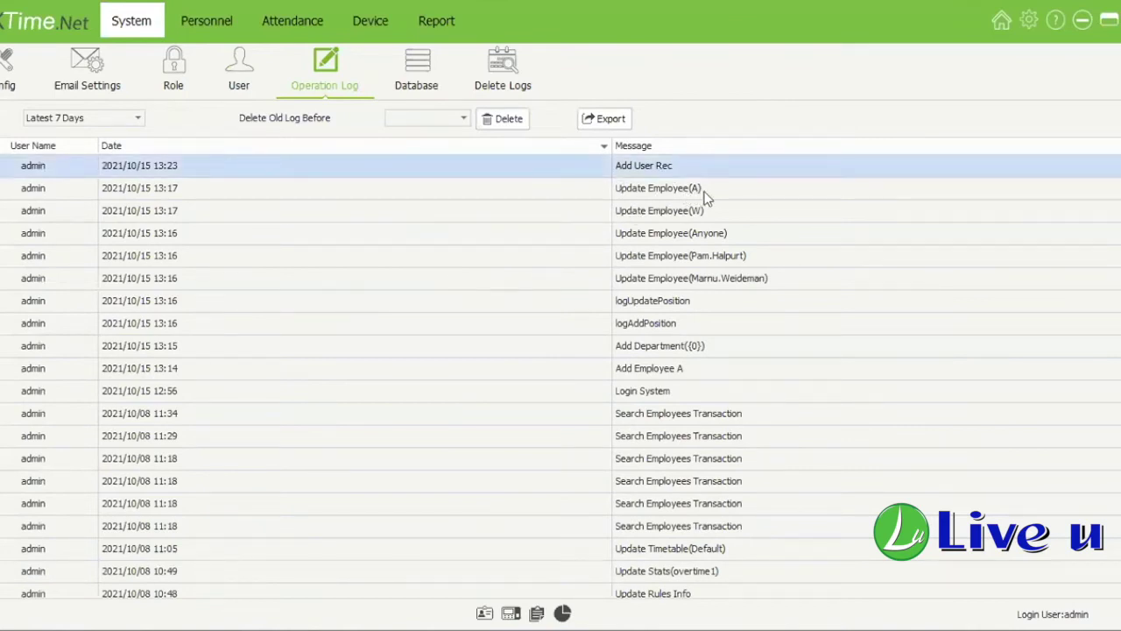
left_click(660, 192)
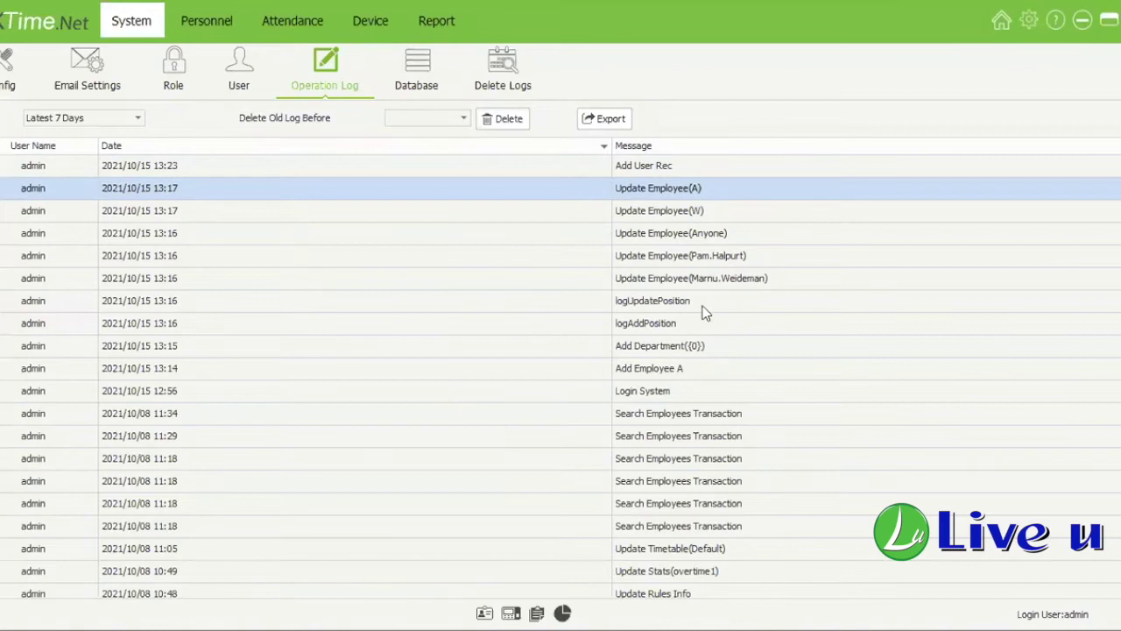
left_click(710, 398)
left_click(234, 274)
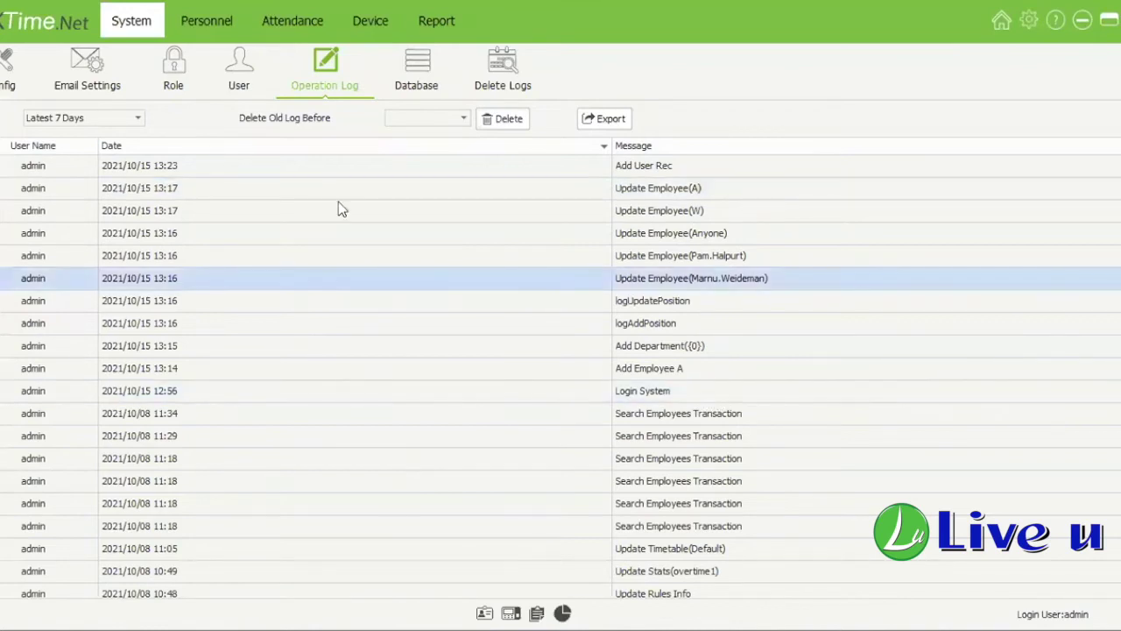
left_click(446, 87)
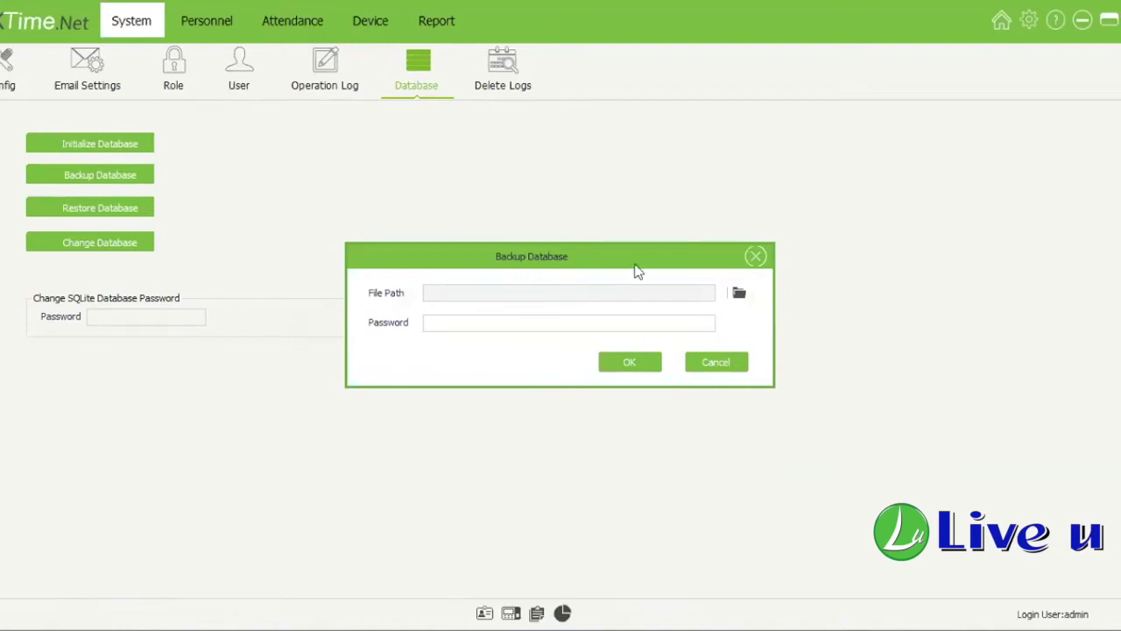
Step: Close Backup and Restore Database unchanged, and open Change Database keeping the SQLite type
left_click_drag(636, 264, 595, 239)
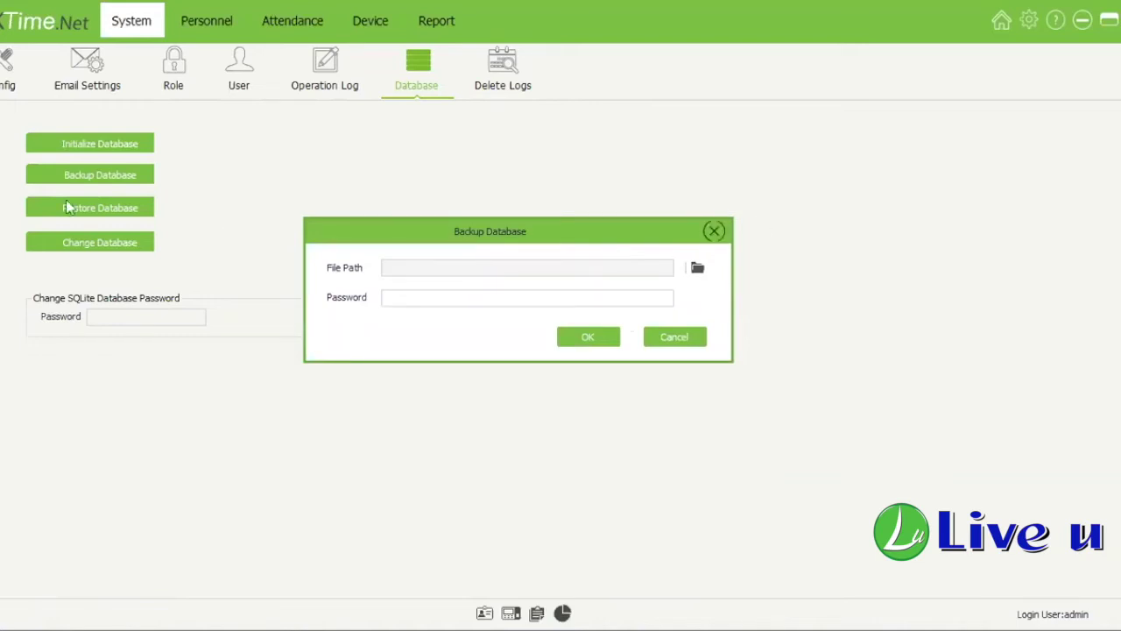
key("Escape")
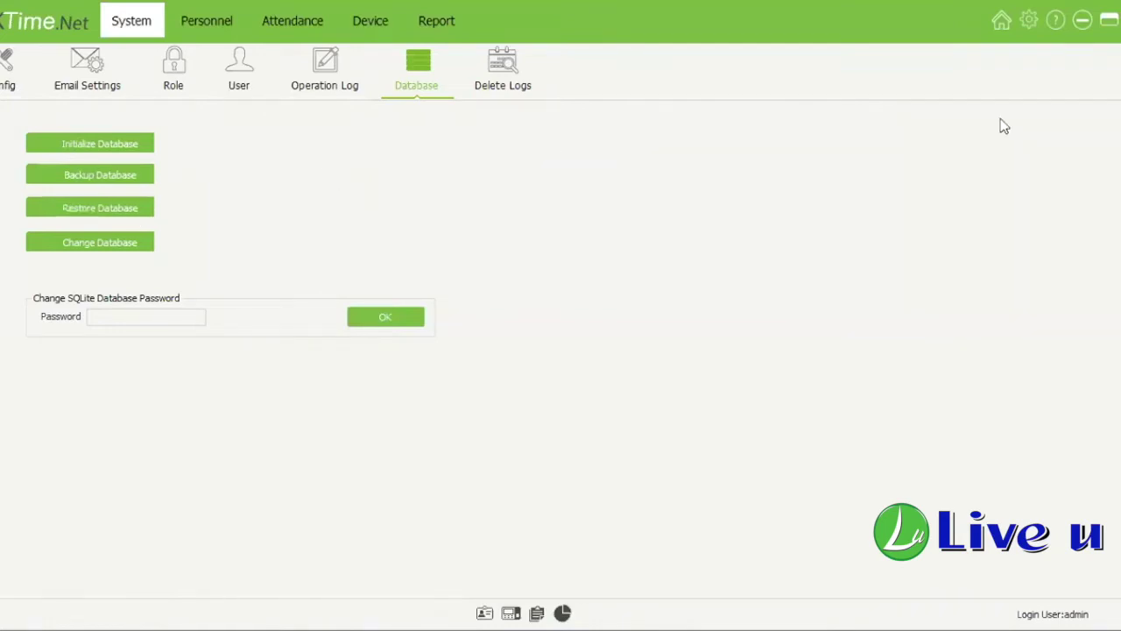
left_click(149, 217)
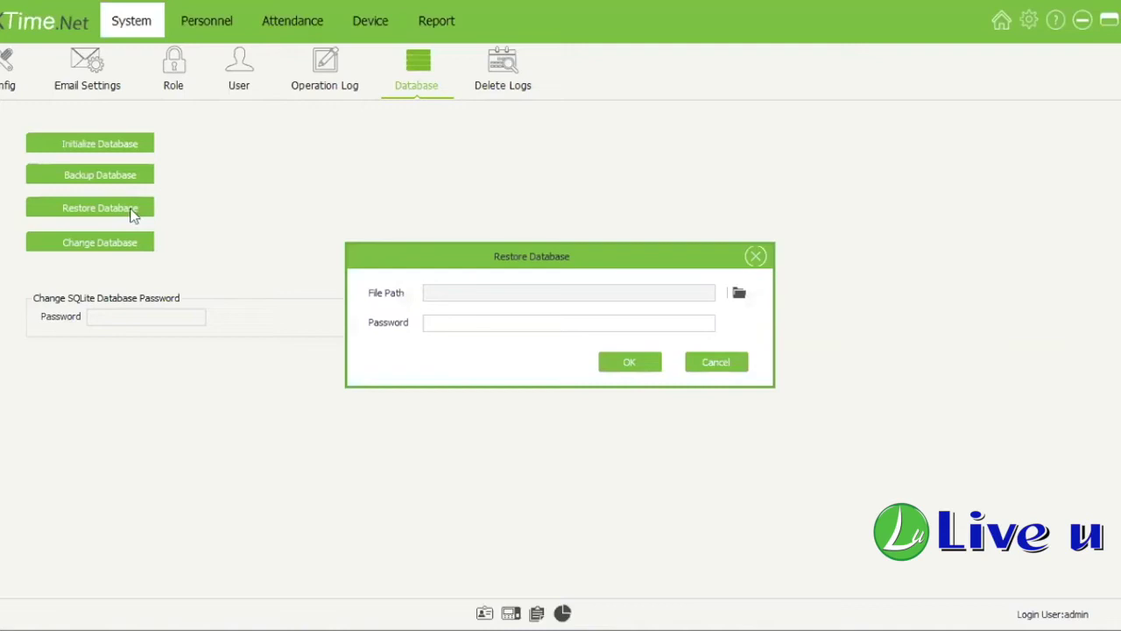
key("Escape")
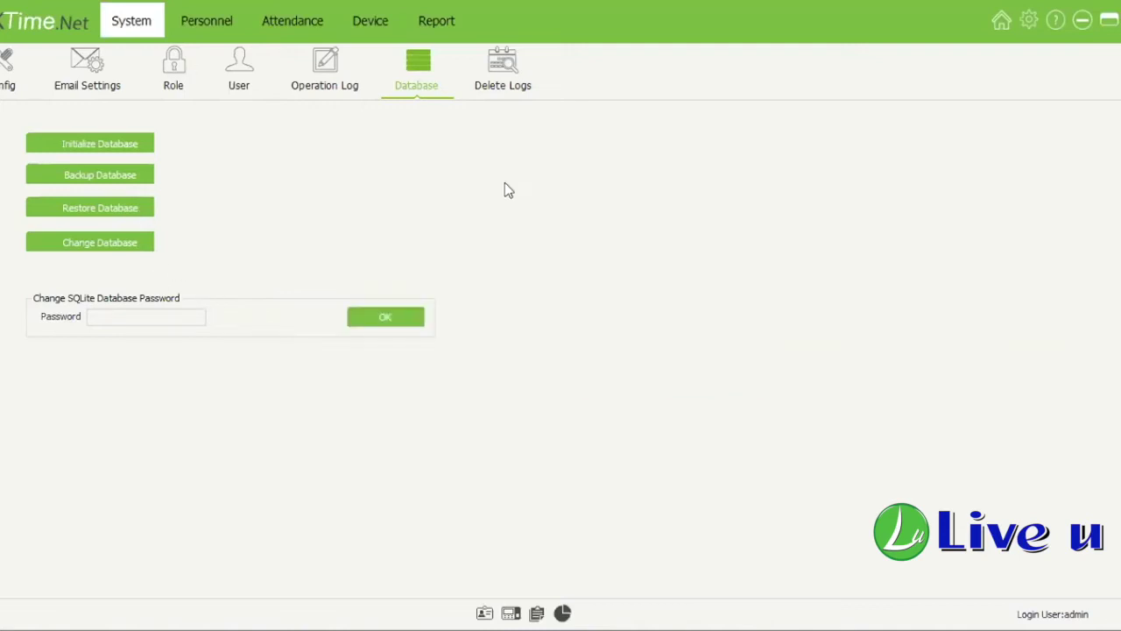
left_click(128, 244)
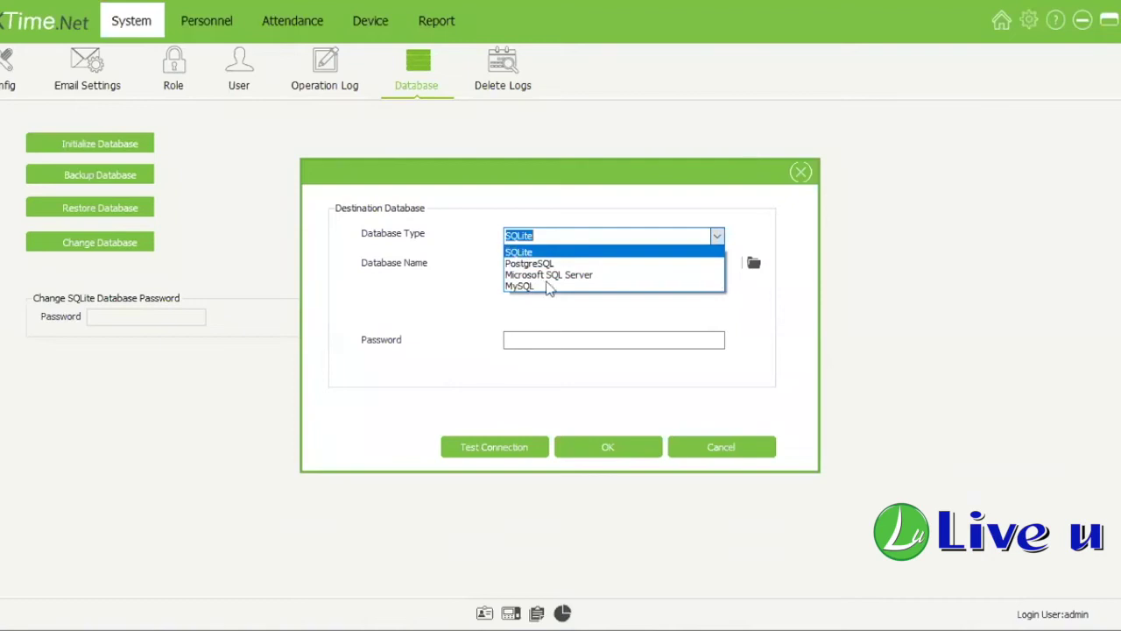
left_click(799, 172)
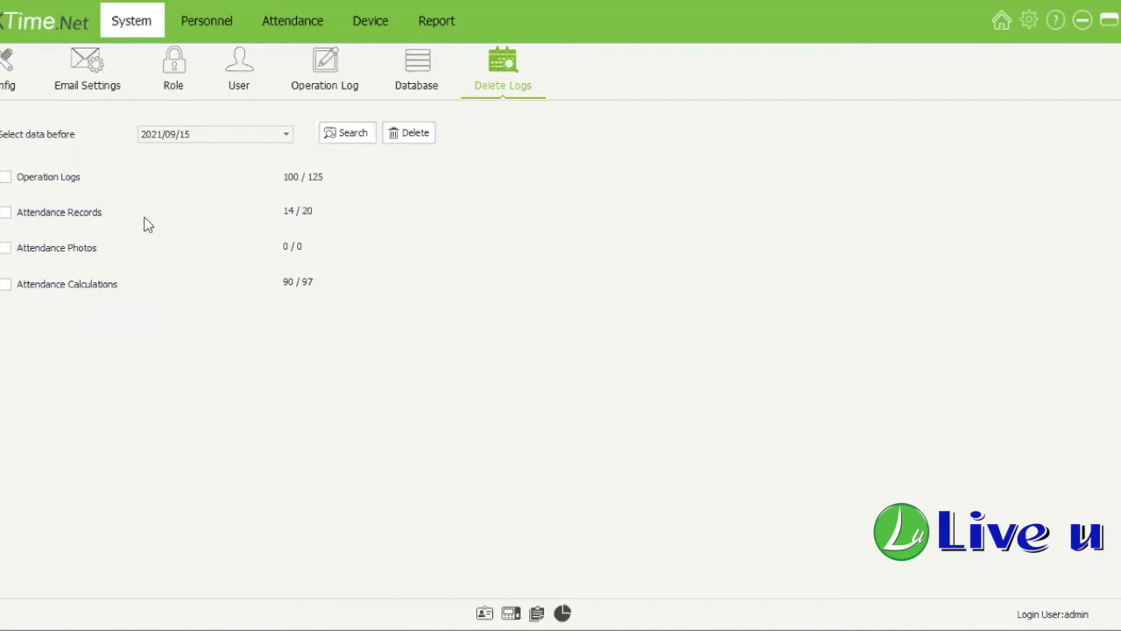
Step: Tick Attendance Records with a 2021/09/01 cutoff, then go to Personnel > Employee without deleting
left_click(52, 215)
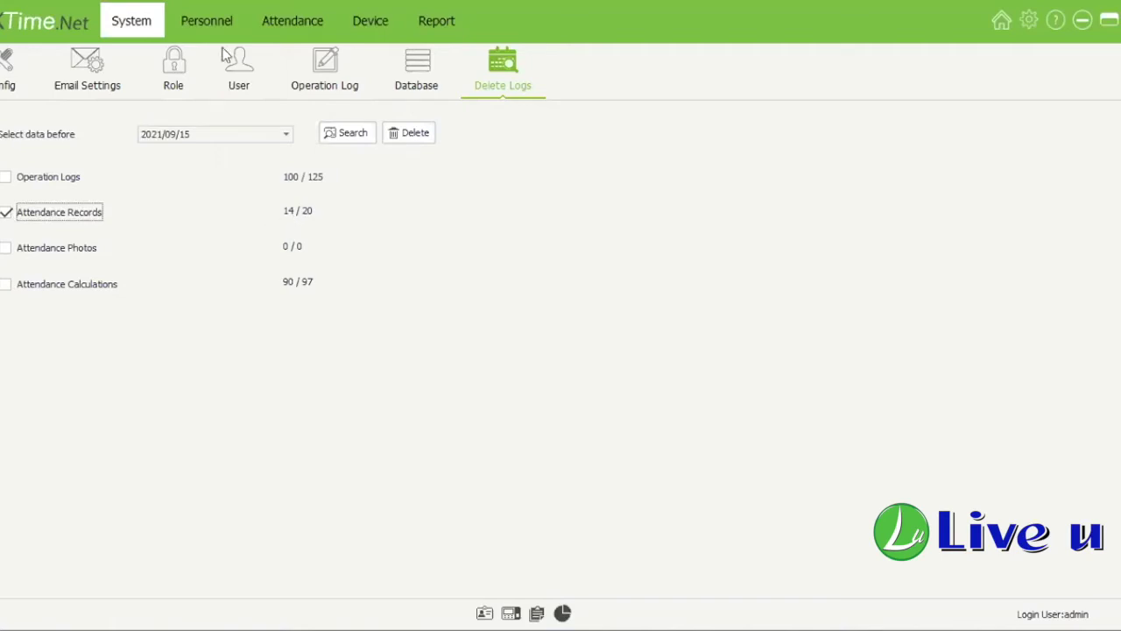
left_click(286, 134)
left_click(225, 188)
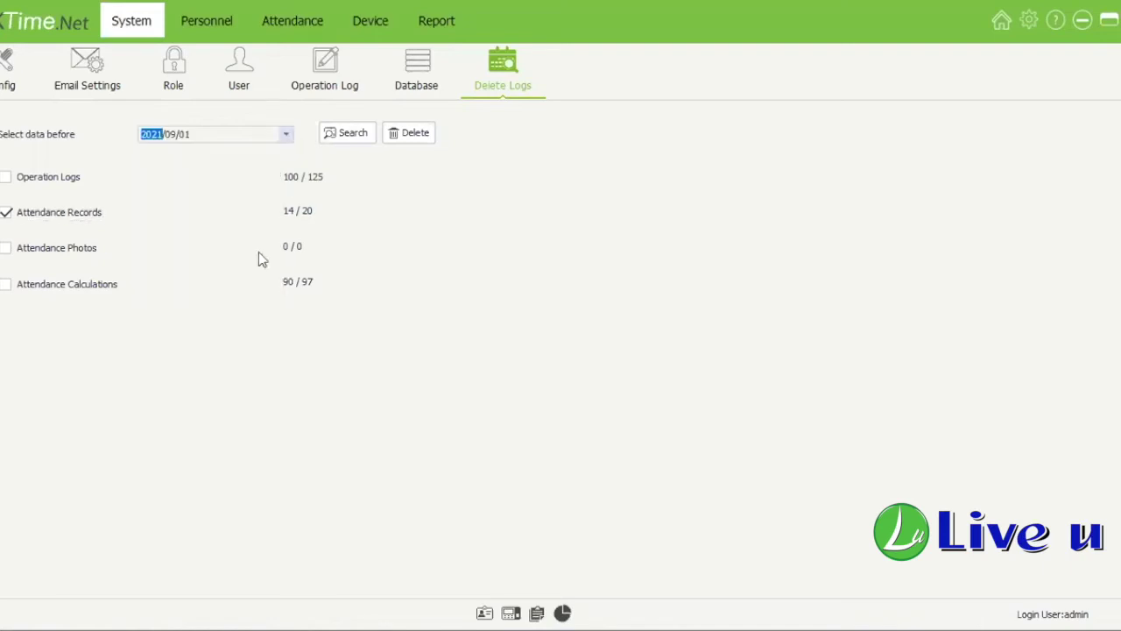
left_click(287, 134)
left_click(287, 134)
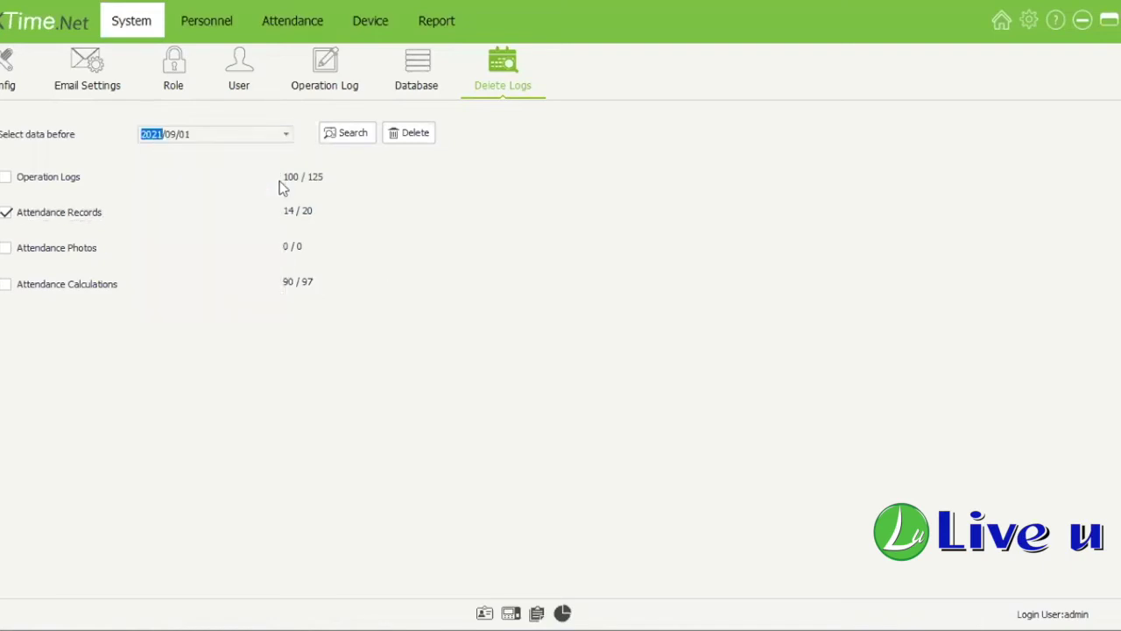
left_click(287, 134)
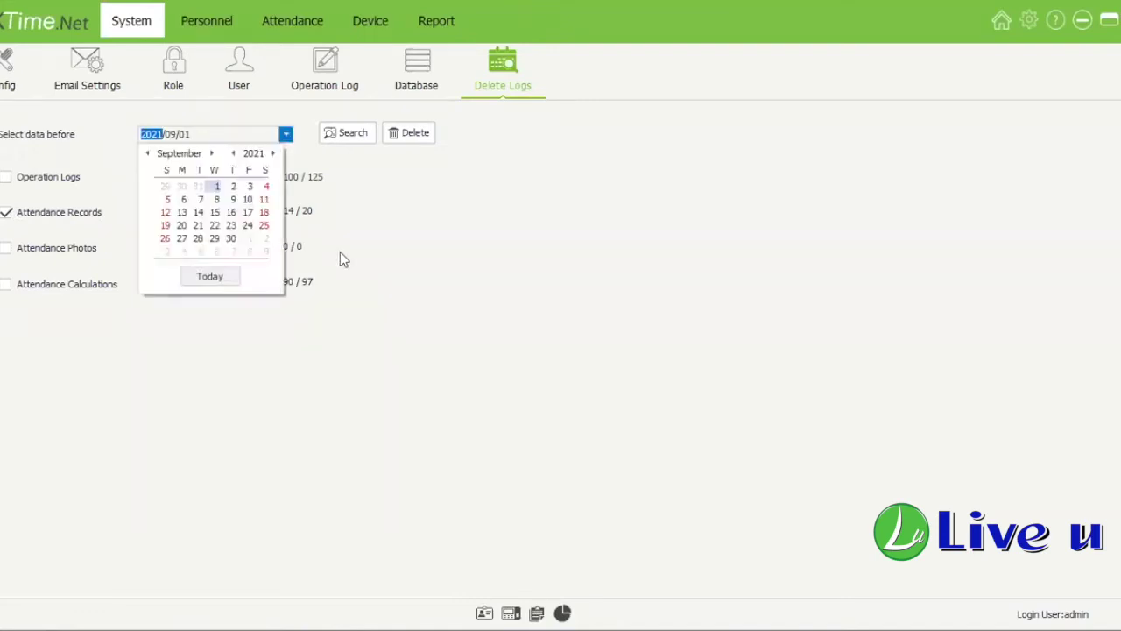
left_click(286, 134)
left_click(206, 21)
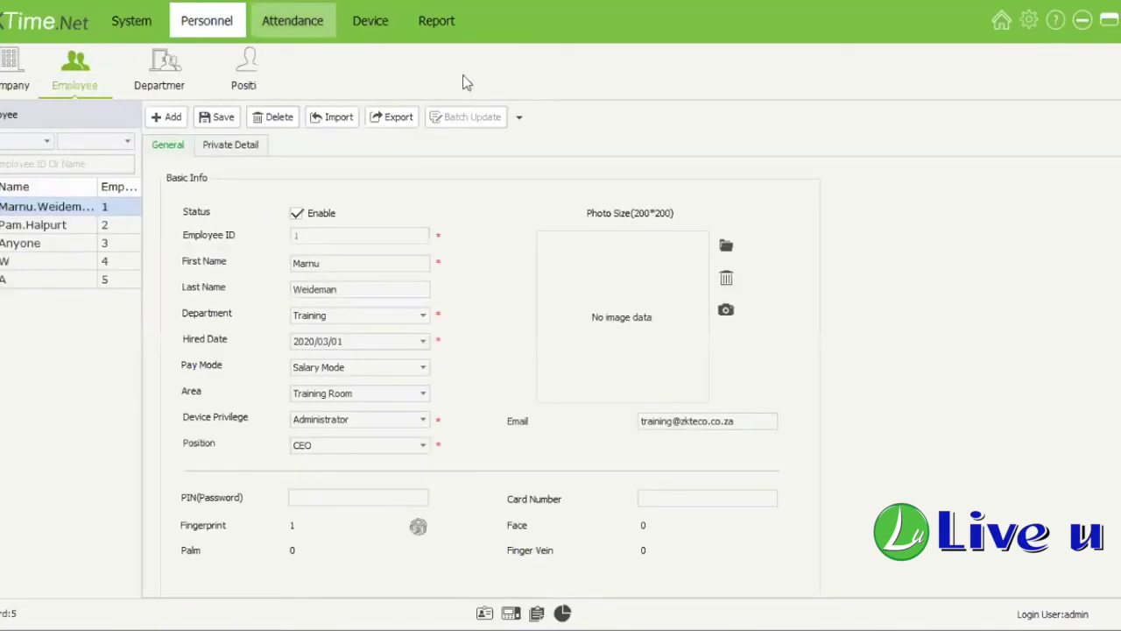
Step: Open the Device page showing a blank TCP/IP device form with port 4370
left_click(384, 40)
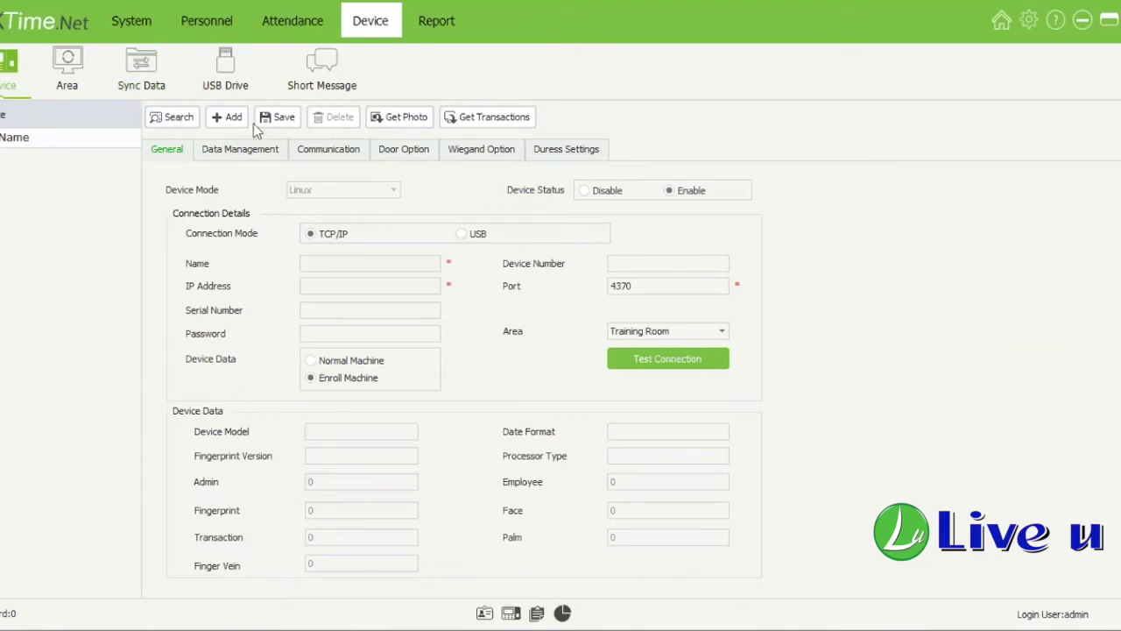
Step: Add a device named Reception at IP 192.168.1.201, keeping port 4370 and Training Room
left_click(227, 117)
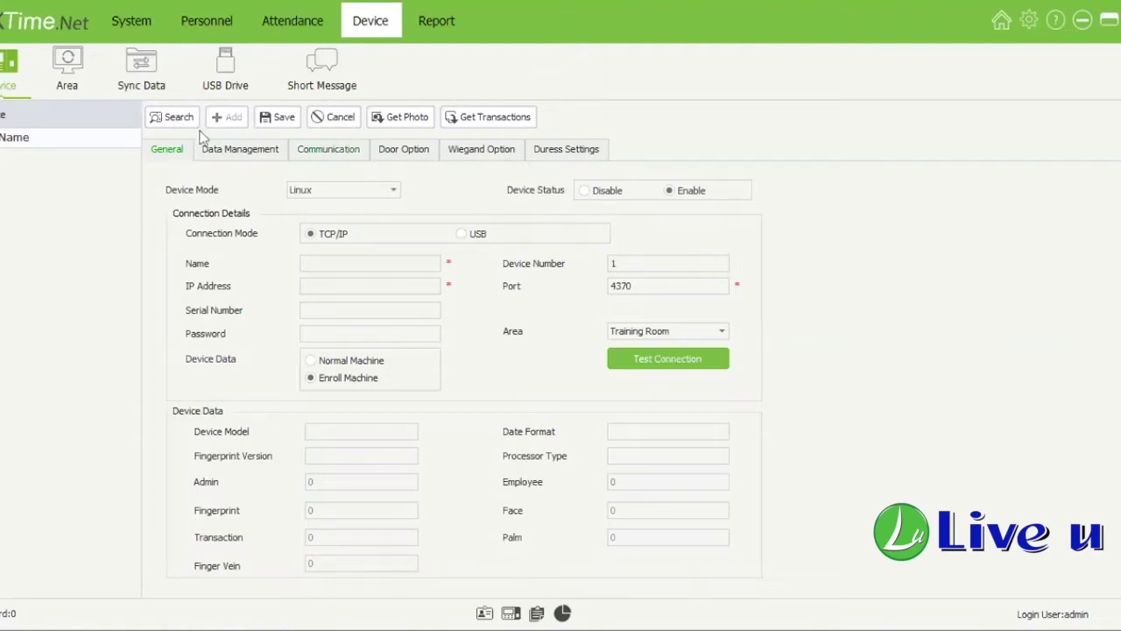
left_click(330, 127)
type("ption")
double_click(300, 273)
left_click(311, 287)
type("18")
key("BackSpace")
type("92.168.1.20")
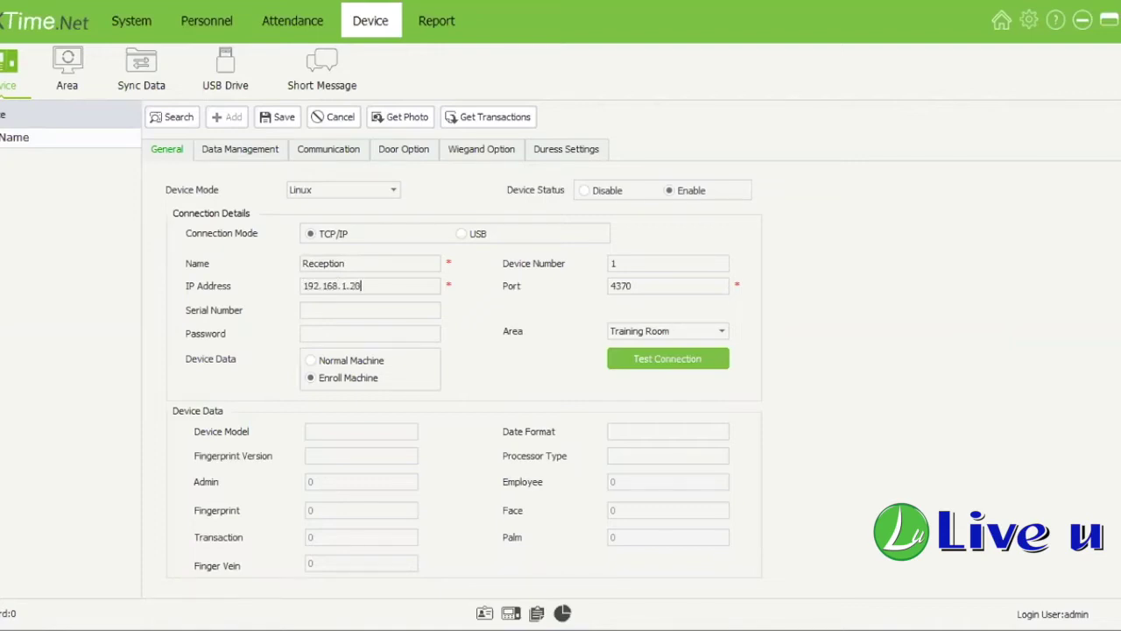
type("1")
left_click_drag(396, 286, 306, 305)
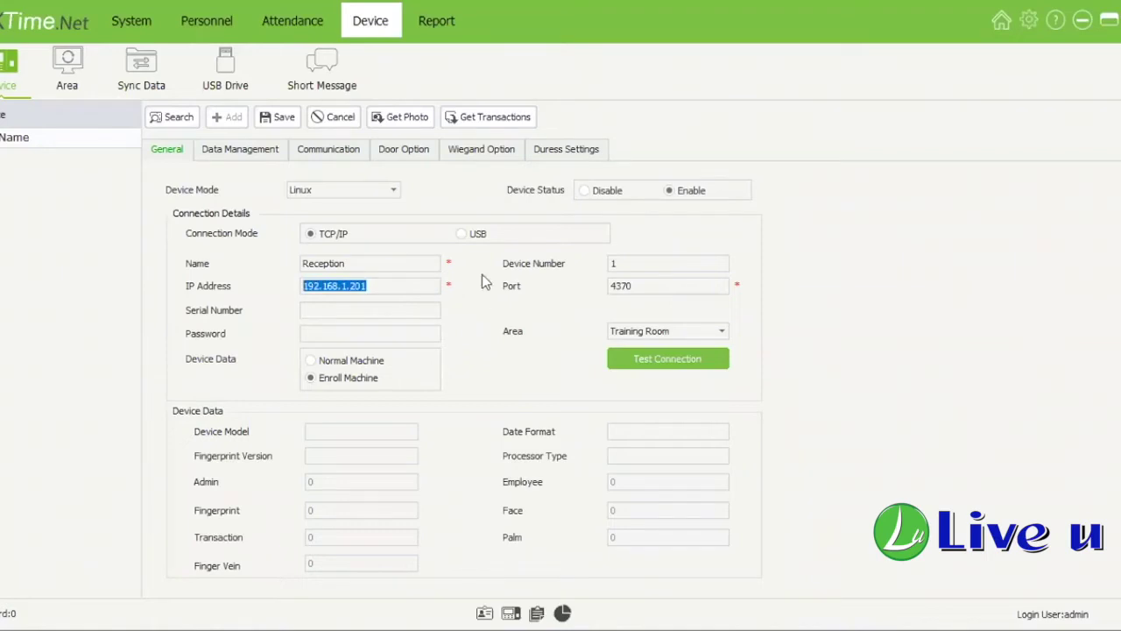
left_click(386, 280)
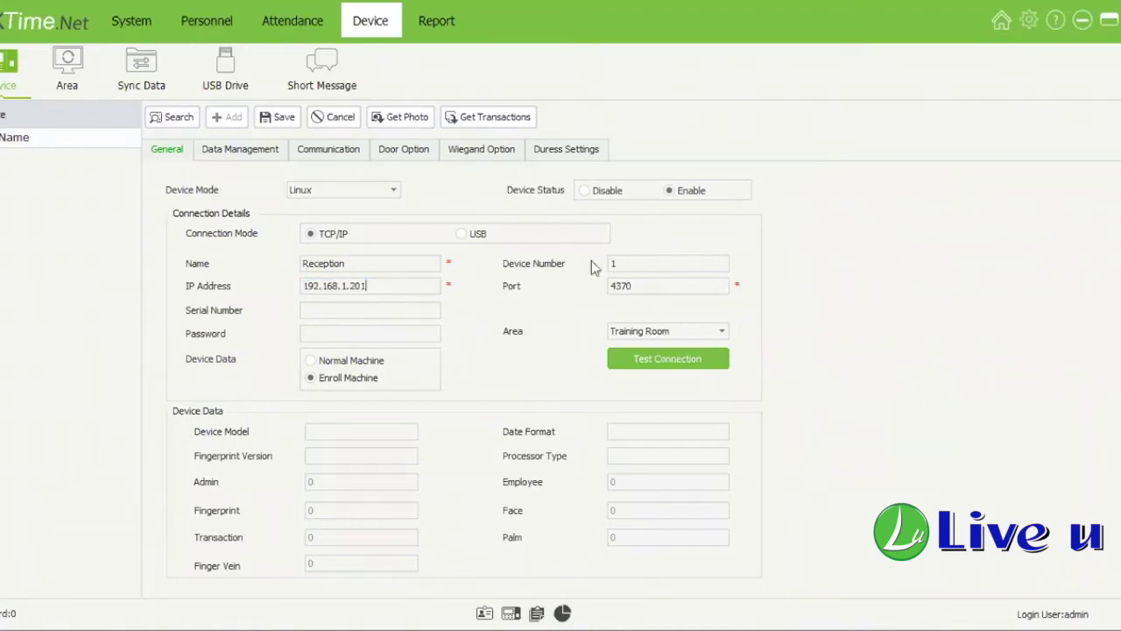
left_click_drag(638, 263, 610, 265)
key("Tab")
Step: Test the connection to 192.168.1.201, dismiss the 'Failed to connect' notice, and test again
left_click(703, 364)
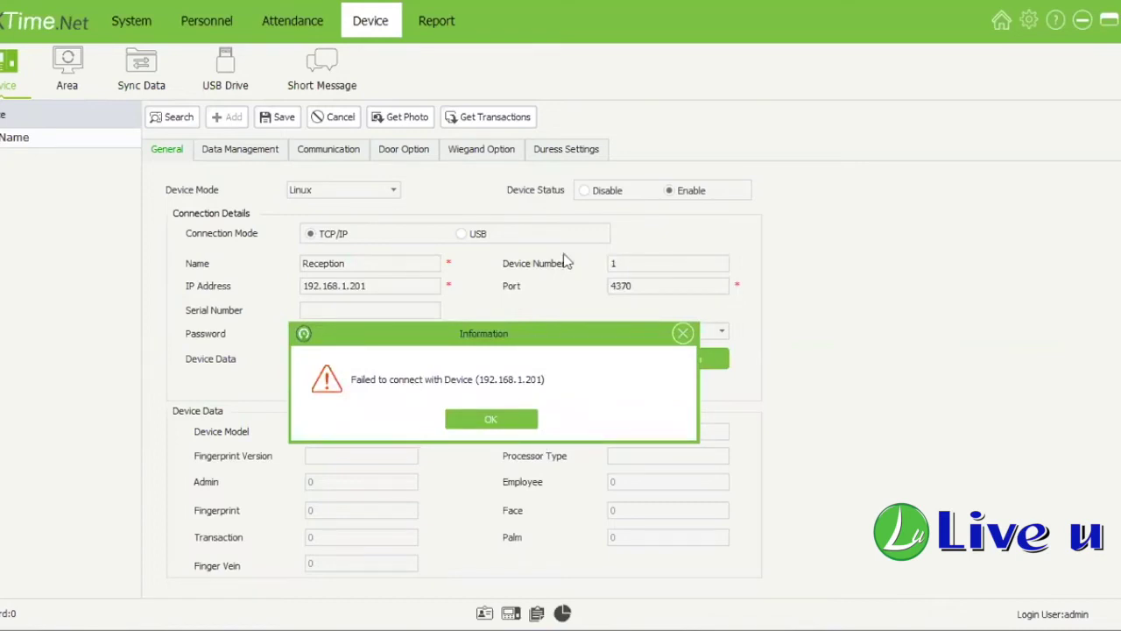
left_click_drag(564, 256, 564, 254)
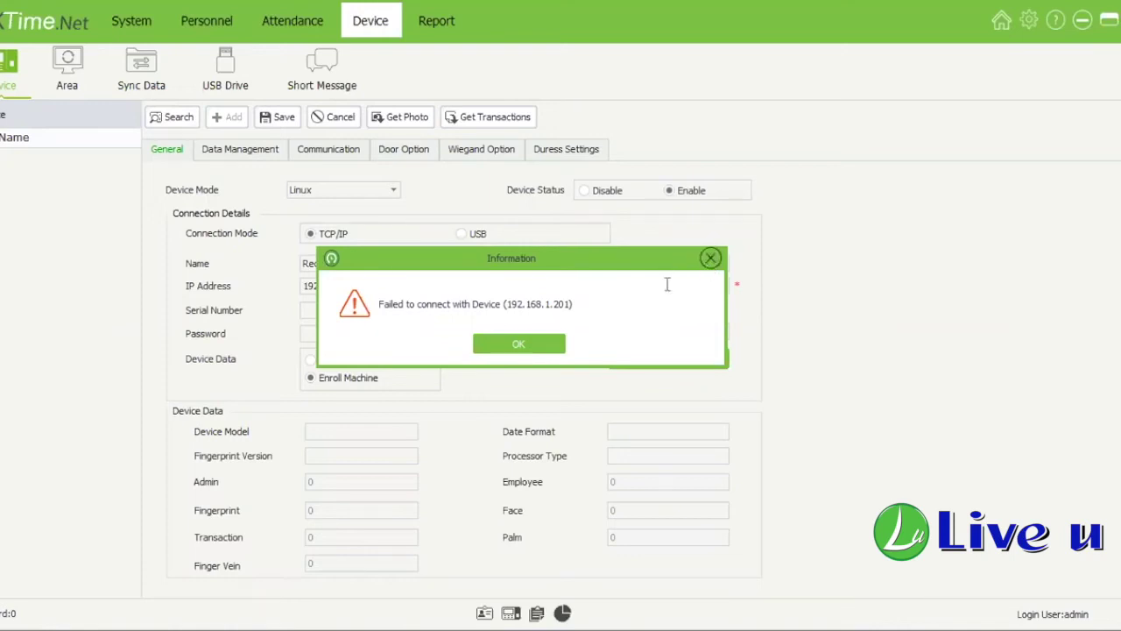
left_click(711, 258)
left_click(771, 250)
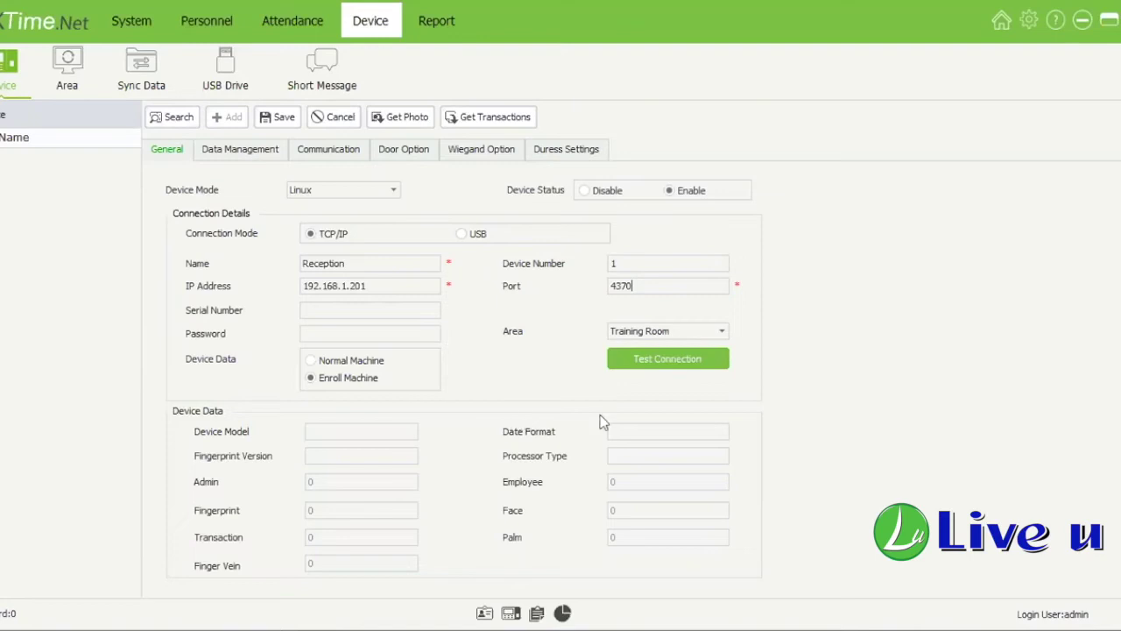
left_click(658, 366)
Step: Keep Training Room as the area, browse the device tabs, and save the Reception device
left_click(721, 332)
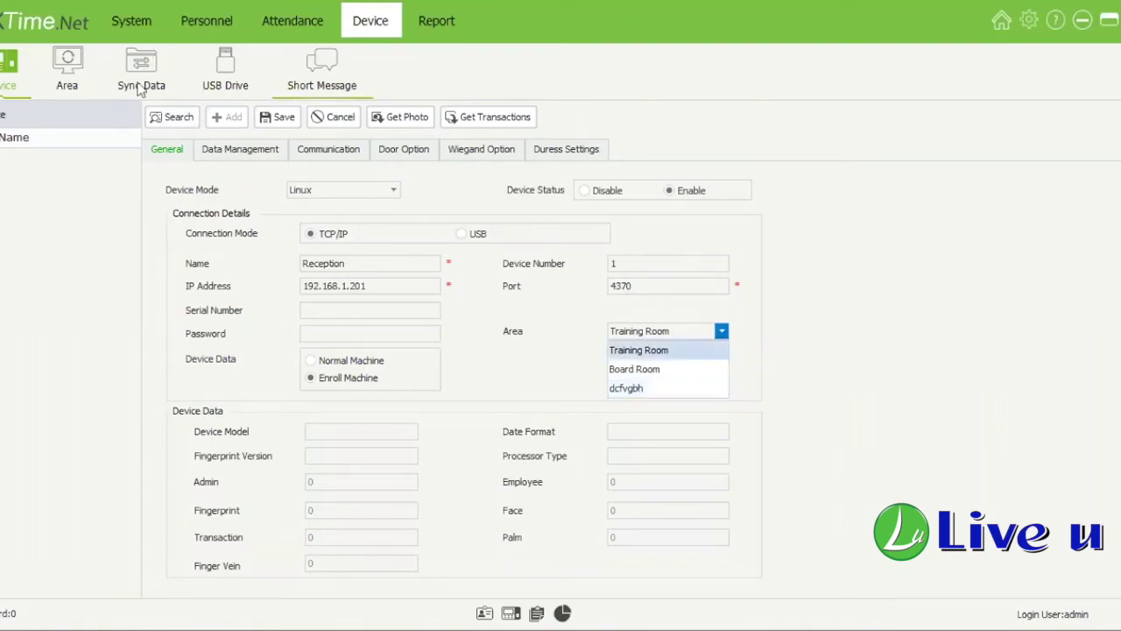
left_click(717, 355)
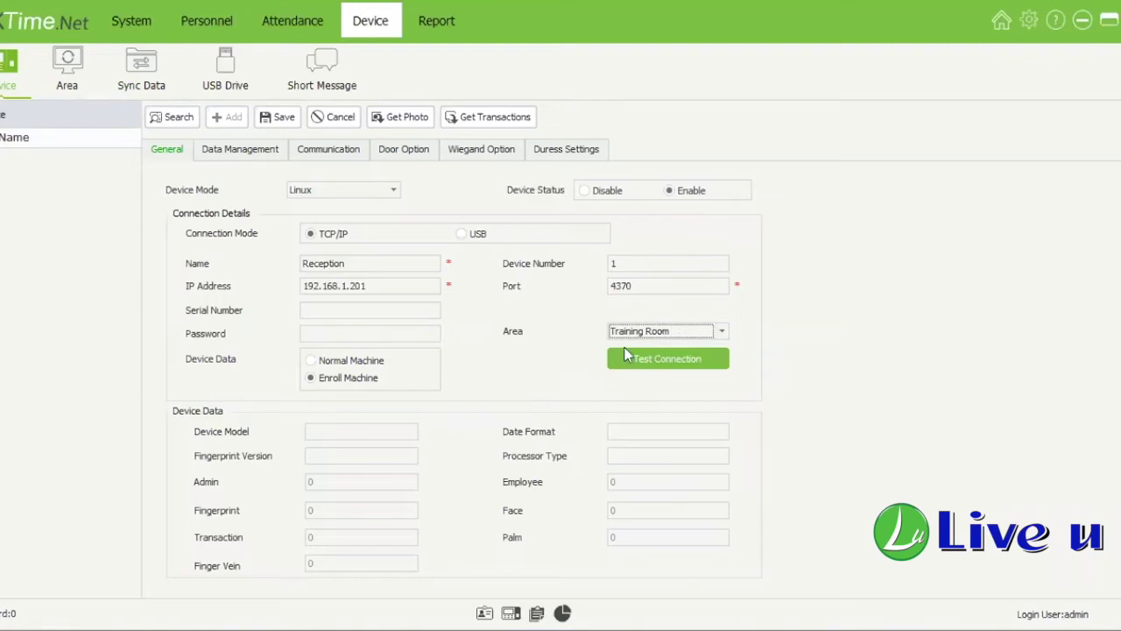
left_click(246, 150)
left_click(322, 147)
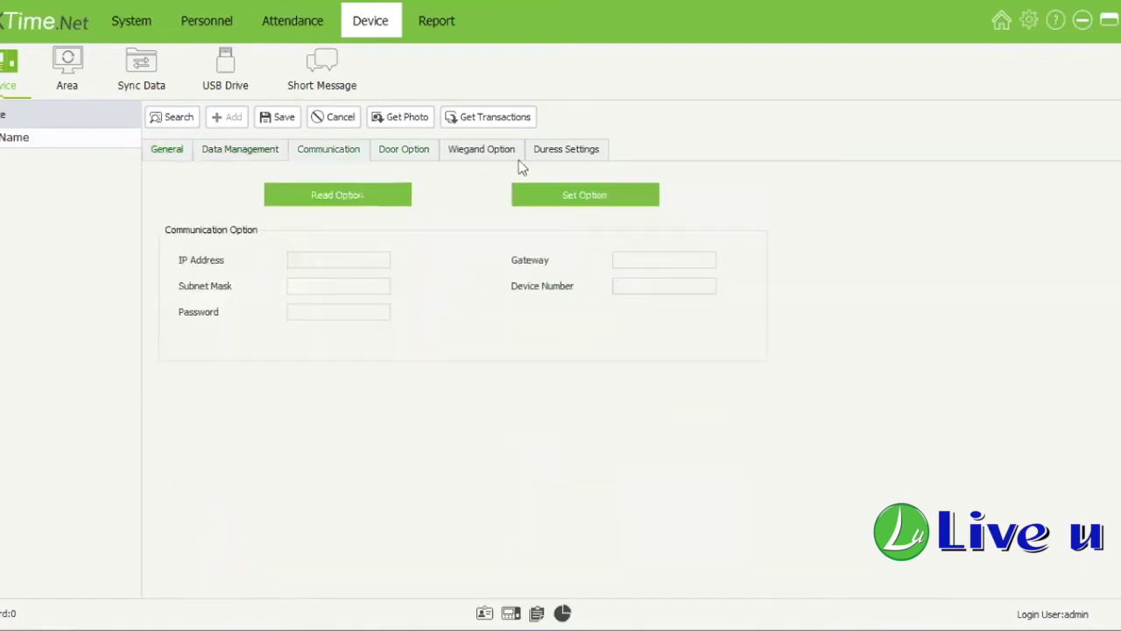
left_click(583, 156)
left_click(166, 150)
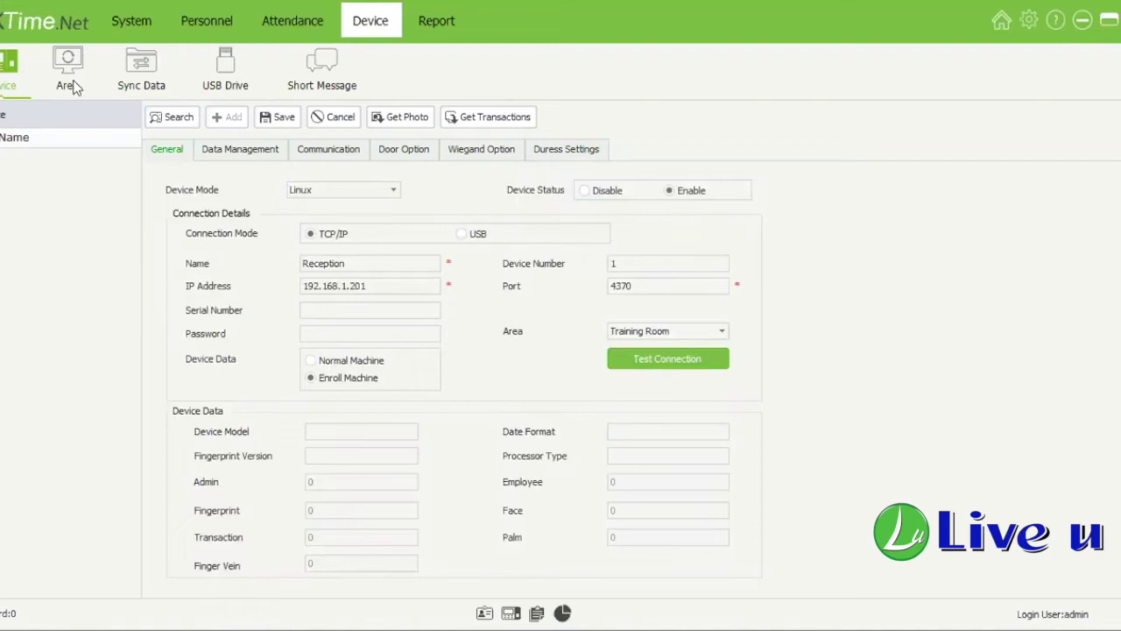
left_click(278, 118)
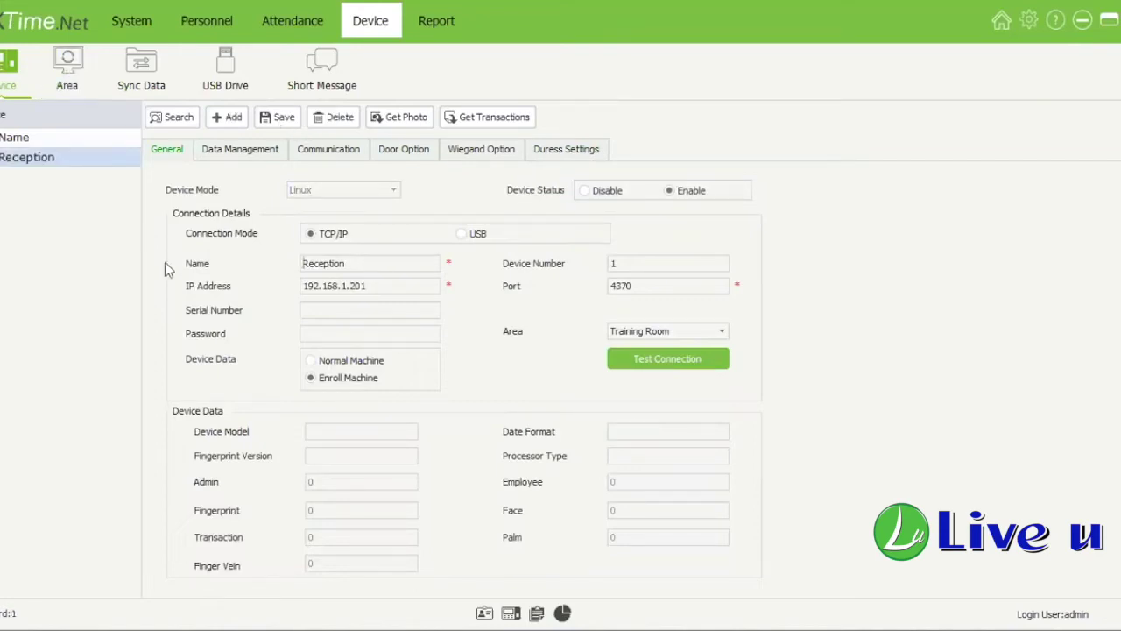
Step: Select the Training Room area on the Area page and open its Assign Employee window
left_click(66, 86)
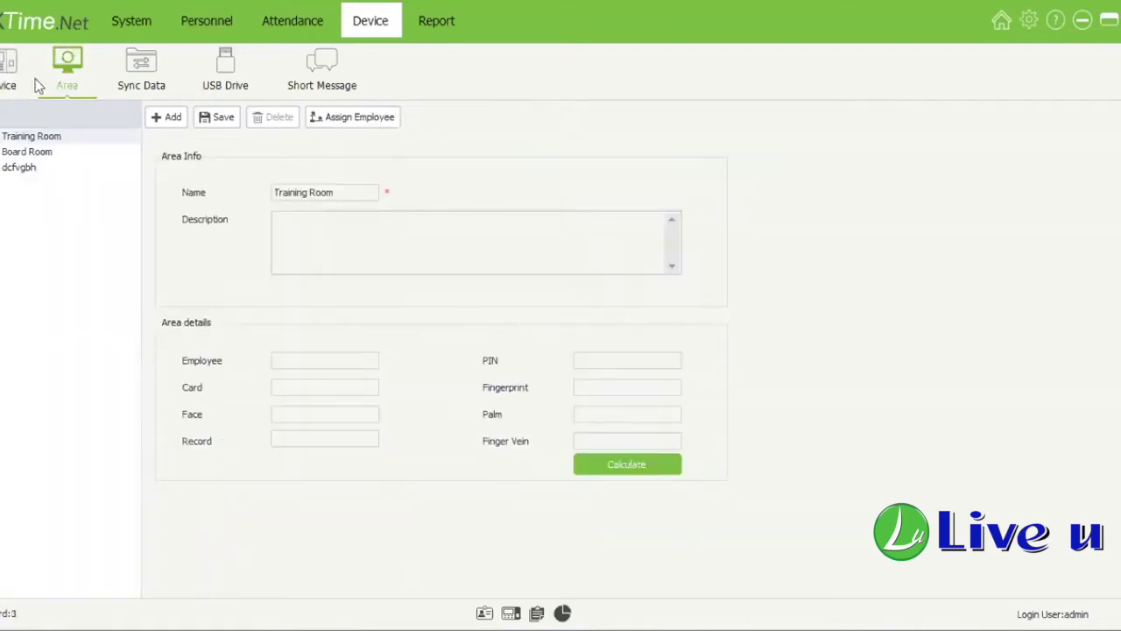
left_click(121, 88)
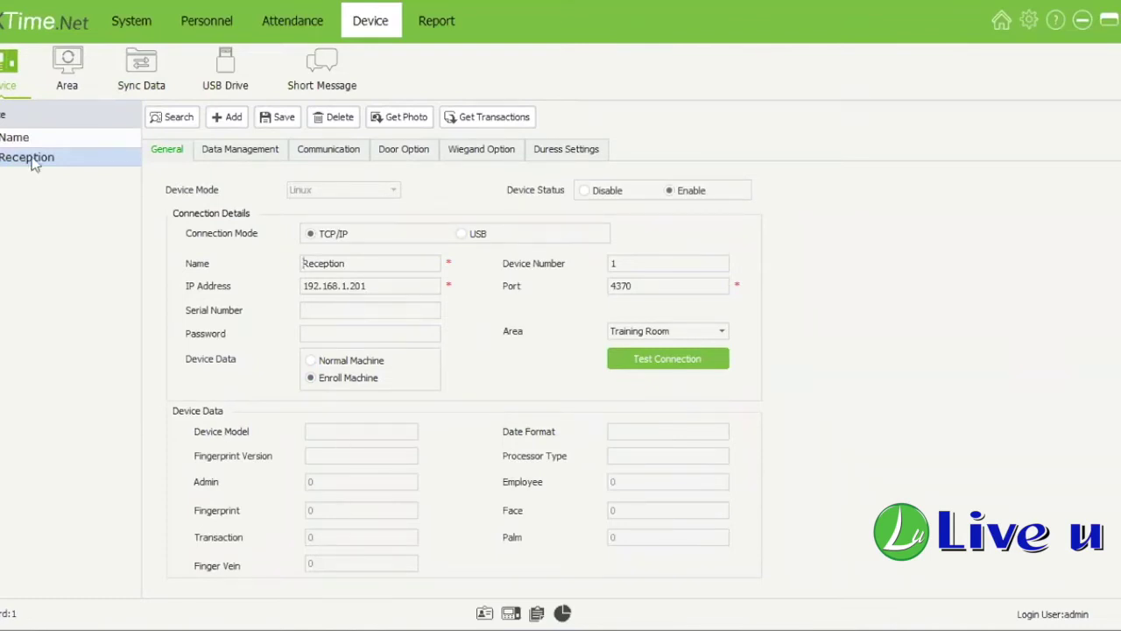
left_click(66, 83)
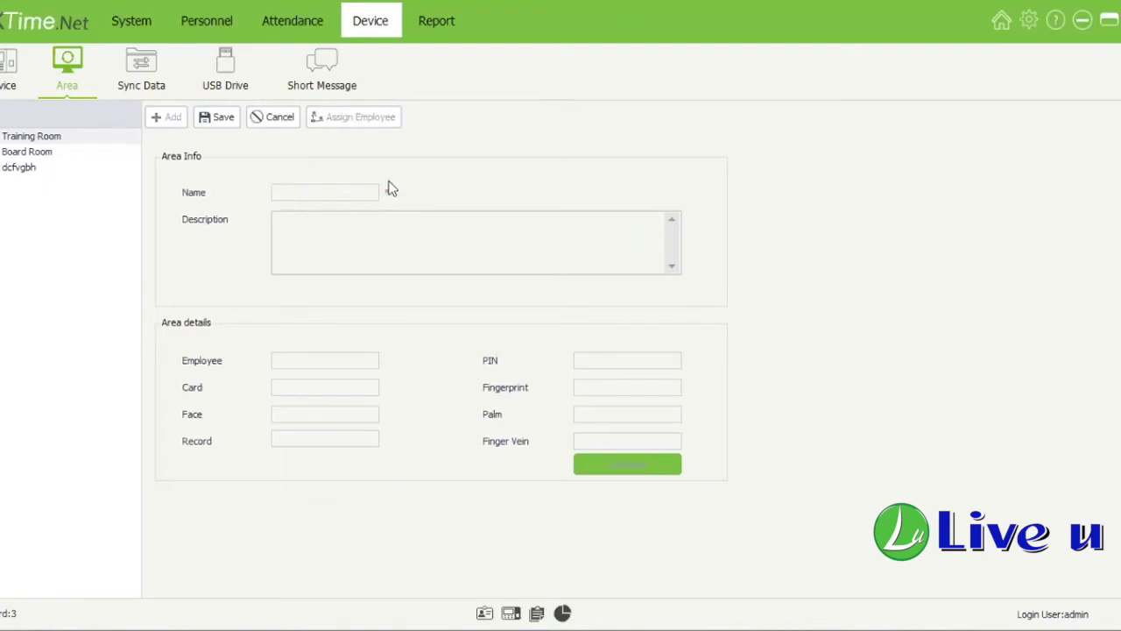
left_click(291, 129)
left_click(80, 140)
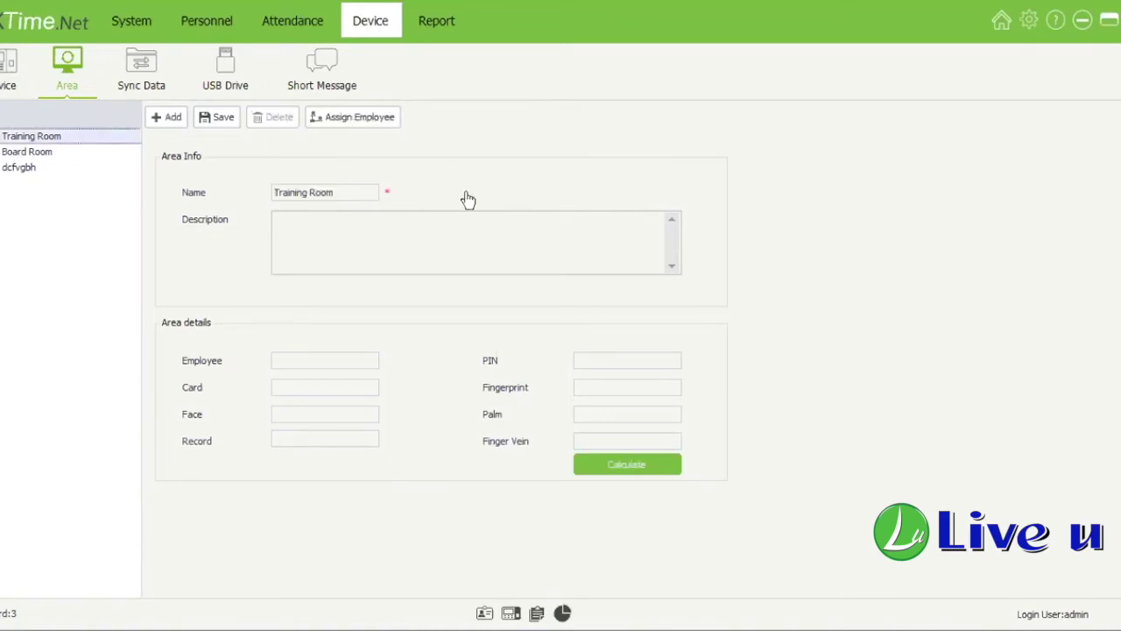
left_click(372, 117)
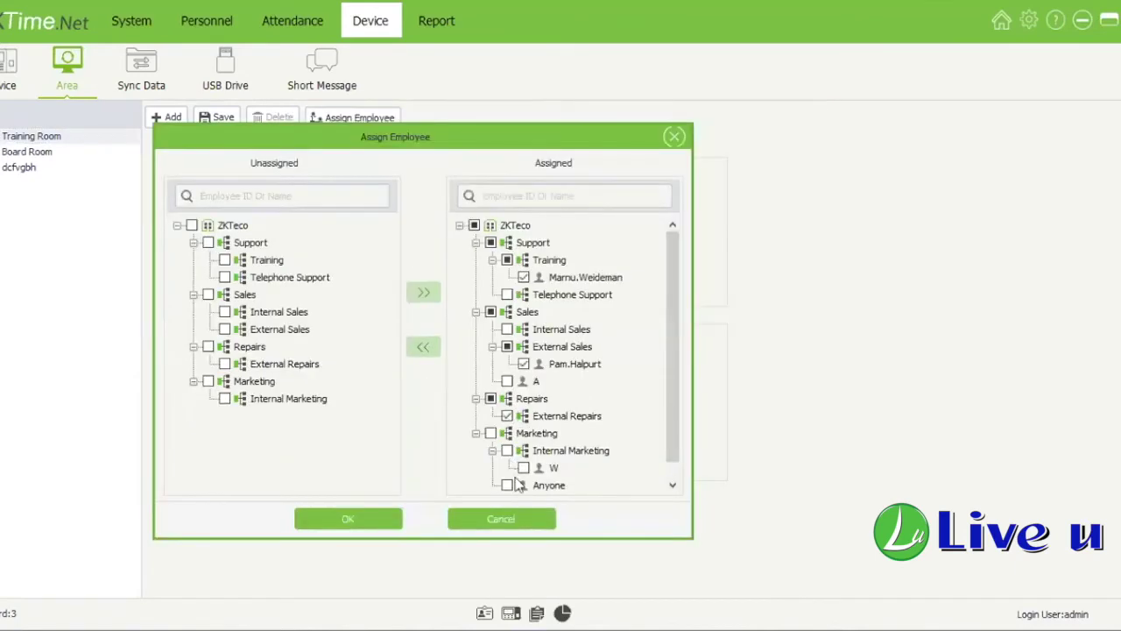
Step: Close the Training Room assignment and assign the Training team employee to Board Room
left_click(507, 484)
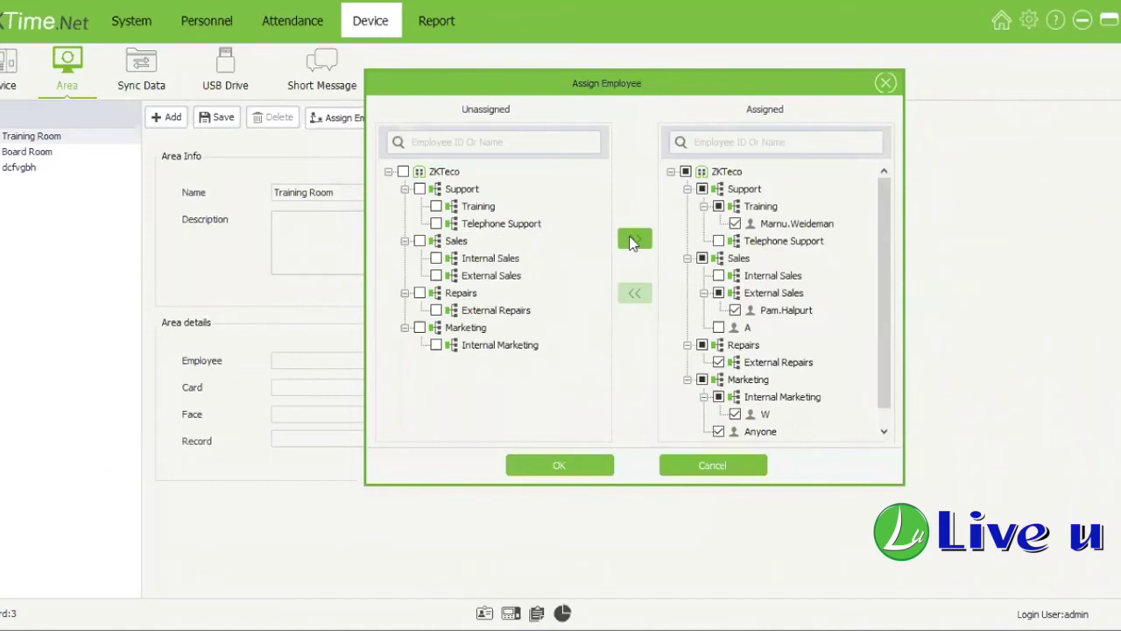
left_click(728, 465)
left_click(78, 151)
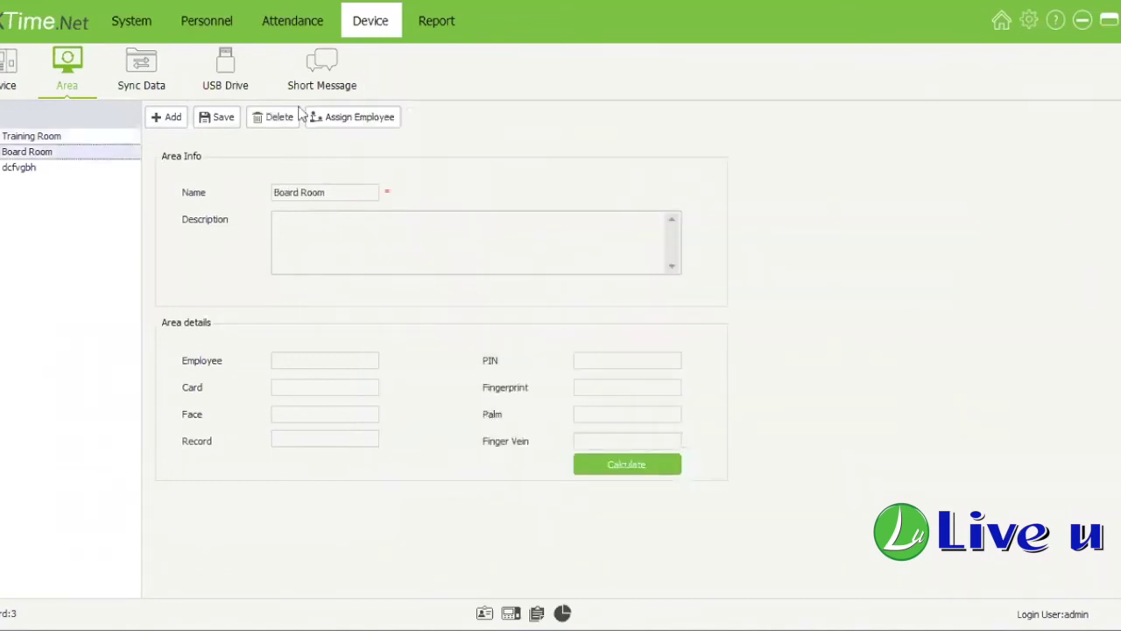
left_click(352, 116)
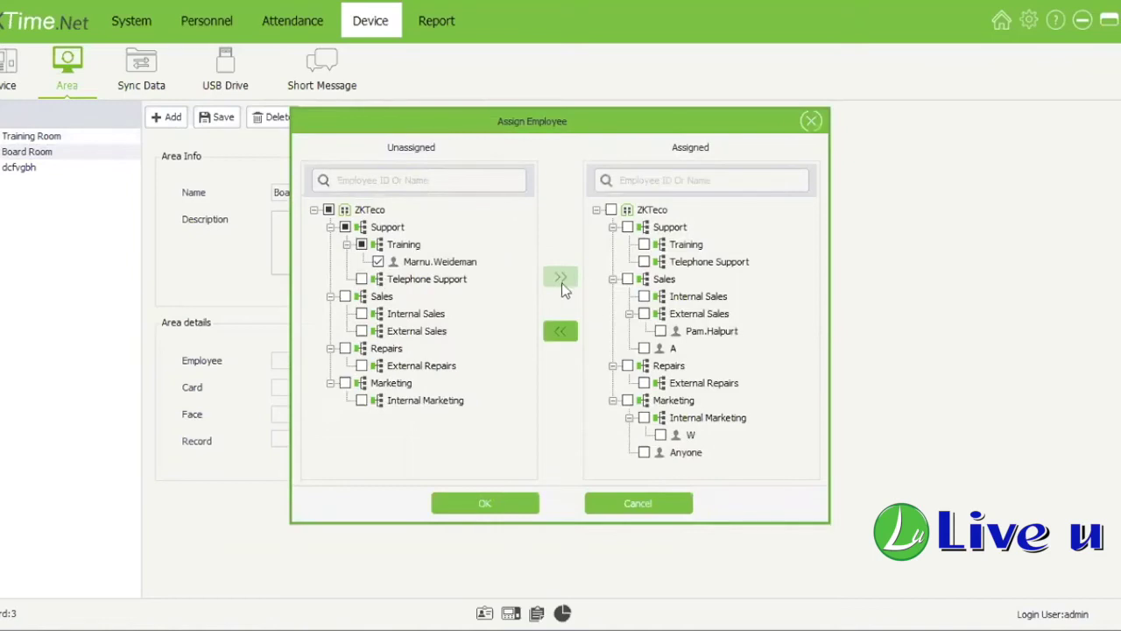
left_click(562, 279)
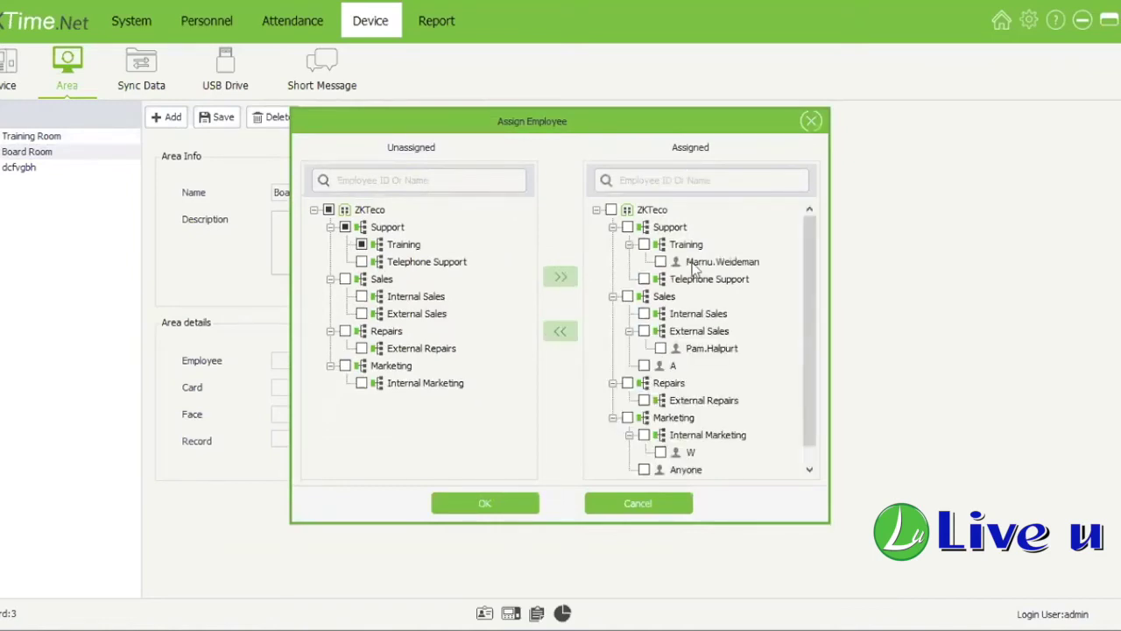
left_click(522, 506)
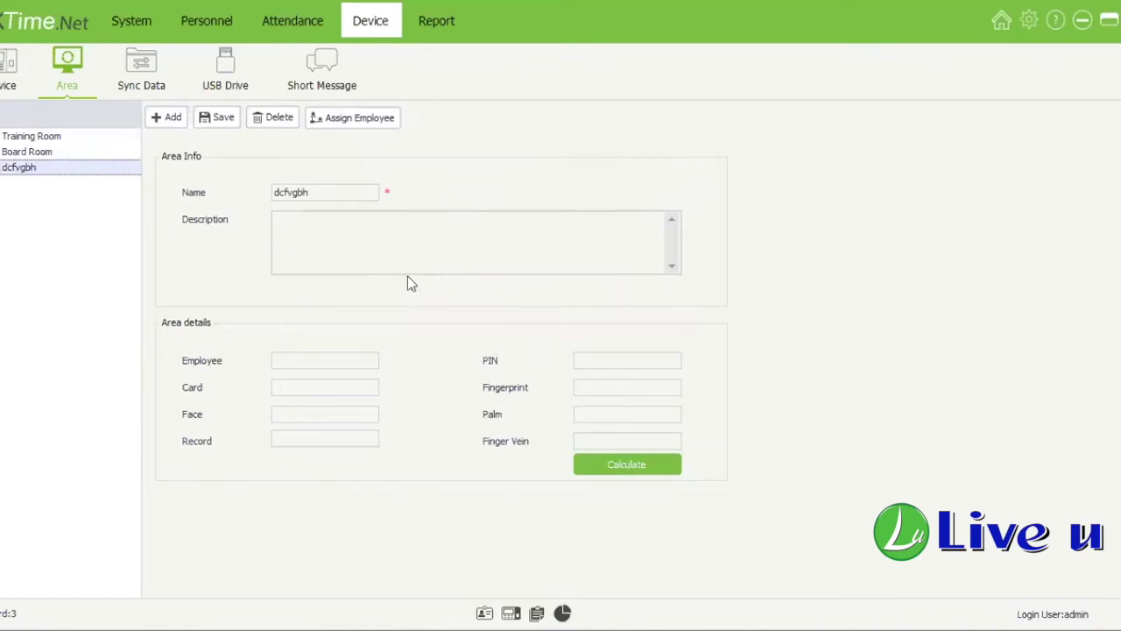
Step: Save the dcfvgbh area's employee assignments and dismiss the confirmation
left_click(353, 118)
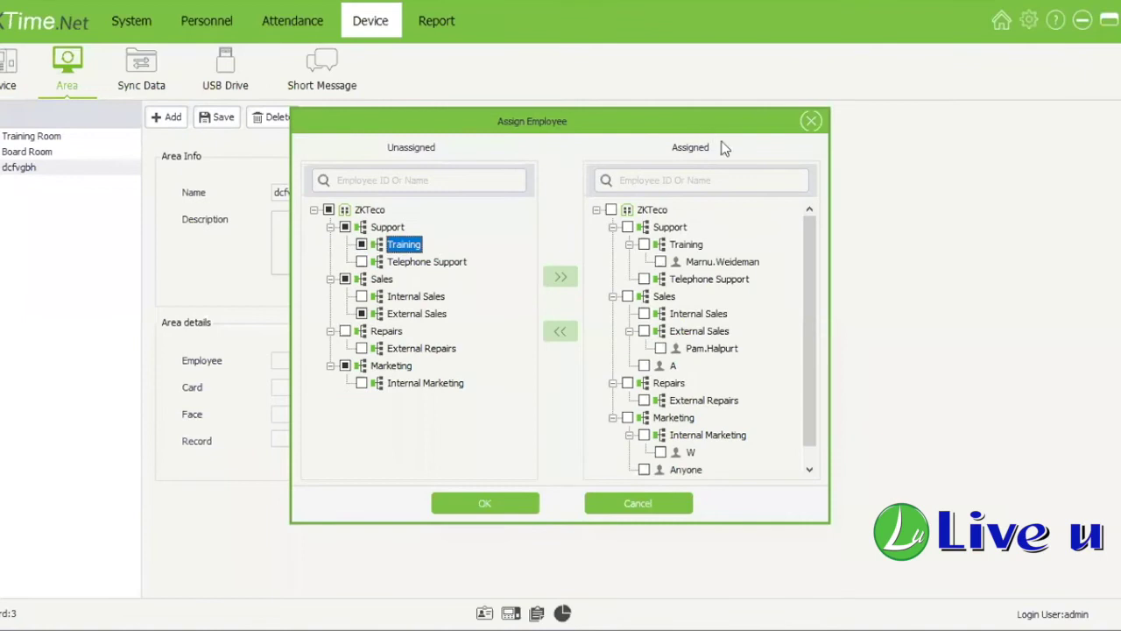
scroll(666, 386, "down", 1)
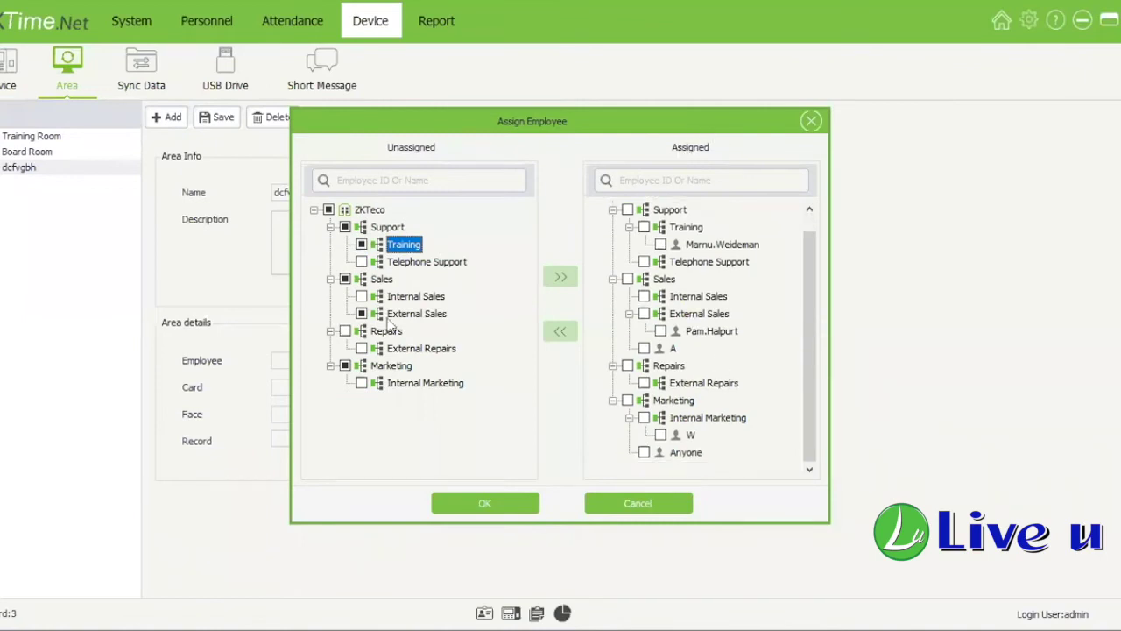
left_click(496, 507)
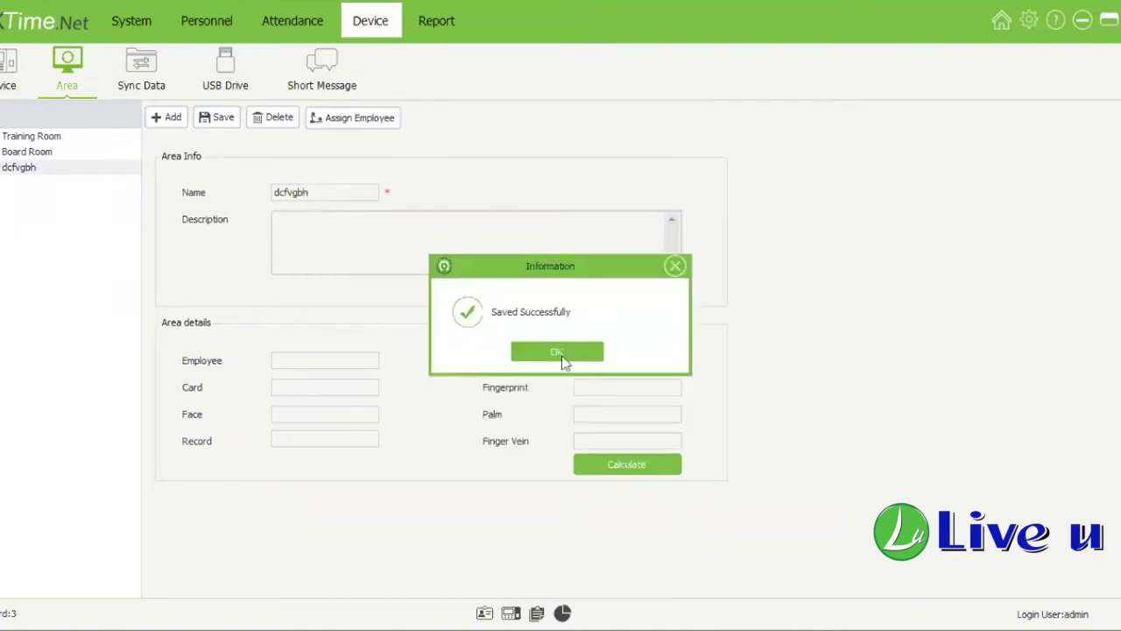
left_click(557, 353)
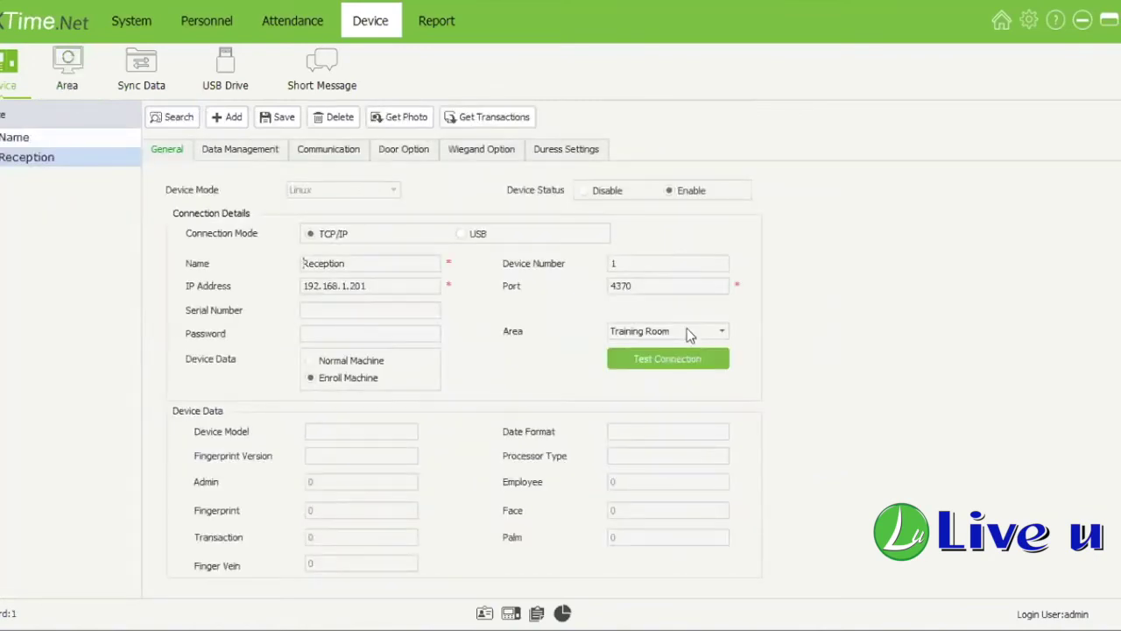
Step: Tick the Reception device for syncing, rename it F22, and save
left_click(692, 331)
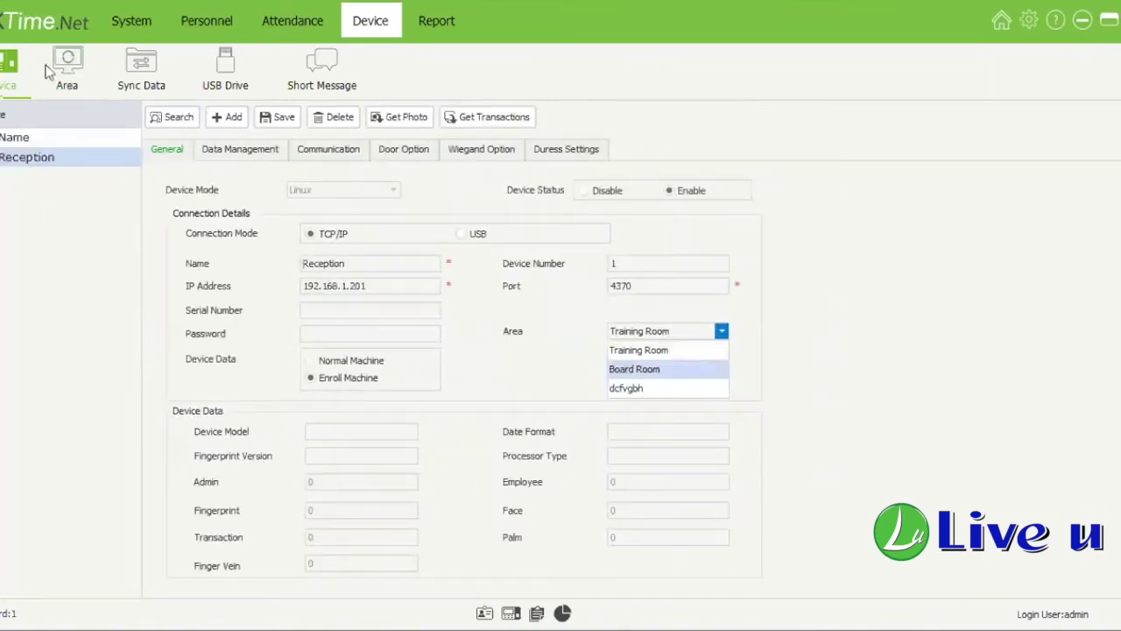
left_click(78, 64)
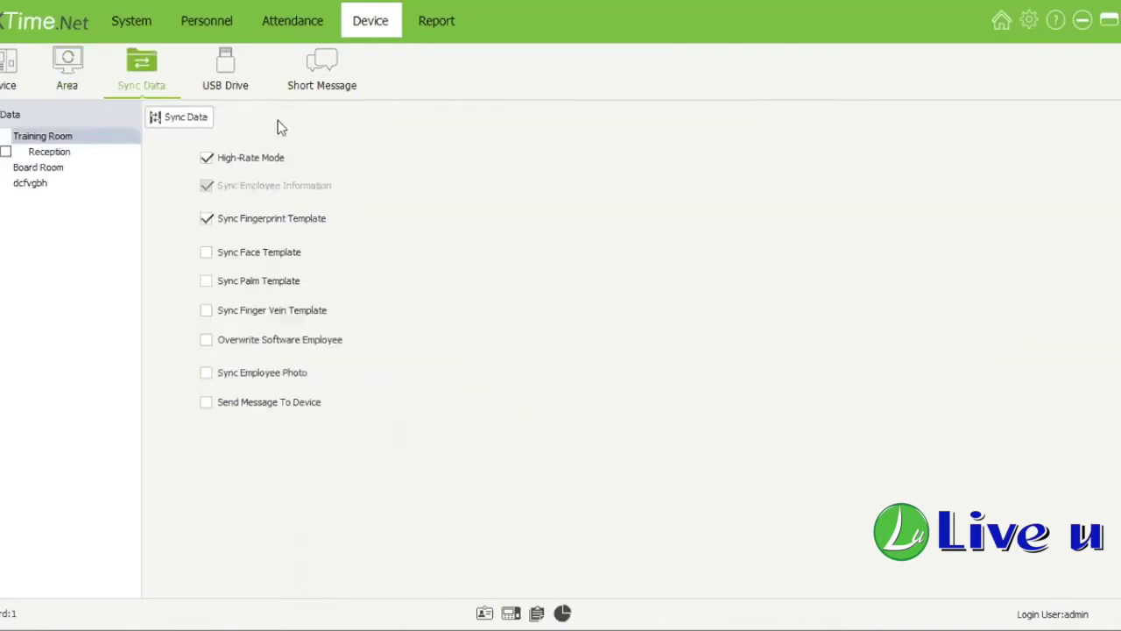
left_click(6, 152)
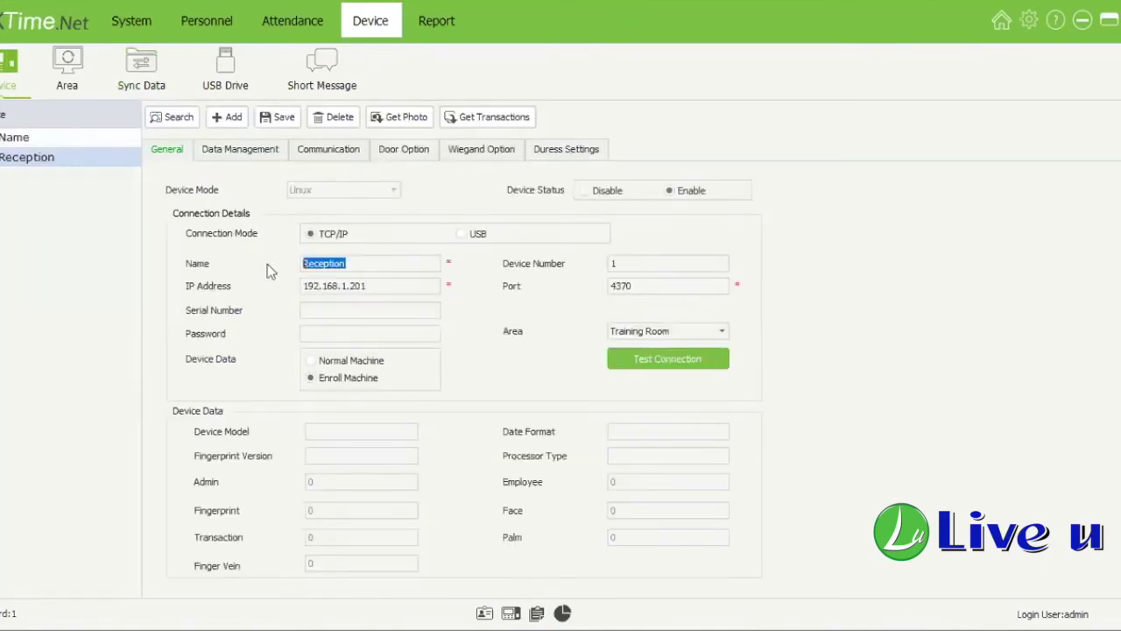
type("F22")
left_click(271, 119)
left_click(141, 84)
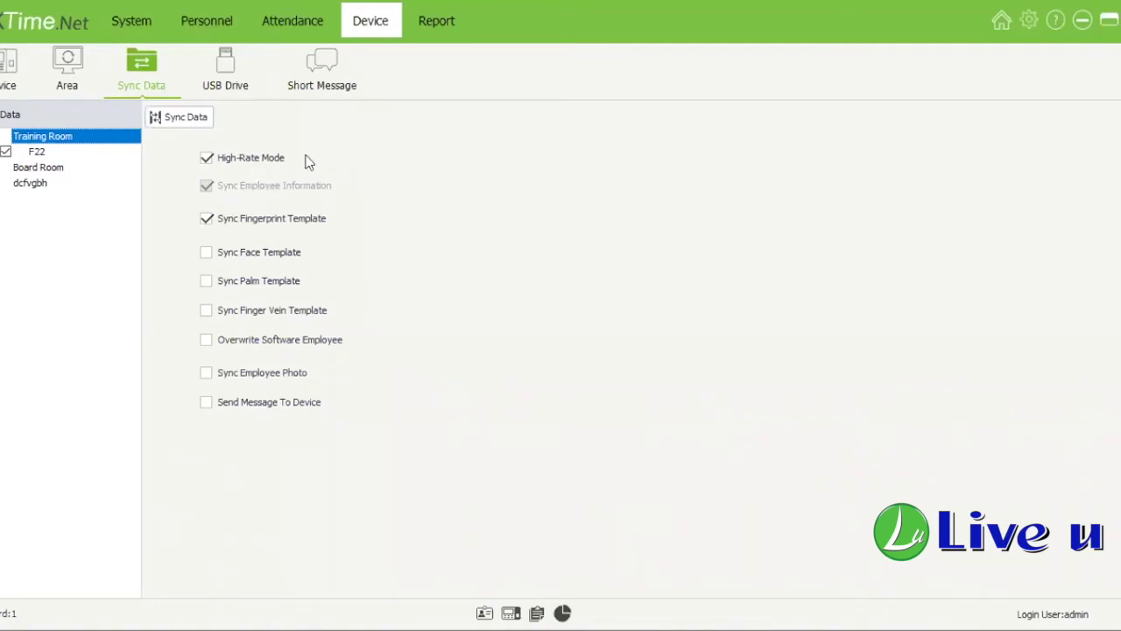
Step: Tick the face, palm, finger vein, photo and message sync options
left_click(296, 255)
left_click(290, 282)
left_click(285, 311)
left_click(272, 375)
left_click(270, 400)
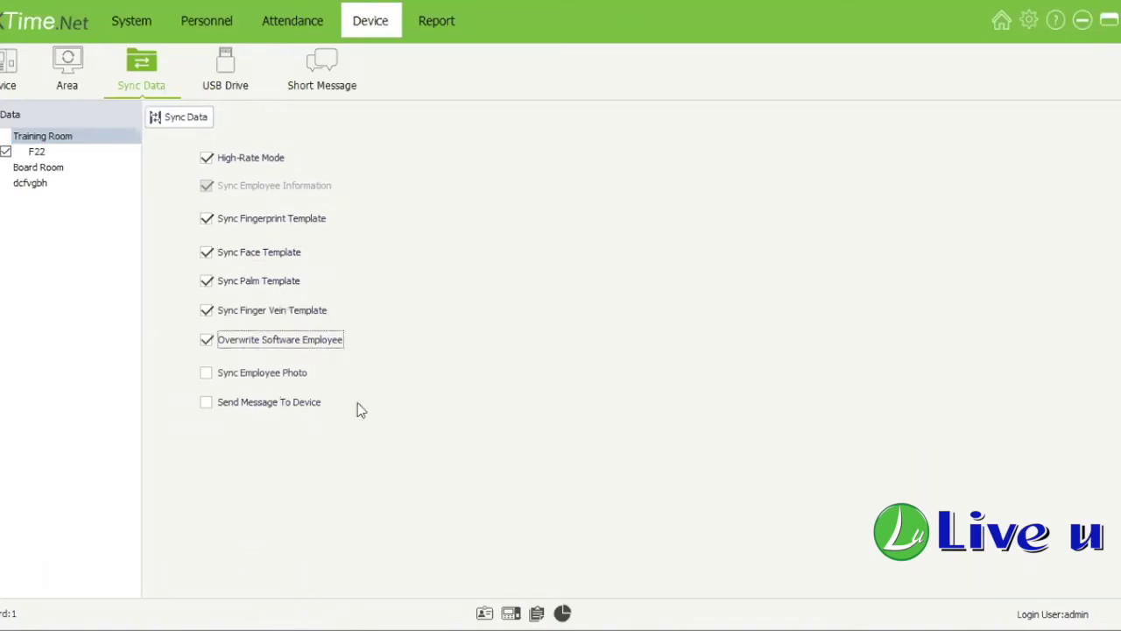
Step: Clear those sync options back to the defaults and start syncing data with F22
left_click(208, 401)
left_click(205, 370)
left_click(206, 341)
left_click(208, 313)
left_click(208, 286)
left_click(204, 257)
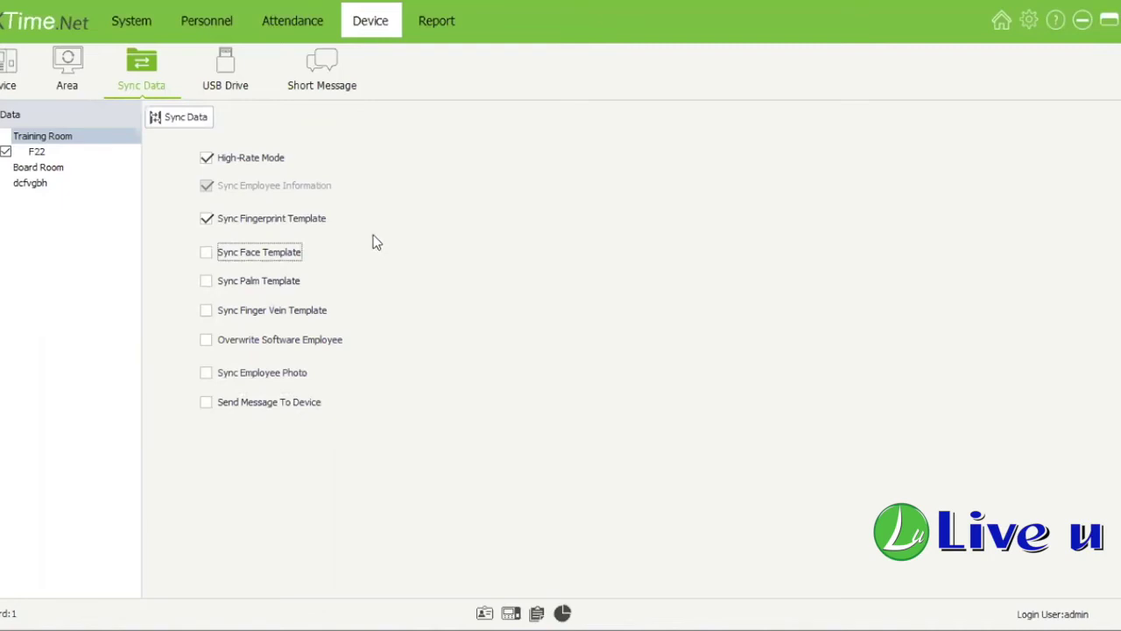
left_click(204, 127)
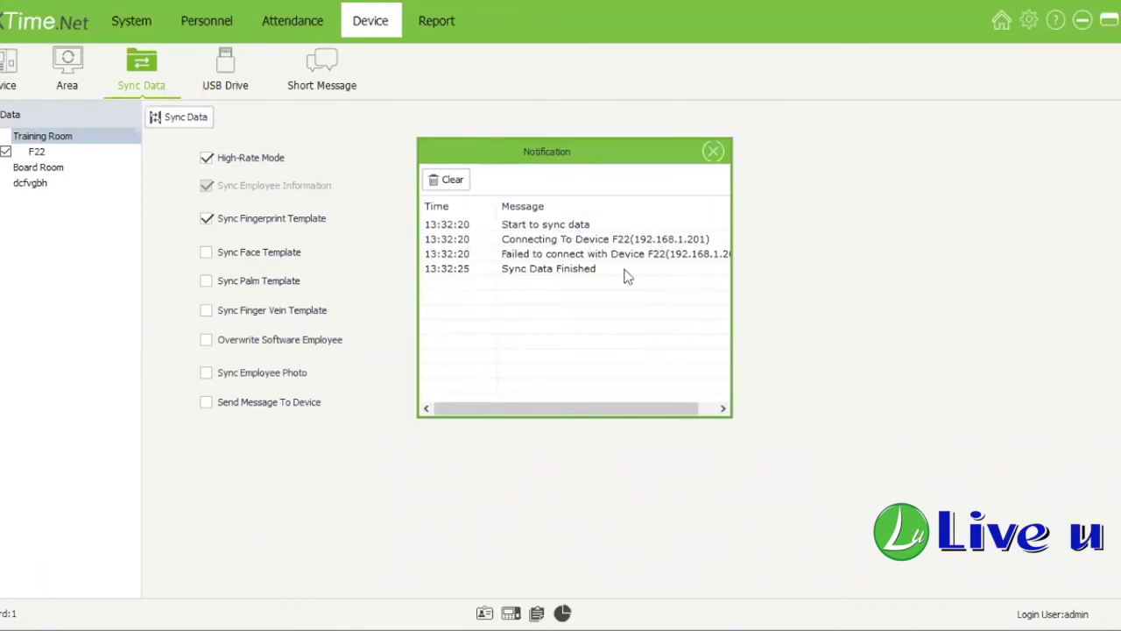
Step: Read the F22 error about failing to connect to 192.168.1.201, then close the log
left_click(629, 242)
left_click(613, 254)
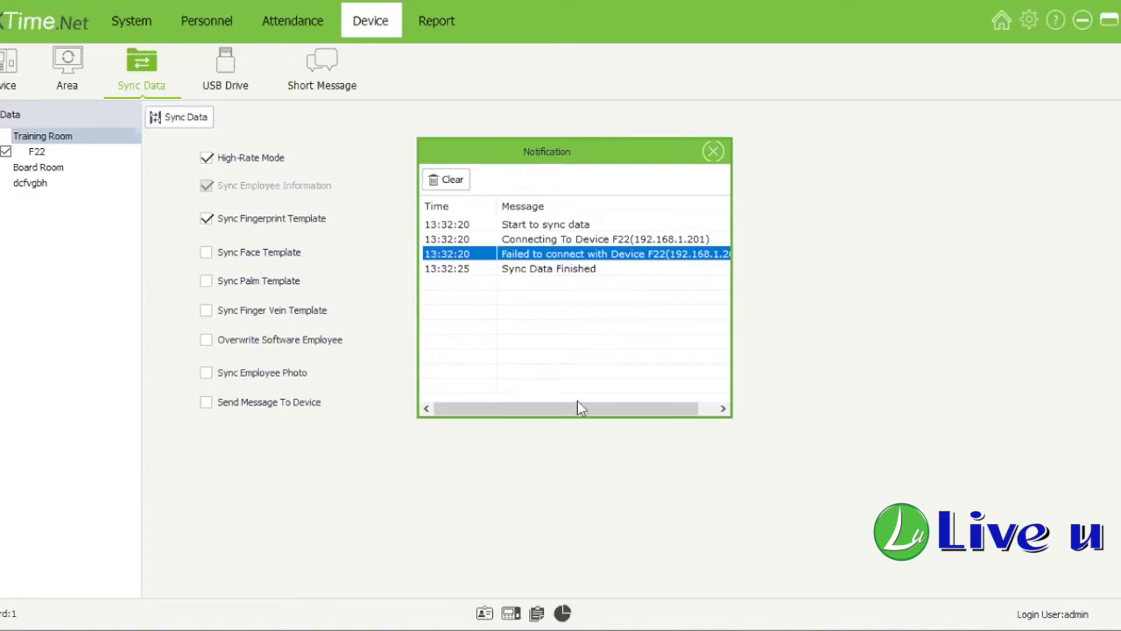
left_click_drag(593, 409, 609, 408)
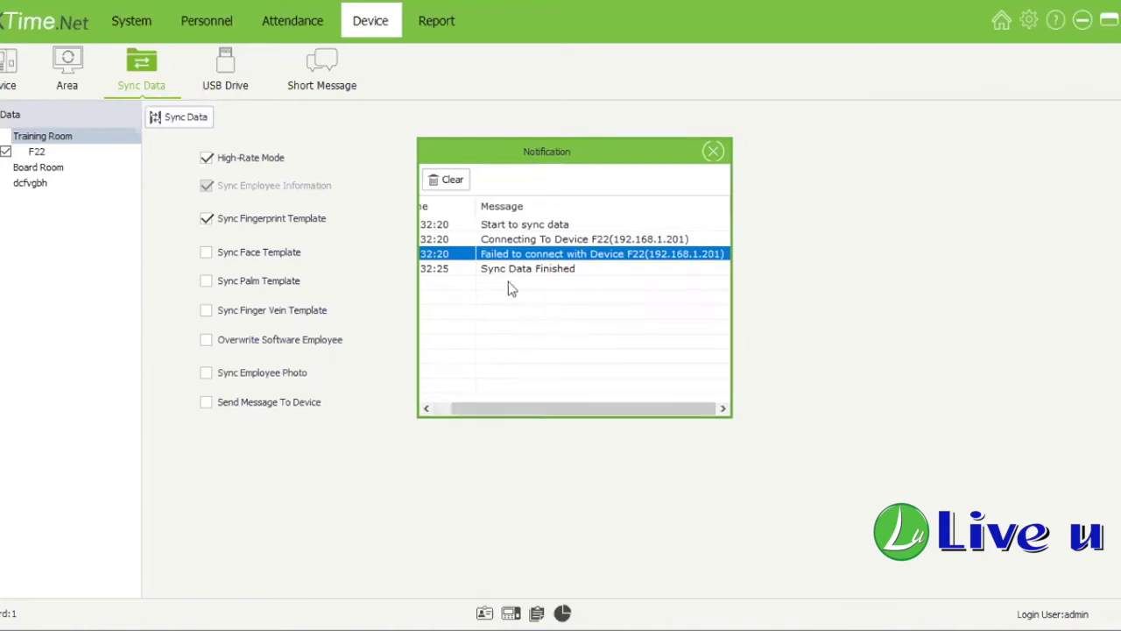
scroll(569, 276, "left", 1)
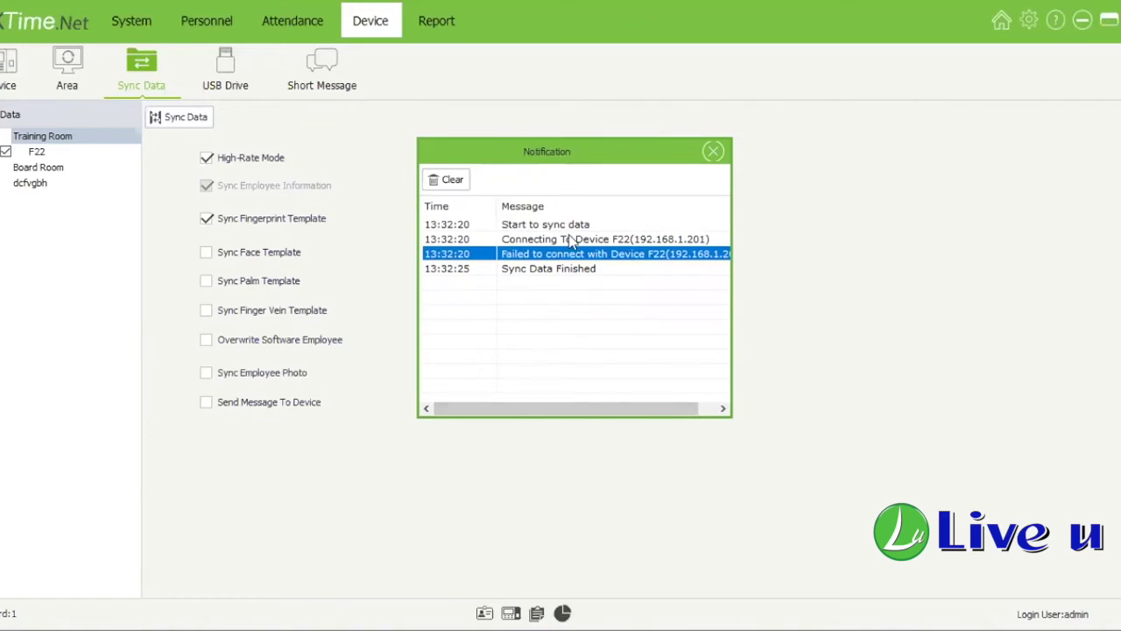
left_click(714, 152)
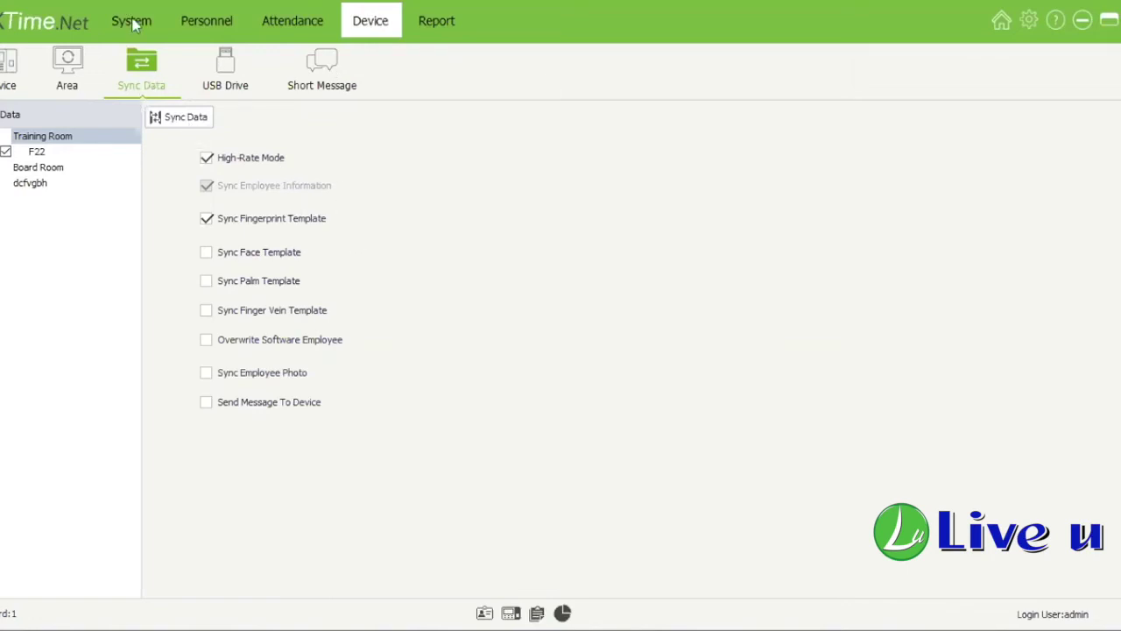
Step: On the USB Drive page, set device info to B&W Screen with fingerprint algorithm V10
left_click(219, 81)
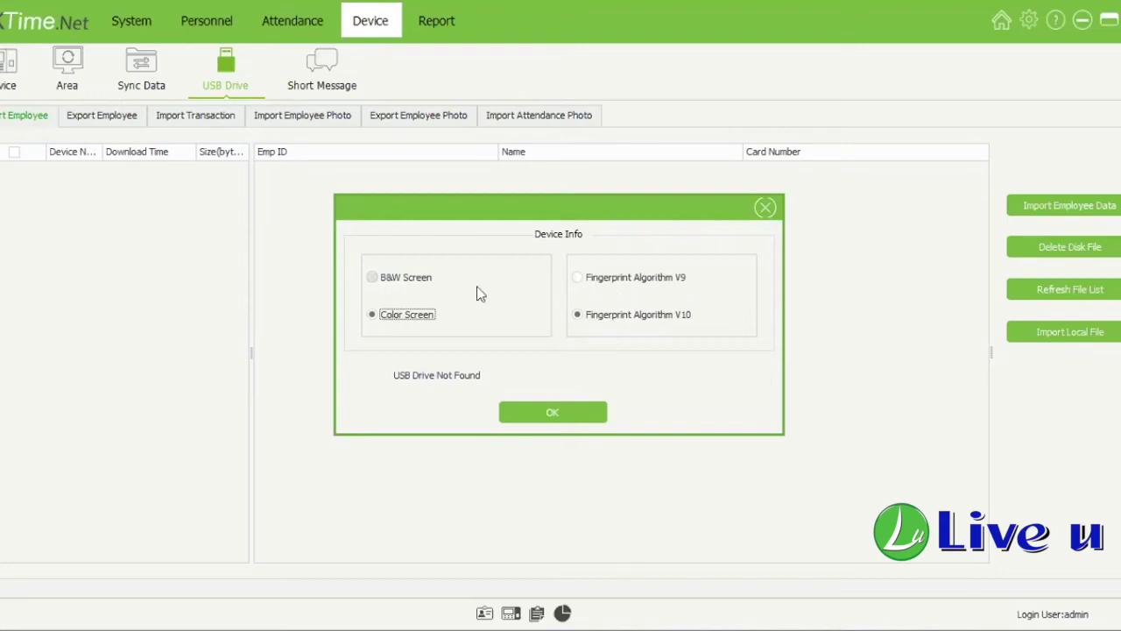
key("Up")
left_click(591, 317)
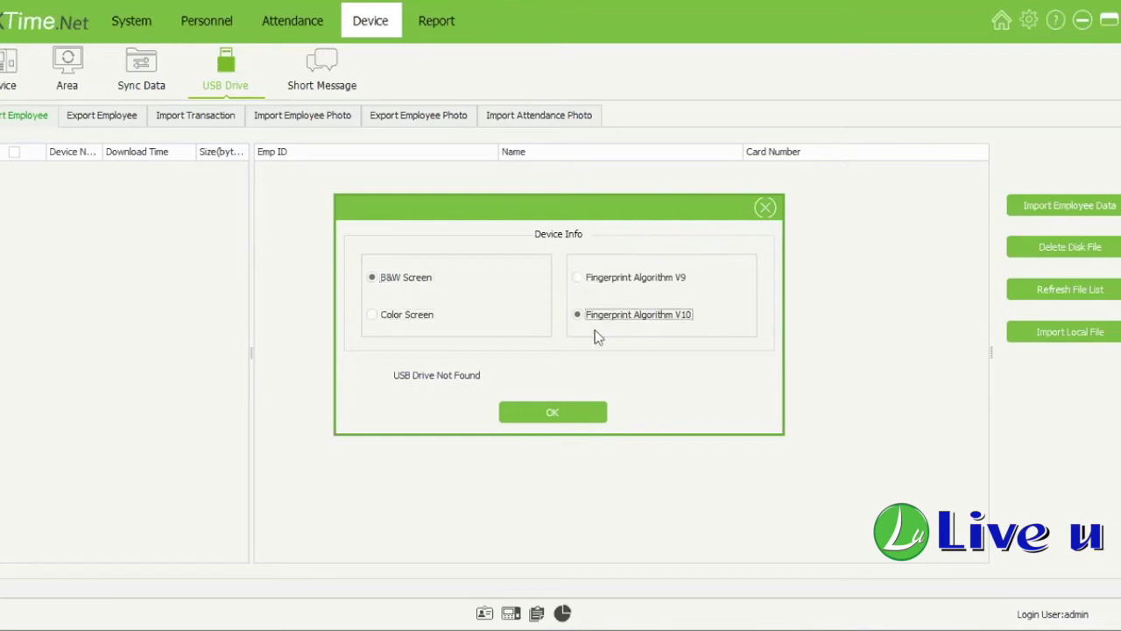
left_click(562, 413)
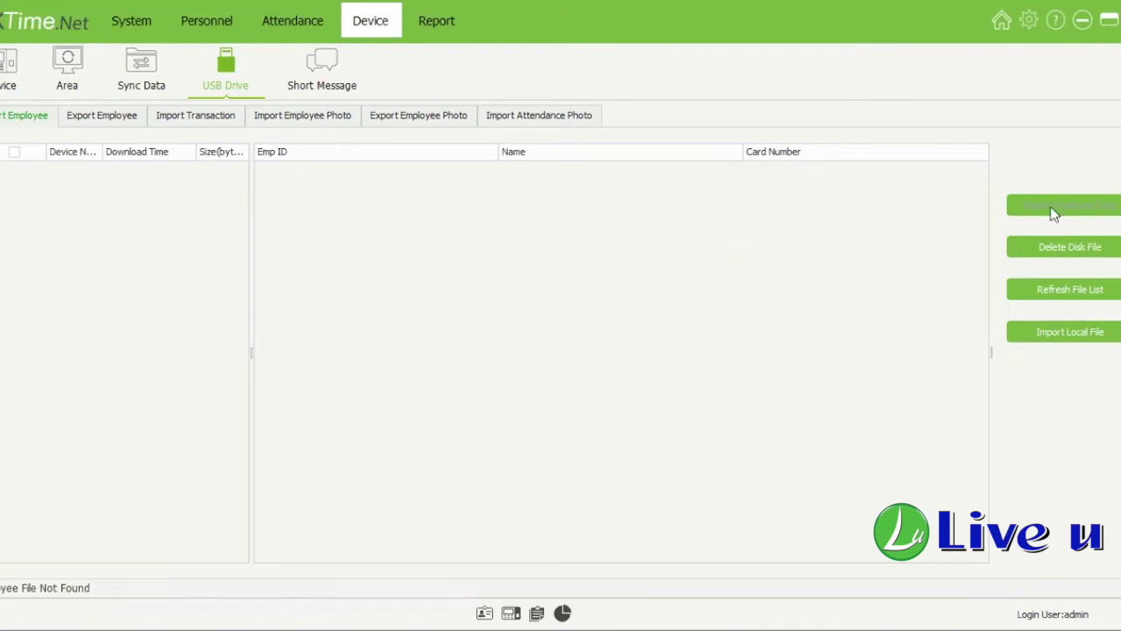
Step: Refresh the USB drive file list, then go to the Short Message page showing Women's Month
left_click(1070, 290)
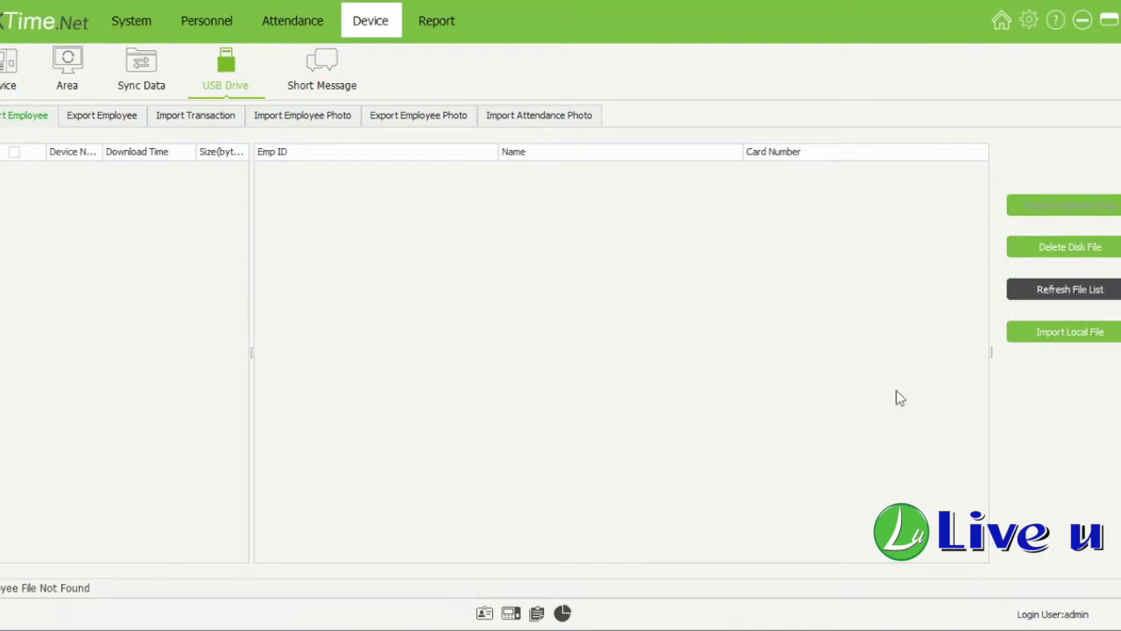
left_click(322, 65)
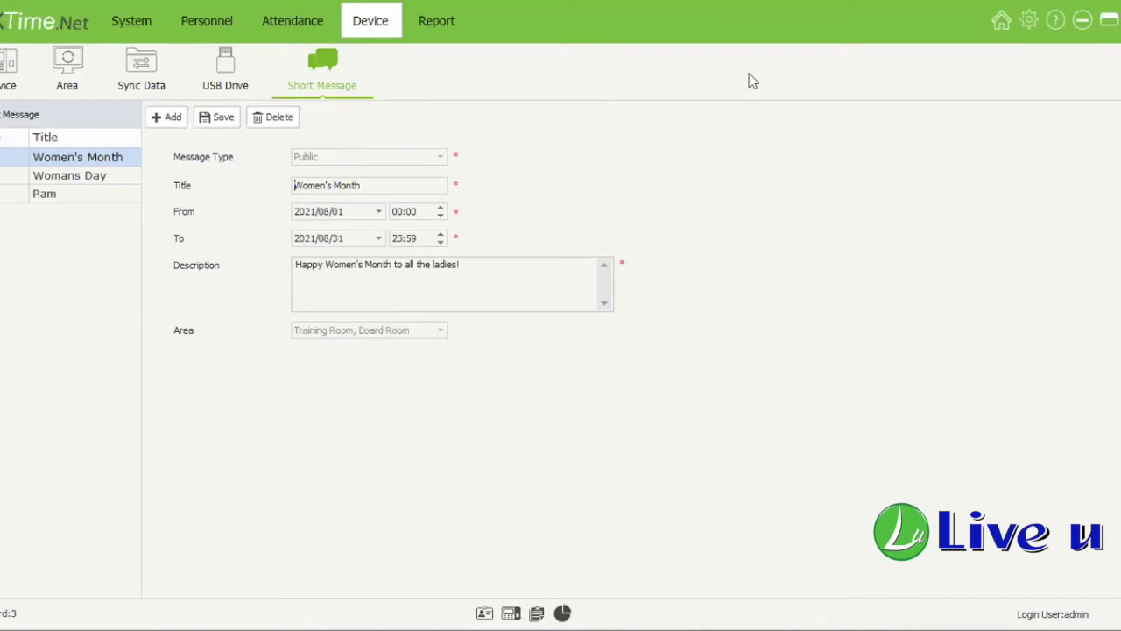
left_click(102, 177)
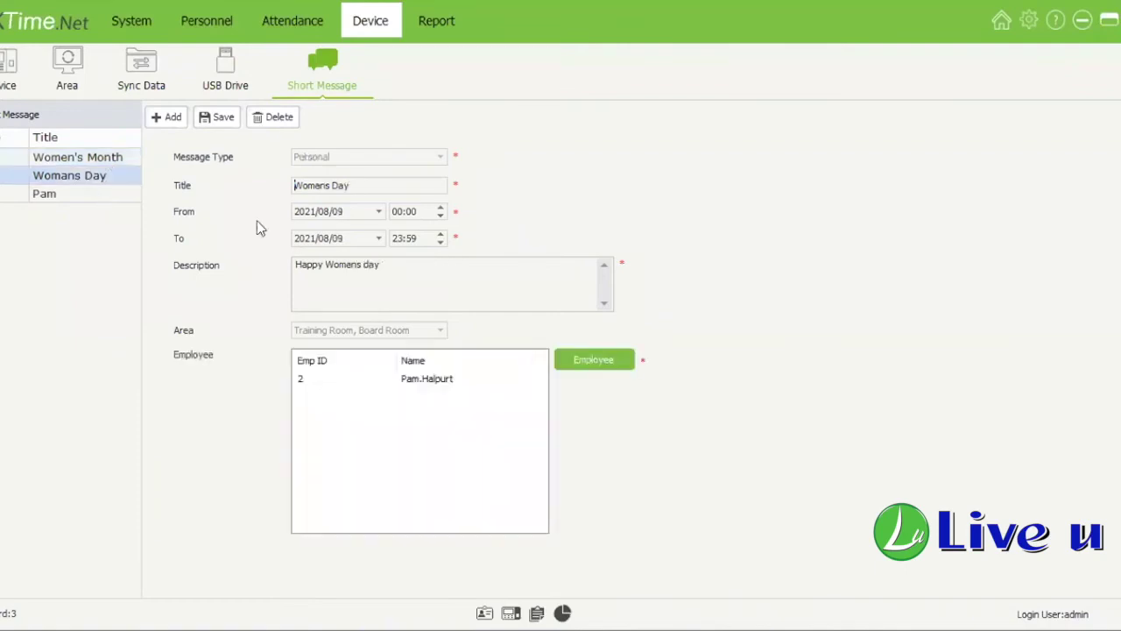
key("Up")
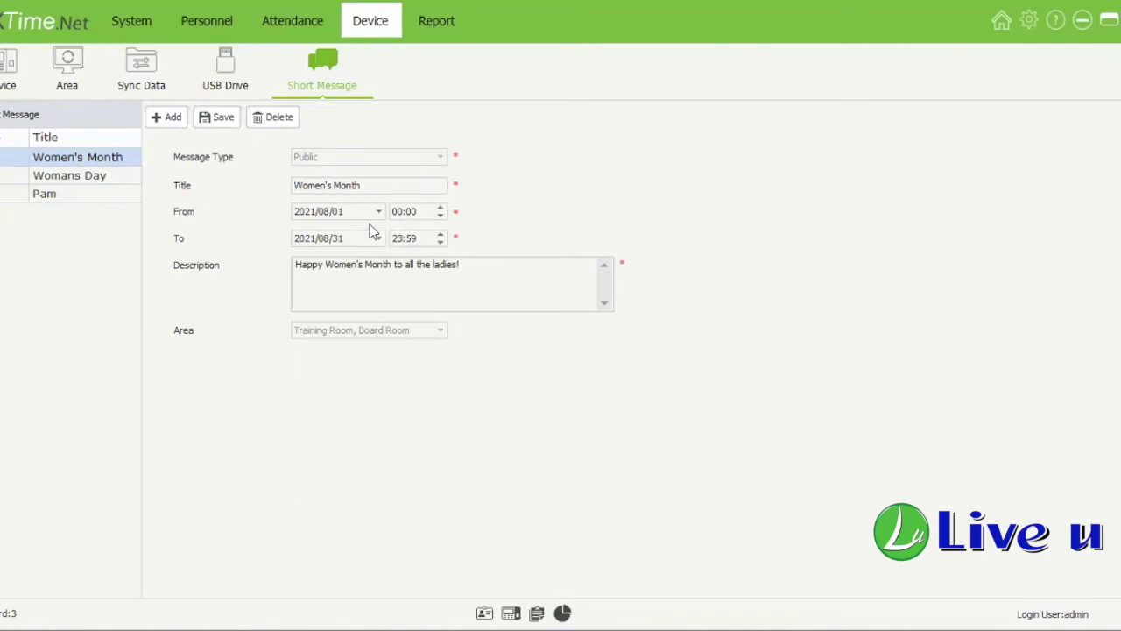
left_click(331, 238)
key("Tab")
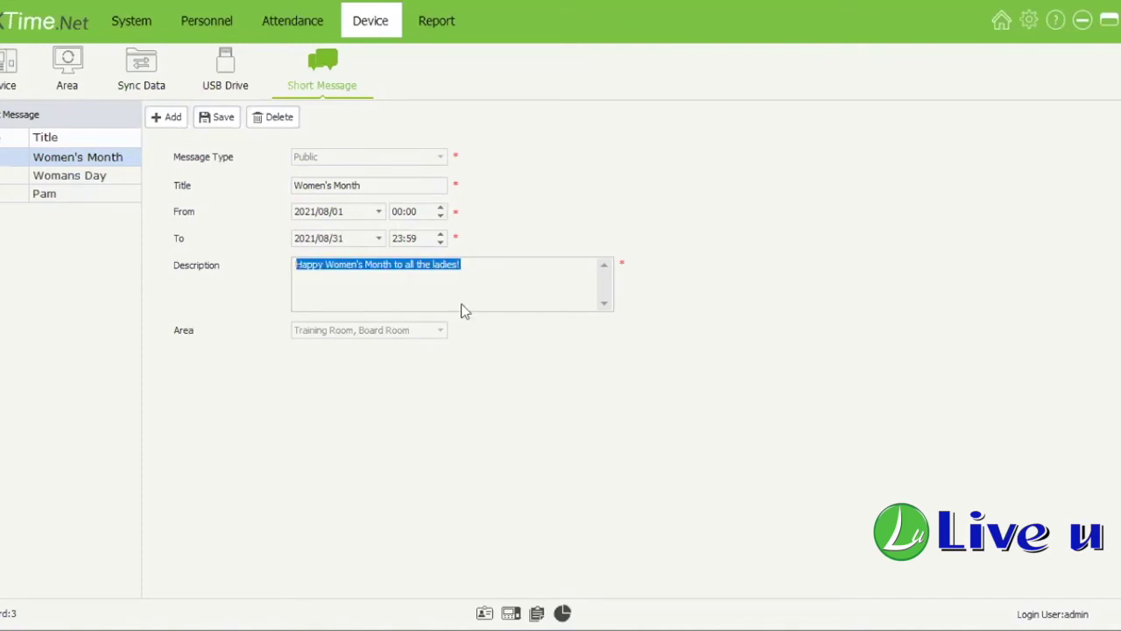
left_click(361, 266)
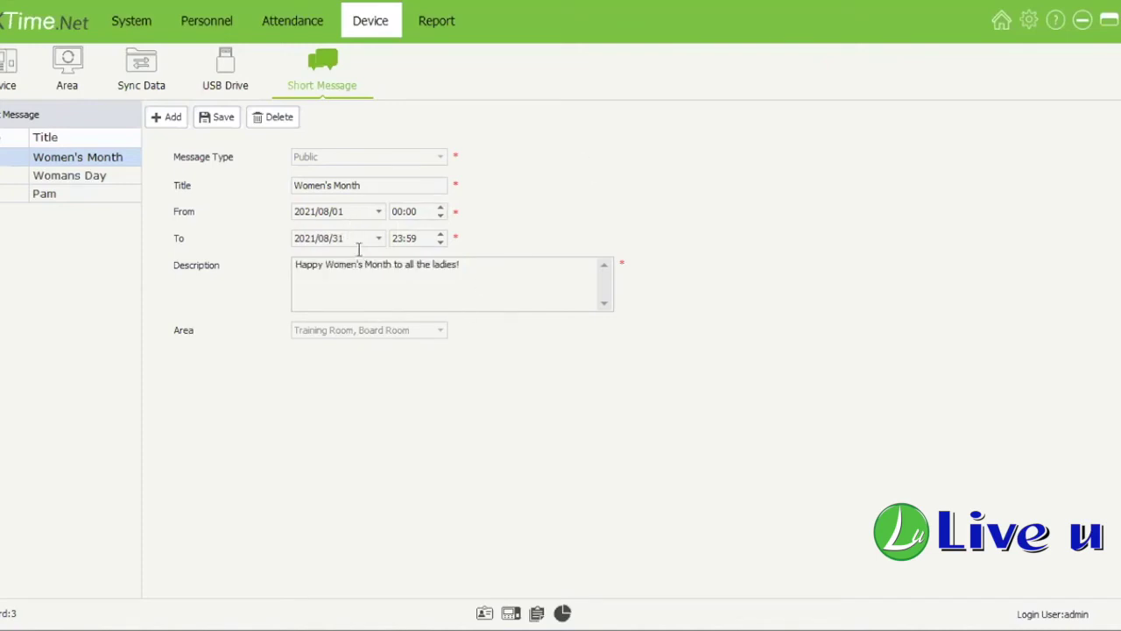
left_click_drag(313, 281, 294, 264)
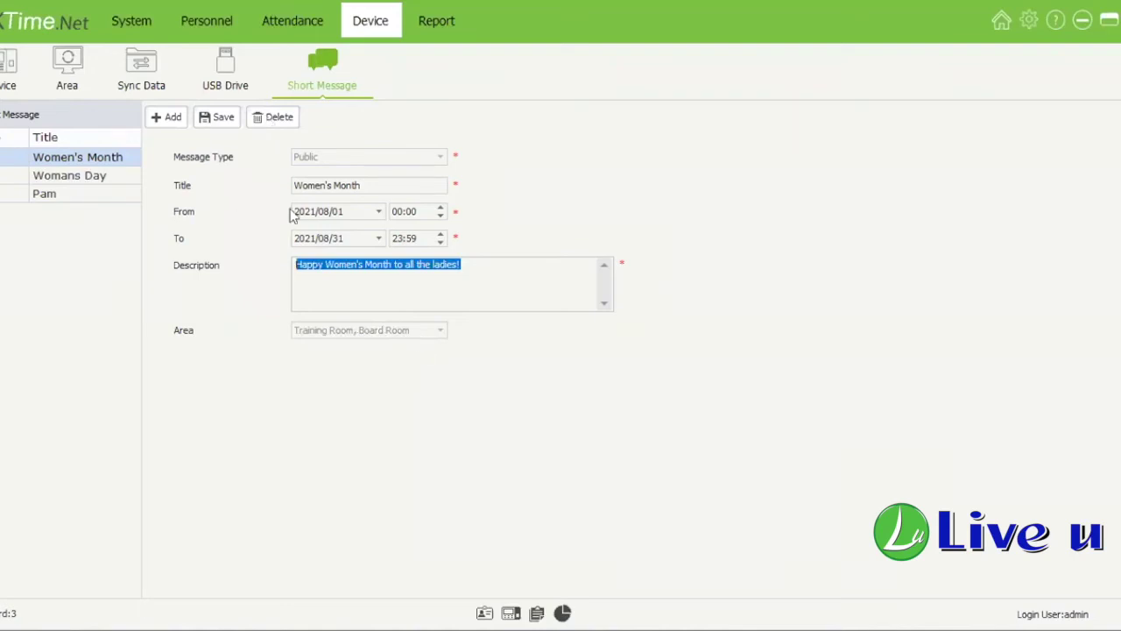
left_click(117, 177)
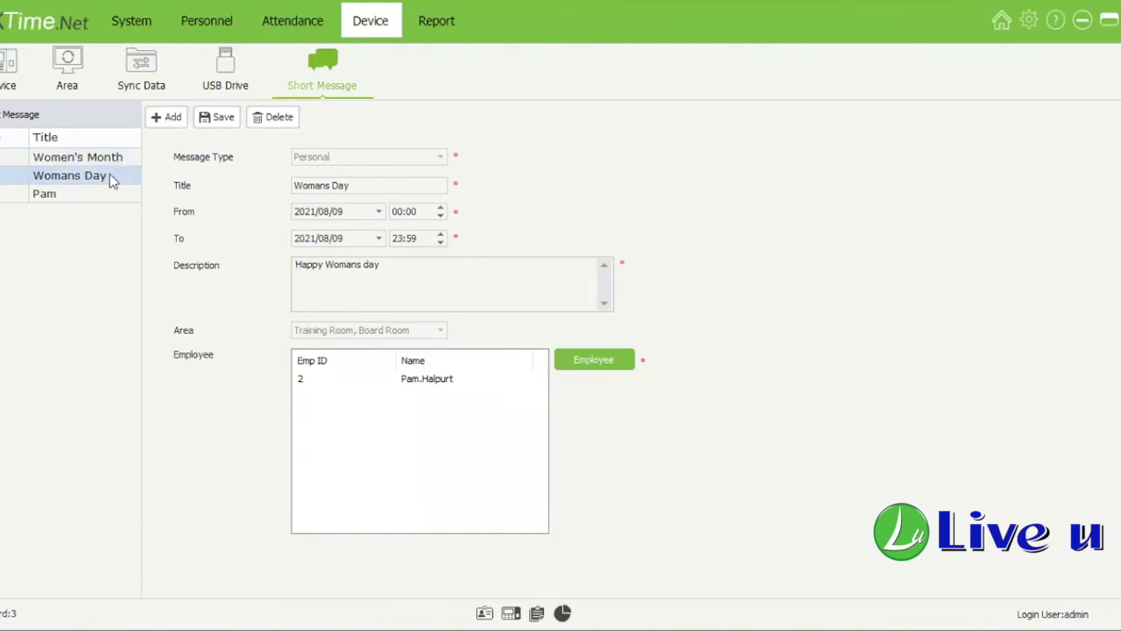
left_click(136, 135)
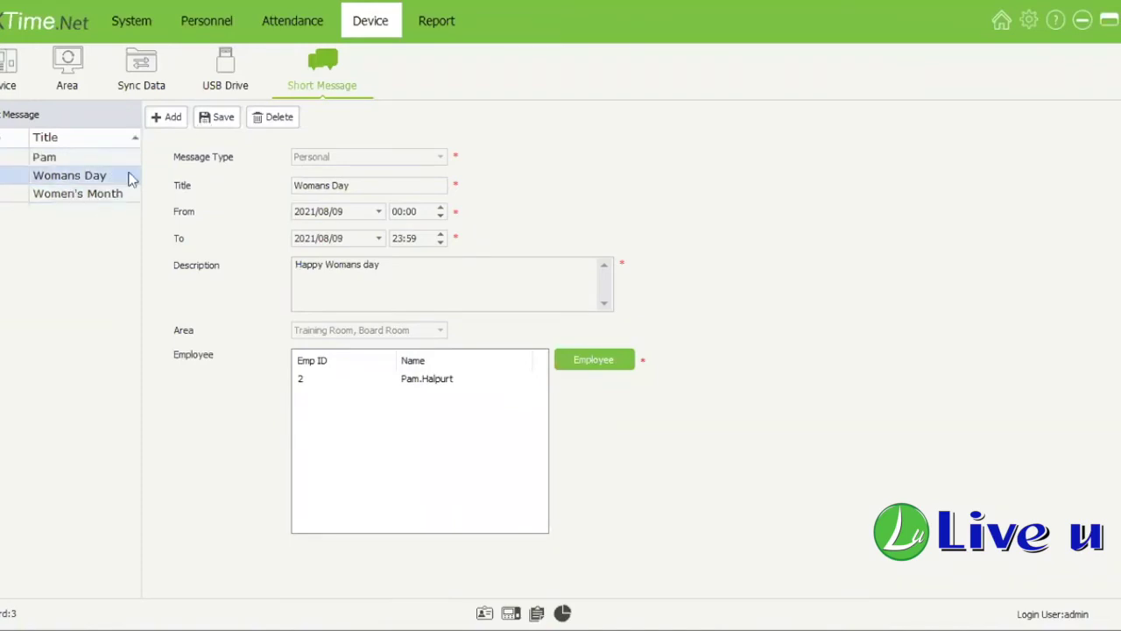
left_click(127, 157)
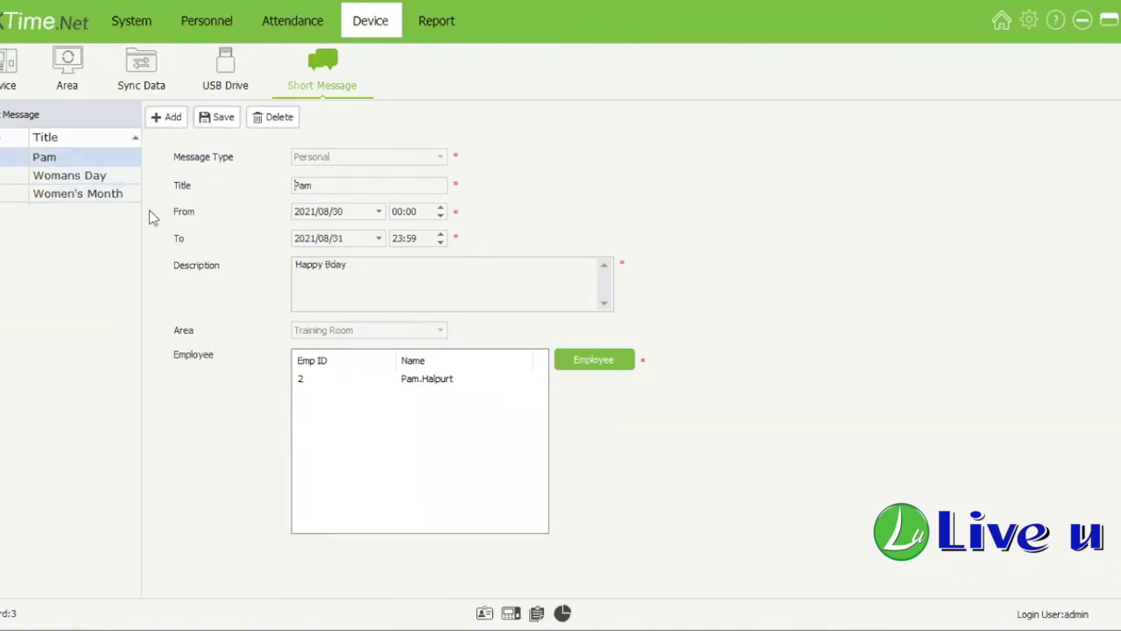
left_click(98, 138)
left_click(103, 158)
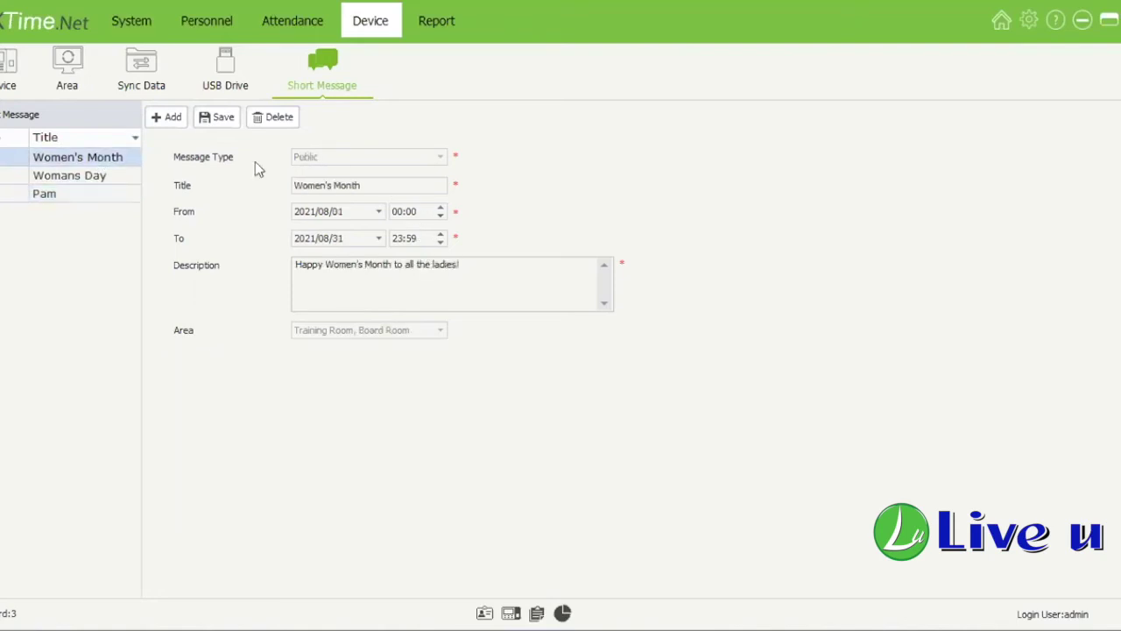
left_click(171, 119)
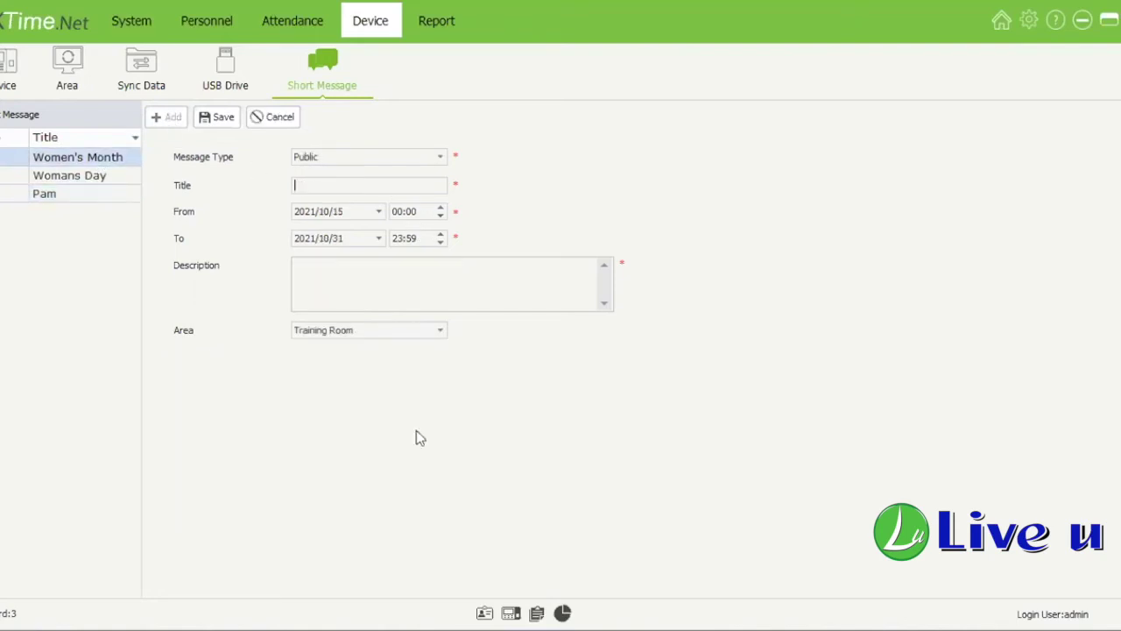
left_click(101, 175)
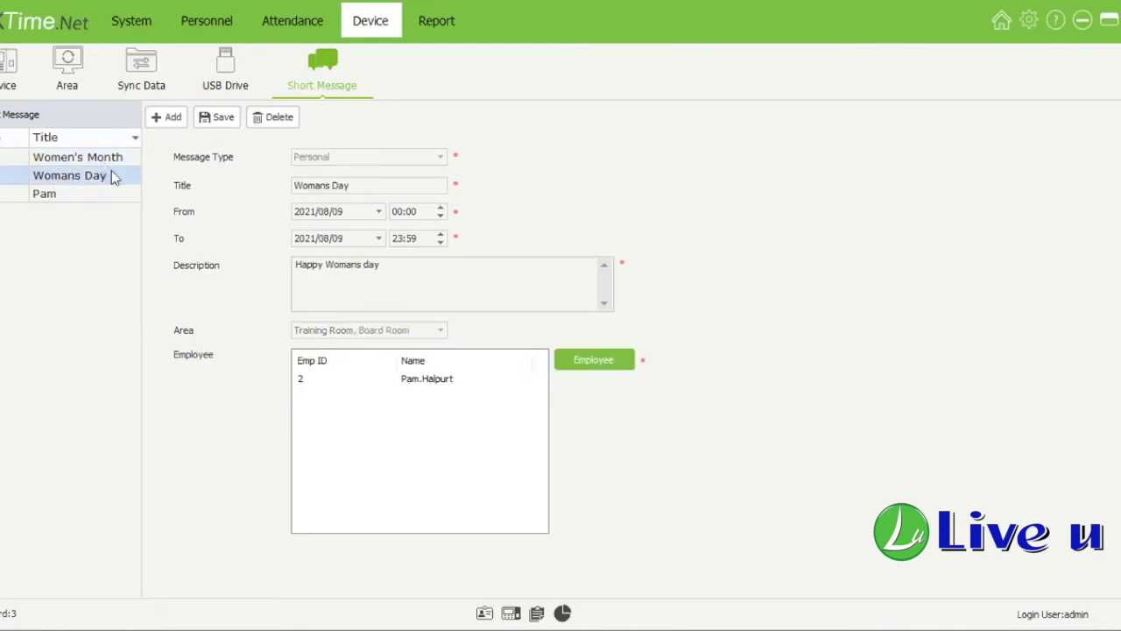
left_click(114, 163)
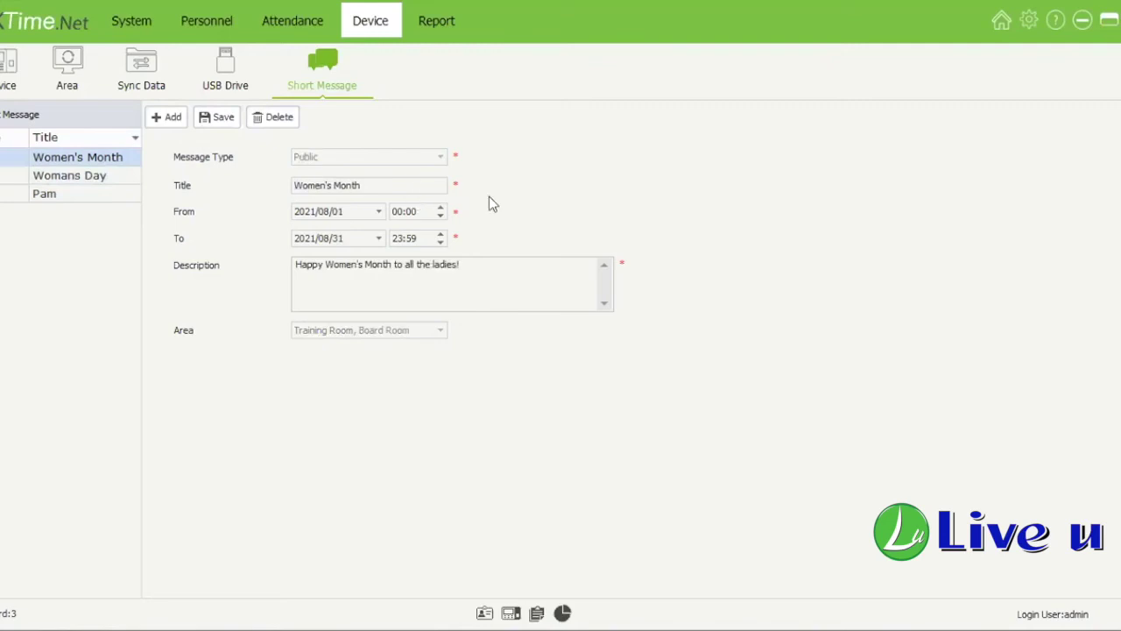
left_click(174, 220)
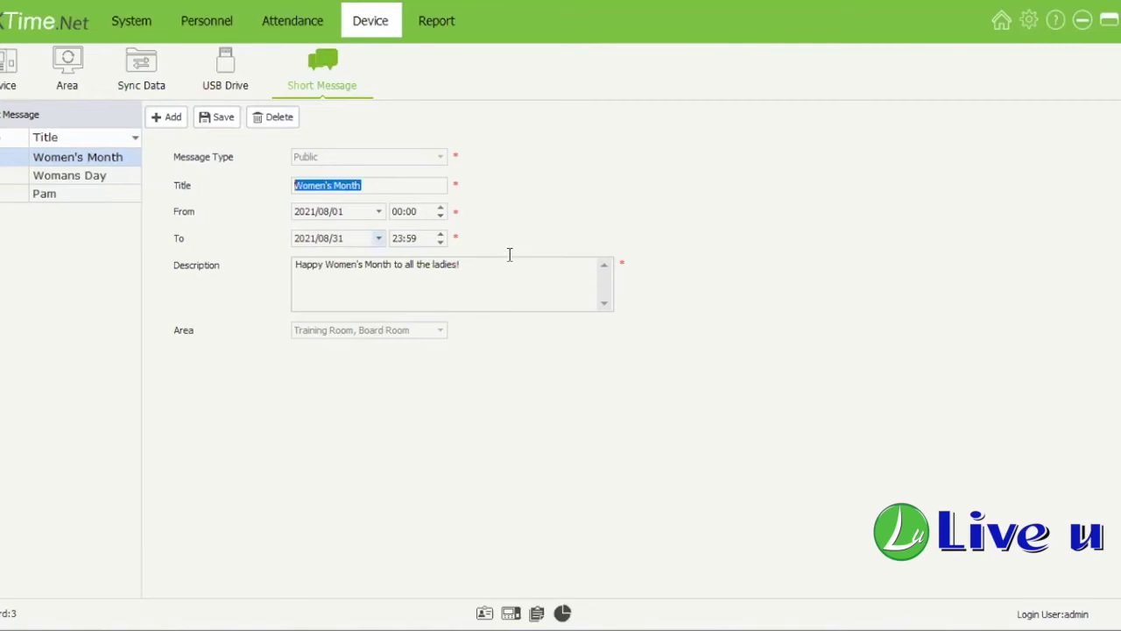
left_click_drag(509, 255, 280, 258)
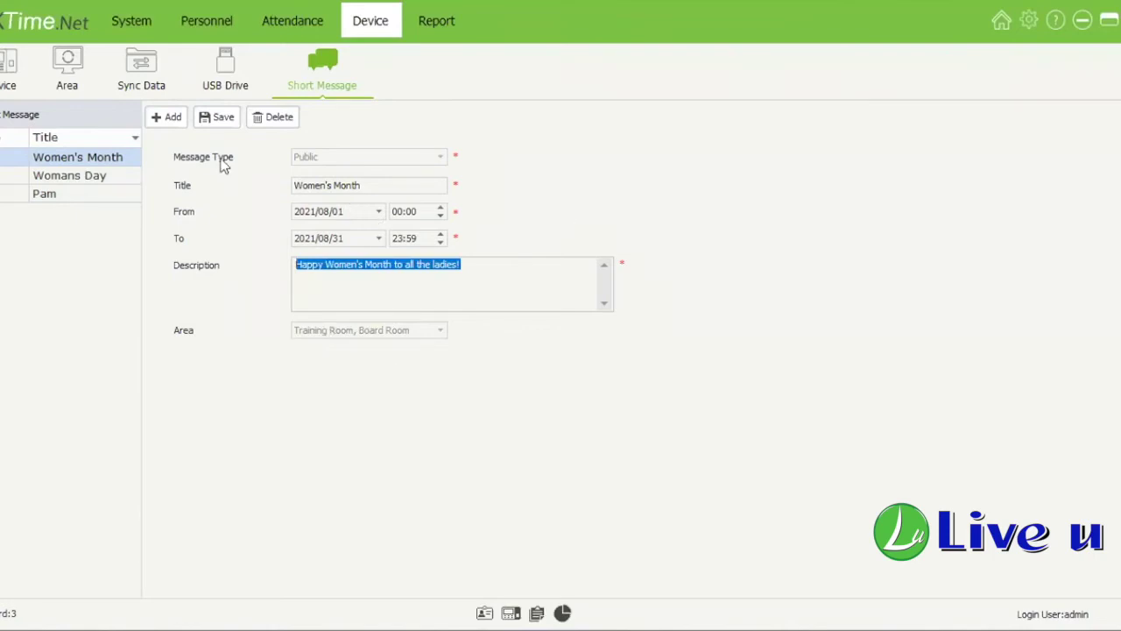
left_click(180, 119)
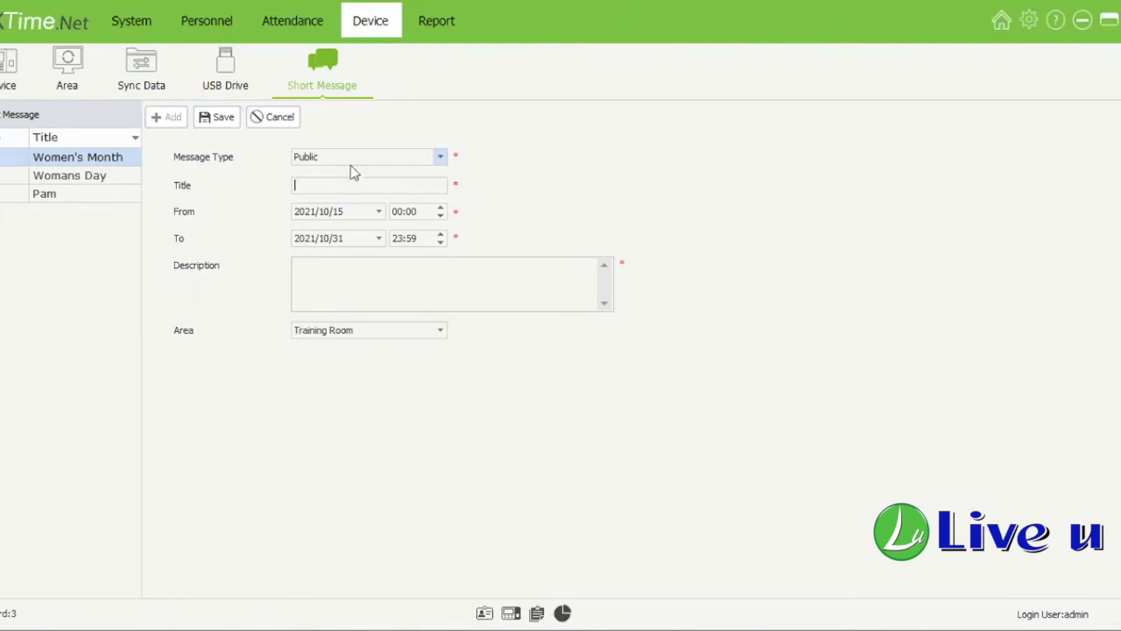
left_click(44, 194)
left_click(101, 173)
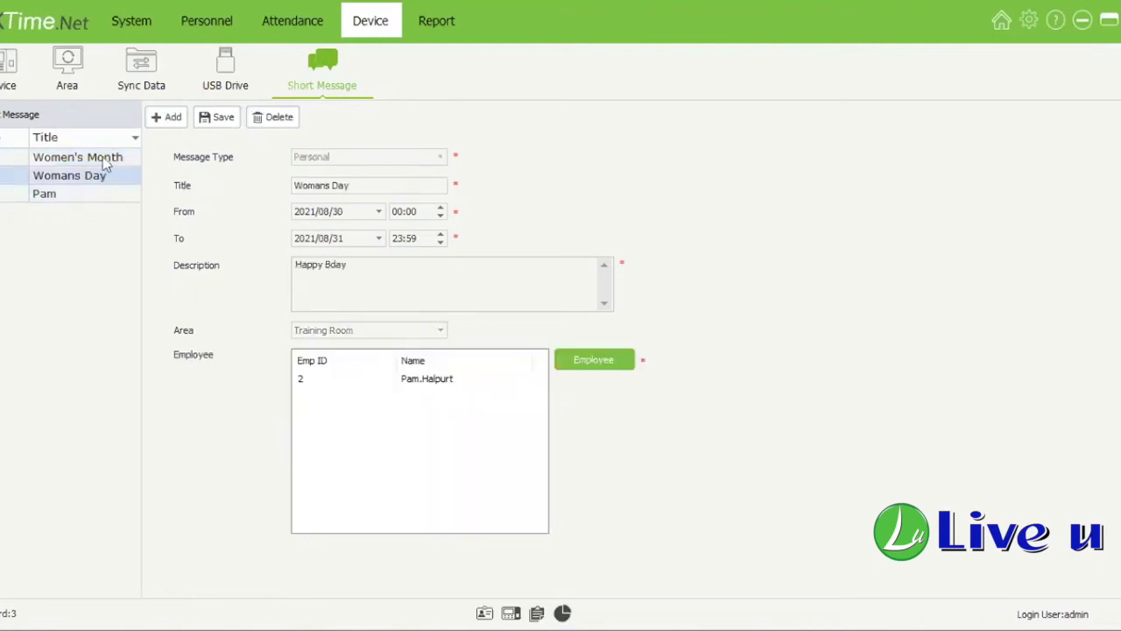
left_click(106, 162)
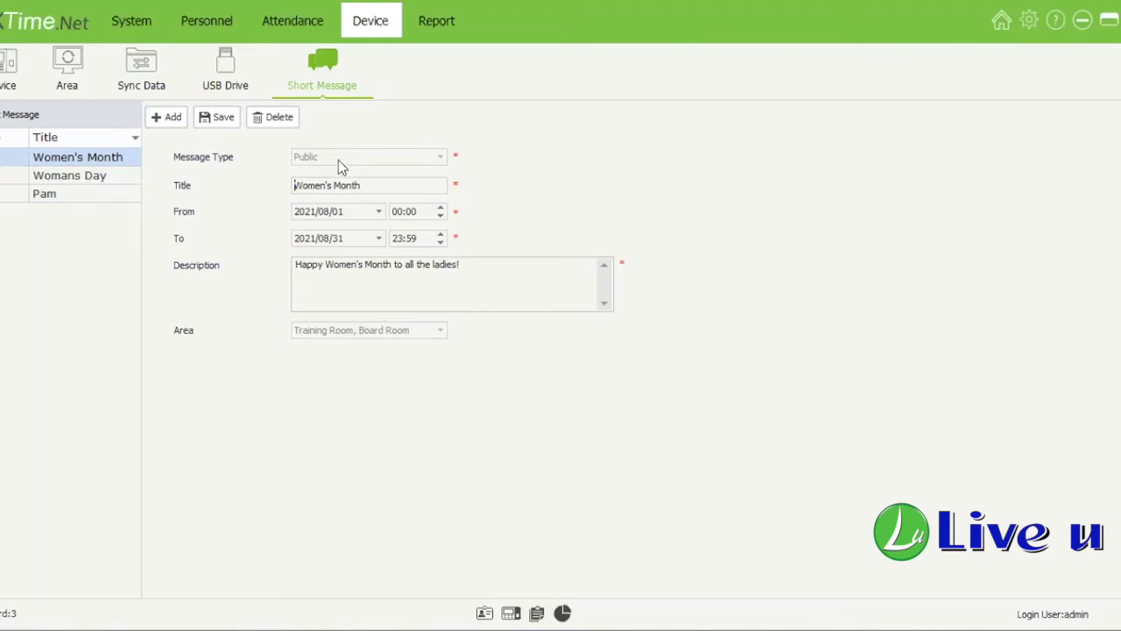
Step: Show the Womans Day message and add two employees as its receivers
left_click(100, 177)
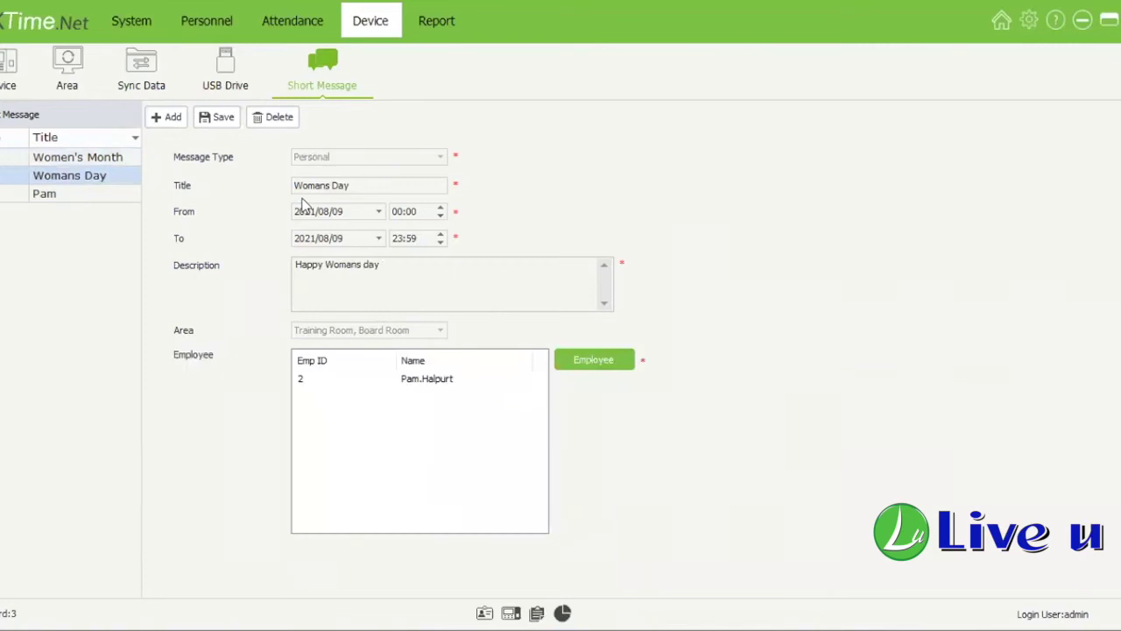
left_click(619, 372)
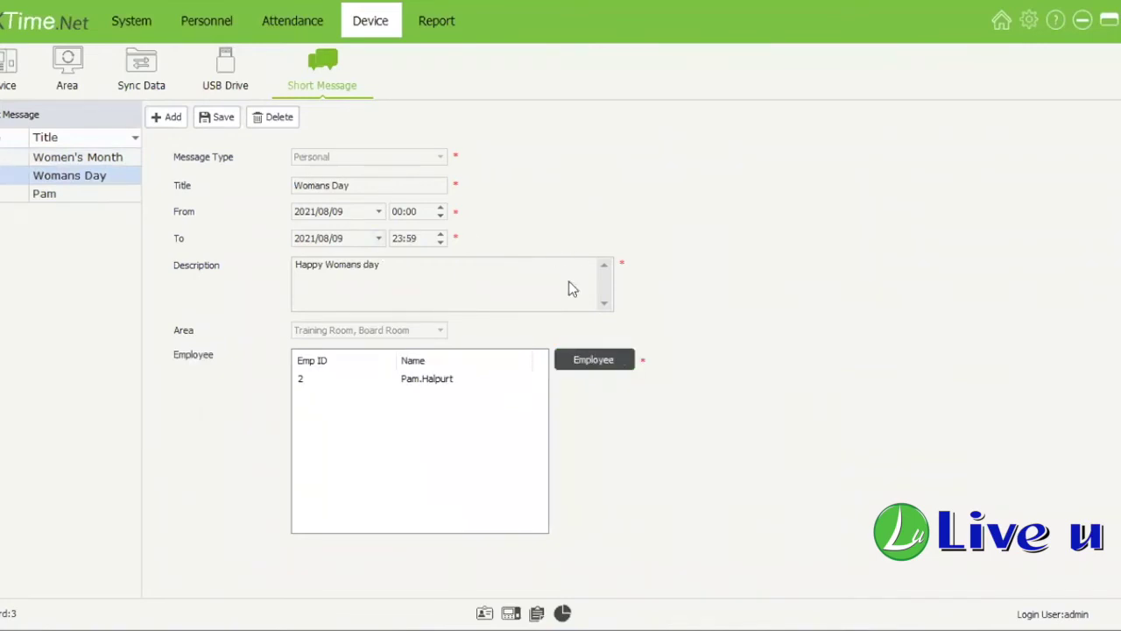
left_click(495, 319)
left_click(495, 423)
left_click(525, 469)
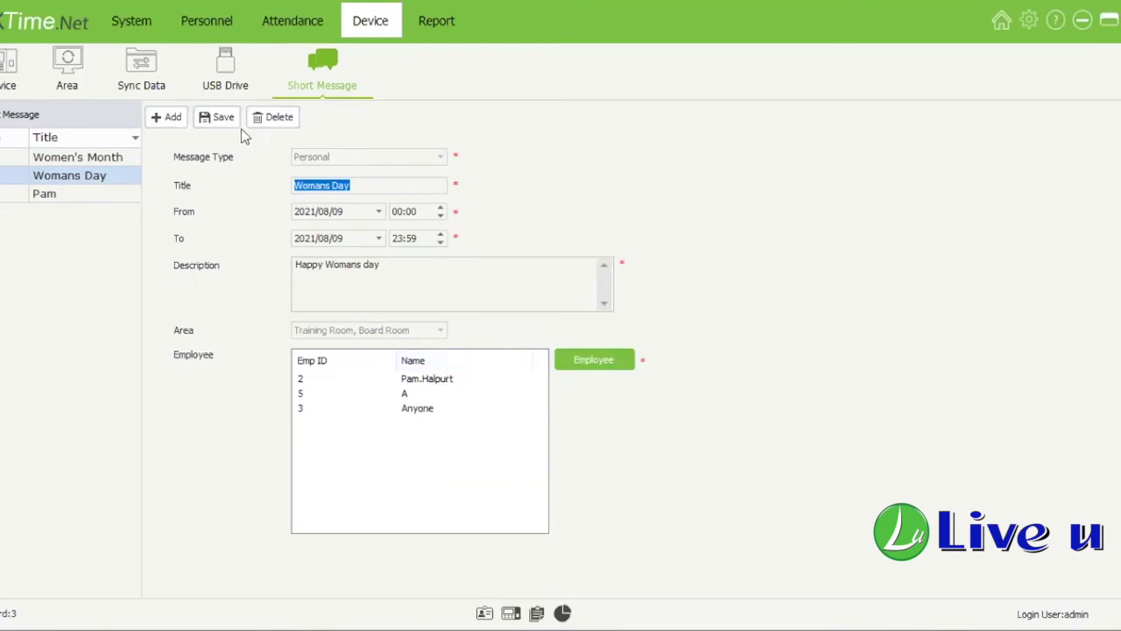
left_click(354, 185)
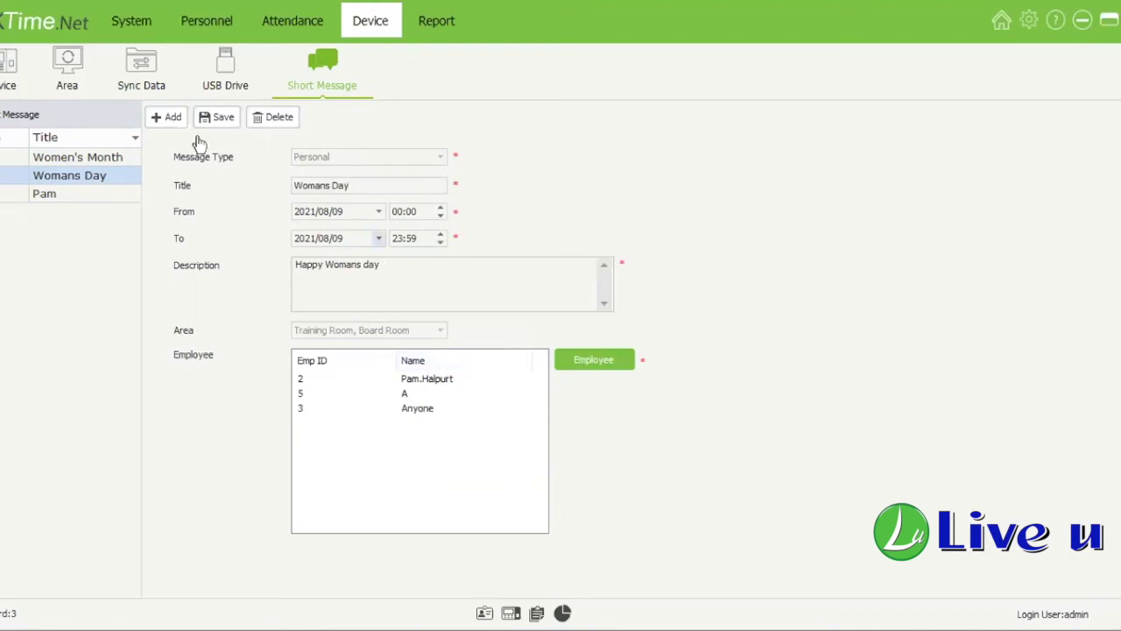
Step: Review the Womans Day description, then display the 'Happy Bday' birthday message's details
left_click(54, 194)
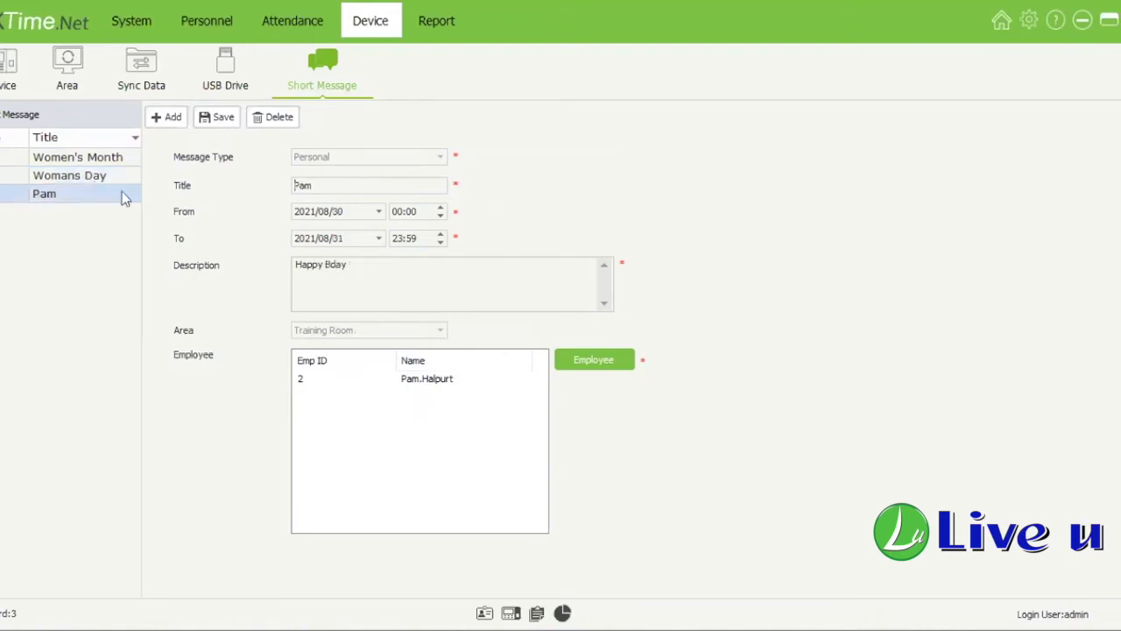
left_click(96, 176)
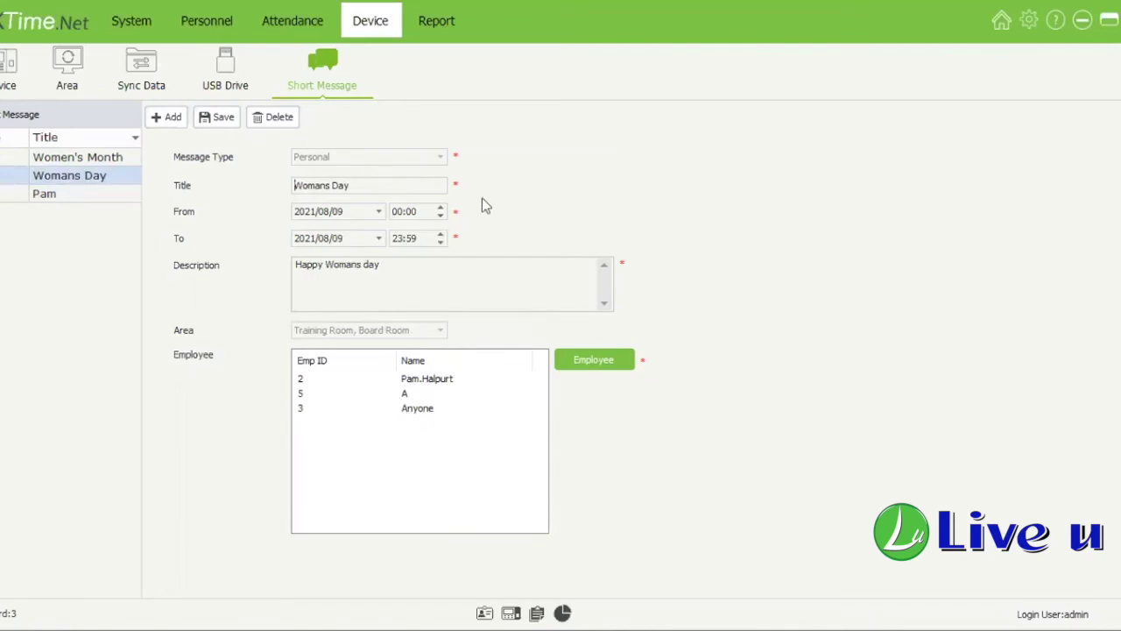
left_click_drag(346, 264, 380, 265)
key("ctrl+a")
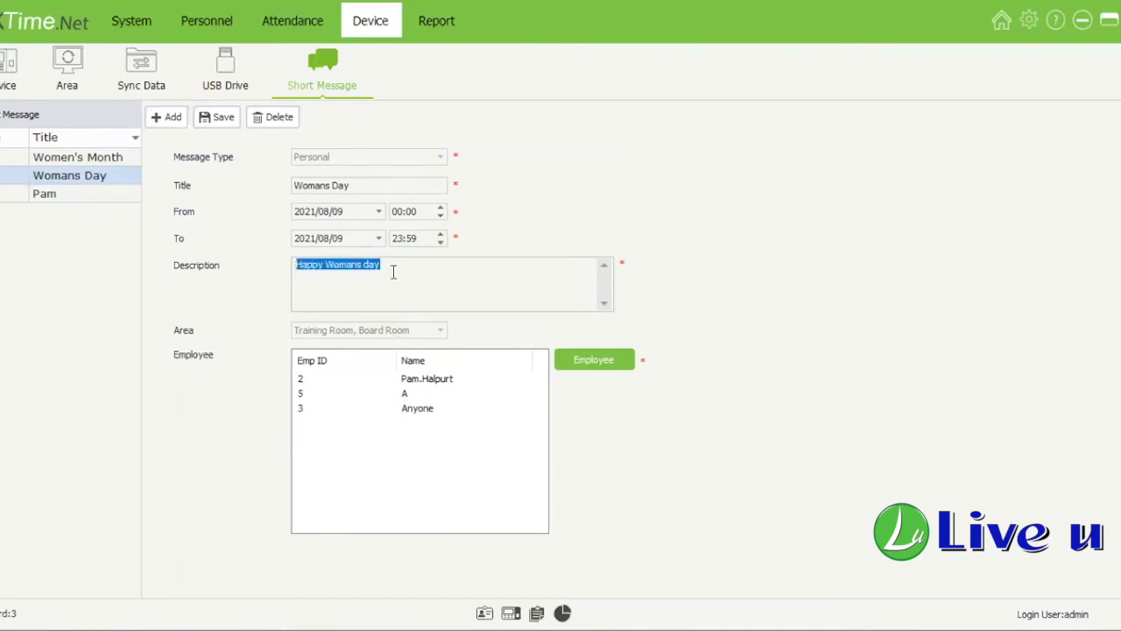
left_click(394, 272)
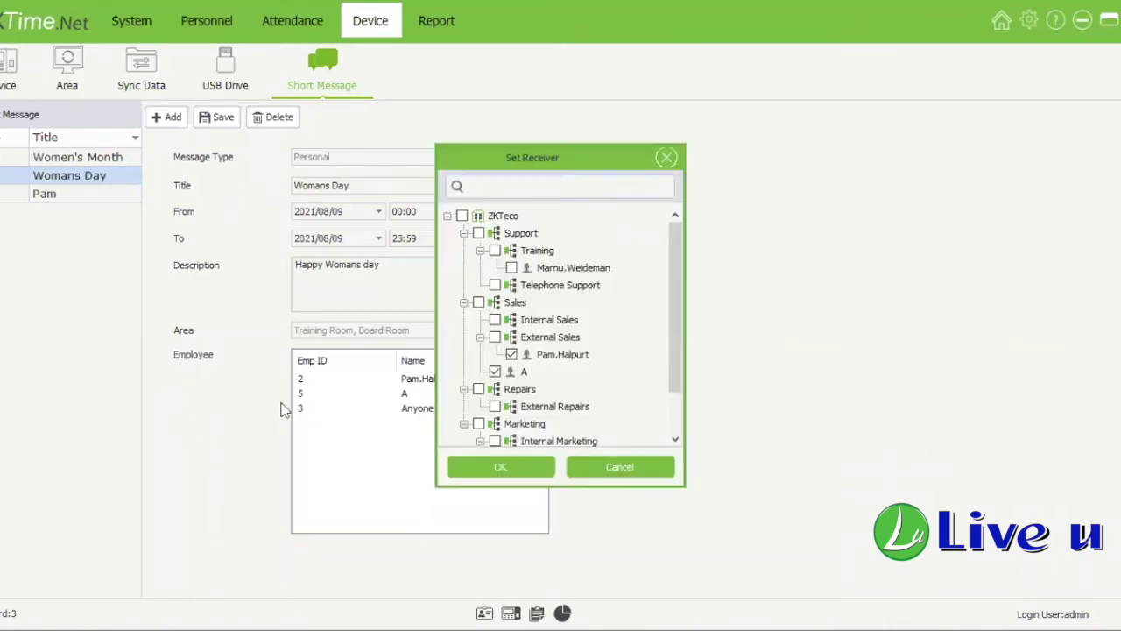
left_click(667, 157)
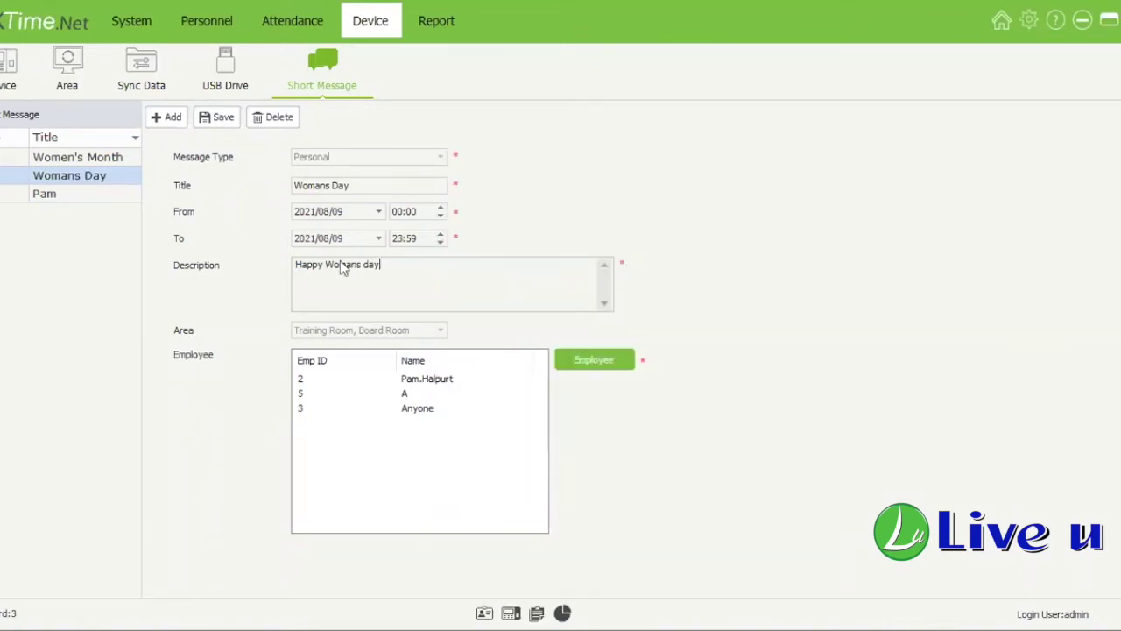
left_click(88, 200)
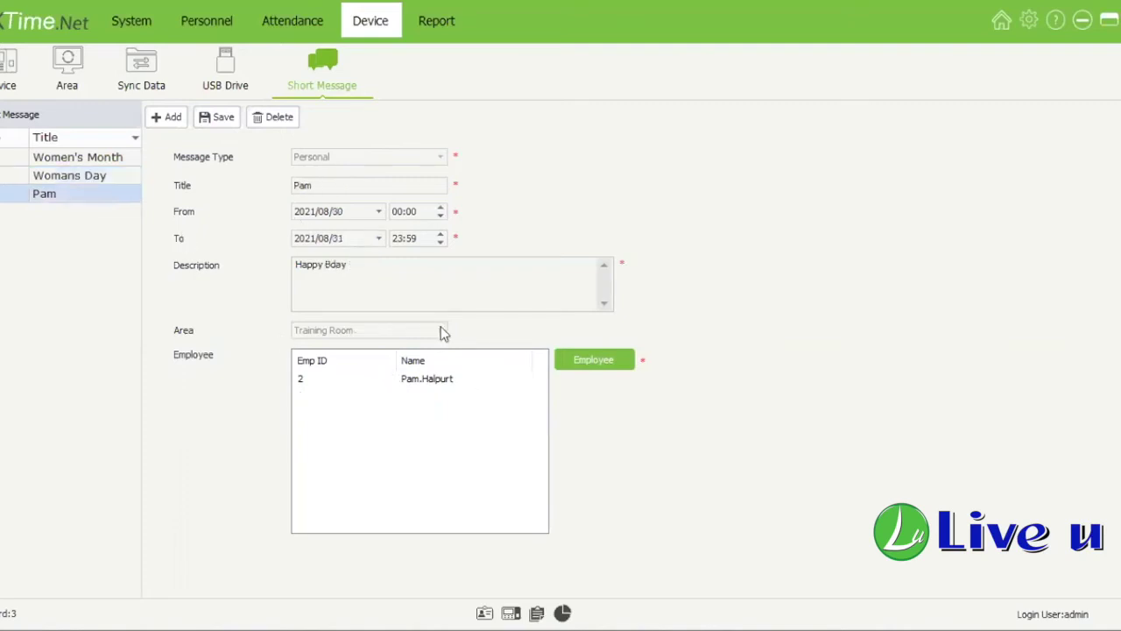
Step: Change the birthday message's end date to 2021/08/30 and save it
left_click_drag(296, 266, 354, 265)
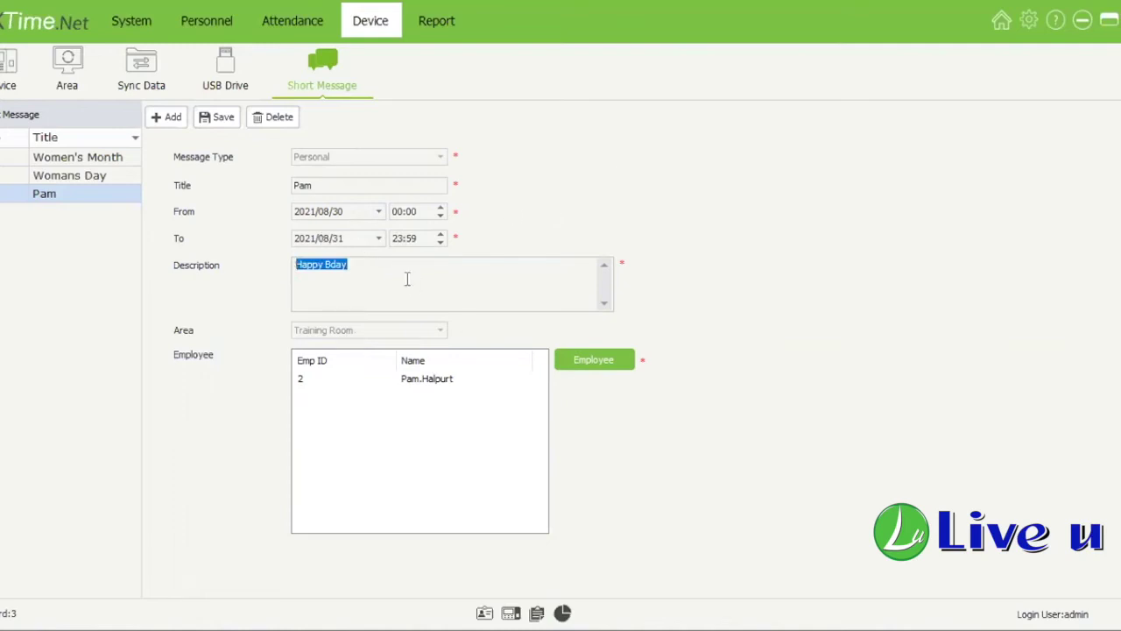
left_click(380, 239)
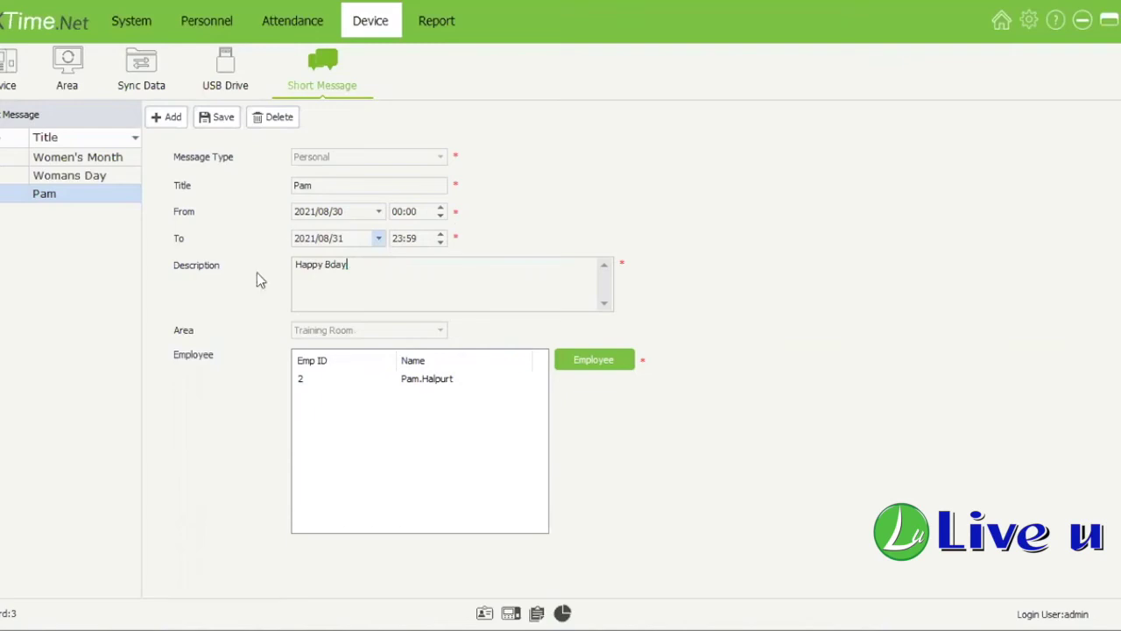
left_click(224, 118)
Step: Switch to the Attendance module and open the Rule settings with weekend and OT levels
left_click(294, 29)
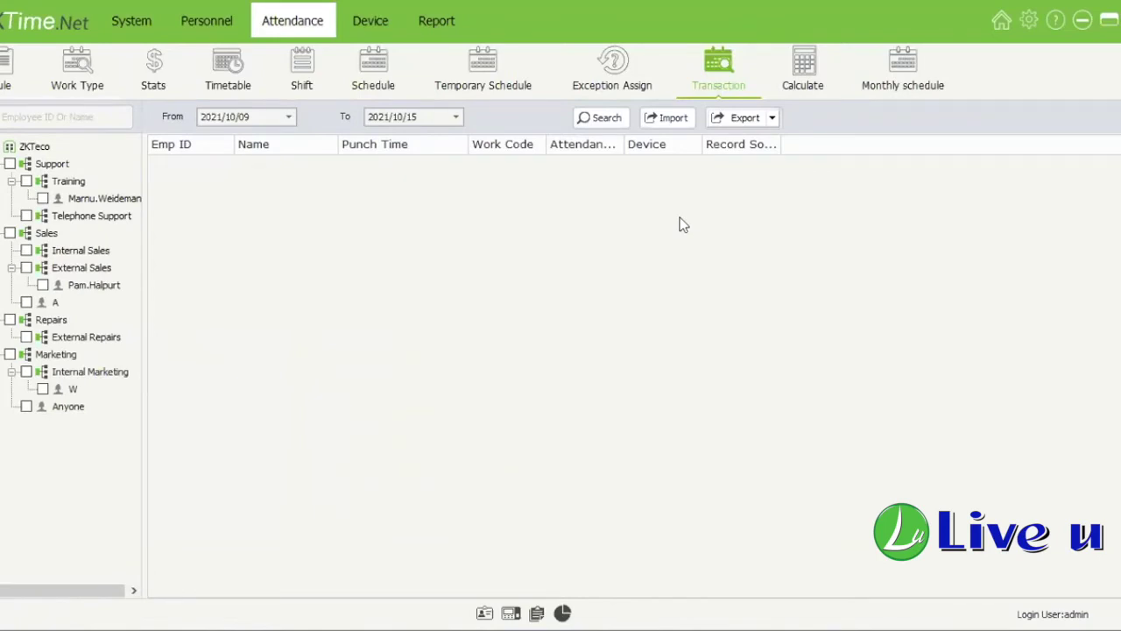
left_click(7, 88)
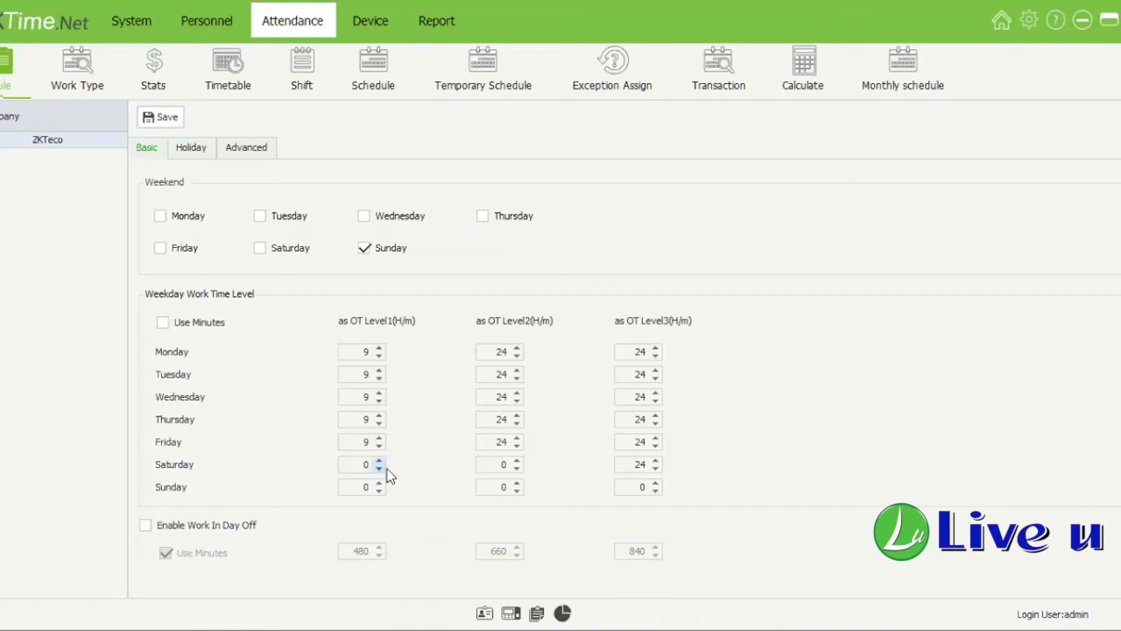
Step: Enter 4, 6 and 8 hours in Saturday's OT Level1, Level2 and Level3
double_click(346, 469)
double_click(365, 464)
type("4")
left_click(505, 470)
double_click(494, 462)
type("6")
key("Tab")
type("8")
left_click(488, 466)
left_click(356, 351)
Step: Select the test holiday in the holiday editor, discarding a briefly started new entry
double_click(364, 352)
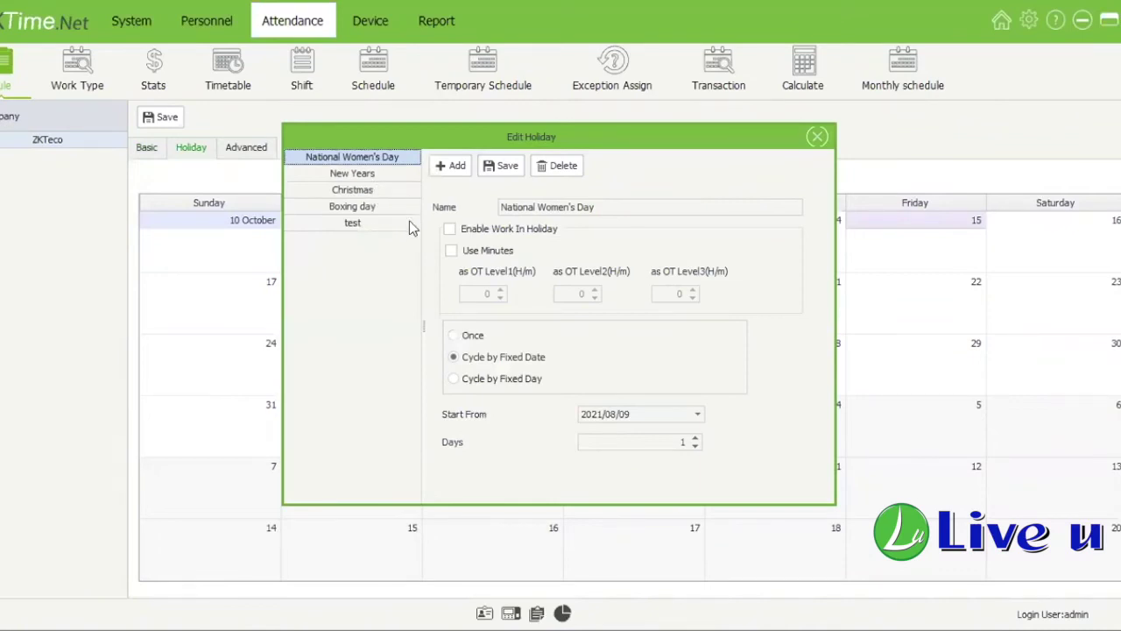
left_click(361, 224)
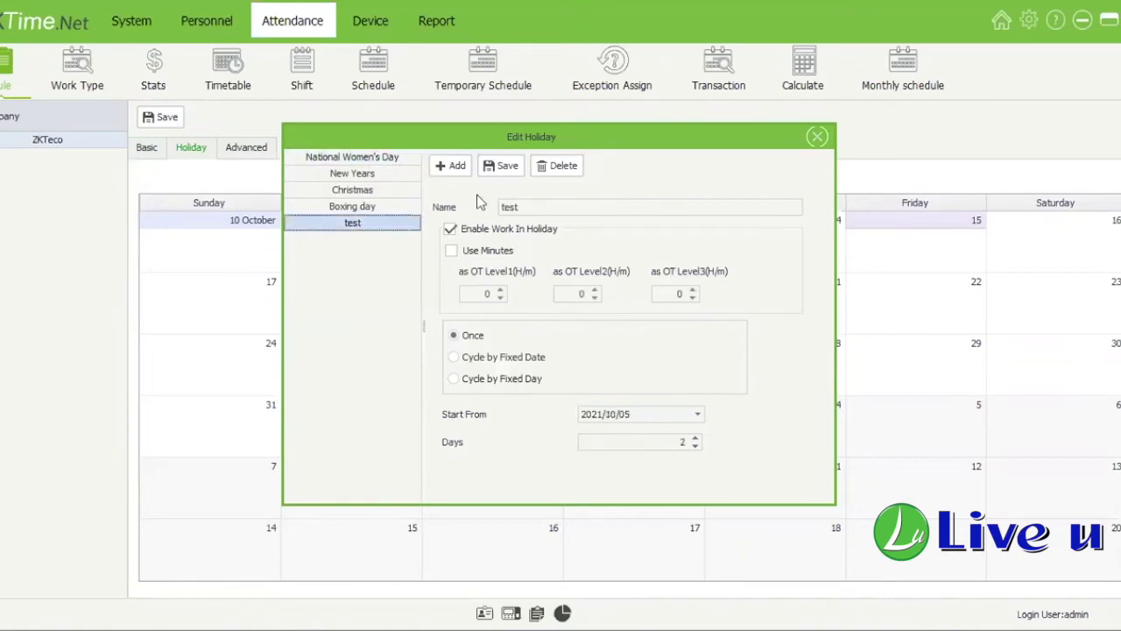
left_click(455, 166)
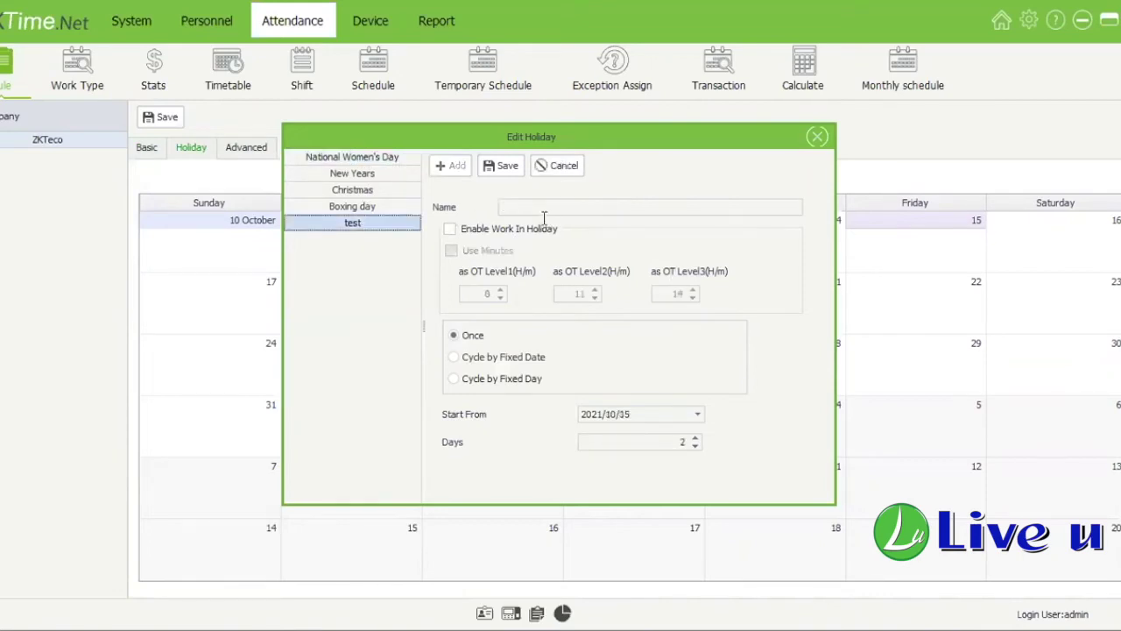
left_click(565, 166)
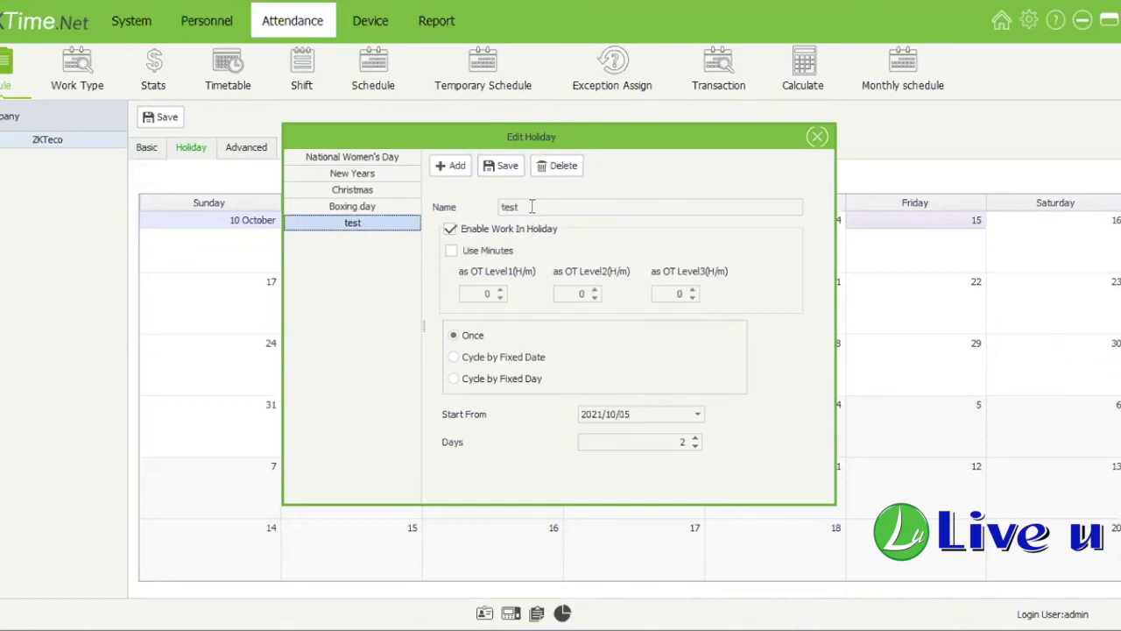
left_click_drag(532, 206, 448, 224)
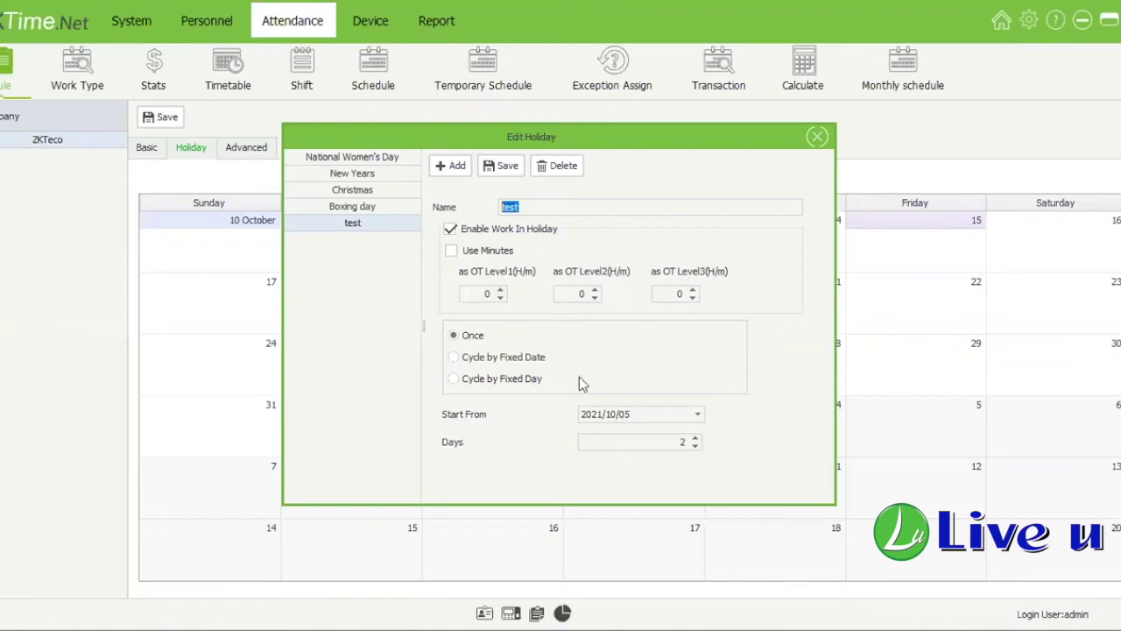
Step: Make the test holiday cycle by fixed day, starting from Jan., 1st, Sun
left_click(520, 357)
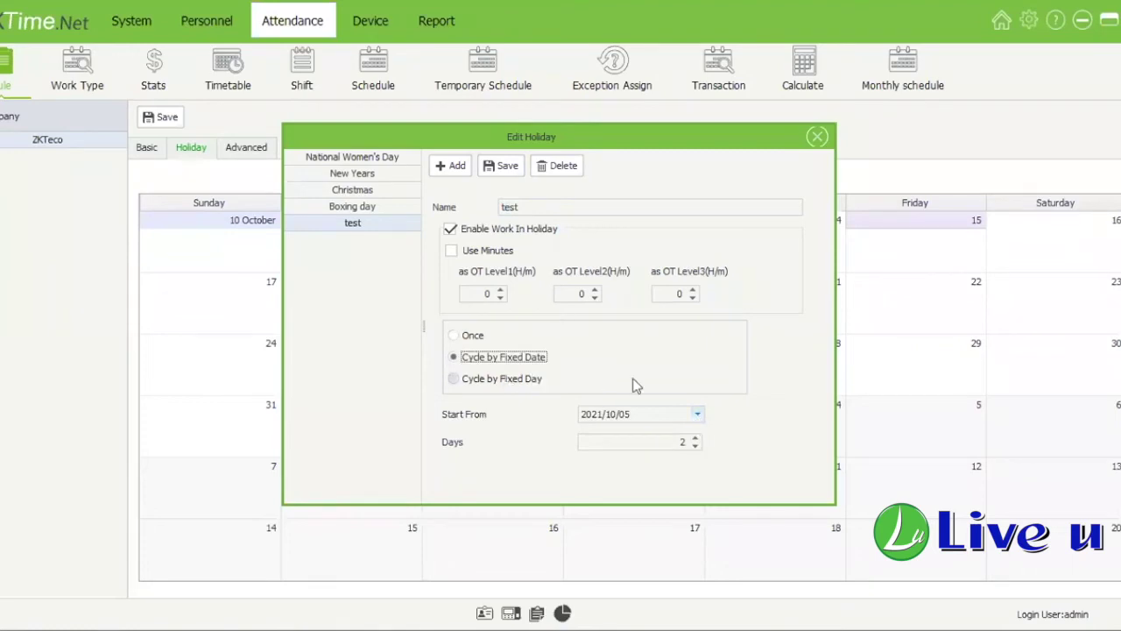
key("Down")
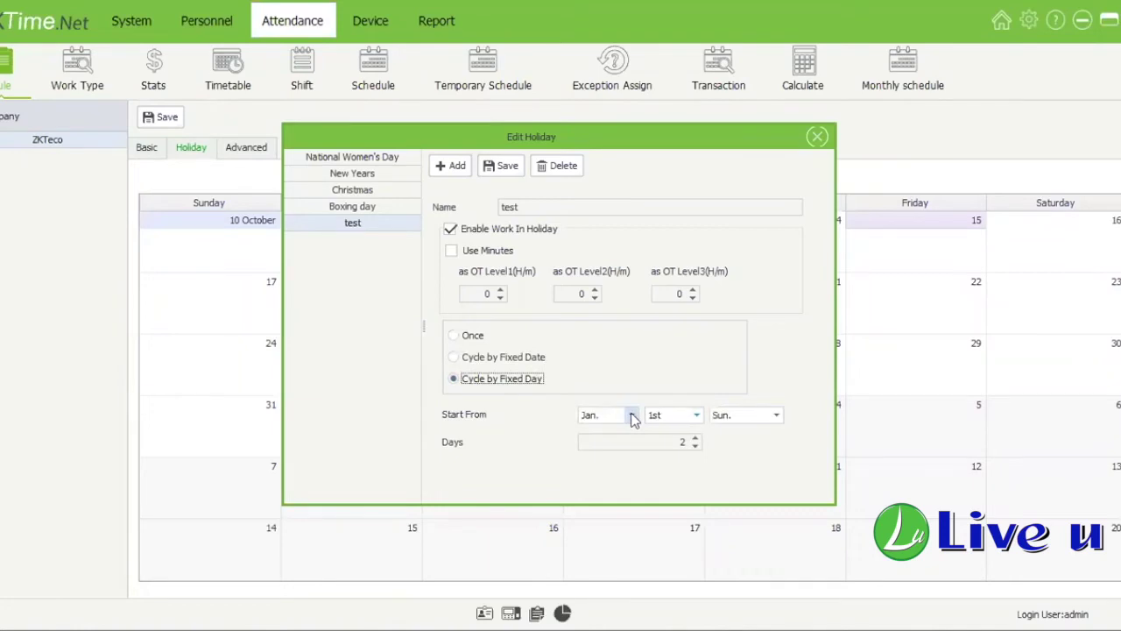
left_click(632, 416)
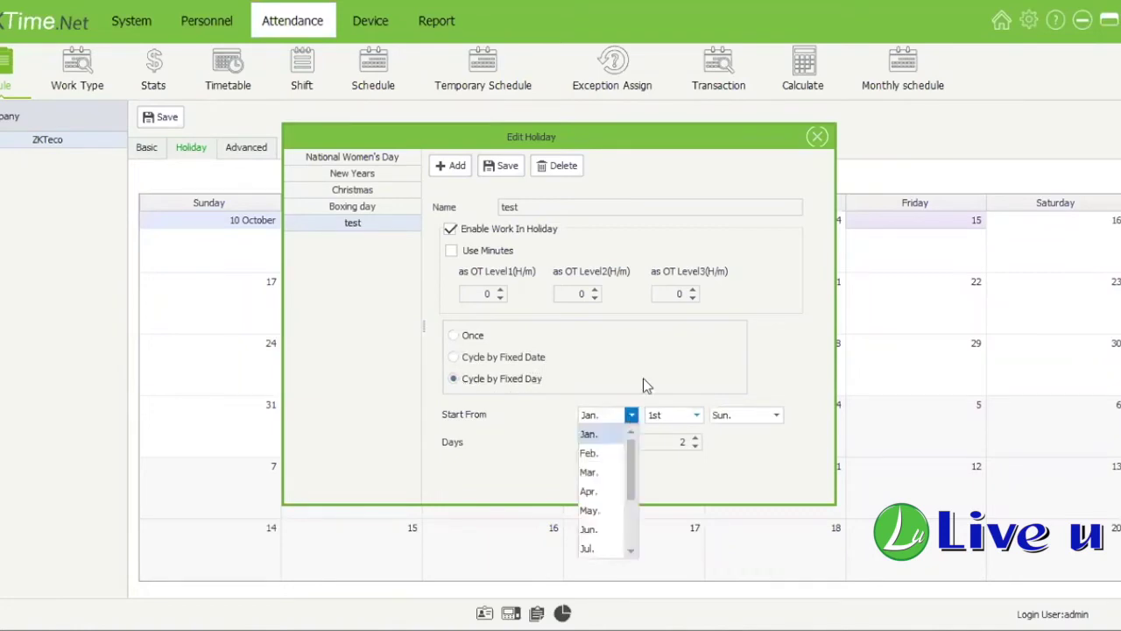
left_click(714, 423)
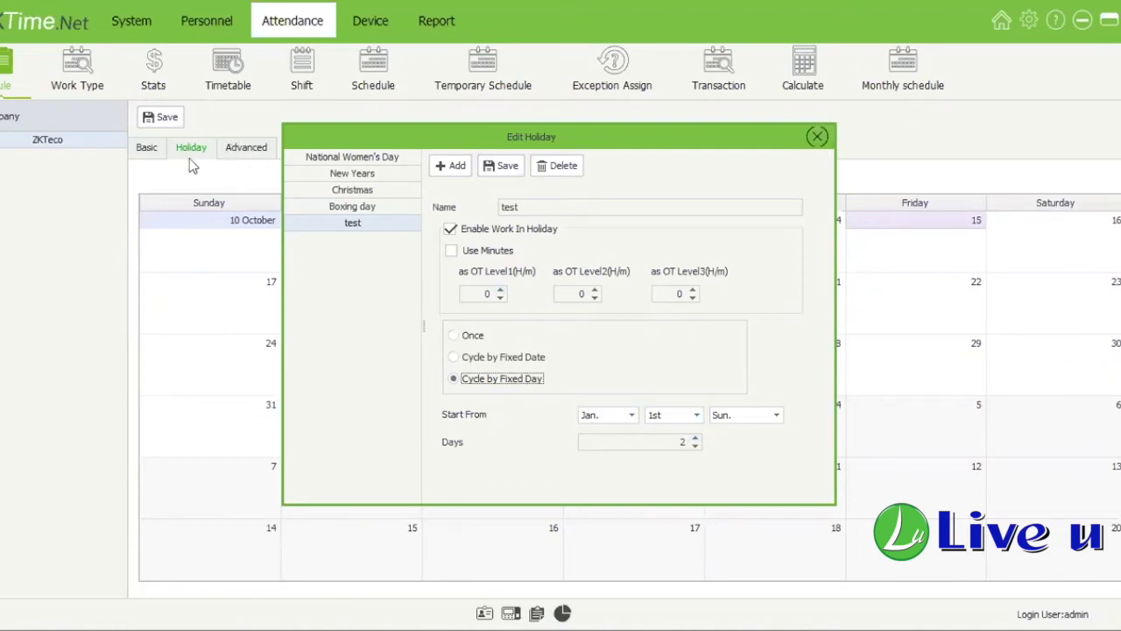
Step: Close the holiday editor and show the Timetable page with the Flex timetable
left_click(139, 154)
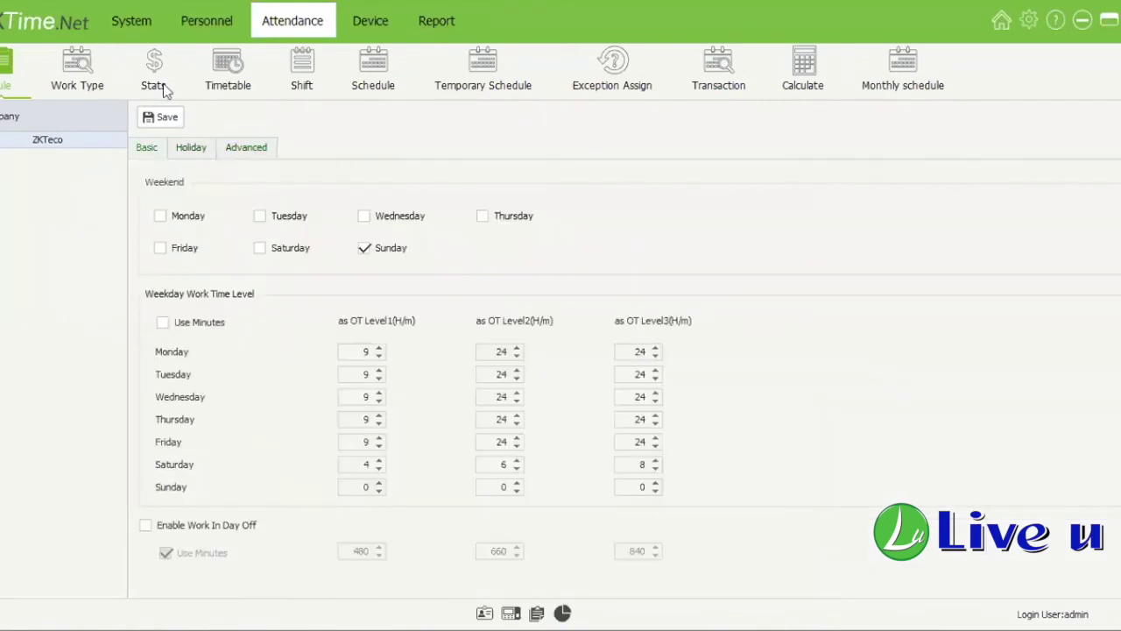
left_click(231, 86)
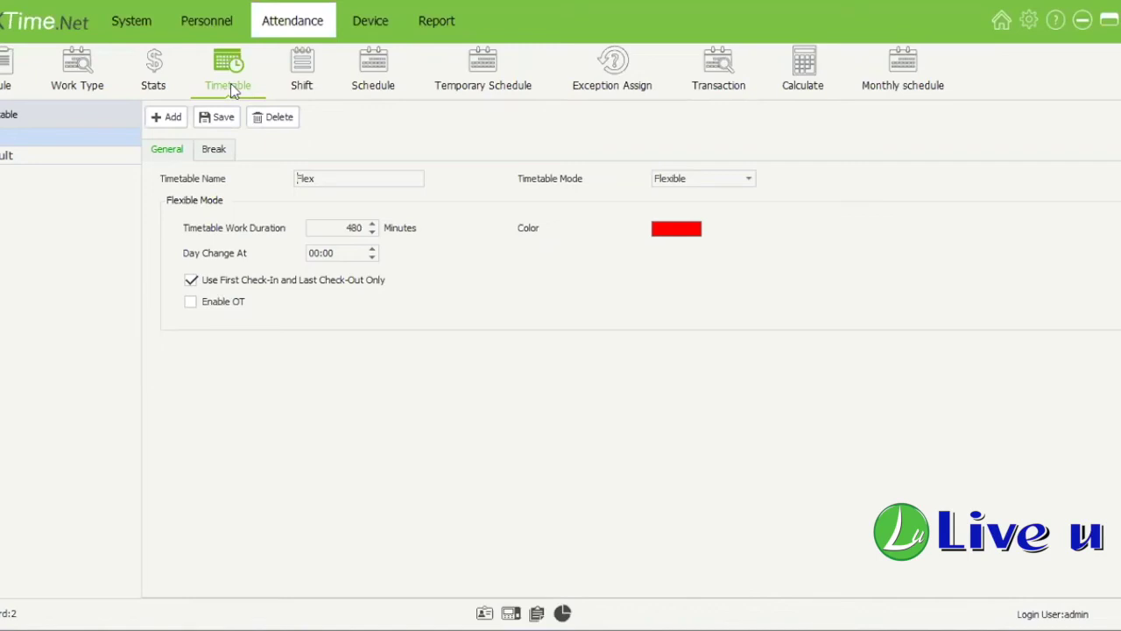
Step: Rename the Flex timetable to Flexible and Default to Regular, saving each
left_click(349, 182)
type("ible")
left_click(225, 116)
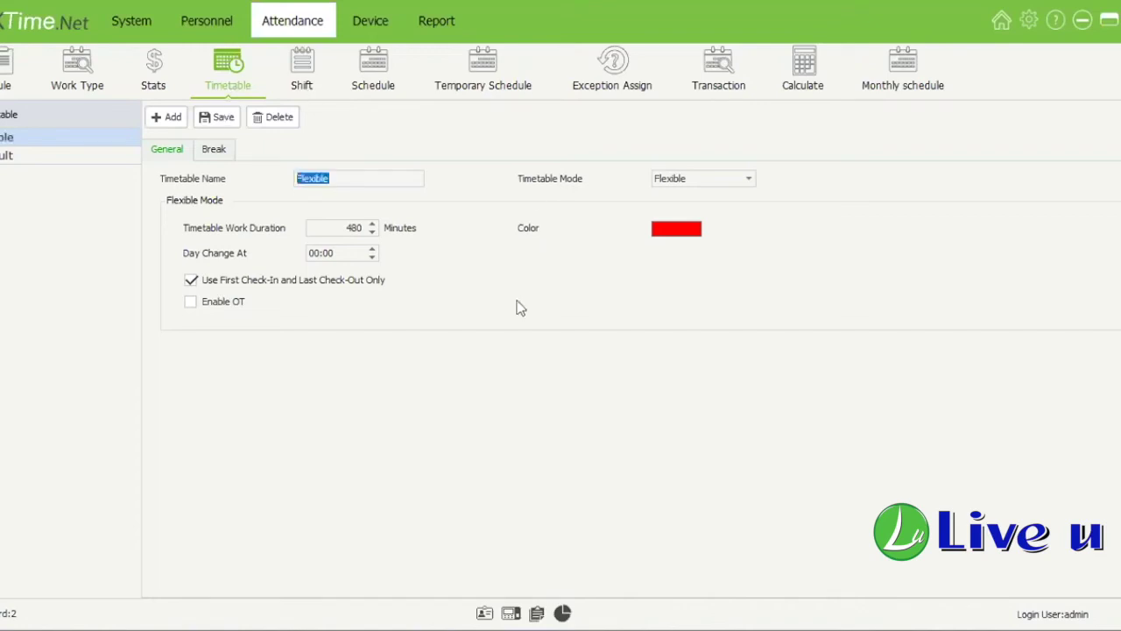
left_click(79, 156)
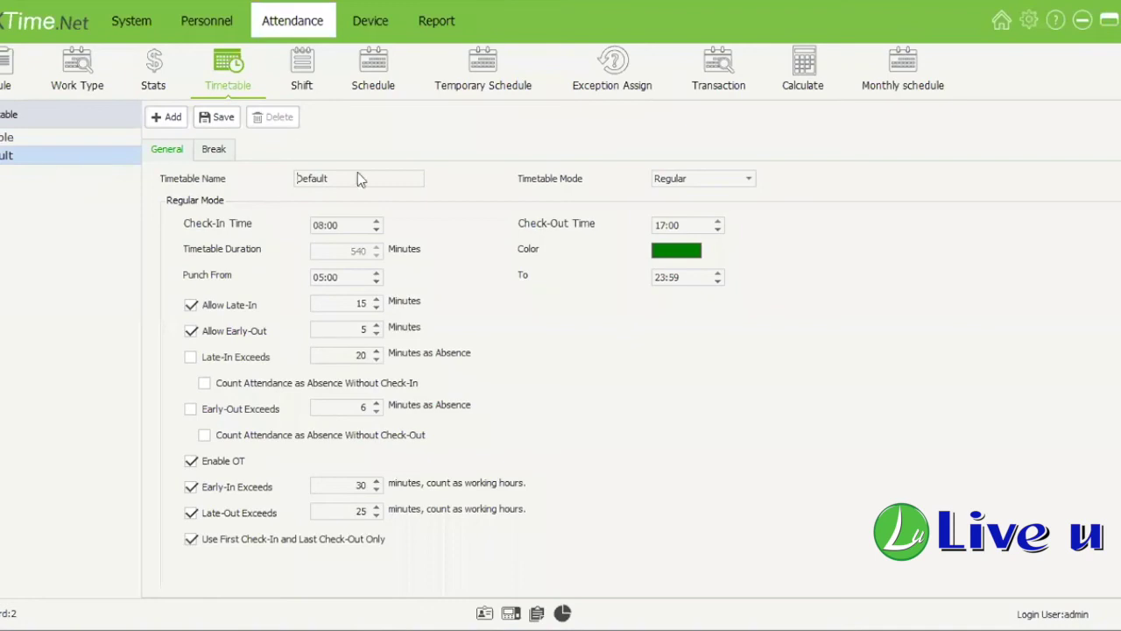
double_click(311, 177)
type("Regular")
left_click(219, 119)
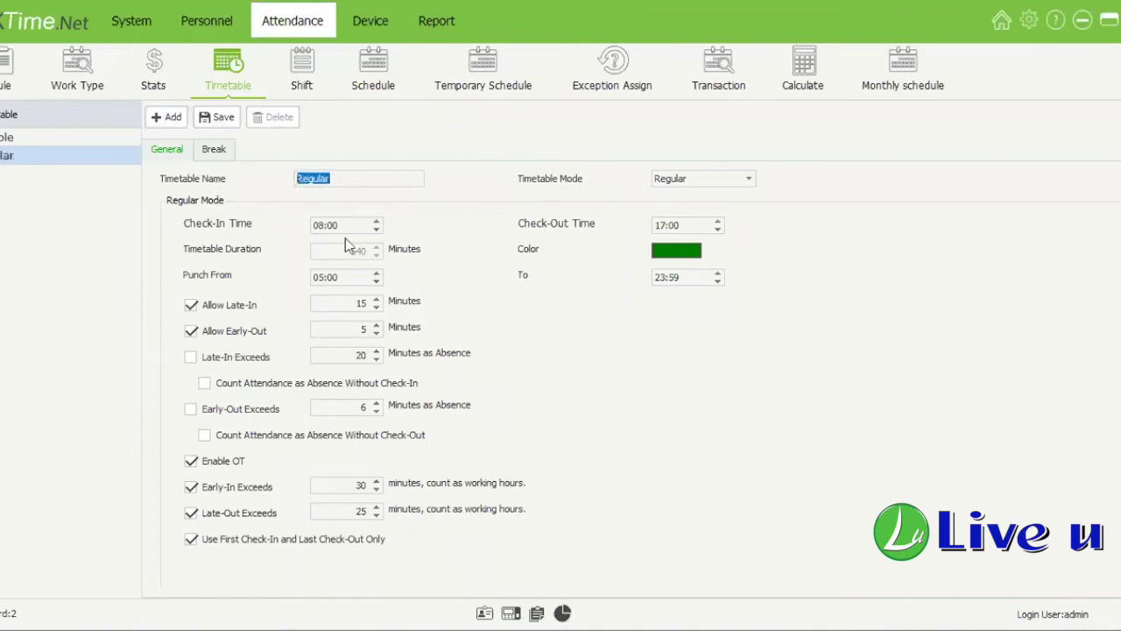
Step: Start a new blank timetable, check its mode choices, and discard it
left_click(92, 139)
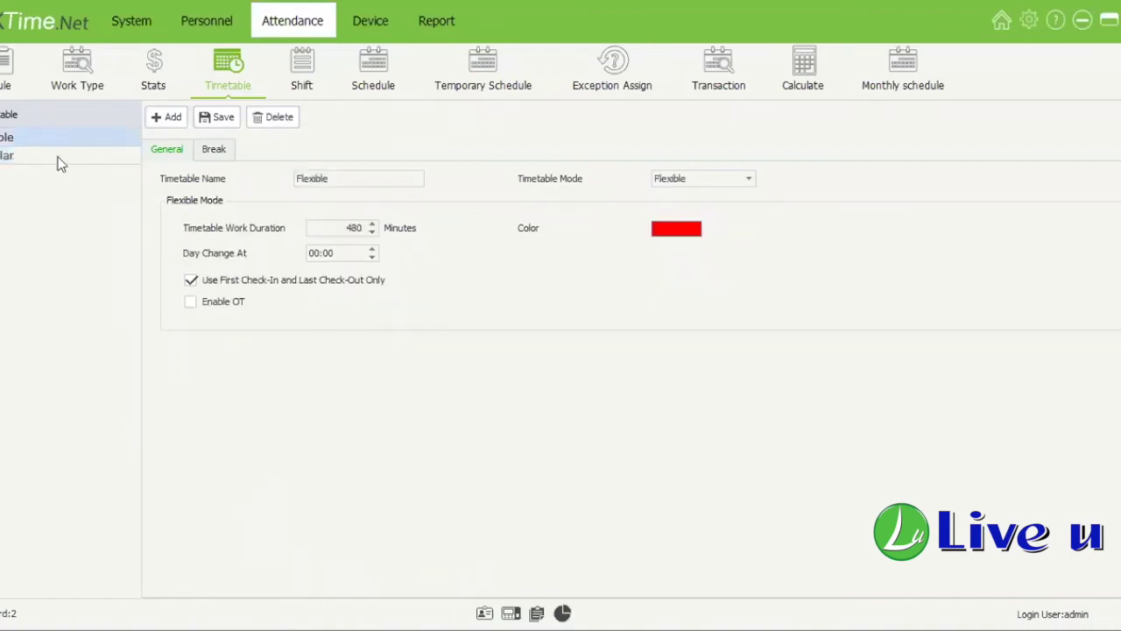
left_click(167, 117)
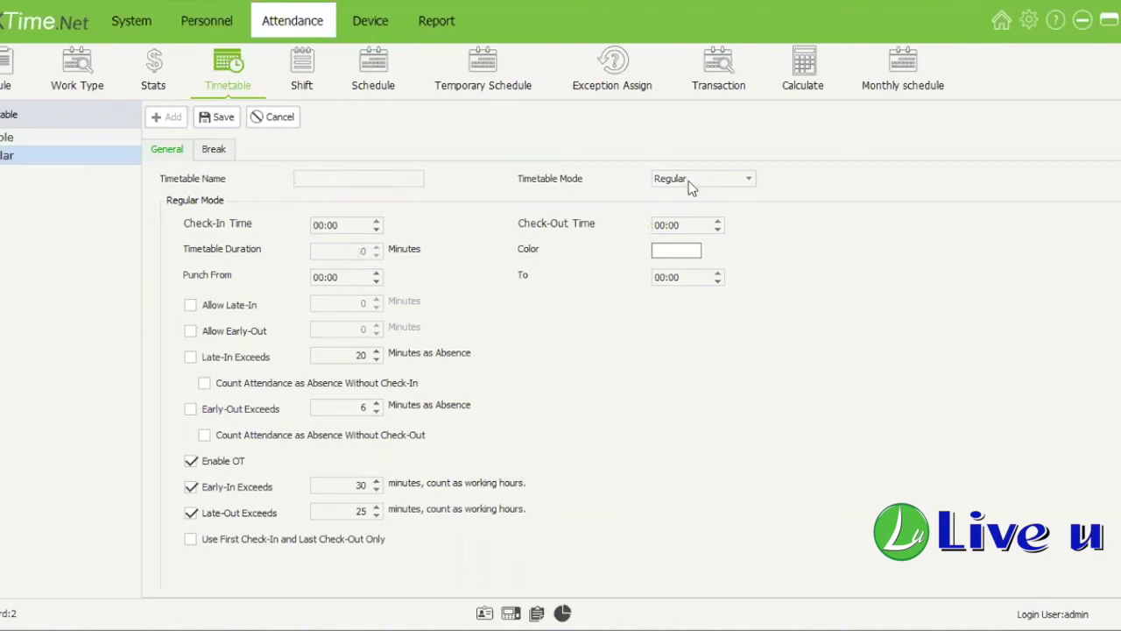
left_click(743, 182)
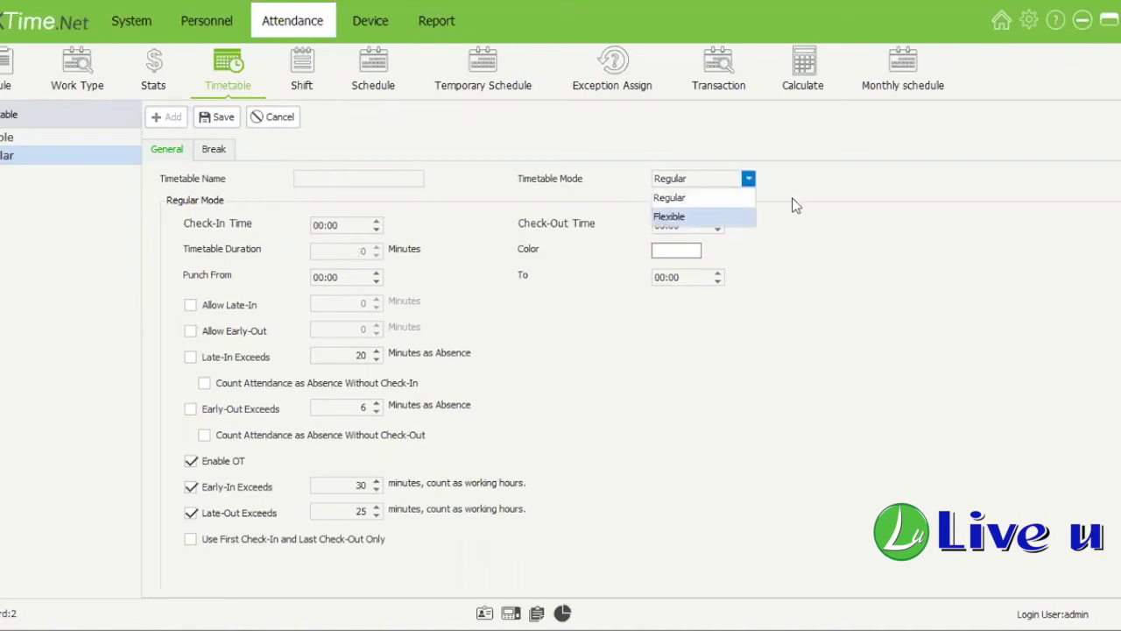
left_click(268, 121)
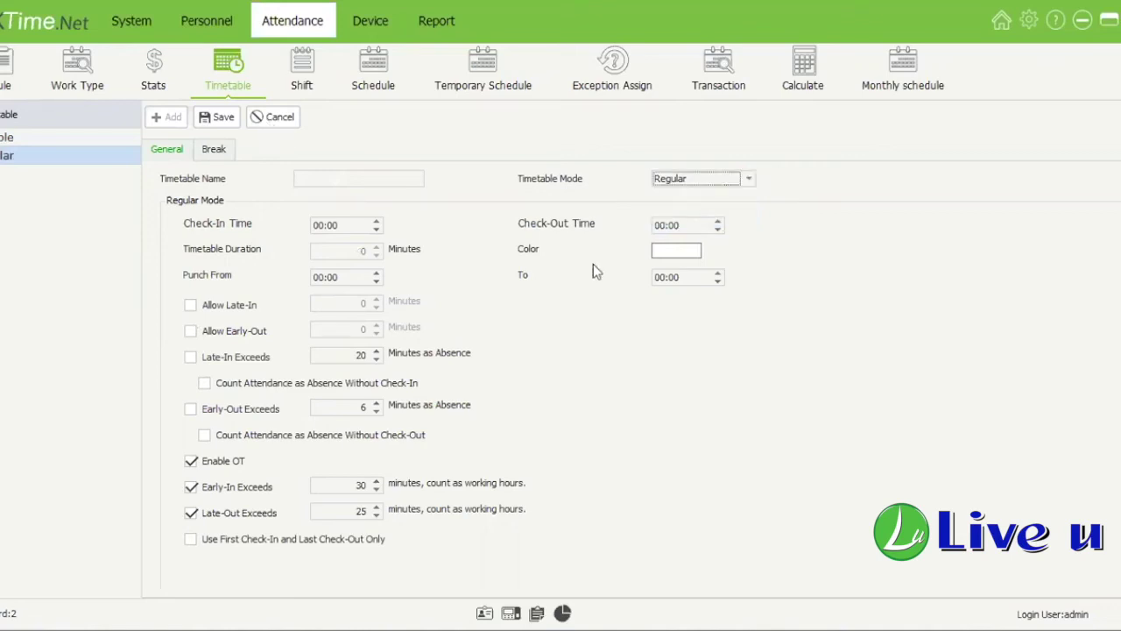
left_click(76, 163)
Step: Compare the Flexible and Regular timetables, including Flexible's breaks
left_click(82, 140)
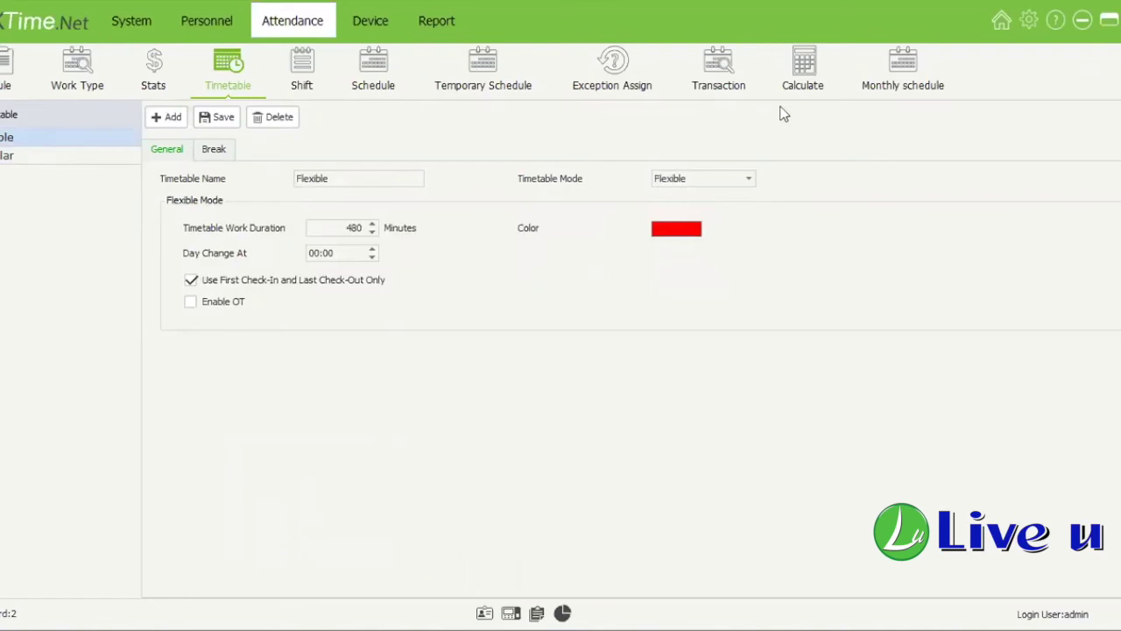
left_click(219, 148)
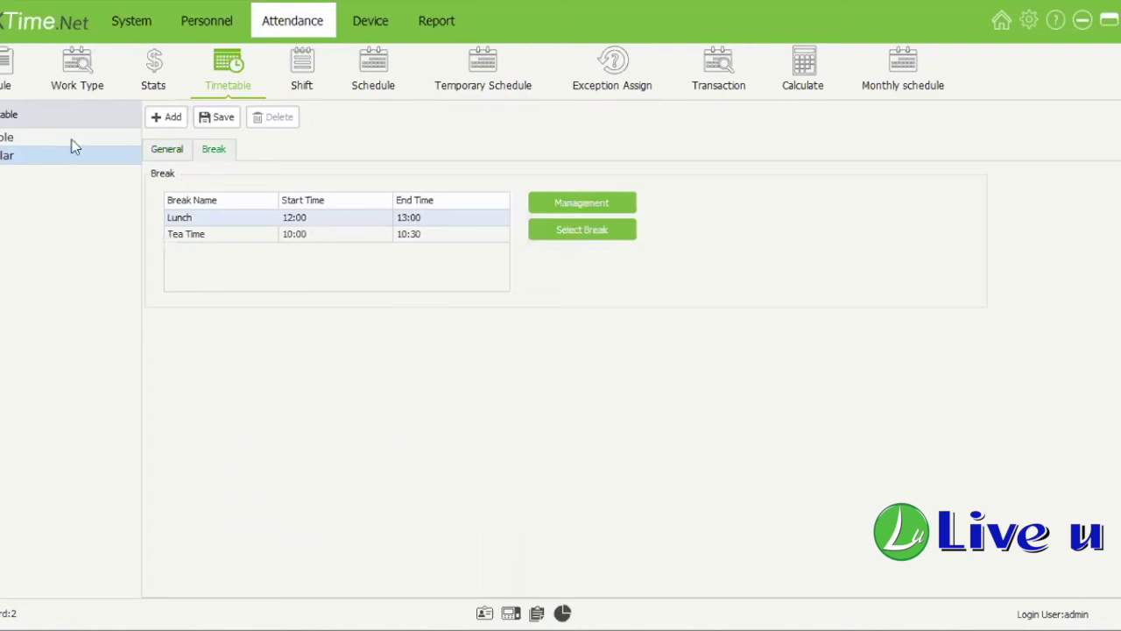
left_click(73, 140)
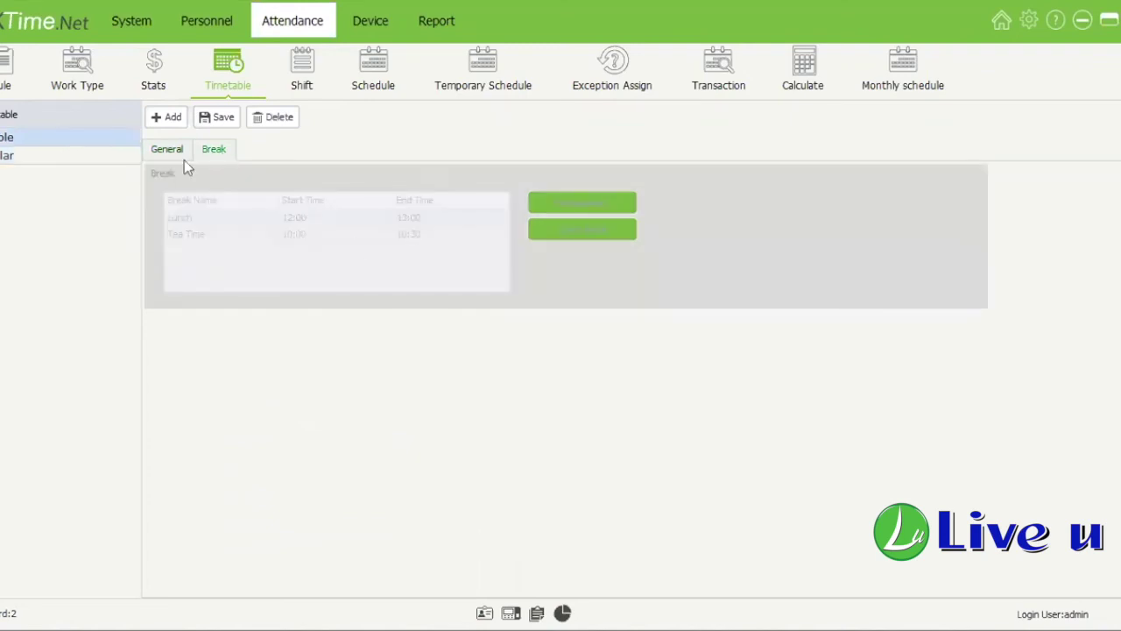
left_click(82, 155)
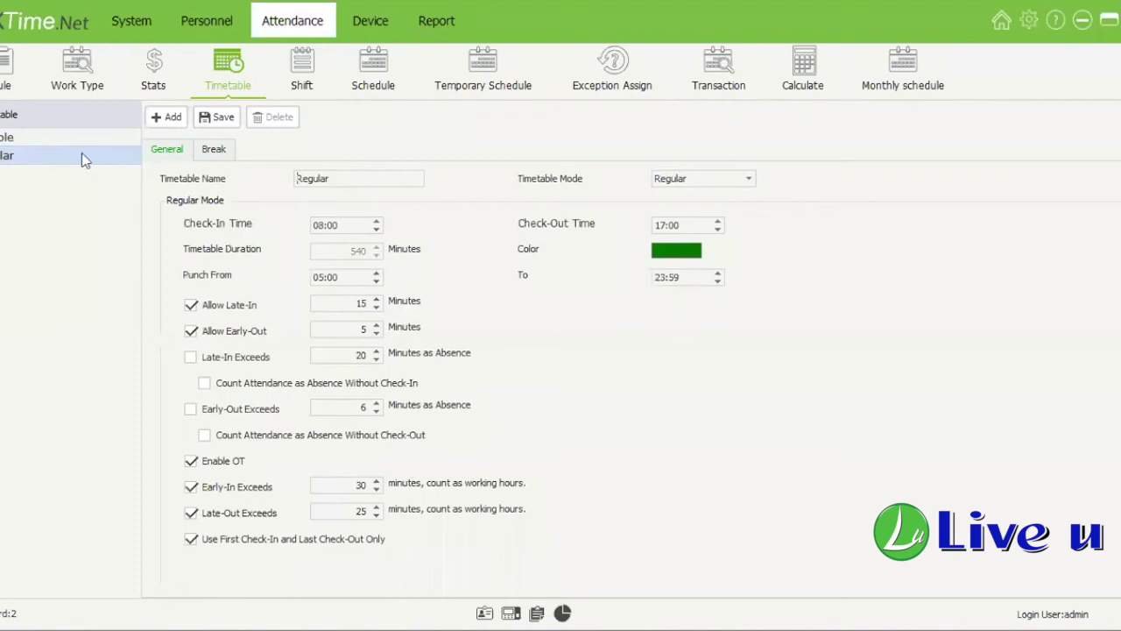
left_click(81, 138)
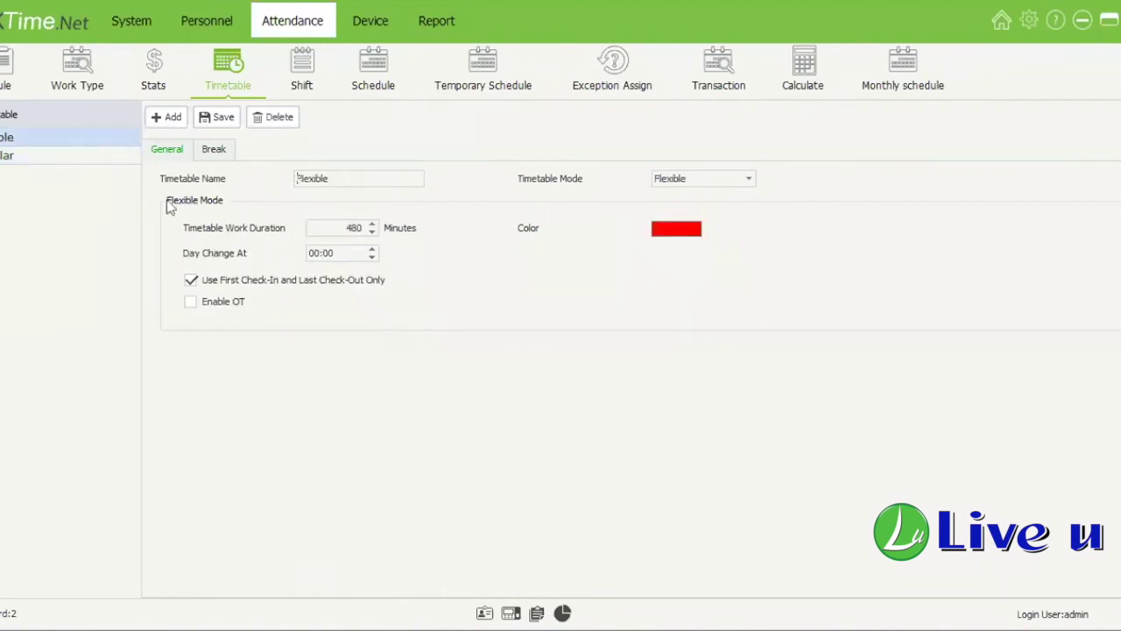
left_click(96, 156)
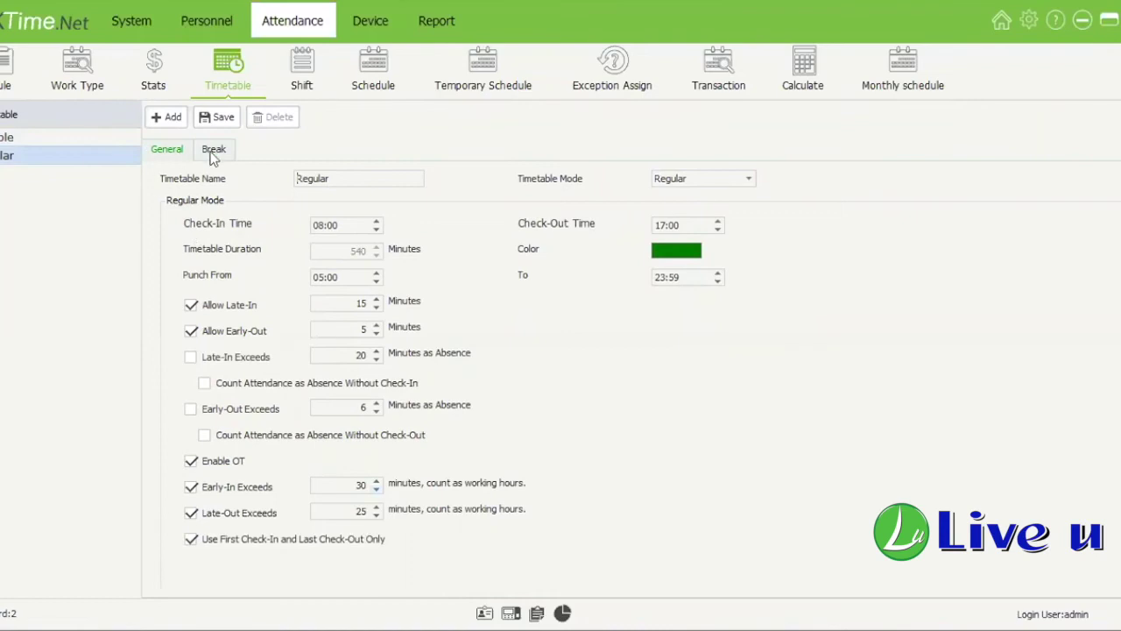
left_click(53, 140)
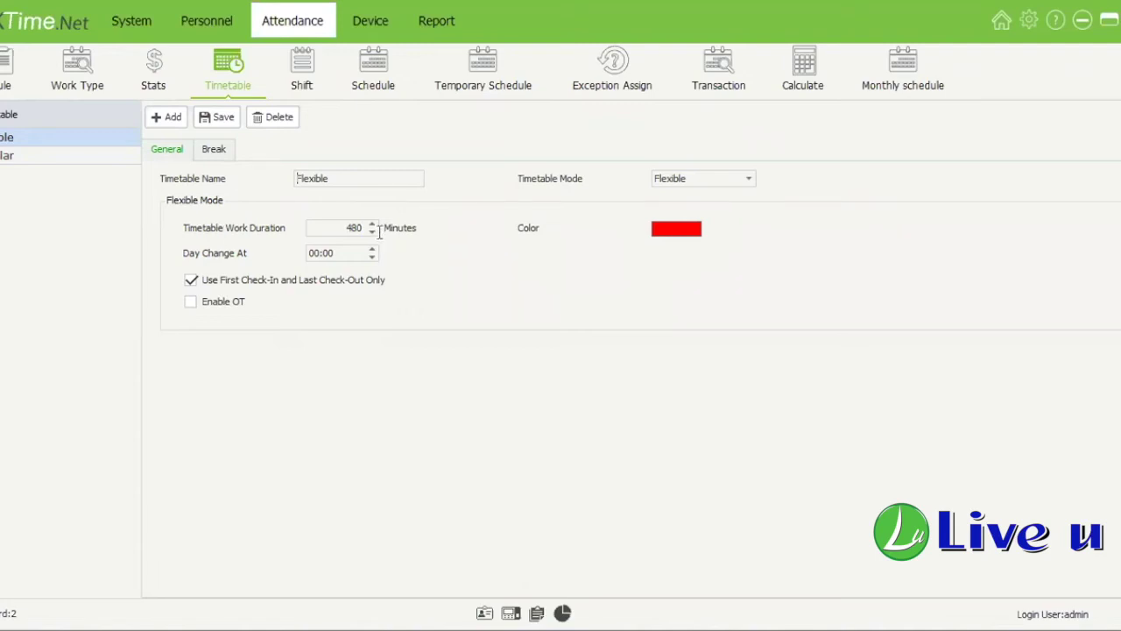
Step: Inspect Flexible's work duration and first-in/last-out option, then Regular's check-in and check-out hours
key("Tab")
left_click(347, 231)
key("ctrl+a")
left_click(191, 282)
left_click(254, 364)
left_click(70, 155)
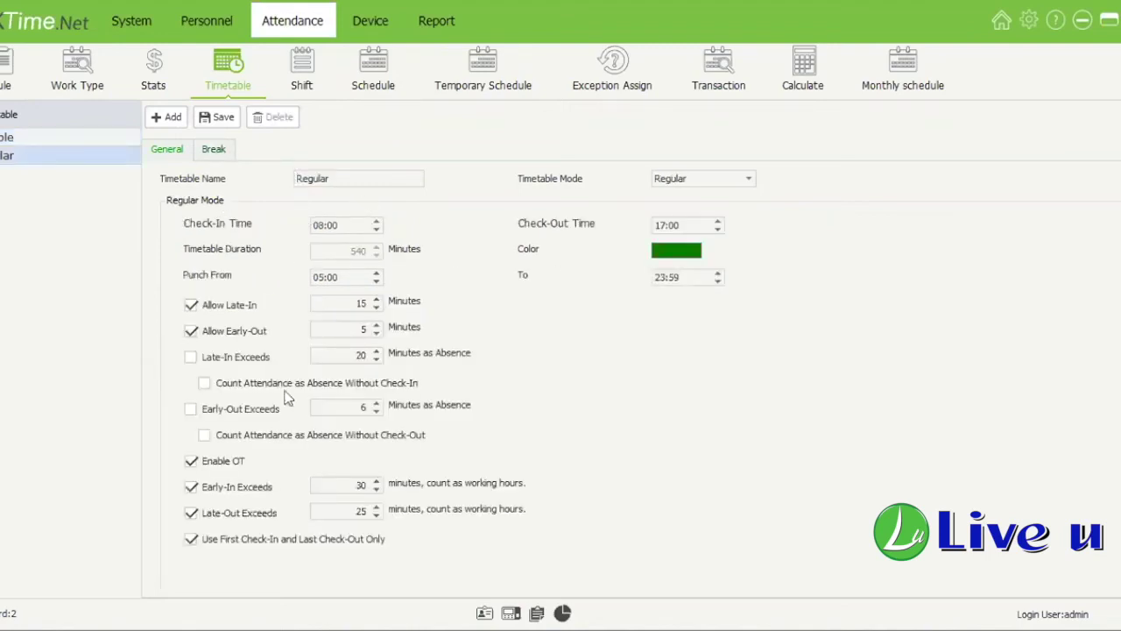
left_click(323, 226)
key("Tab")
Step: Change the Regular timetable's Punch From hour from 05 to 03
left_click(360, 276)
key("Tab")
left_click(711, 280)
Step: Keep the late-in allowance enabled and raise the early-out allowance to 10 minutes
left_click(356, 303)
left_click_drag(369, 304, 218, 310)
left_click(219, 311)
key("space")
left_click(362, 303)
double_click(363, 329)
type("10")
key("Tab")
Step: Try the late-in, early-out and missing check-in/check-out absence options, leaving them off
left_click(191, 357)
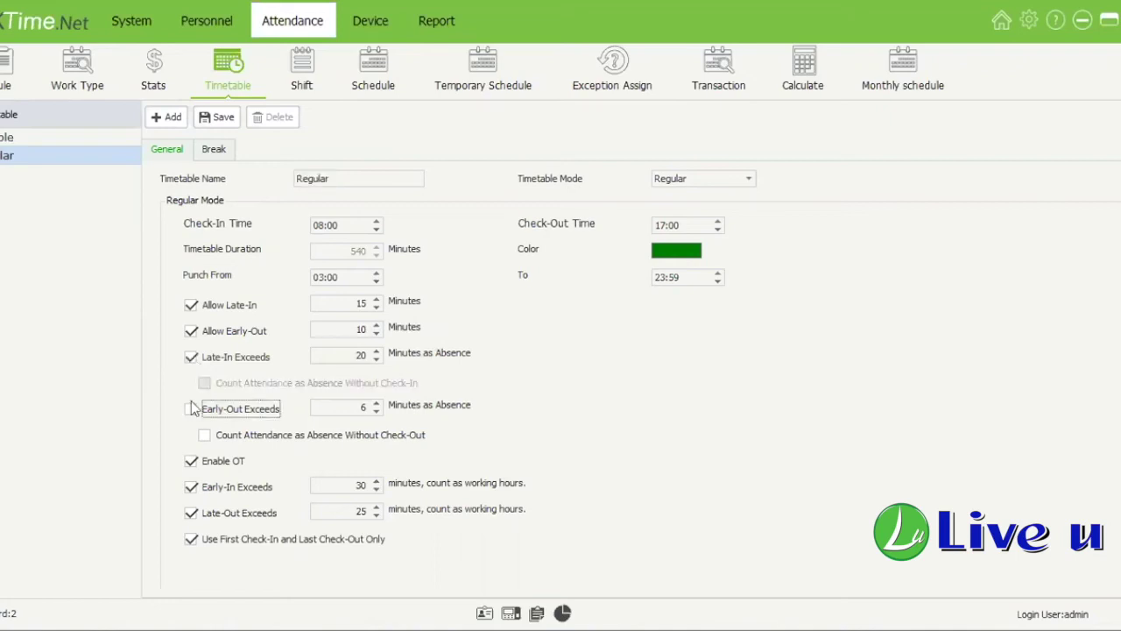
left_click(193, 407)
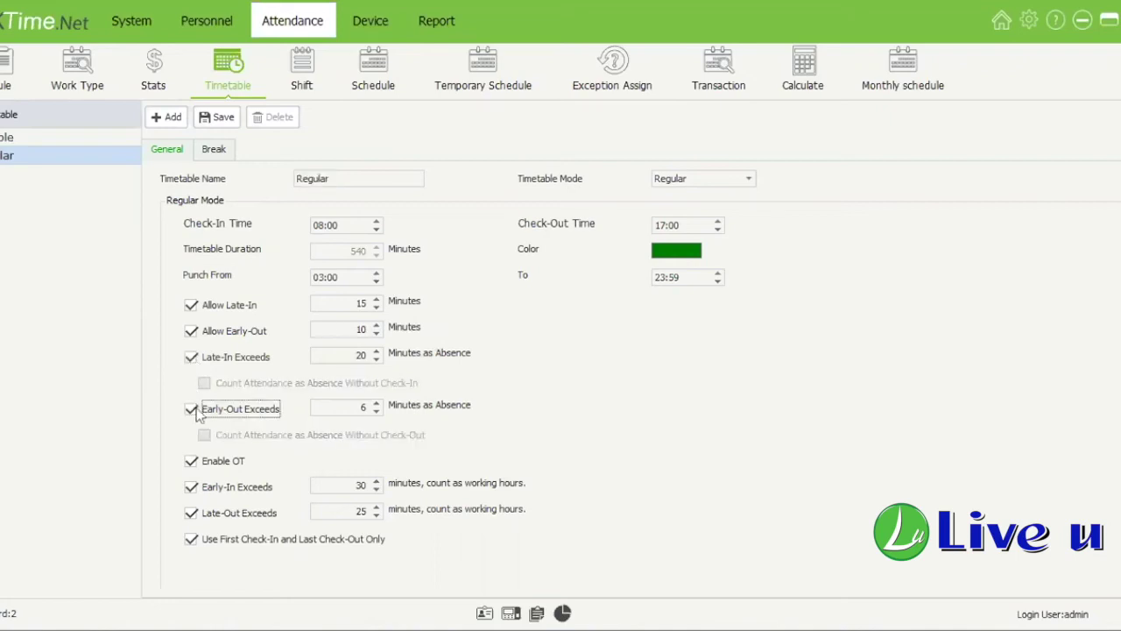
left_click(192, 357)
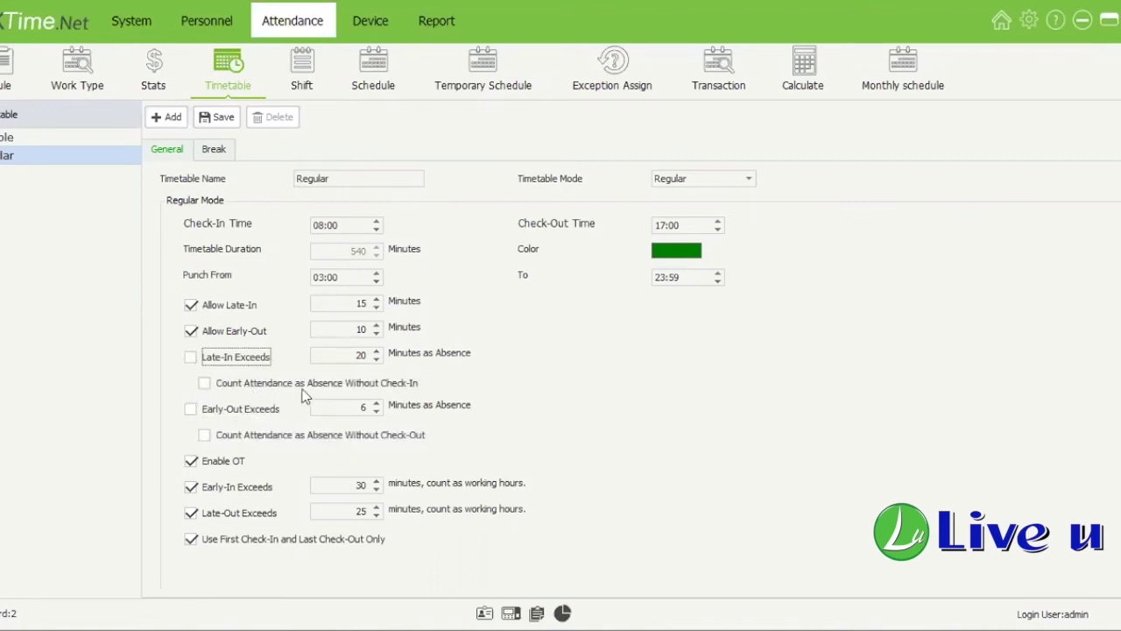
left_click(302, 388)
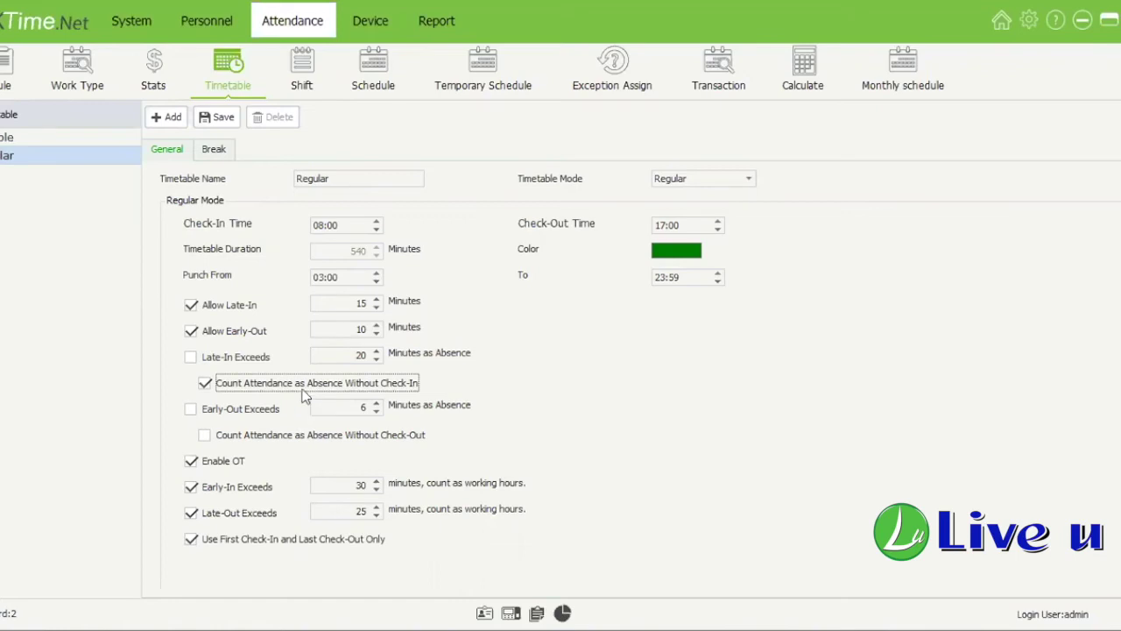
left_click(302, 389)
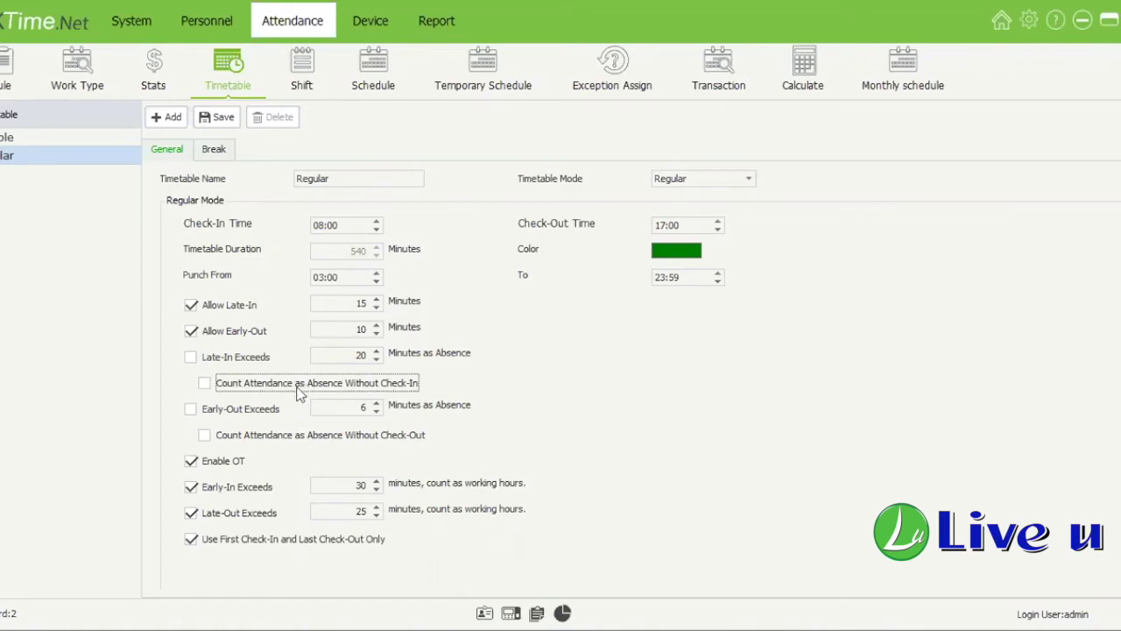
left_click(308, 431)
left_click(287, 438)
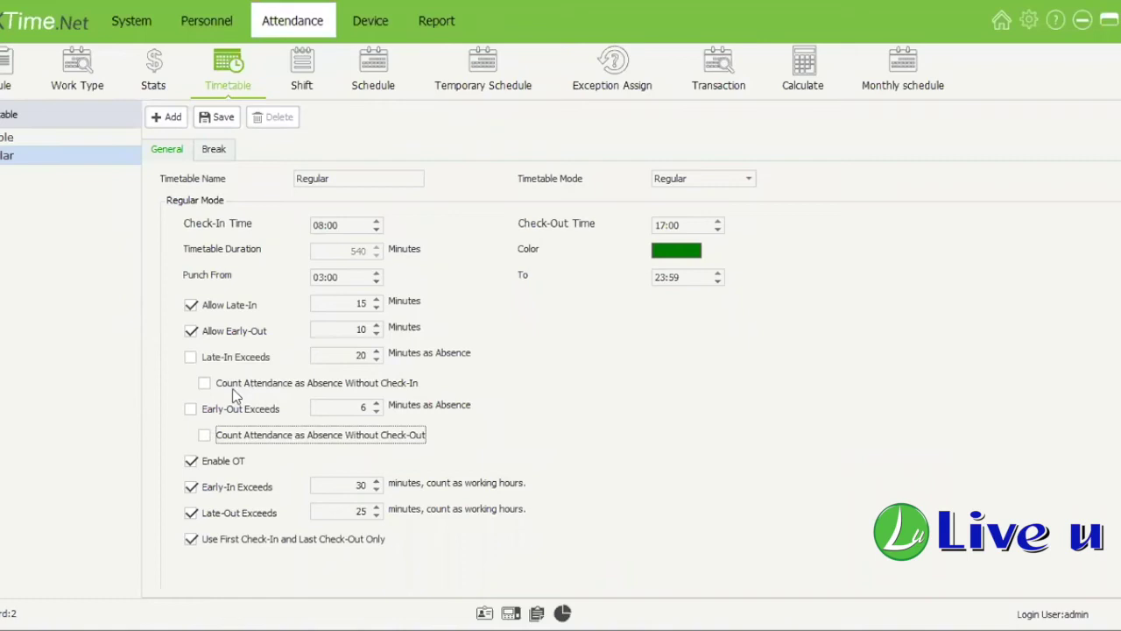
left_click(220, 384)
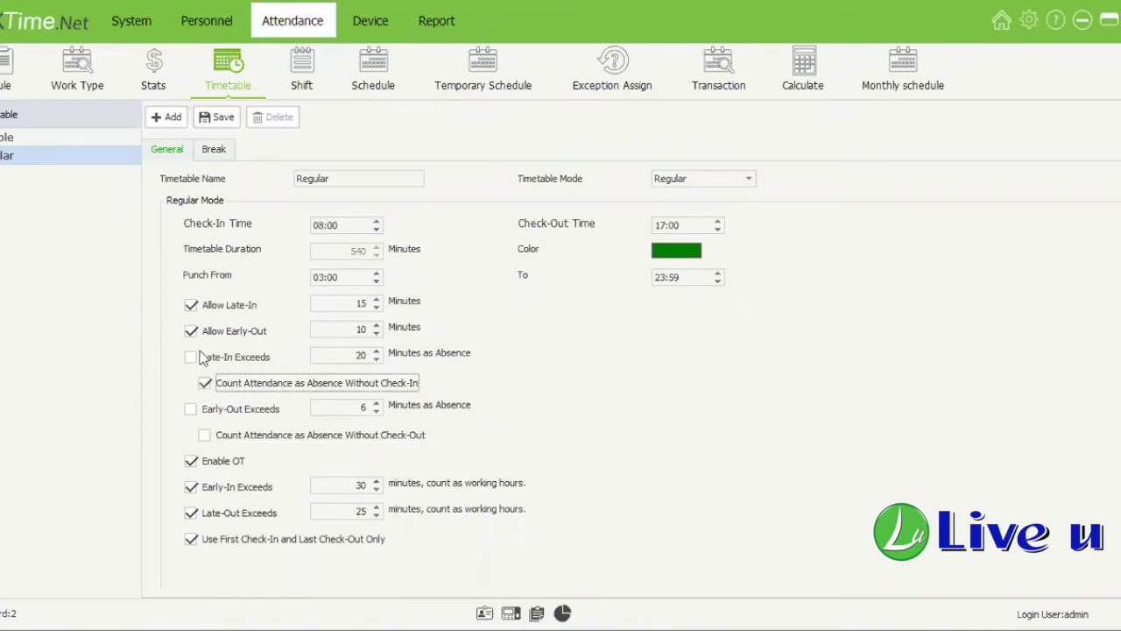
key("space")
Step: Enable the early-out absence threshold, lower its minutes, save the timetable, then disable it
left_click(253, 358)
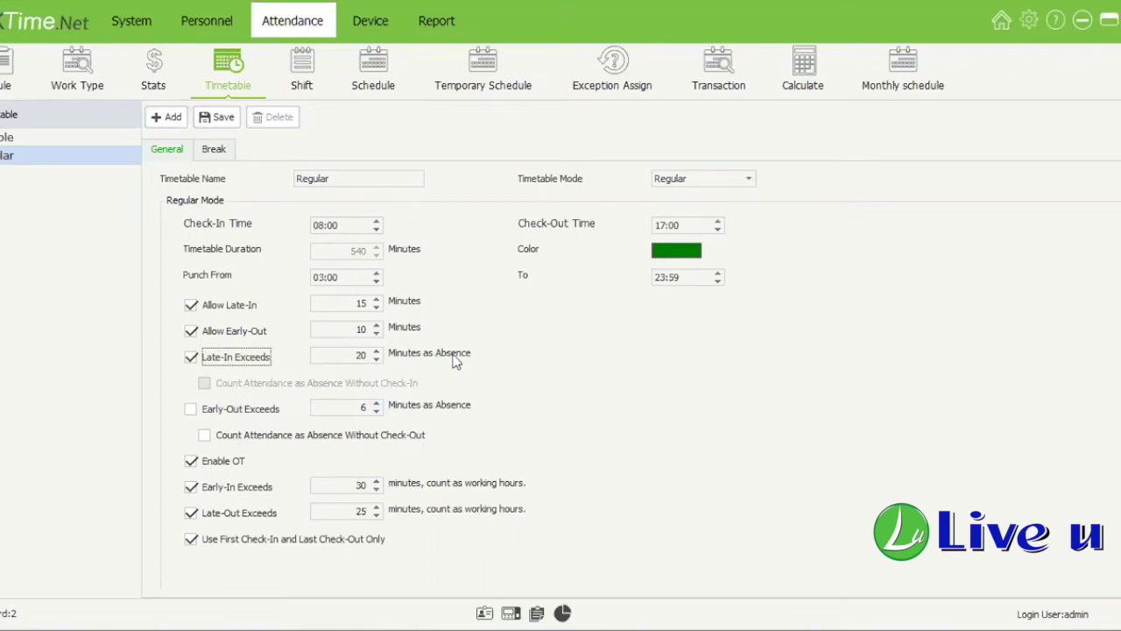
left_click(192, 358)
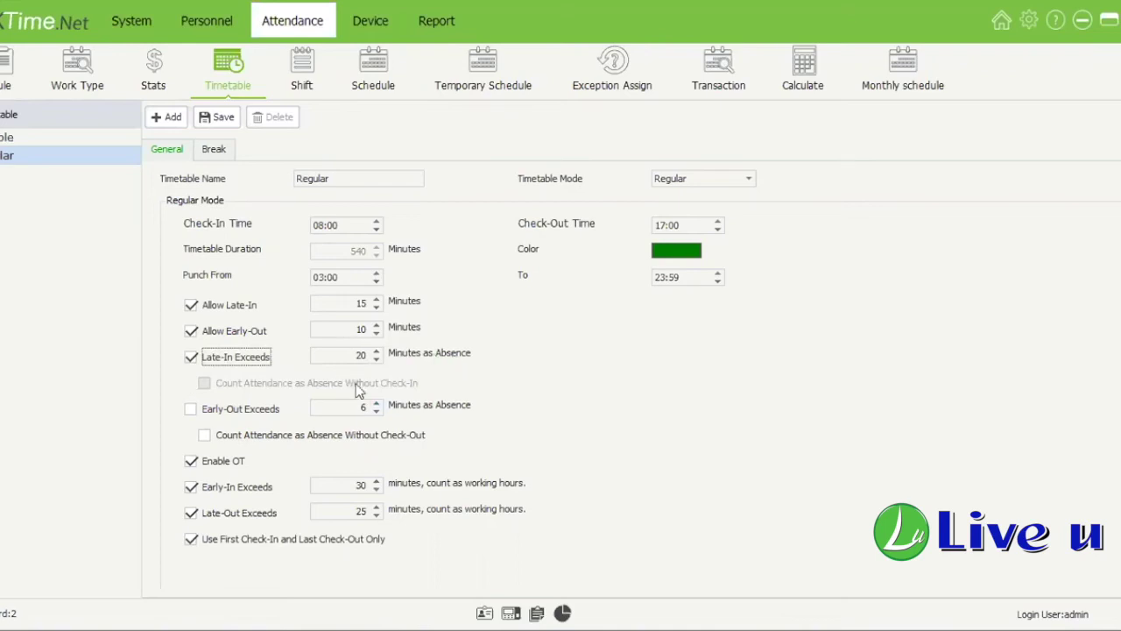
left_click(223, 412)
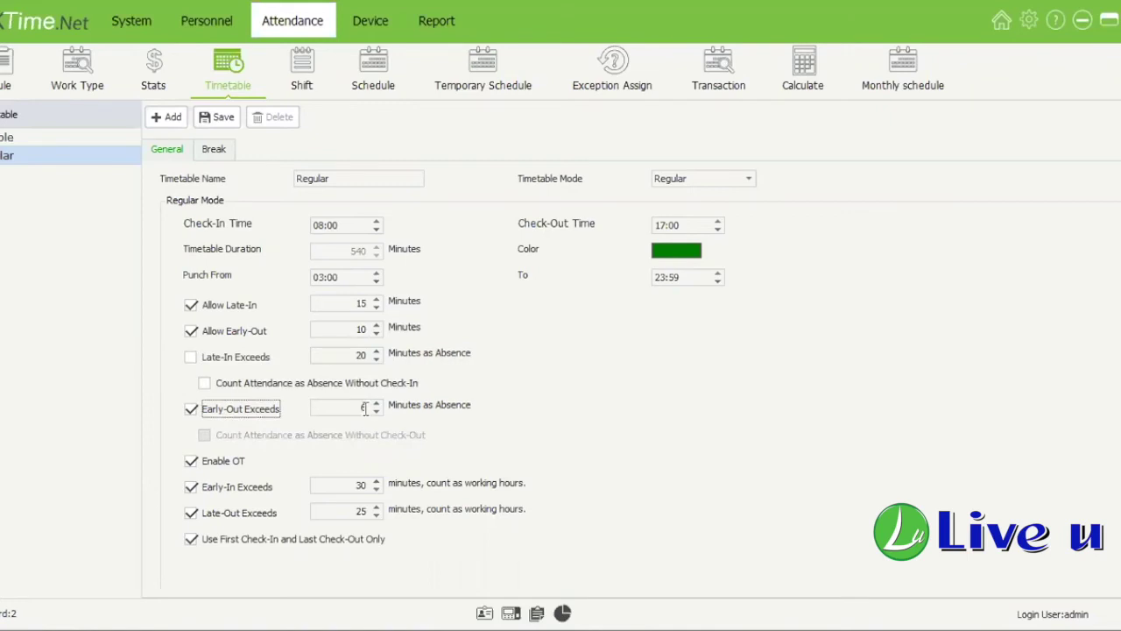
left_click(376, 411)
left_click(220, 116)
left_click(191, 410)
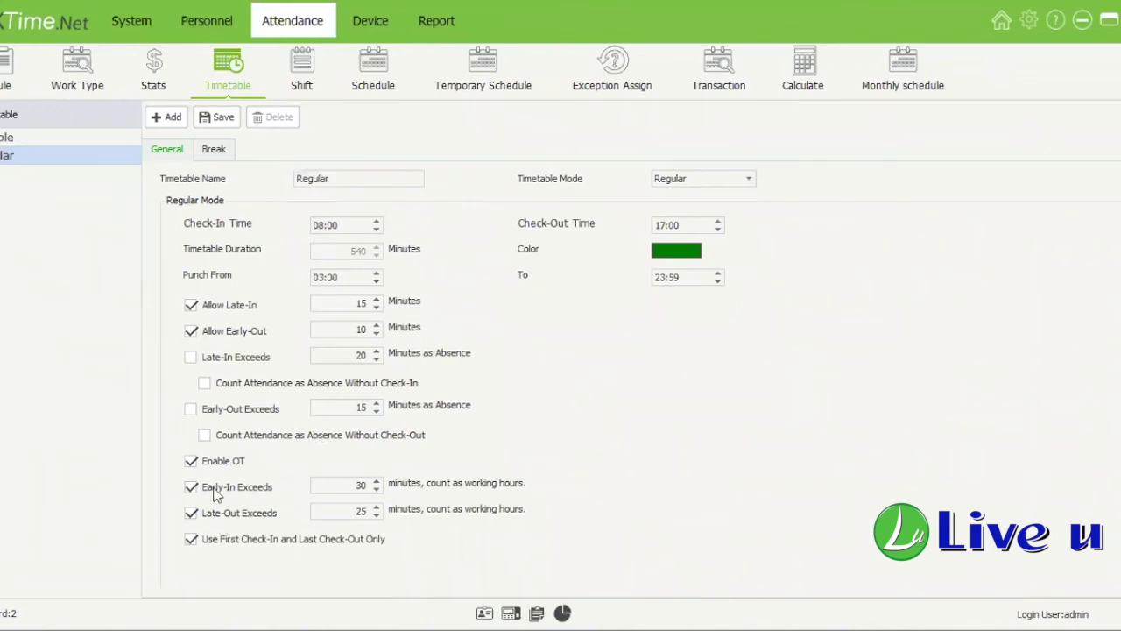
left_click(326, 277)
left_click(224, 543)
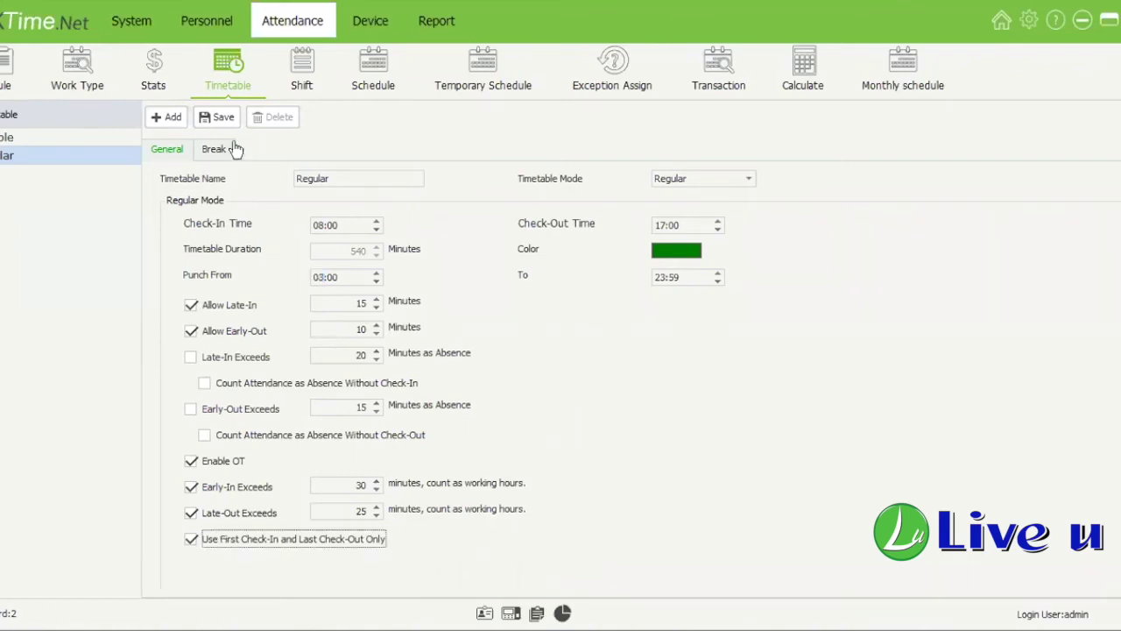
key("Tab")
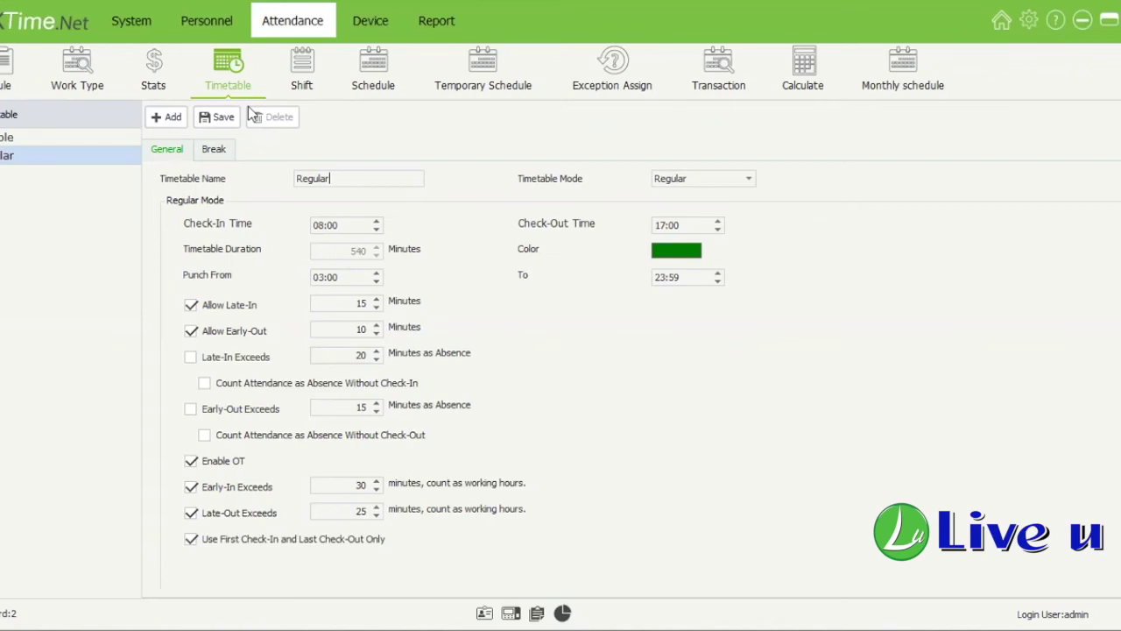
Step: Keep 'Use First Check-In and Last Check-Out Only' on and review the Lunch and Tea Time breaks
left_click(193, 541)
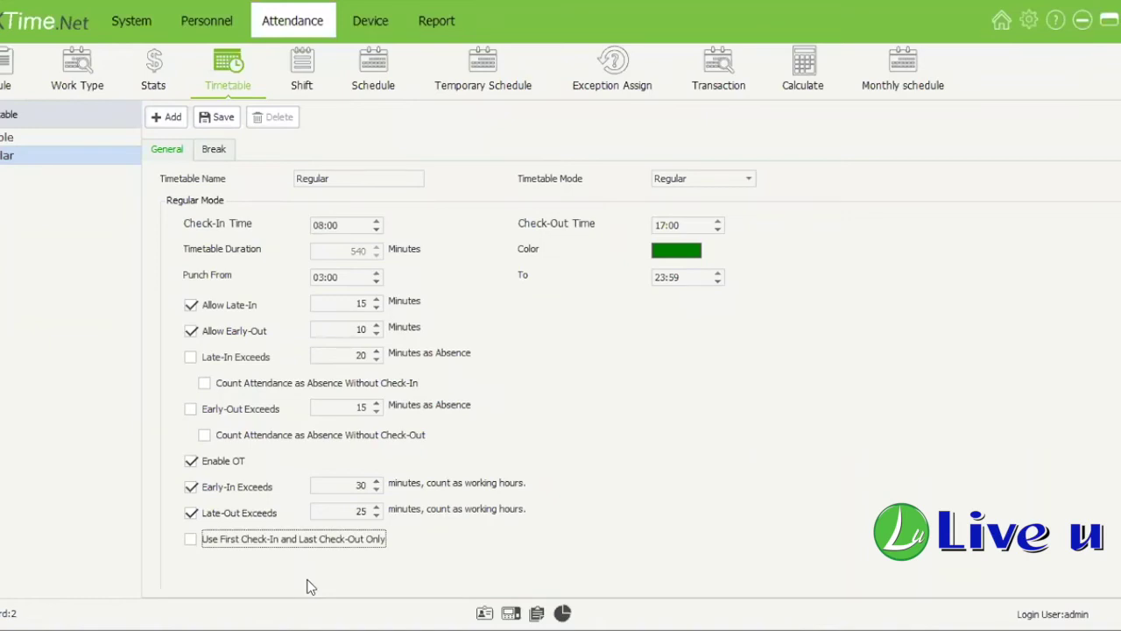
left_click(190, 540)
left_click(217, 150)
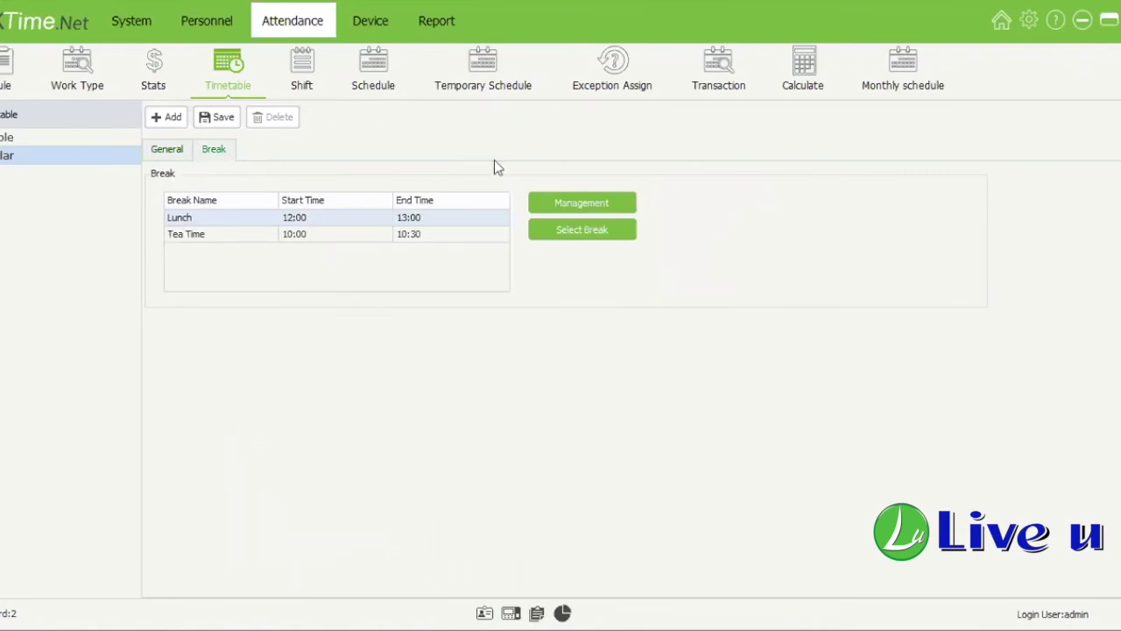
left_click(593, 207)
Step: Add and save a break named 'Break' running 14:00 to 15:00
left_click(594, 206)
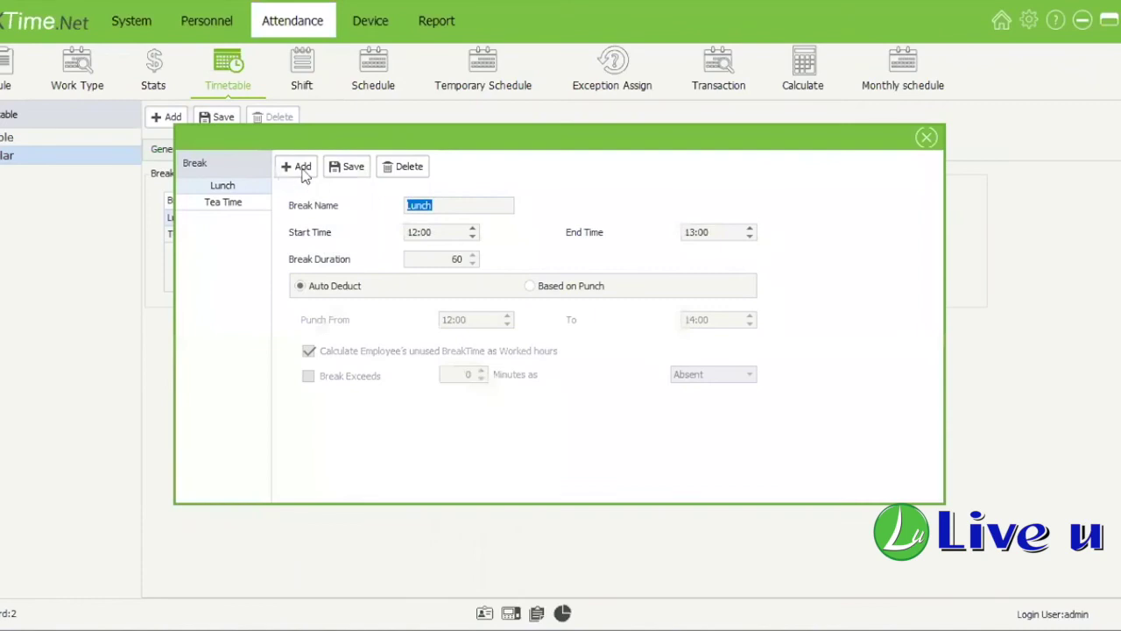
left_click(302, 169)
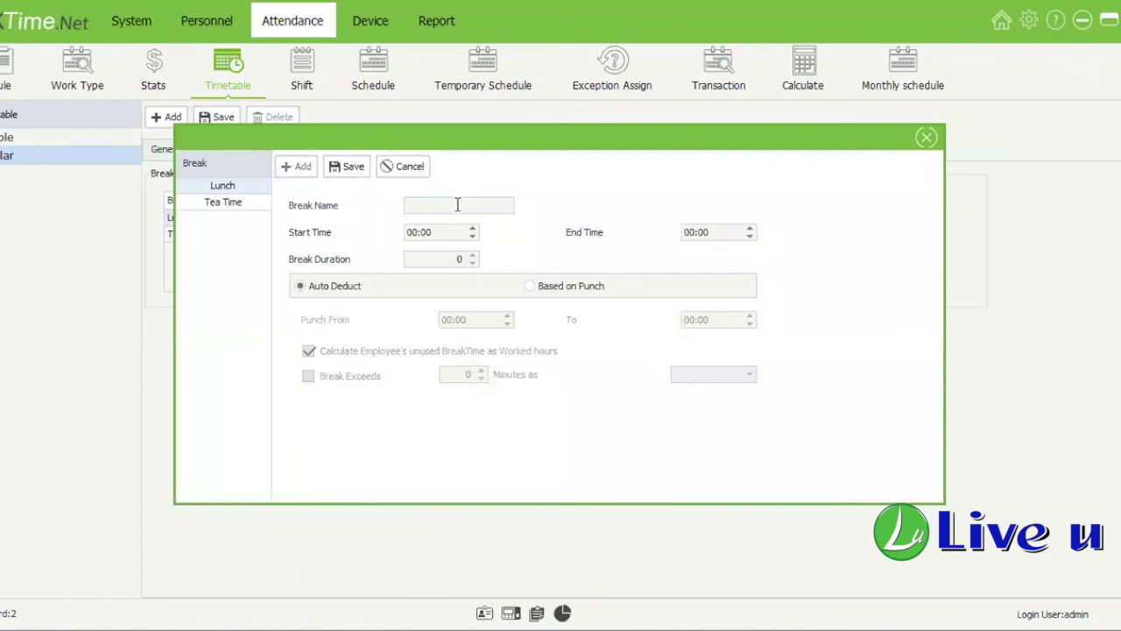
type("Break")
left_click(406, 233)
type("14")
left_click(692, 232)
type("15")
left_click(347, 181)
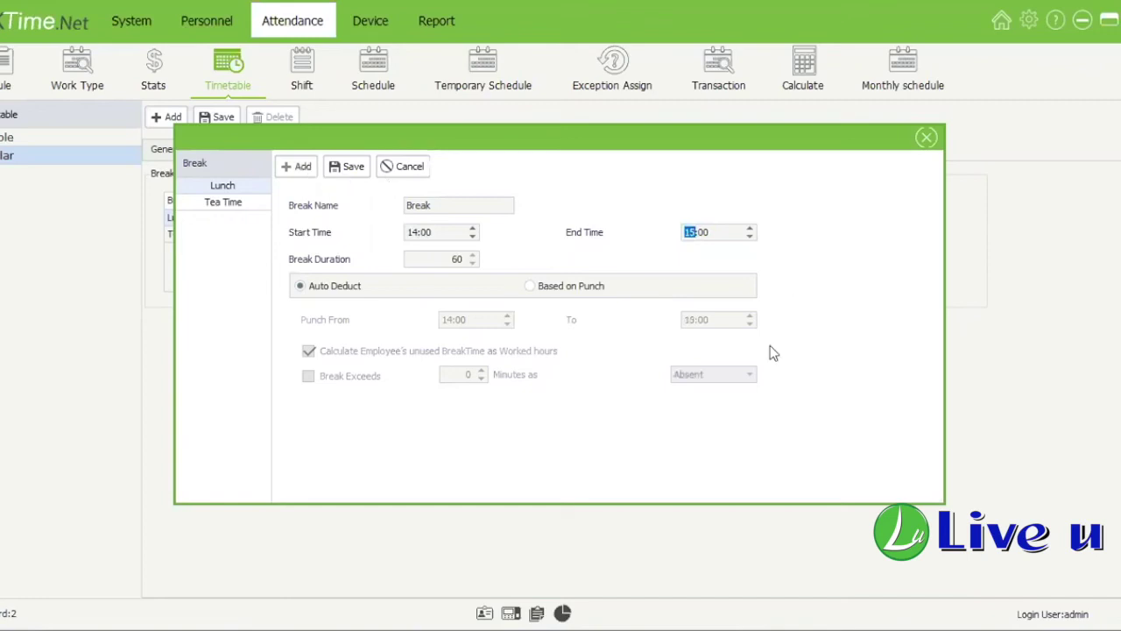
left_click(234, 202)
left_click(233, 215)
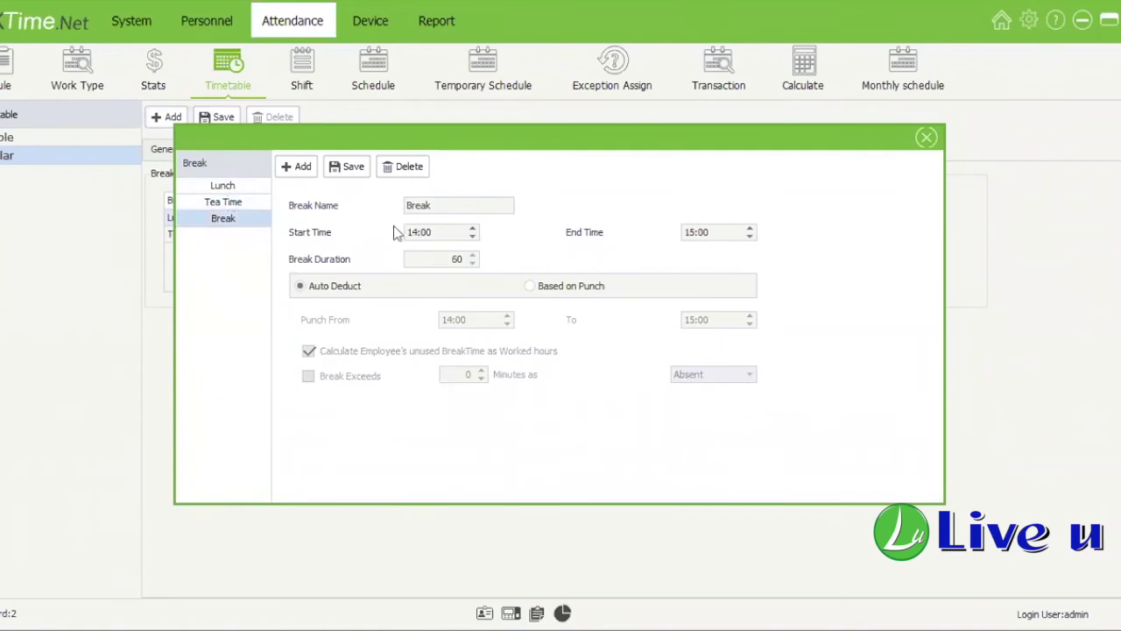
Step: Check Tea Time's unused-break and Break Exceeds options, restore them, save and close the editor
key("Up")
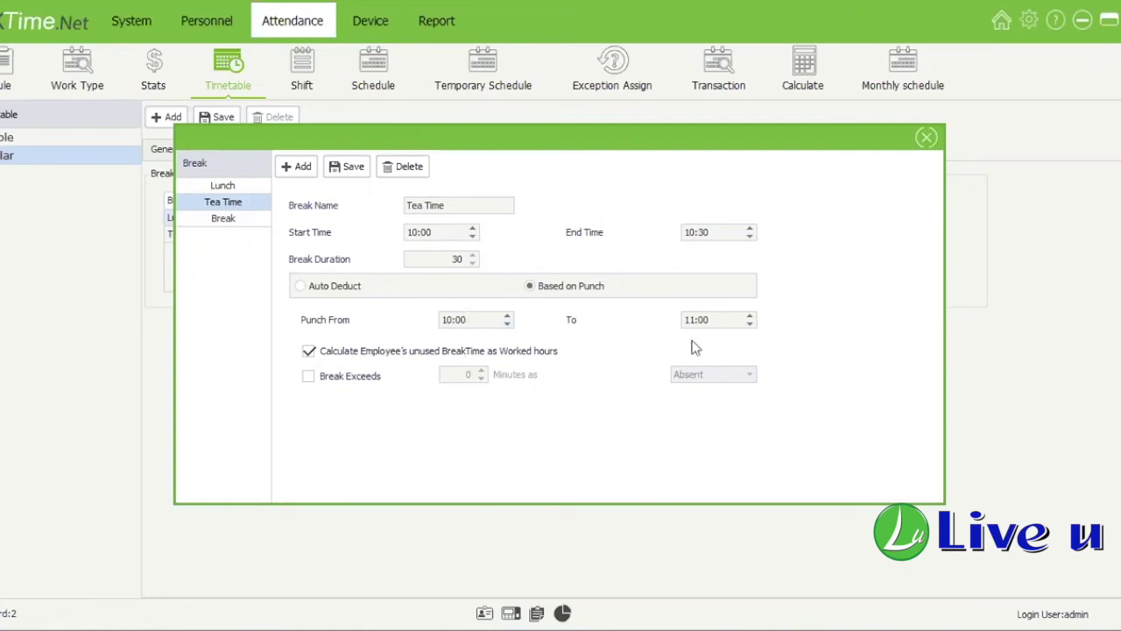
left_click(455, 261)
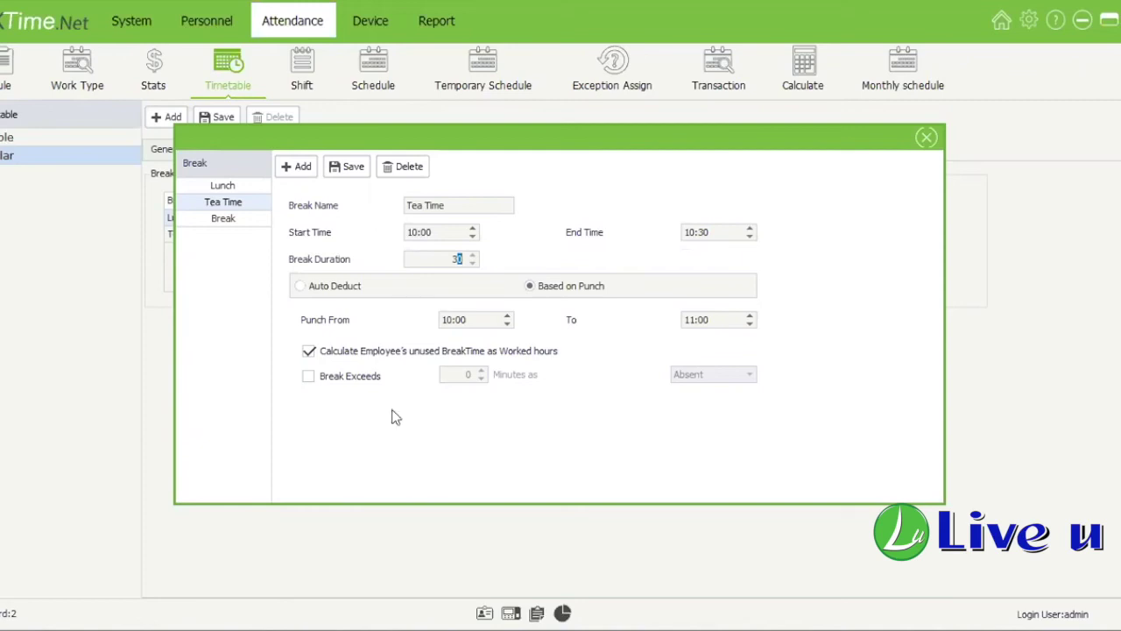
left_click(355, 350)
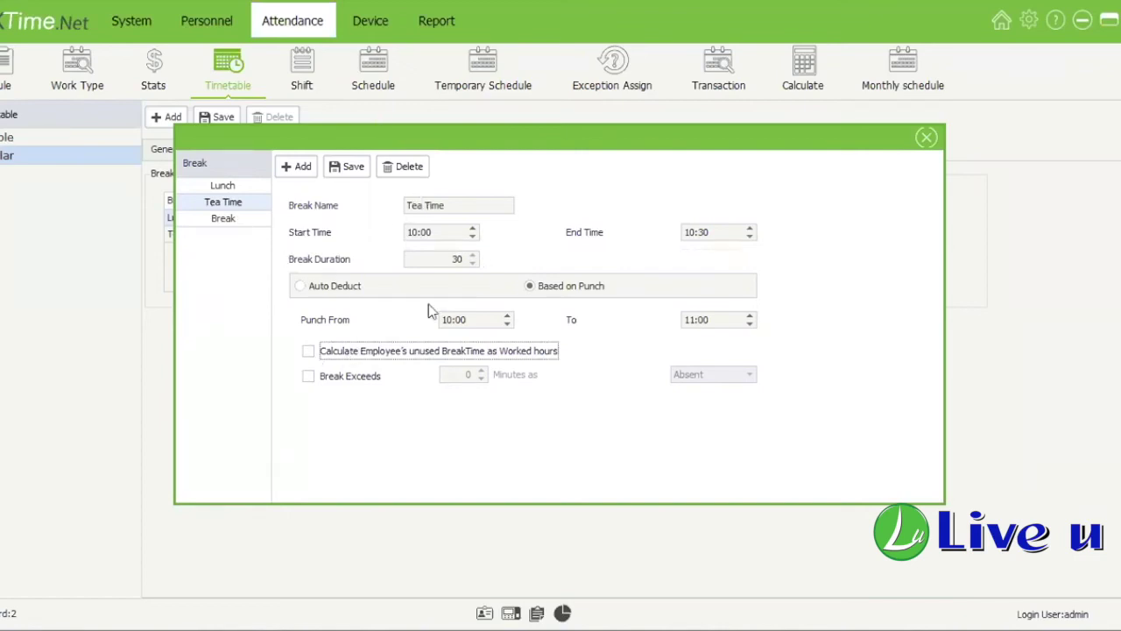
left_click(312, 352)
left_click(311, 376)
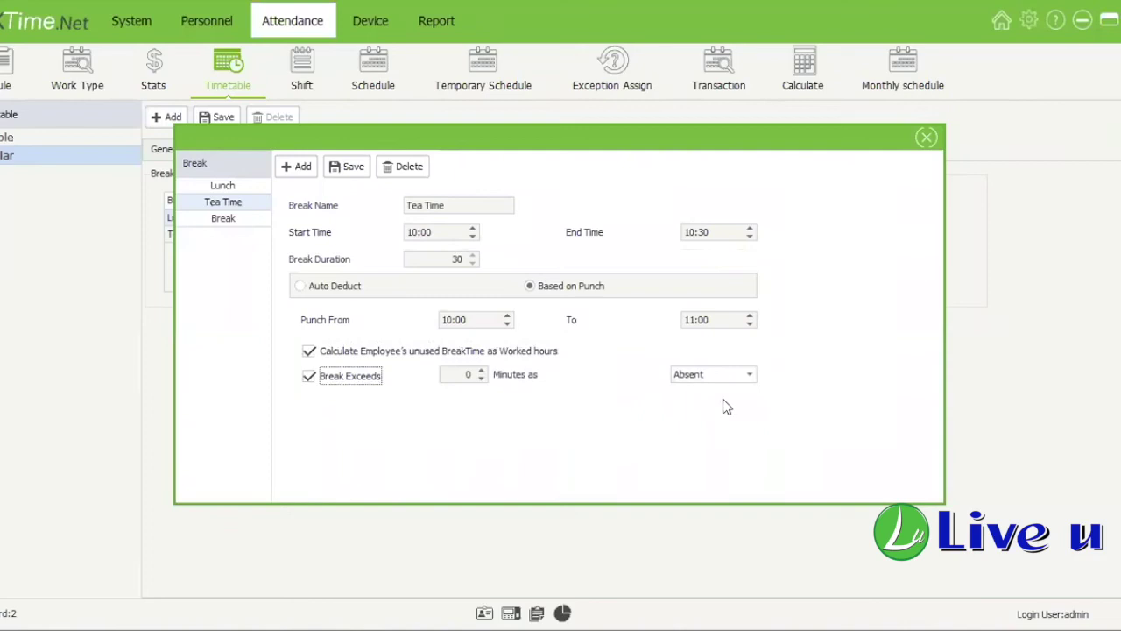
left_click(723, 375)
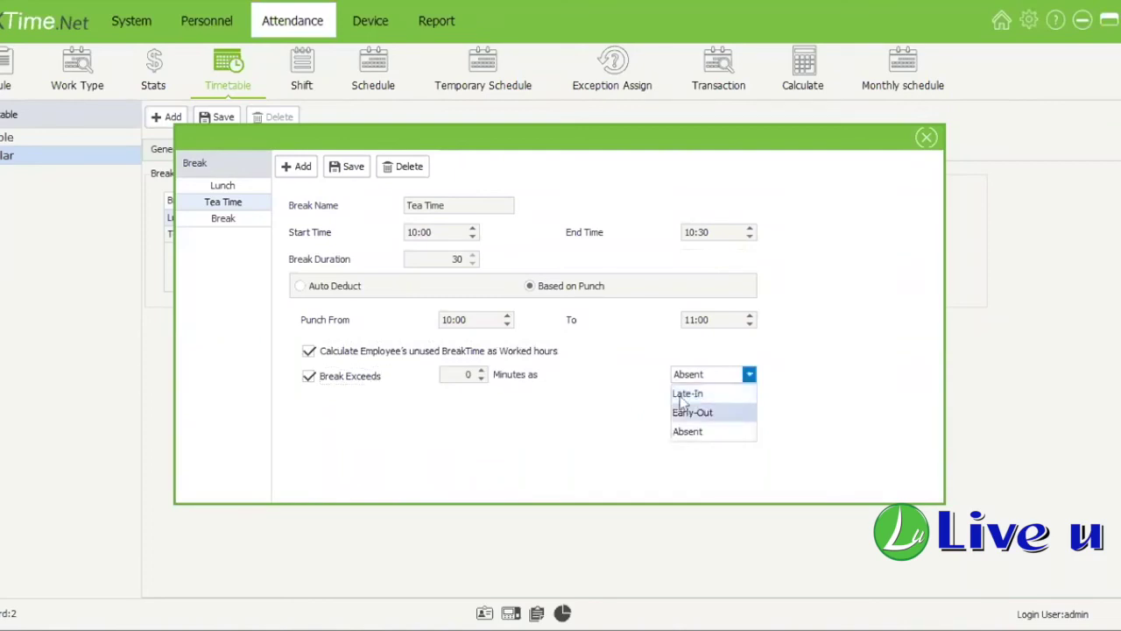
left_click(310, 379)
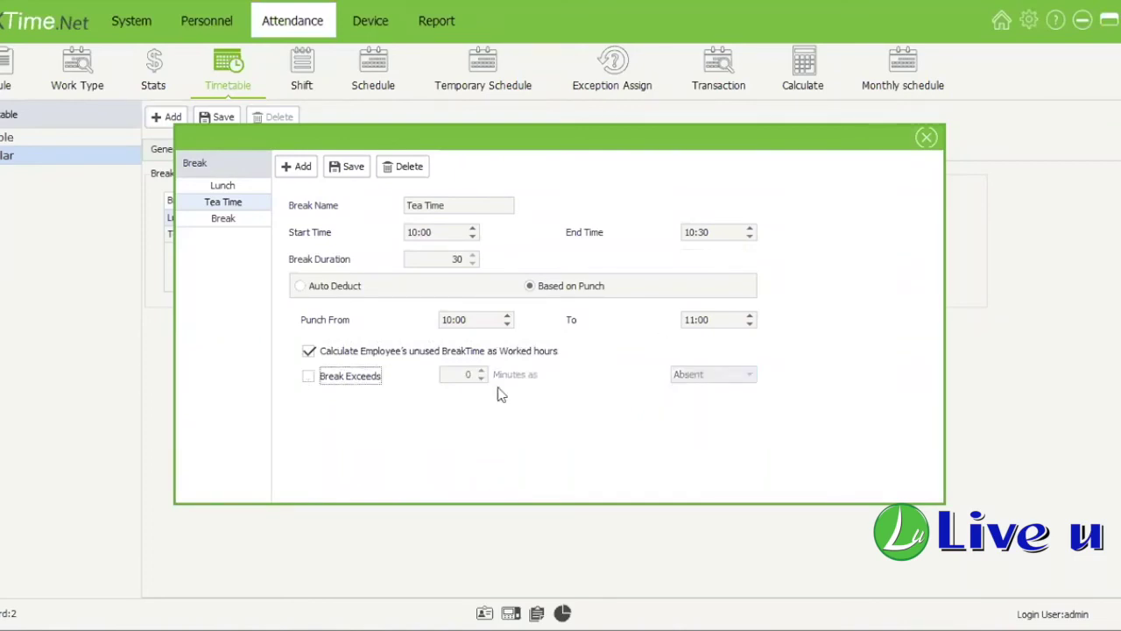
left_click(349, 166)
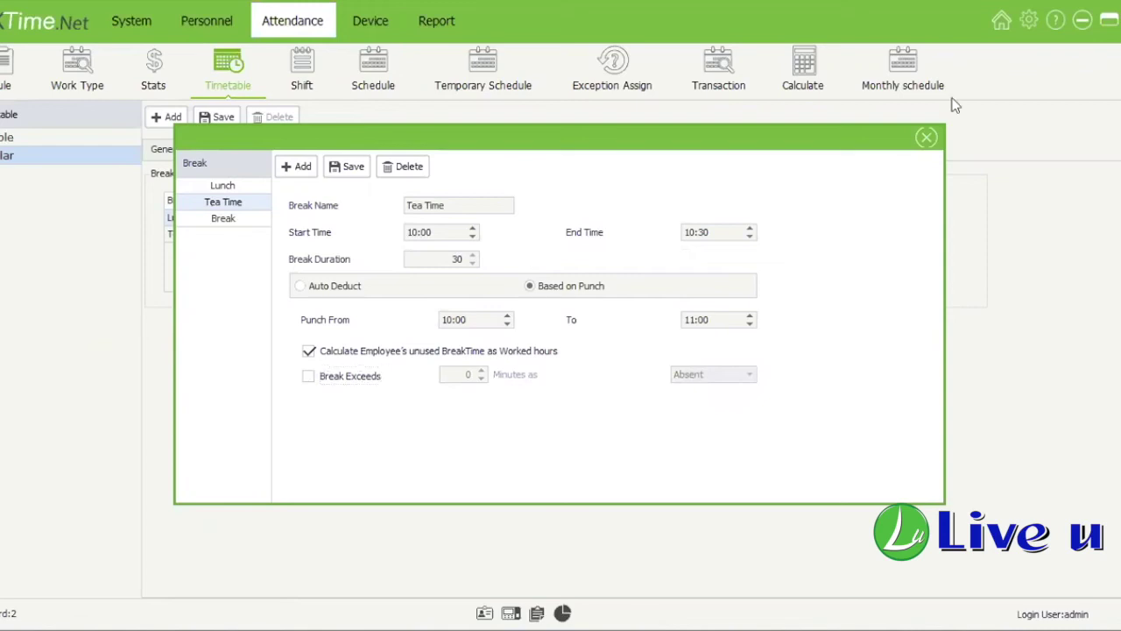
left_click(927, 138)
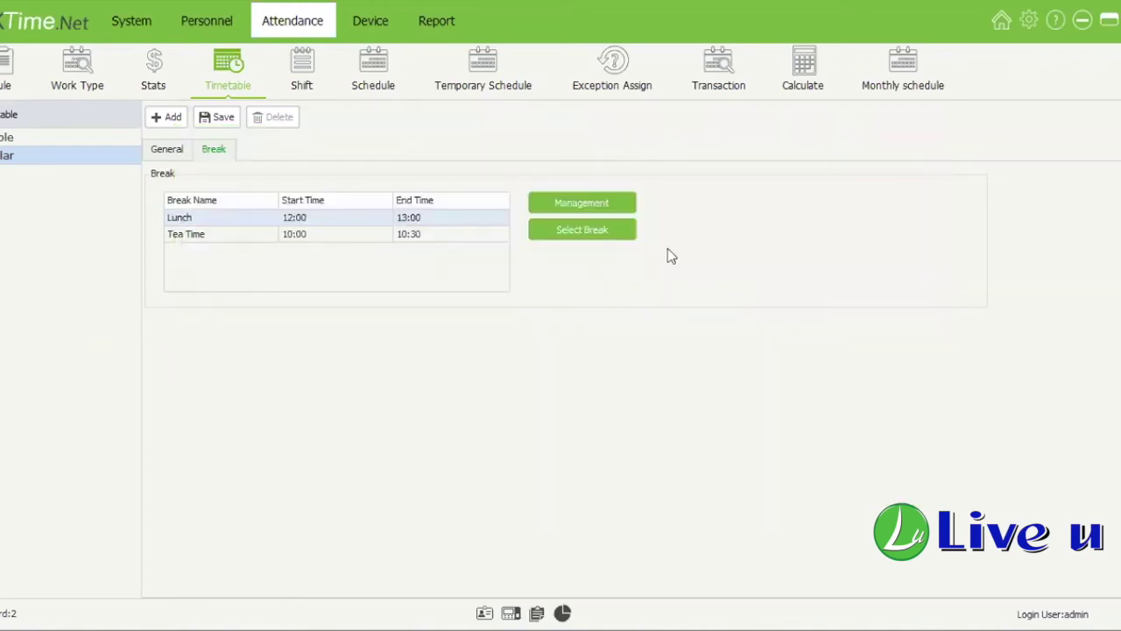
Step: Select the Lunch, Tea Time and Break breaks for the Regular timetable
left_click(566, 229)
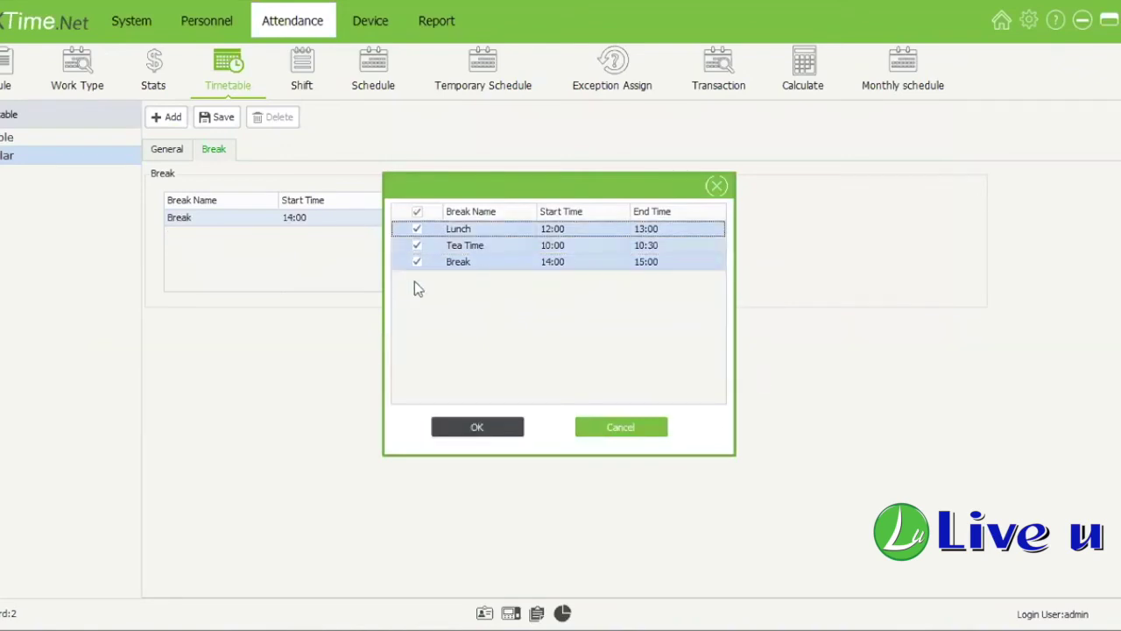
key("Return")
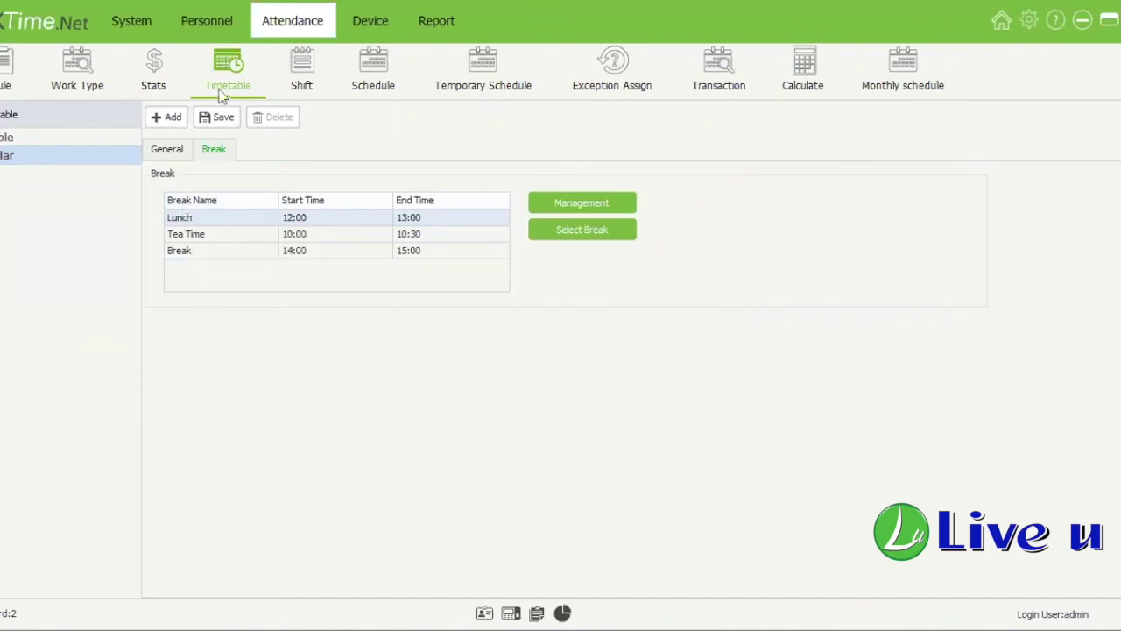
Step: On the Shift page, browse the esxdrctfvgb, Flex and Default shifts, then add a new shift
left_click(301, 88)
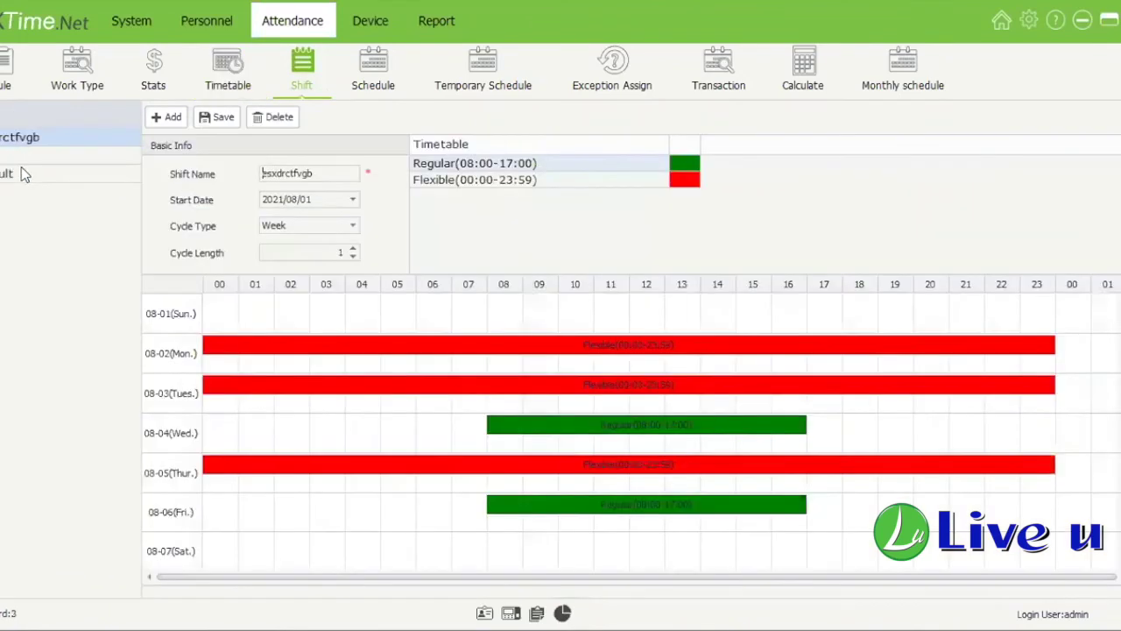
left_click(35, 153)
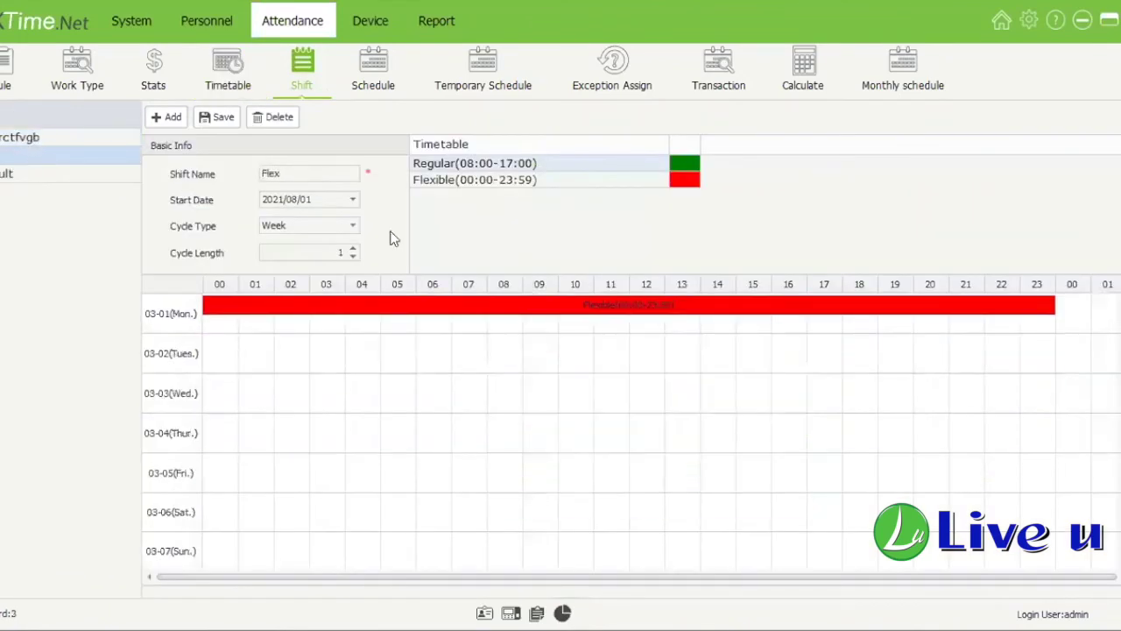
left_click(12, 138)
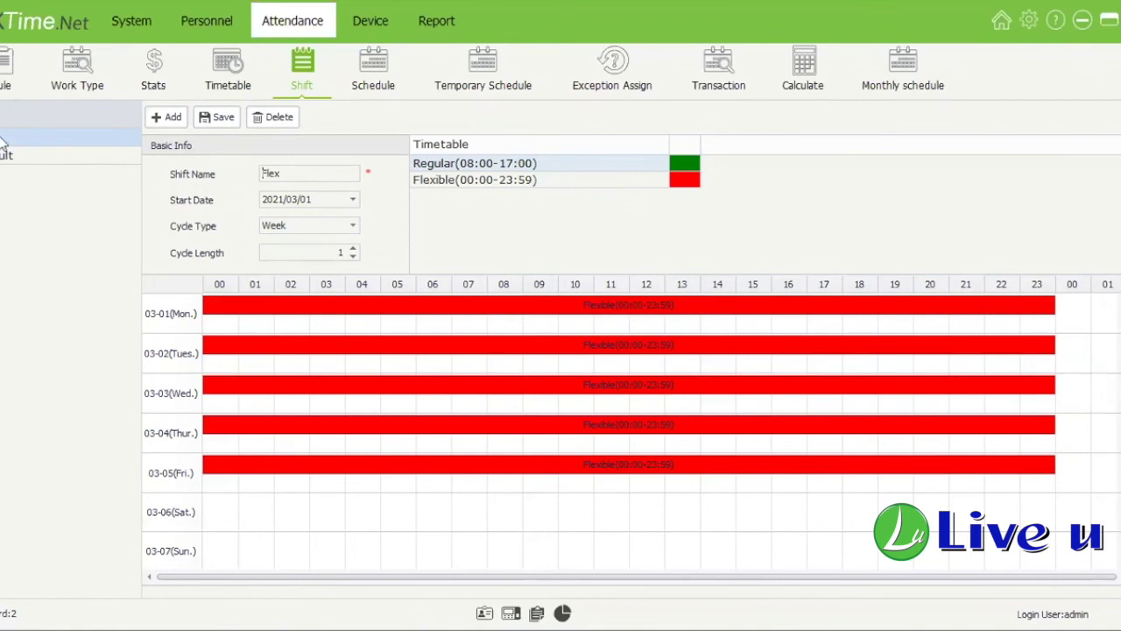
left_click(70, 153)
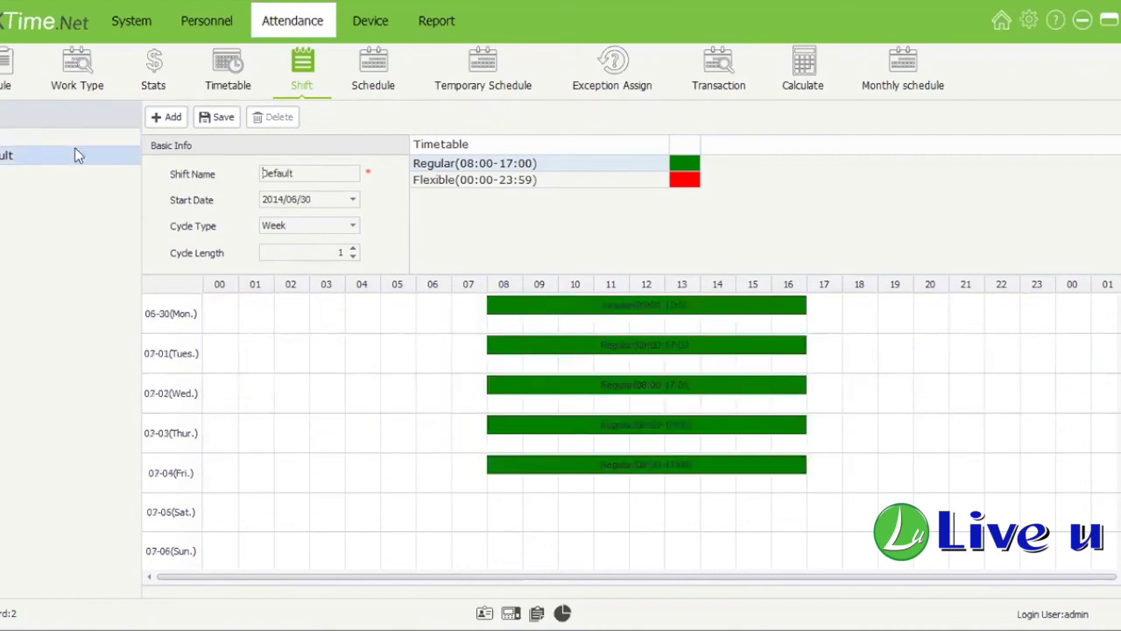
left_click(74, 140)
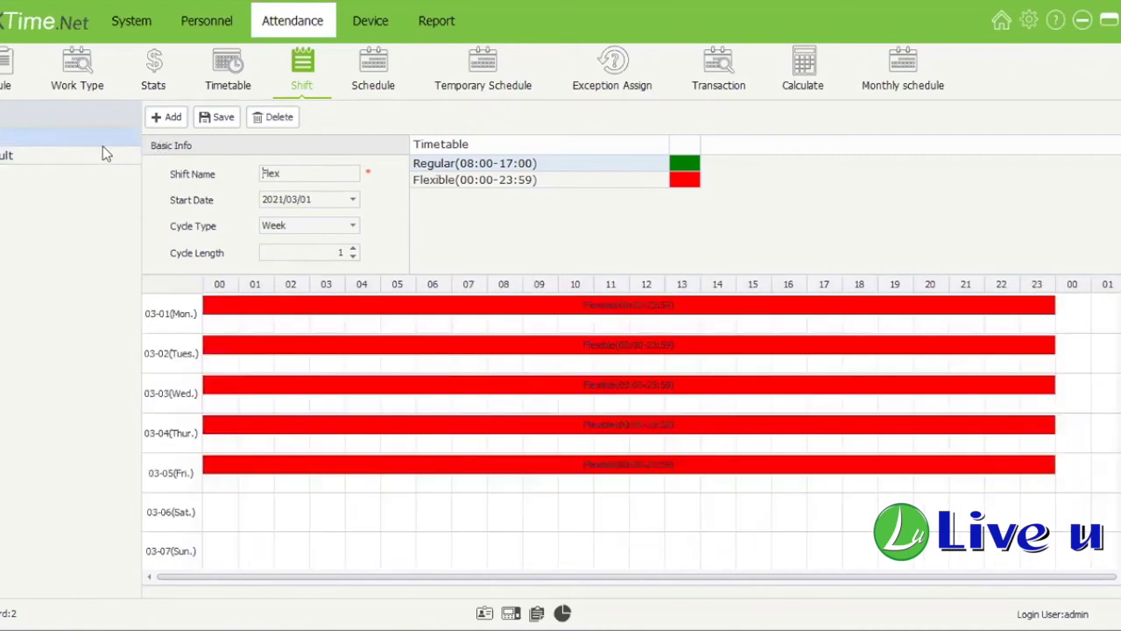
left_click(102, 151)
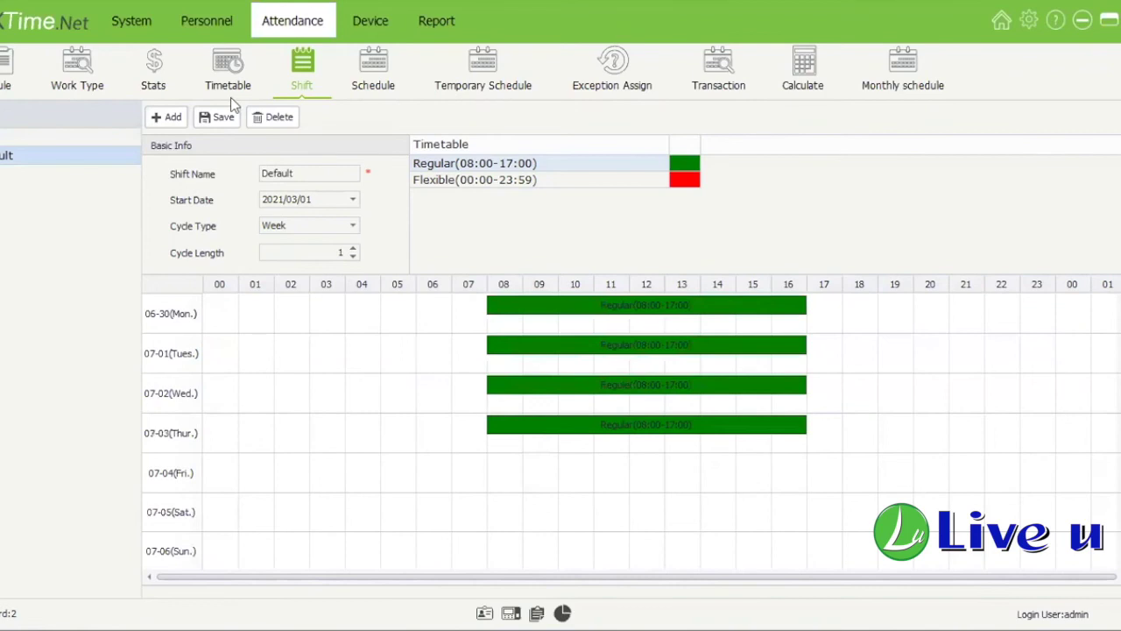
left_click(166, 116)
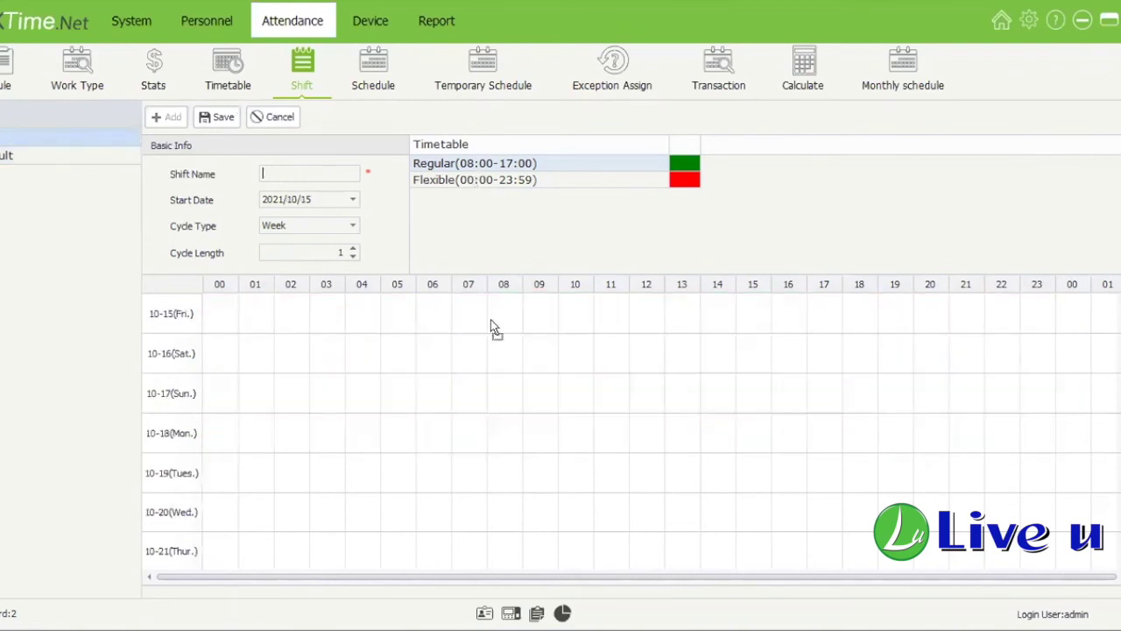
Step: Place Regular on 10-15, 10-16, 10-18 and Flexible on 10-17, 10-19, then reopen Flex shift
left_click(541, 168)
left_click(386, 314)
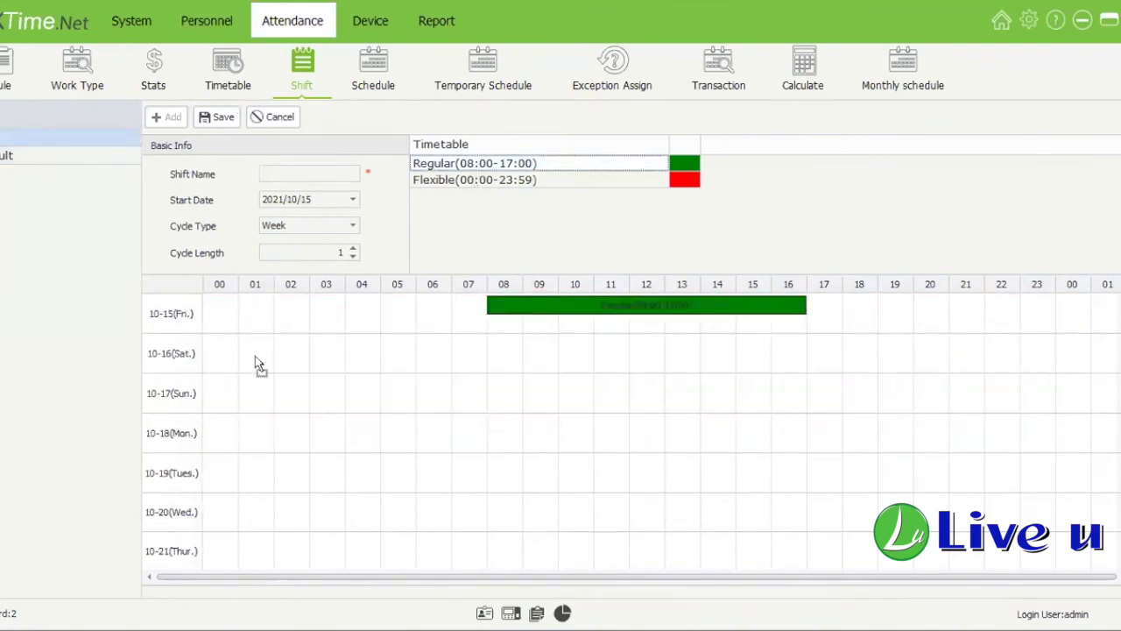
left_click(416, 344)
left_click(588, 180)
left_click_drag(588, 181, 679, 469)
left_click_drag(627, 179, 578, 387)
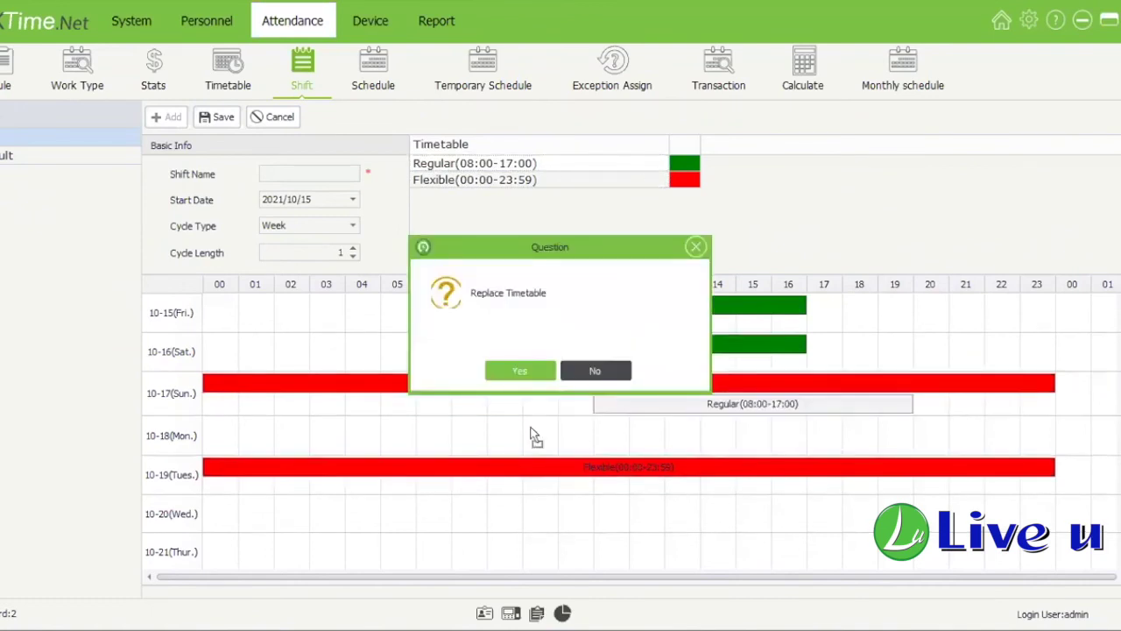
key("Return")
left_click_drag(640, 169, 628, 387)
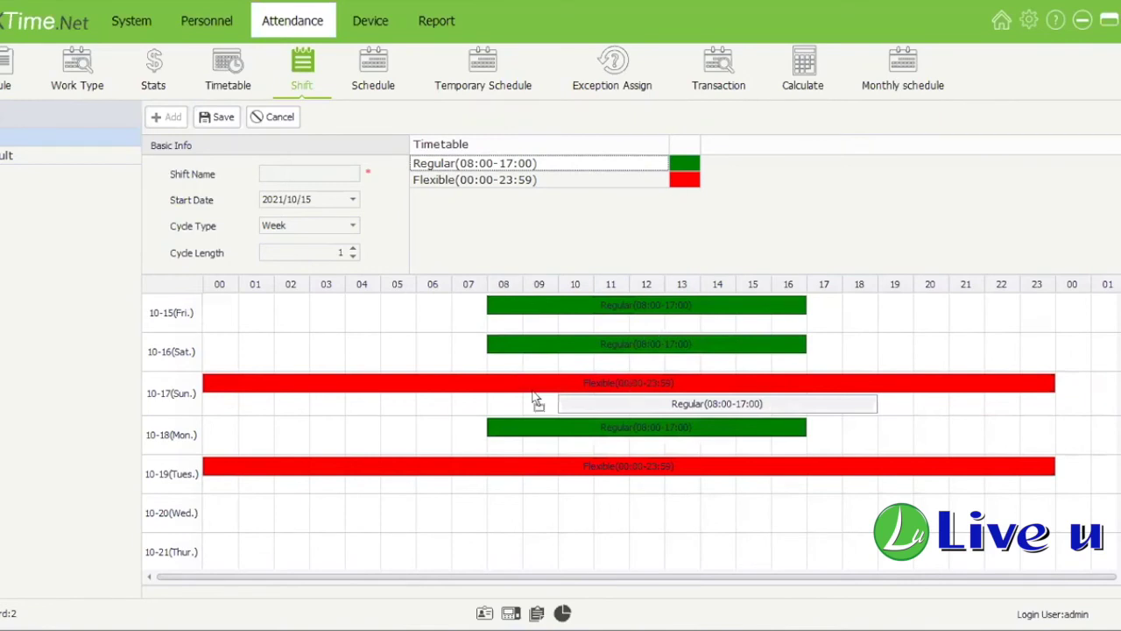
left_click(534, 400)
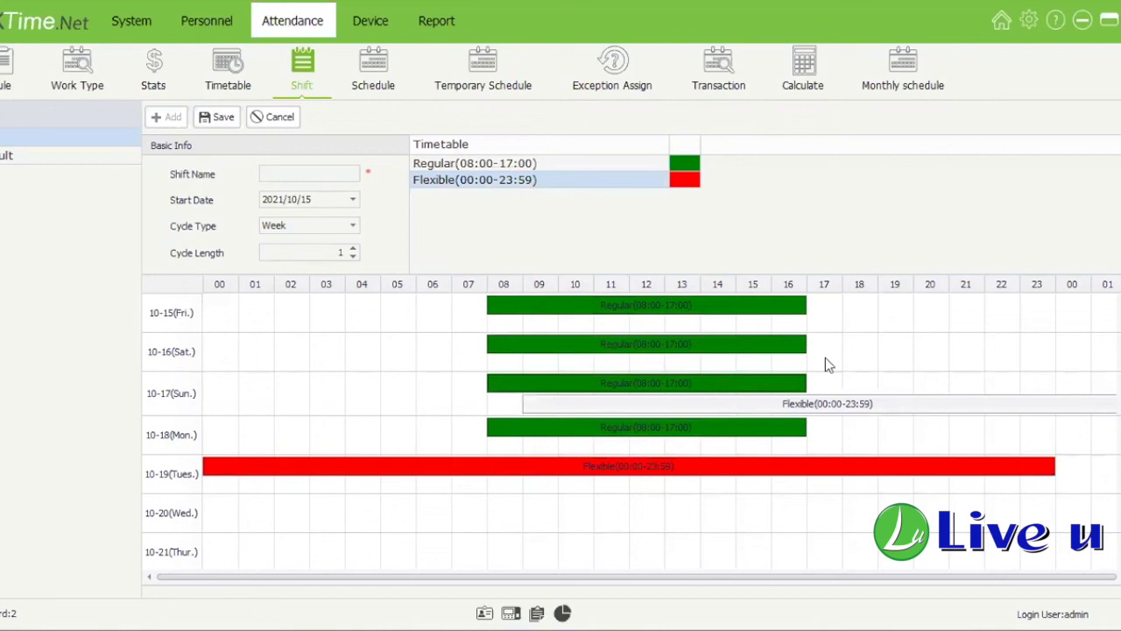
left_click(874, 403)
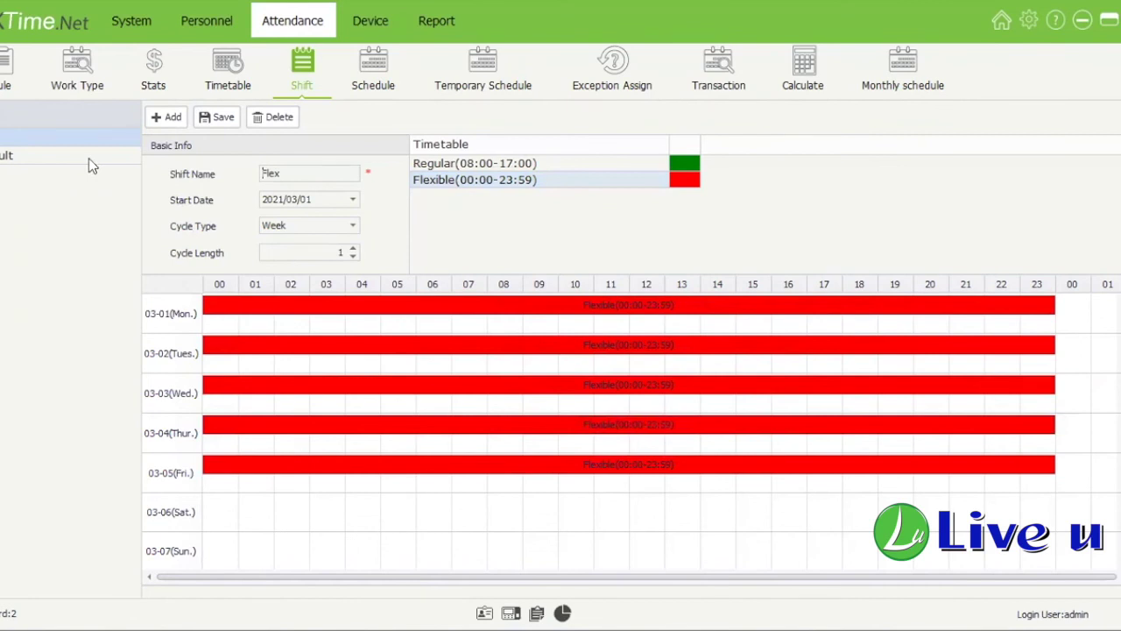
left_click(82, 138)
Step: After rechecking the Default and Flex shifts, add a new shift with a 2-week cycle length
left_click_drag(293, 175, 142, 182)
left_click(123, 154)
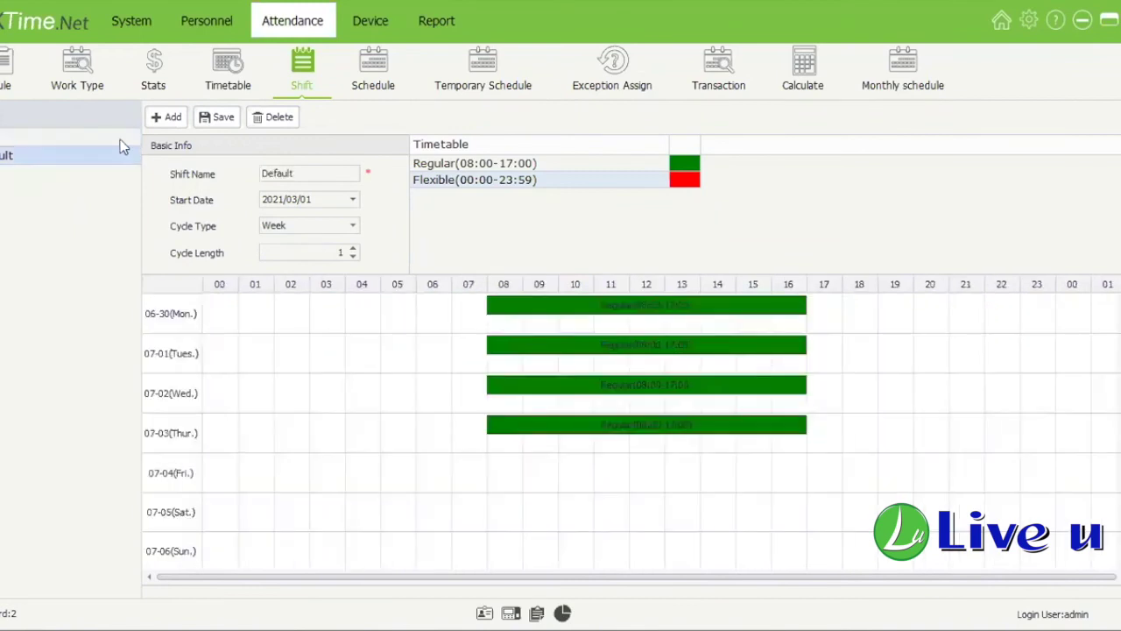
left_click(120, 138)
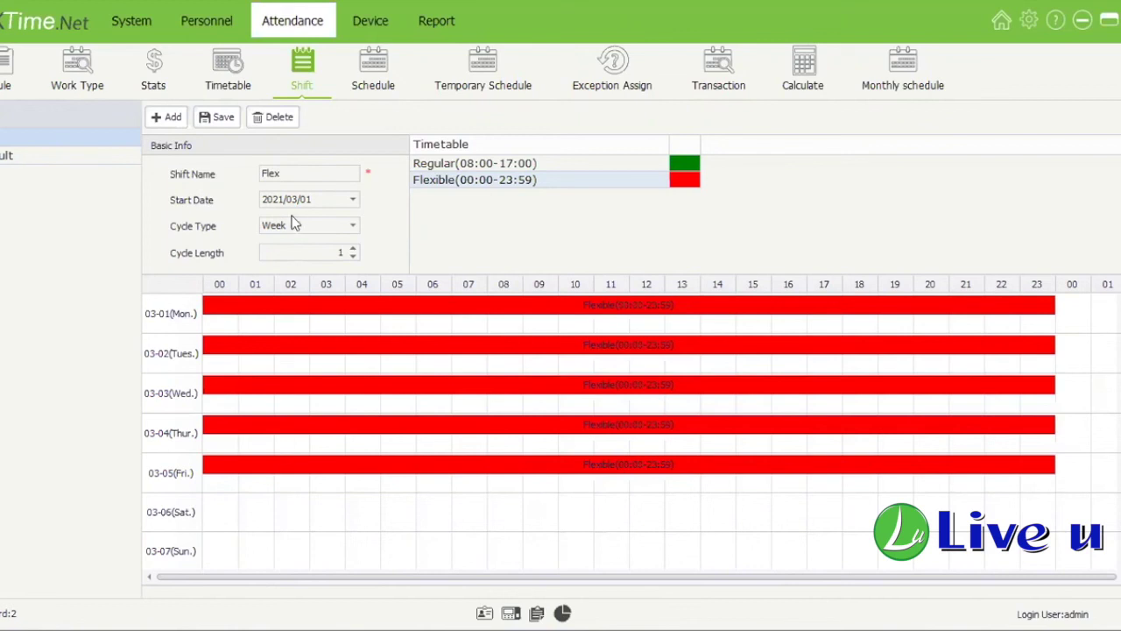
key("Down")
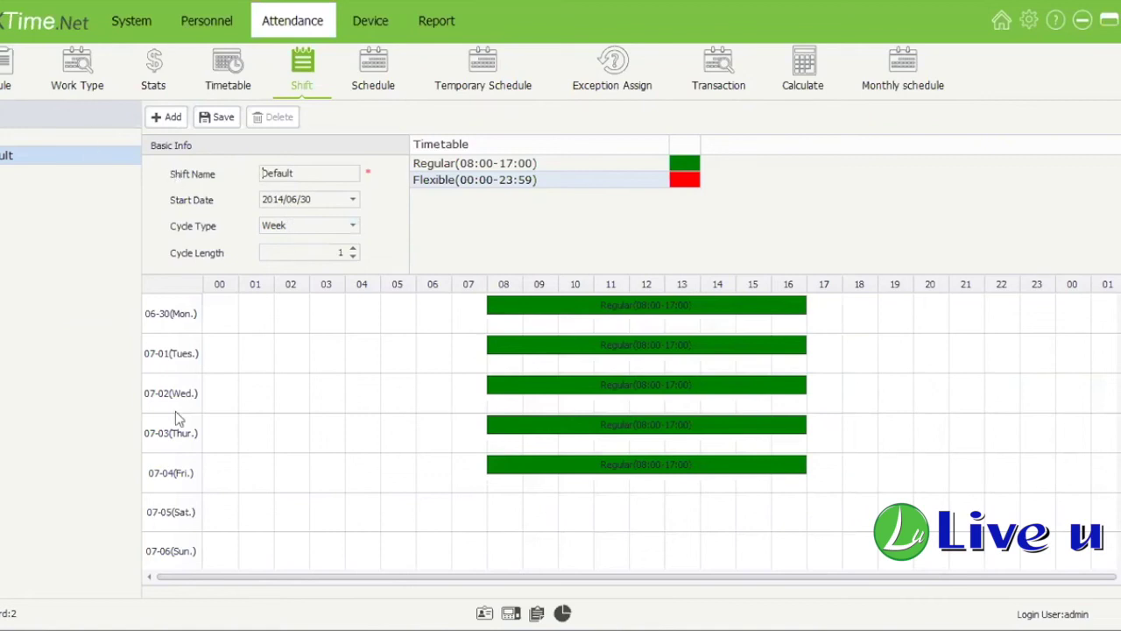
left_click(23, 154)
left_click(352, 248)
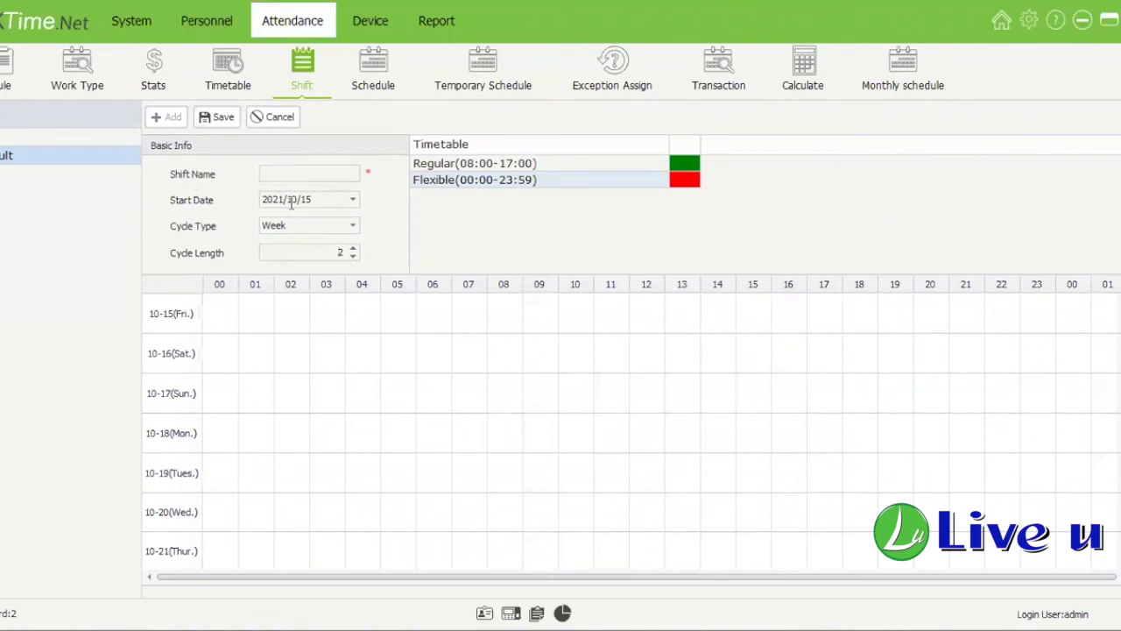
Step: Set the start date to 2021/10/11 and assign Regular to 10-11 through 10-15
left_click(341, 199)
type("11")
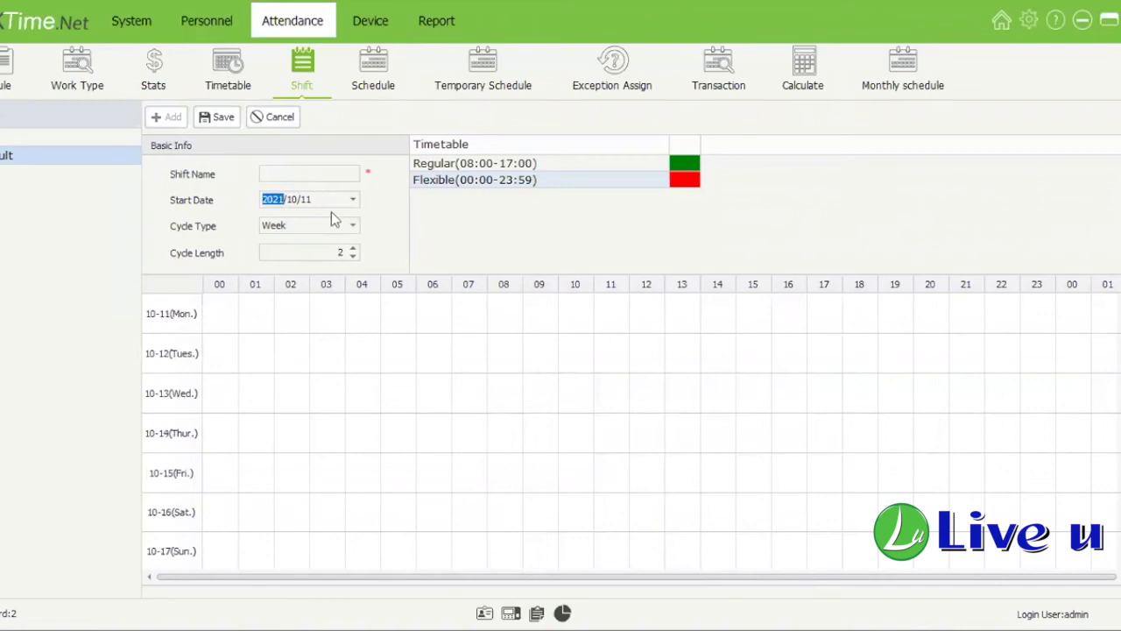
left_click(277, 322)
left_click_drag(629, 210, 505, 313)
left_click_drag(551, 166, 543, 351)
left_click_drag(603, 419, 582, 400)
left_click_drag(565, 163, 582, 428)
left_click_drag(560, 164, 546, 473)
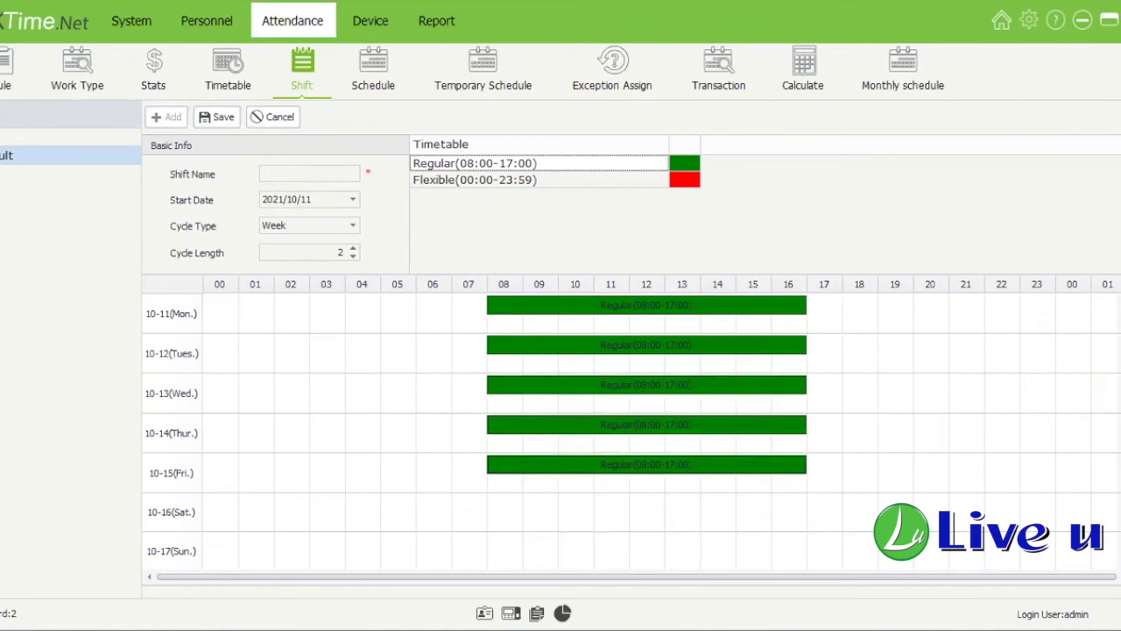
Step: Assign Flexible hours to the second week, 10-18 through 10-22 (Mon.–Fri.)
scroll(631, 421, "down", 5)
left_click_drag(690, 187, 648, 425)
left_click_drag(683, 184, 661, 473)
left_click_drag(699, 198, 503, 504)
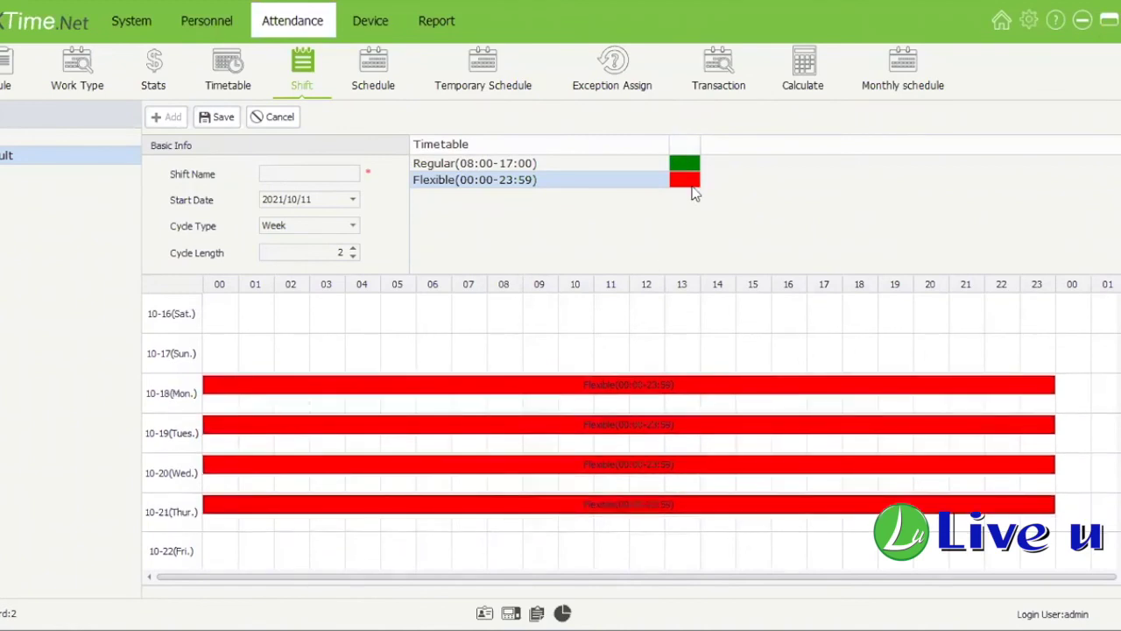
left_click_drag(632, 556, 632, 556)
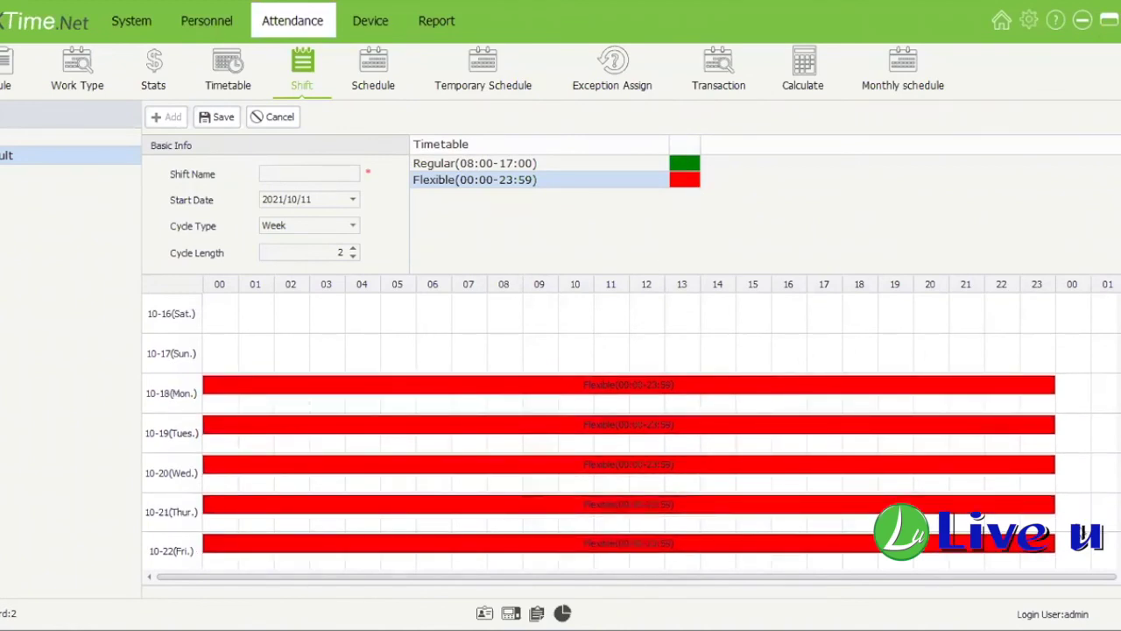
scroll(629, 429, "down", 1)
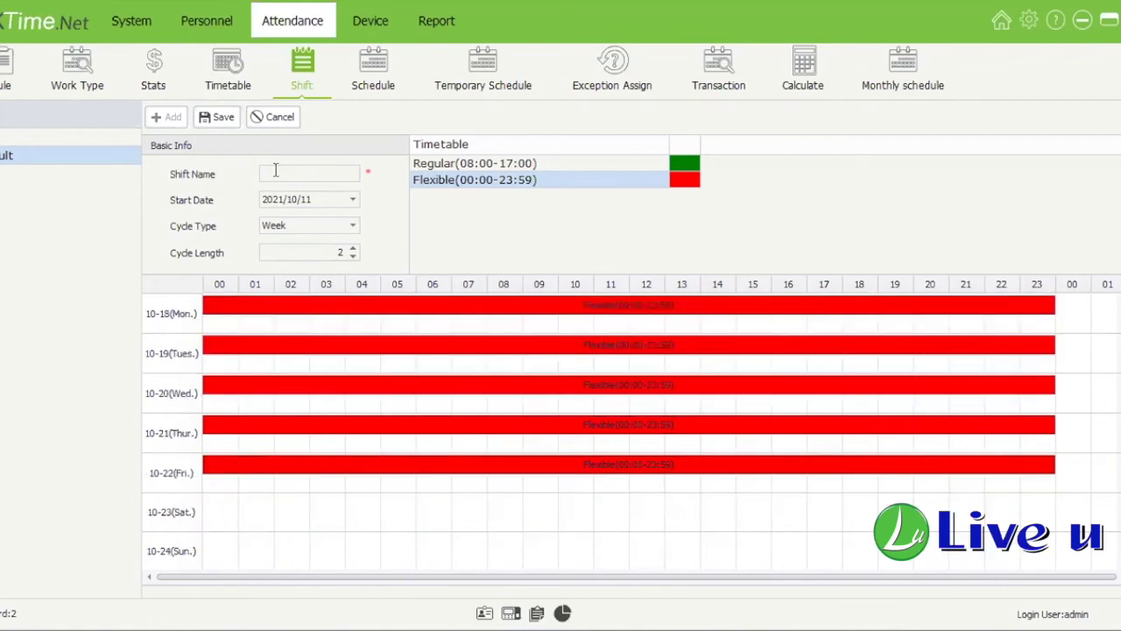
Step: Name the new shift '2' and review its Mon–Fri 08:00–17:00 days
left_click(275, 171)
type("2")
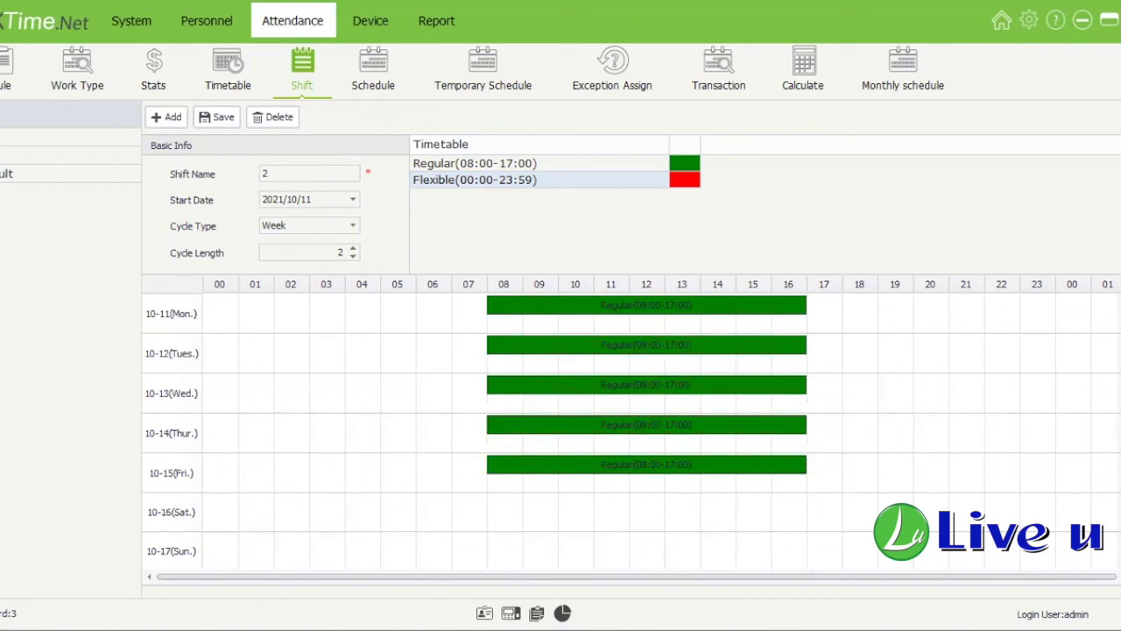
scroll(506, 474, "down", 1)
scroll(507, 475, "down", 3)
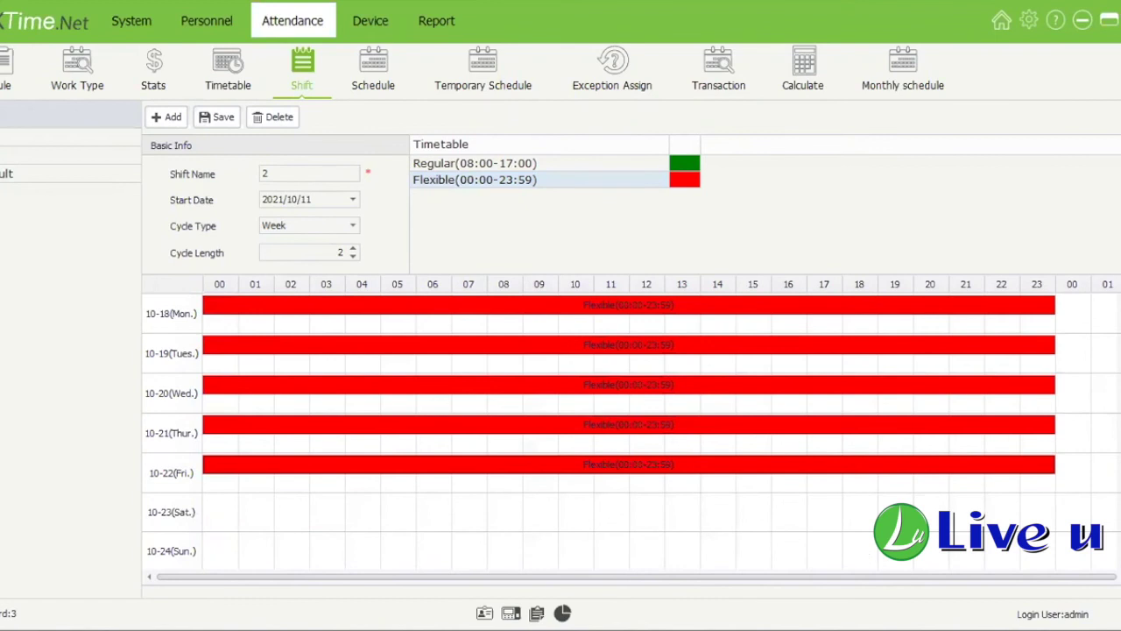
scroll(493, 463, "up", 3)
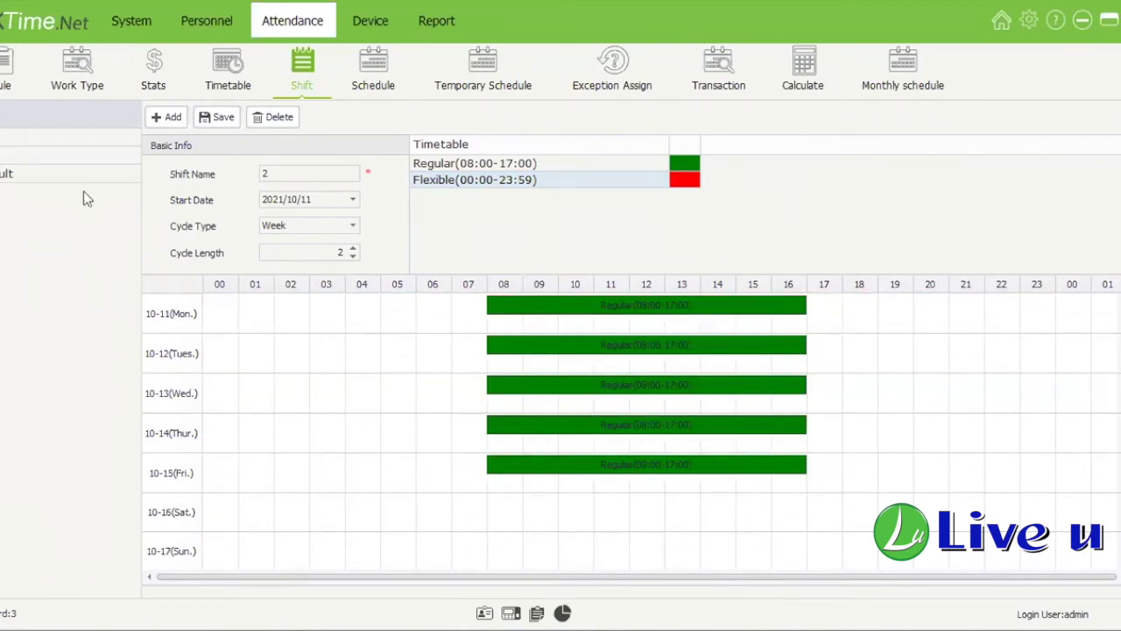
left_click(354, 226)
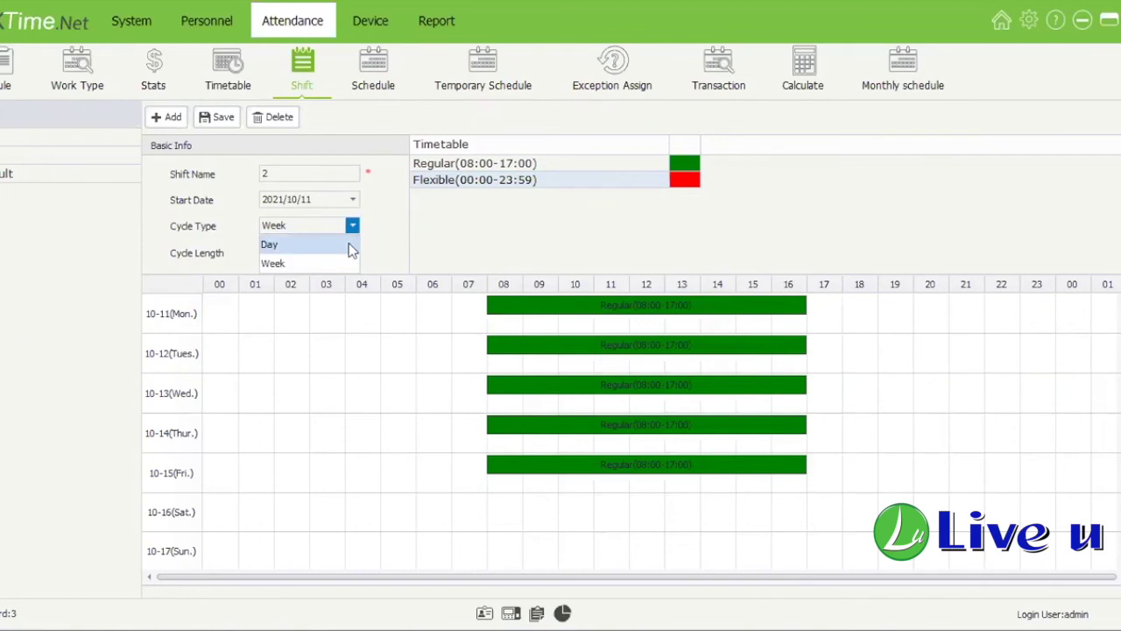
left_click(348, 244)
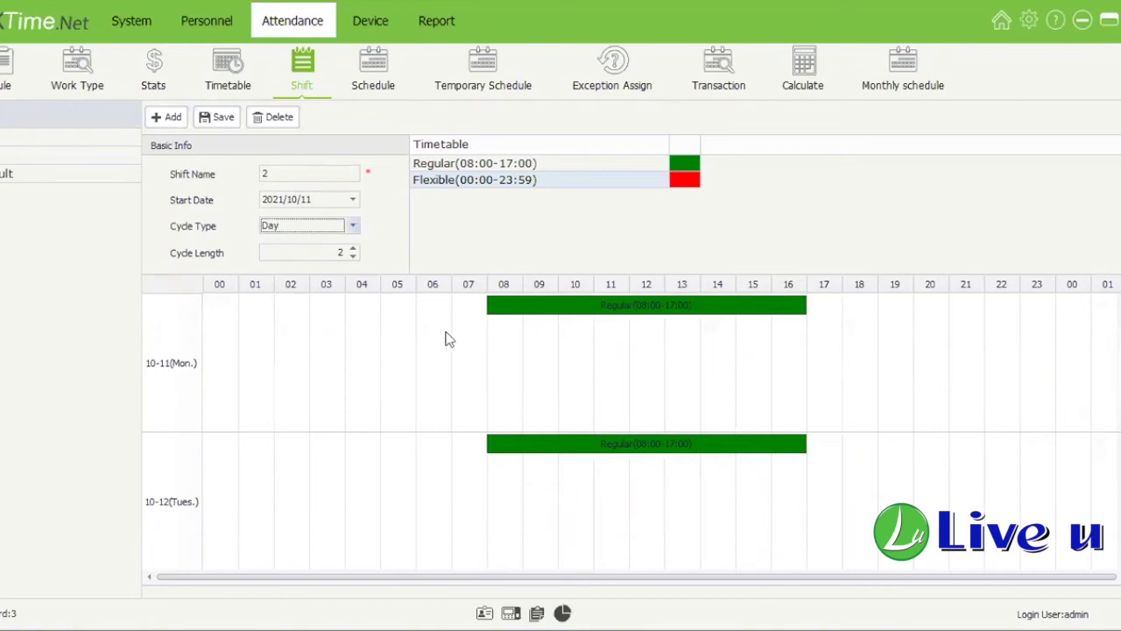
key("Down")
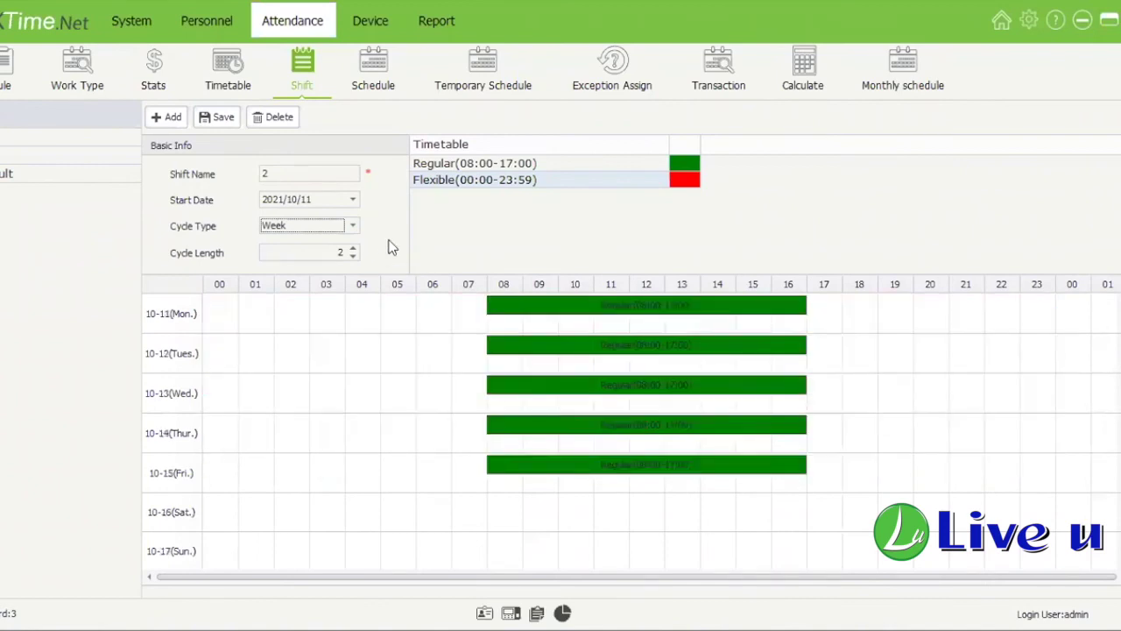
left_click(372, 63)
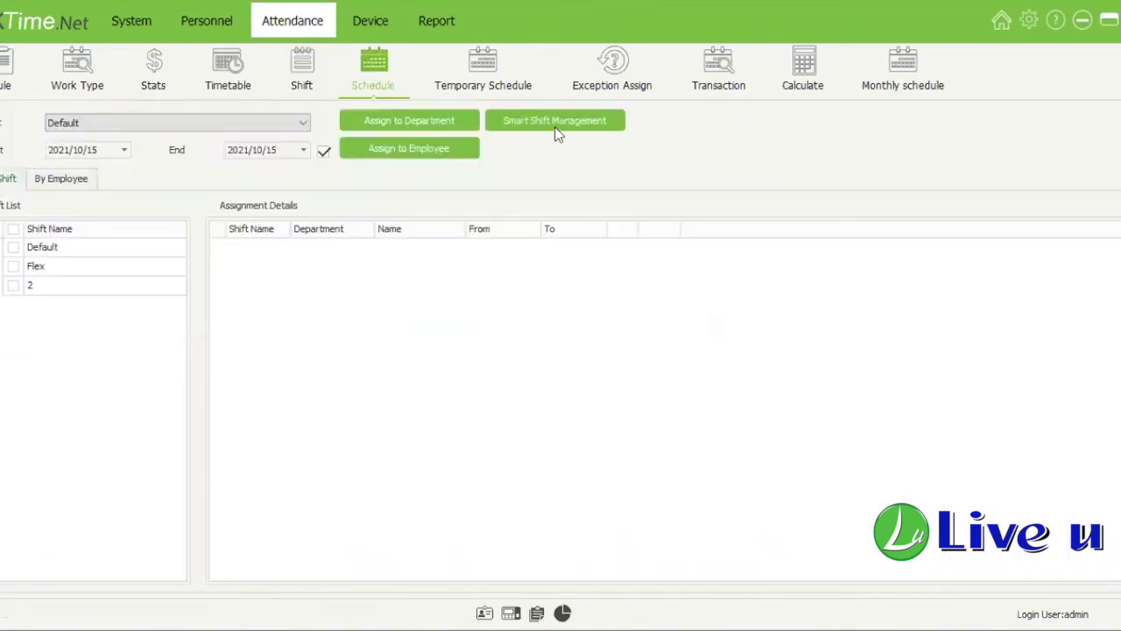
Step: On the Schedule page, list assignments for the Default, Flex and 2 shifts
left_click(555, 128)
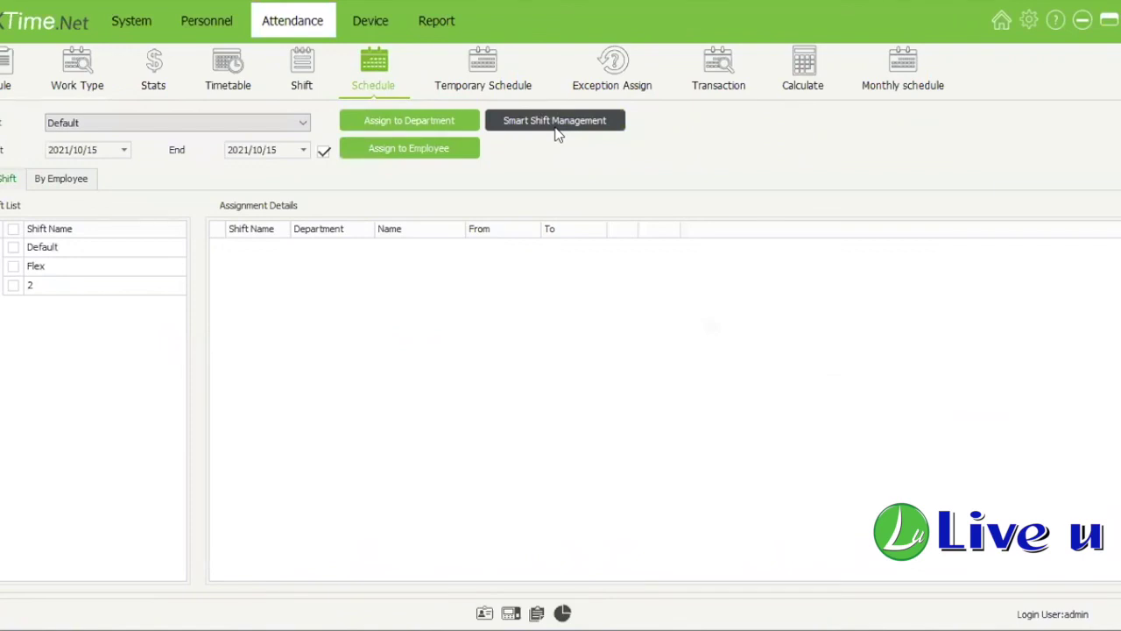
left_click(131, 252)
left_click(121, 264)
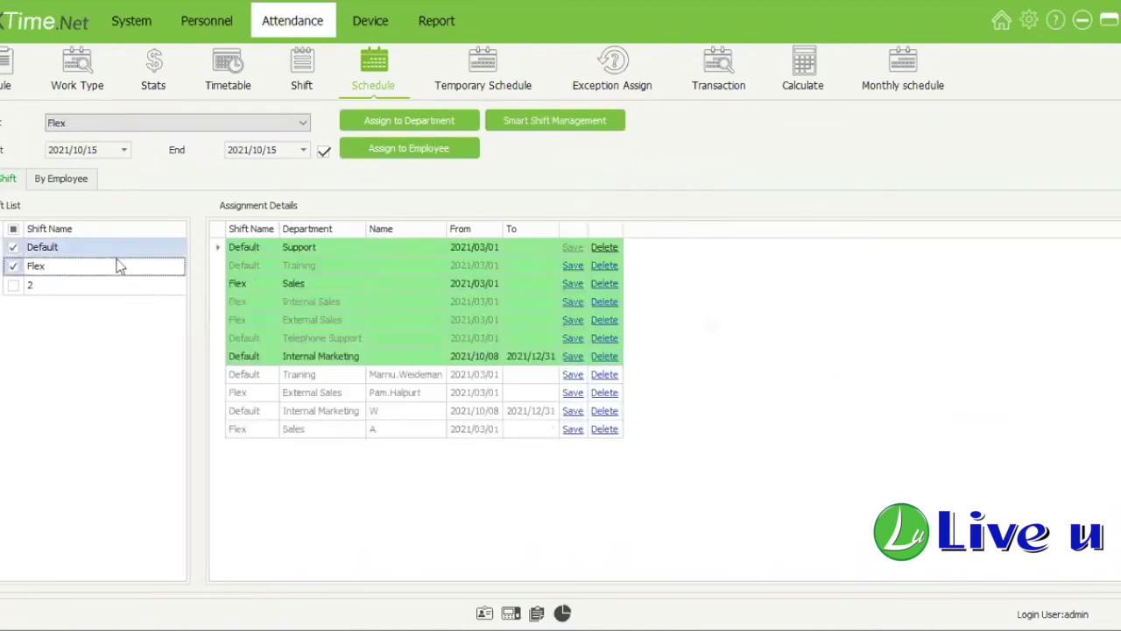
left_click(13, 228)
left_click(158, 285)
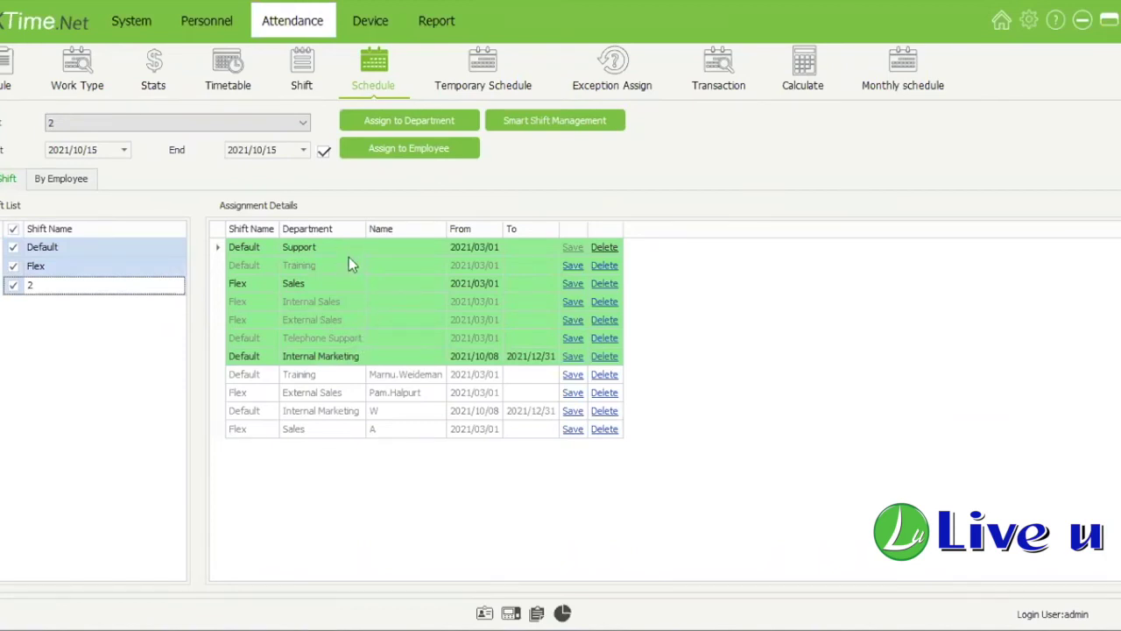
left_click(357, 359)
left_click(333, 251)
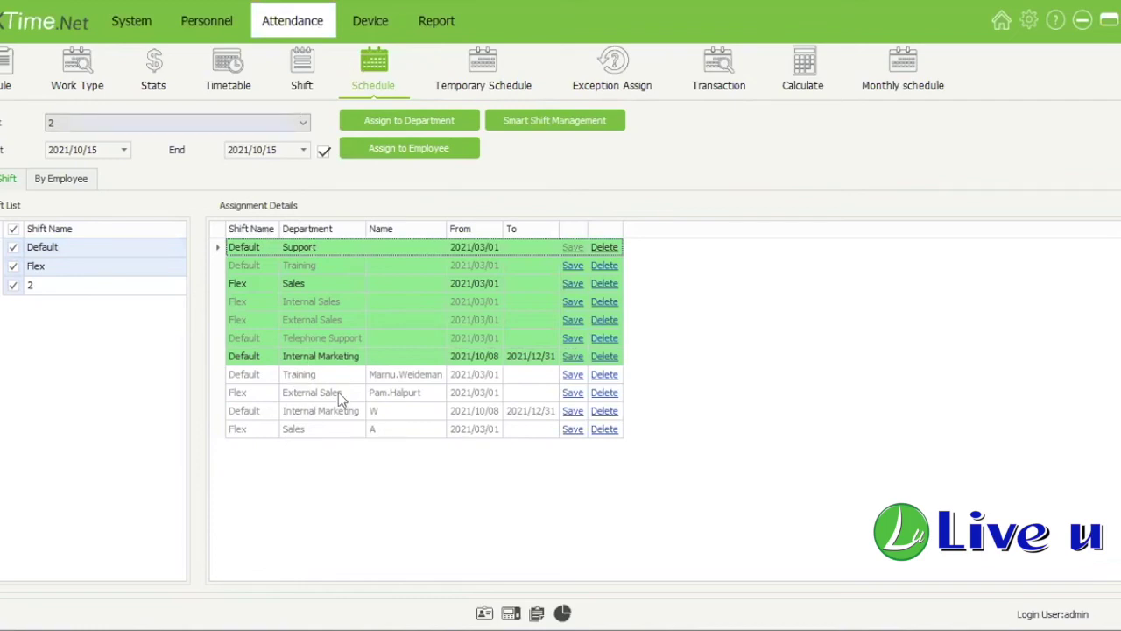
Step: Set the assignment period to start 2020/10/01 with the end date switched off
left_click(326, 285)
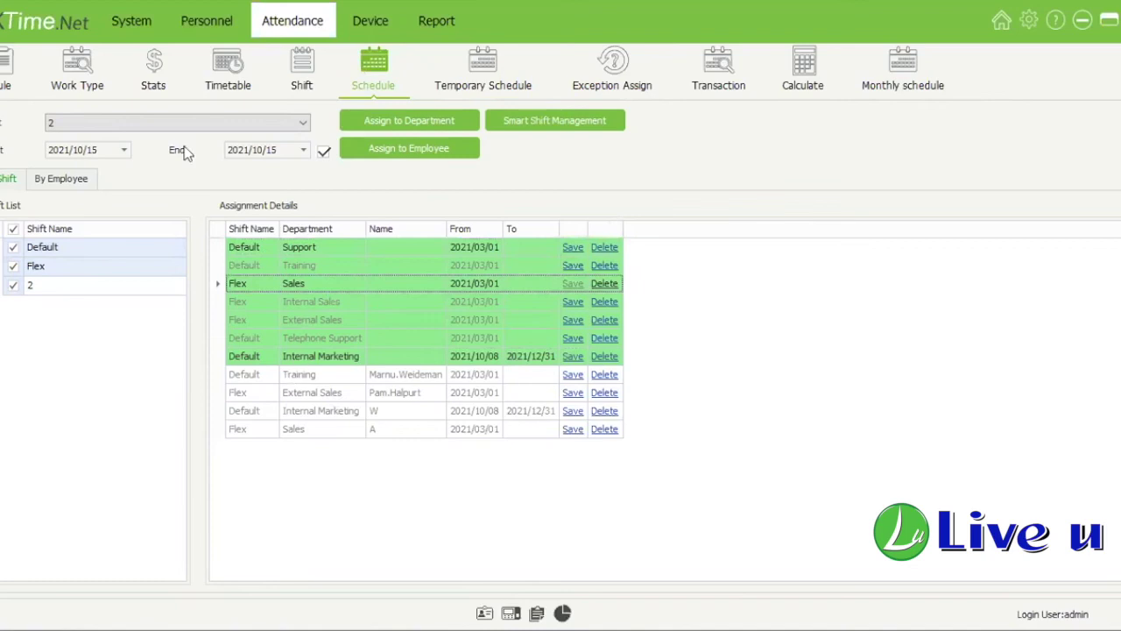
left_click(292, 431)
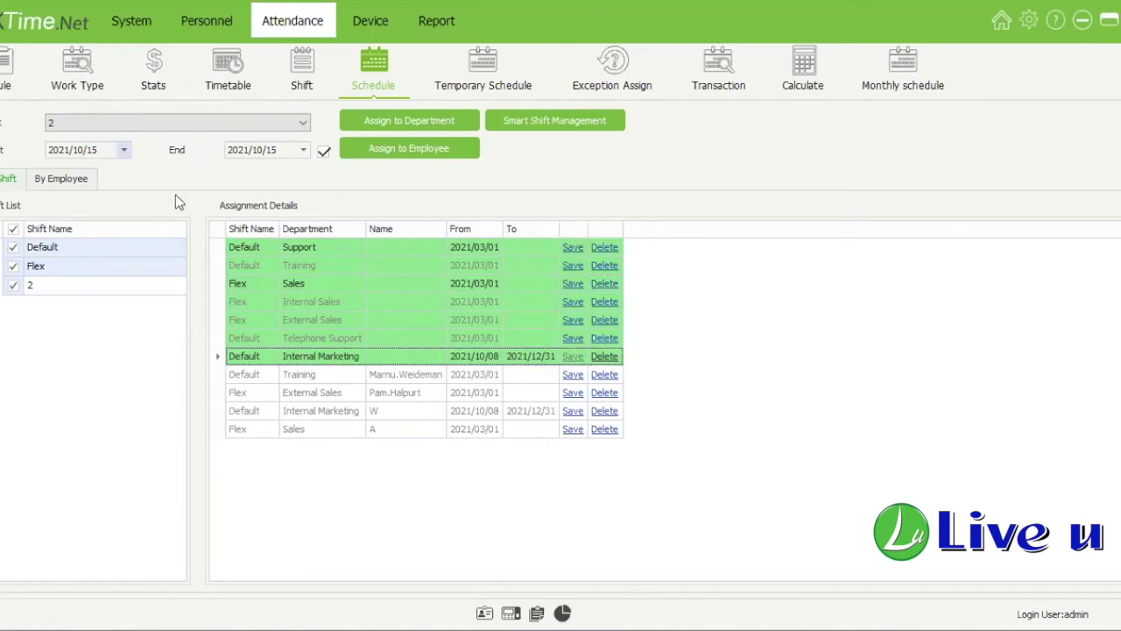
left_click(124, 151)
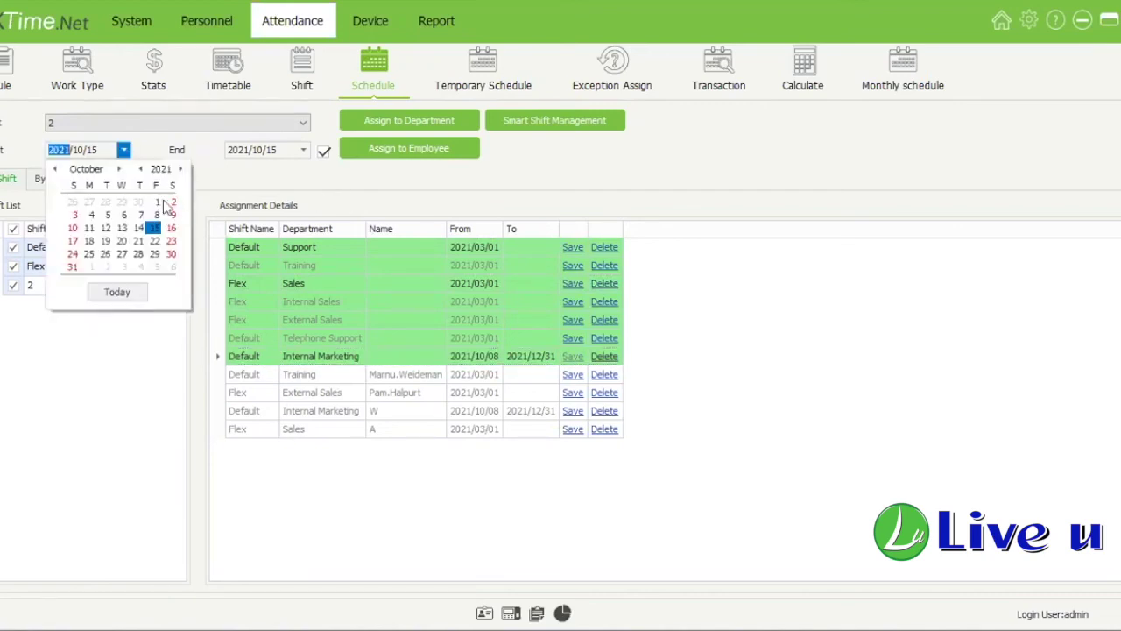
left_click(140, 169)
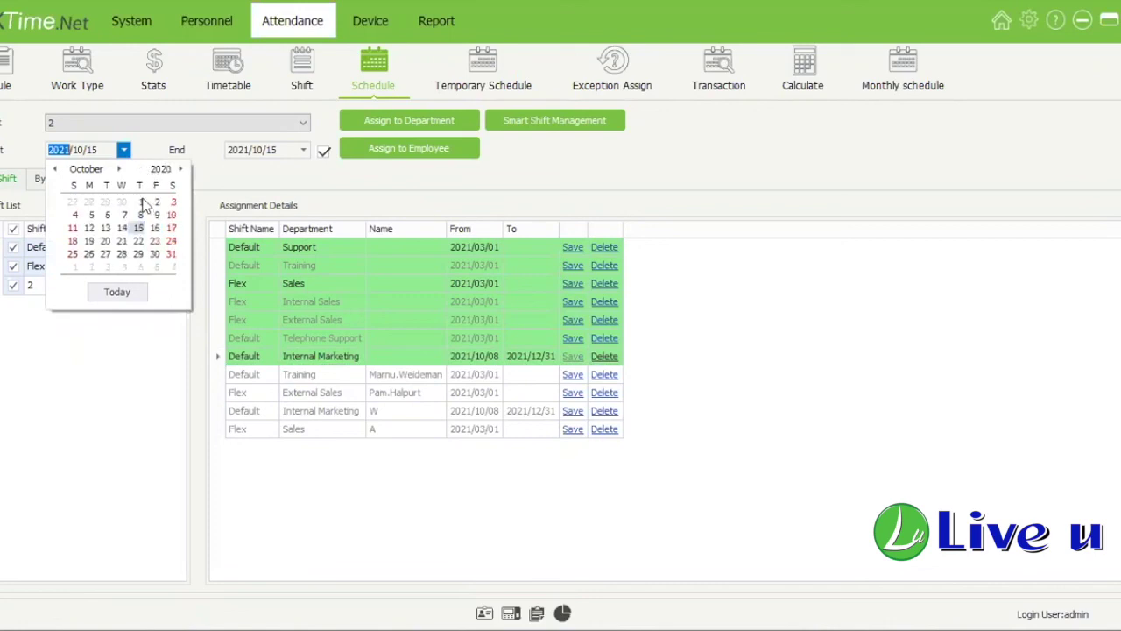
left_click(140, 201)
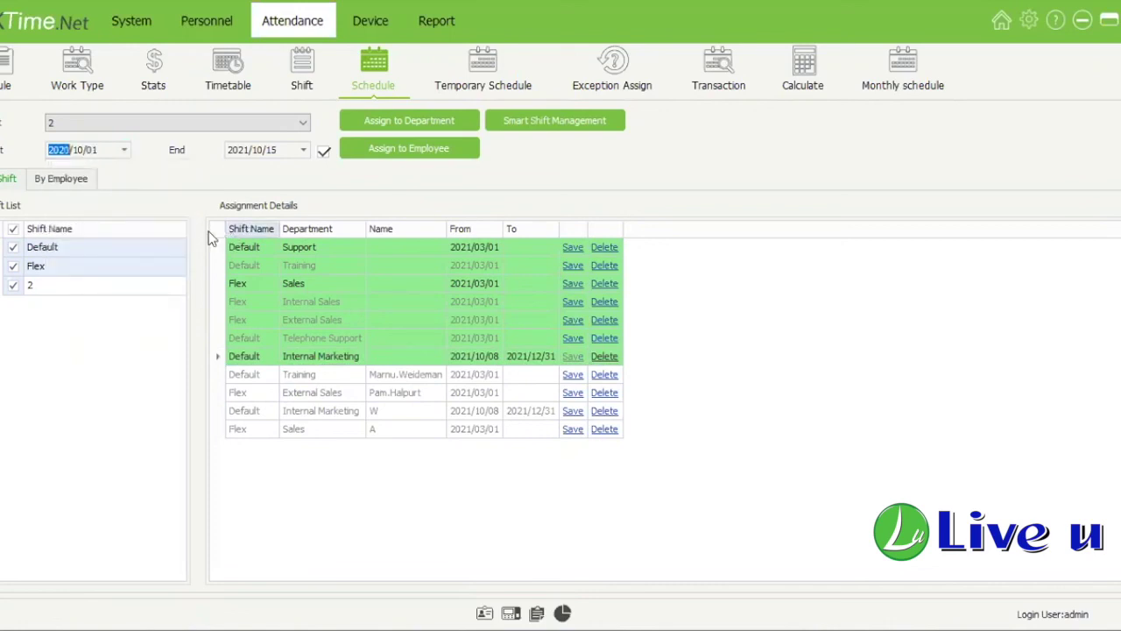
left_click(323, 153)
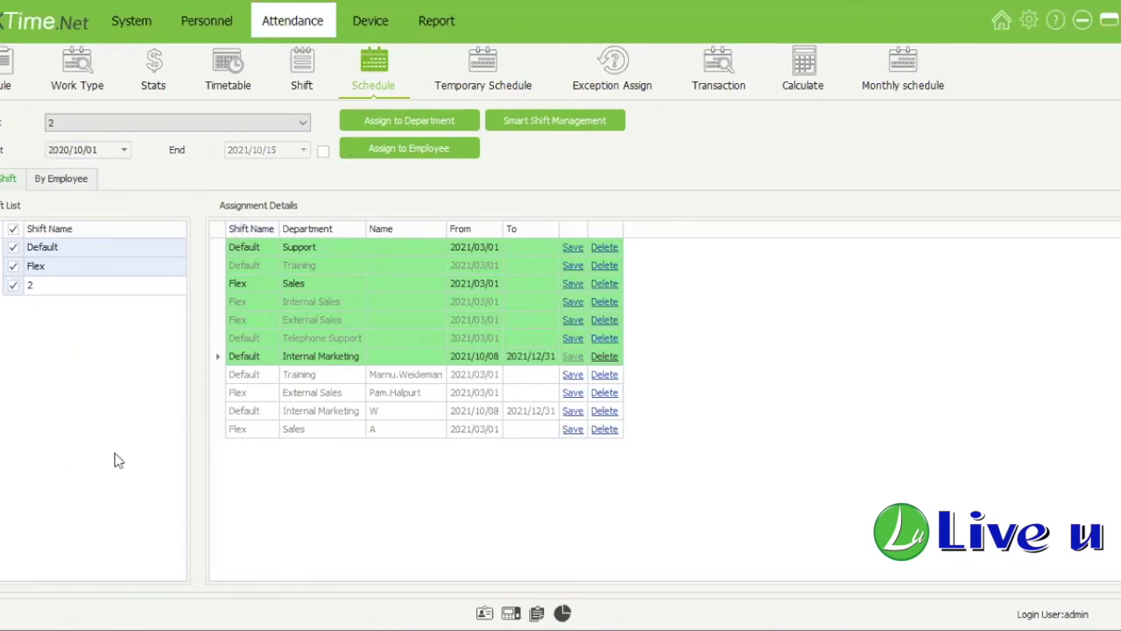
left_click(303, 123)
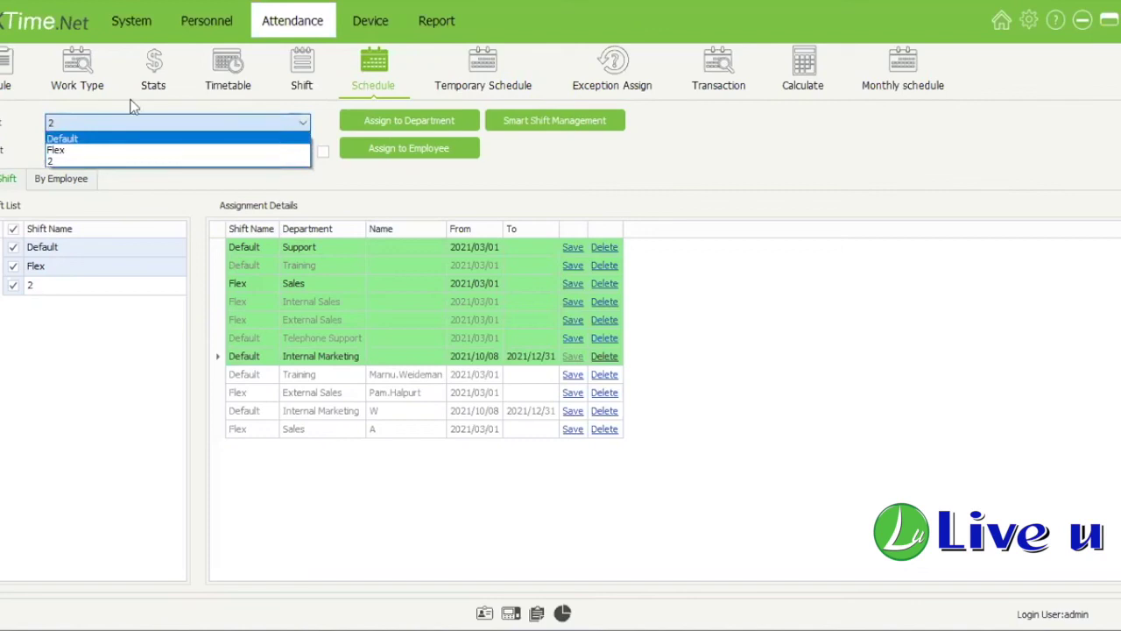
Step: Assign shift 2 to the employee under the Marketing branch
left_click(312, 173)
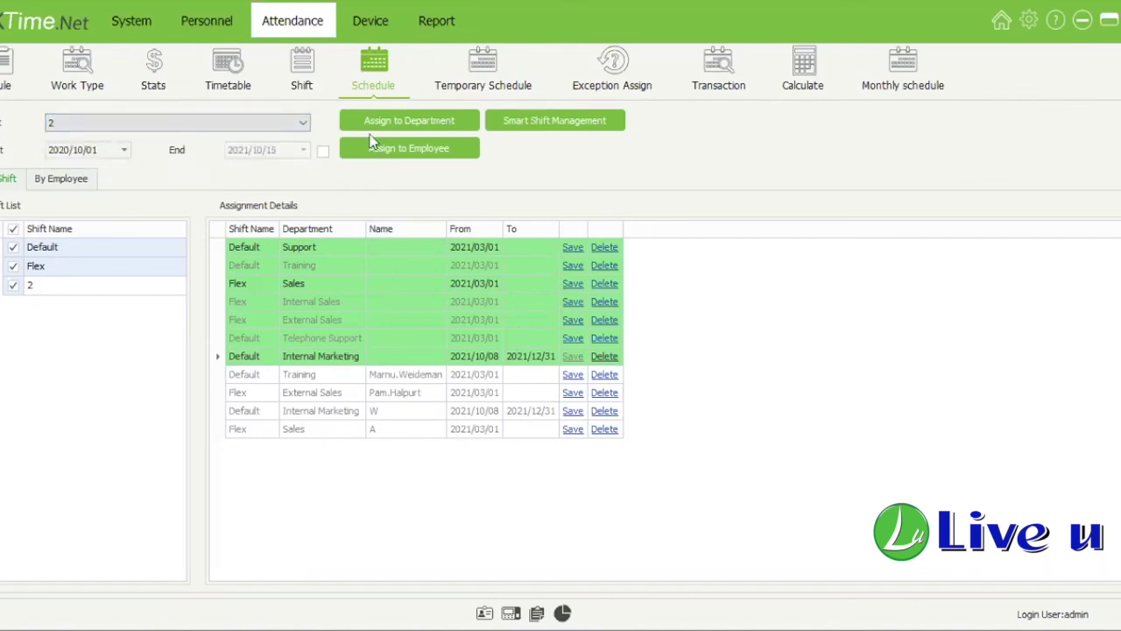
left_click(413, 131)
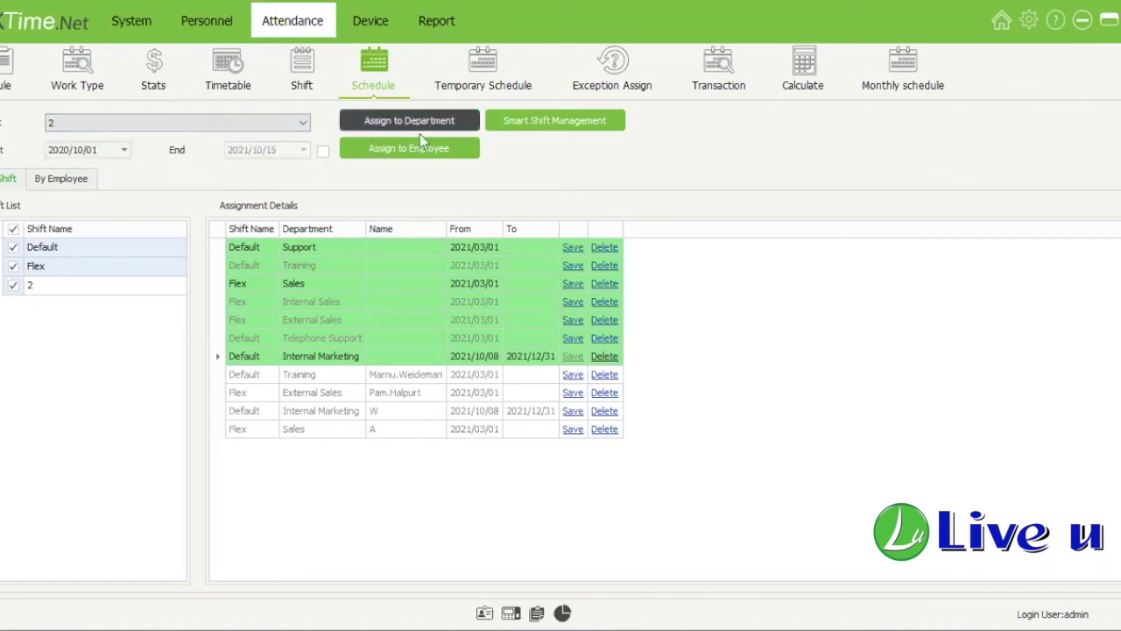
left_click(409, 149)
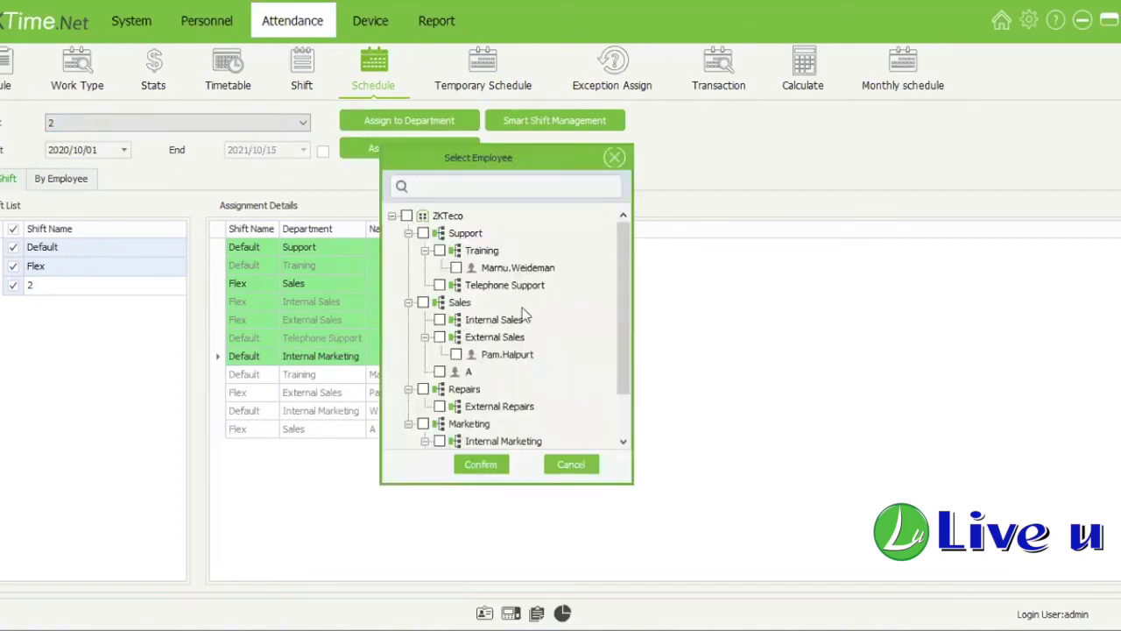
scroll(517, 320, "down", 1)
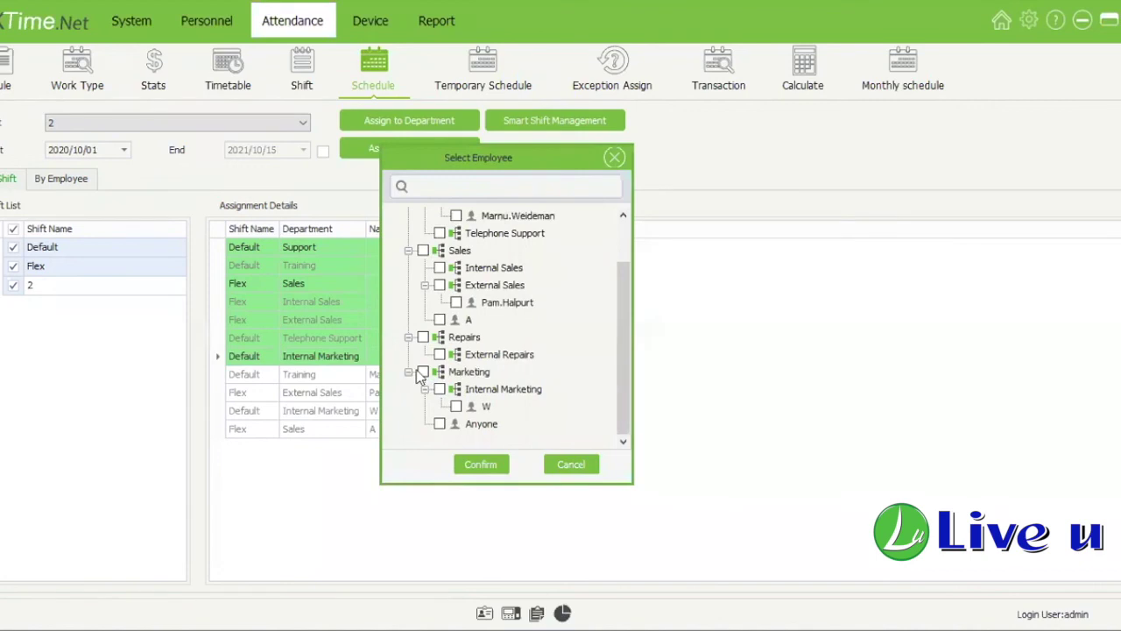
double_click(447, 373)
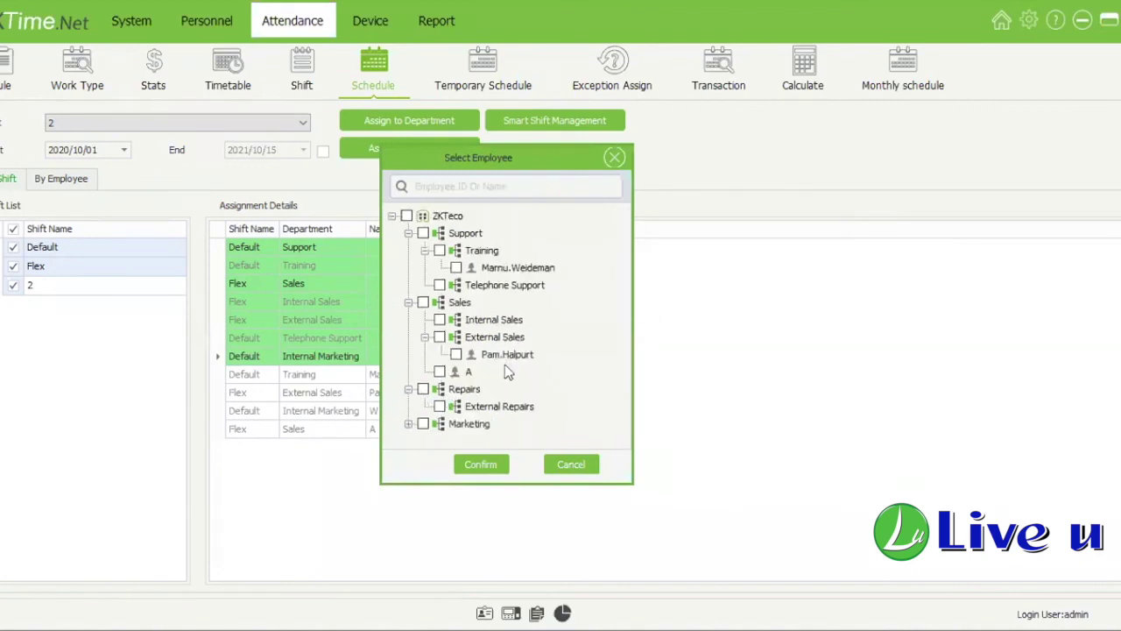
double_click(468, 423)
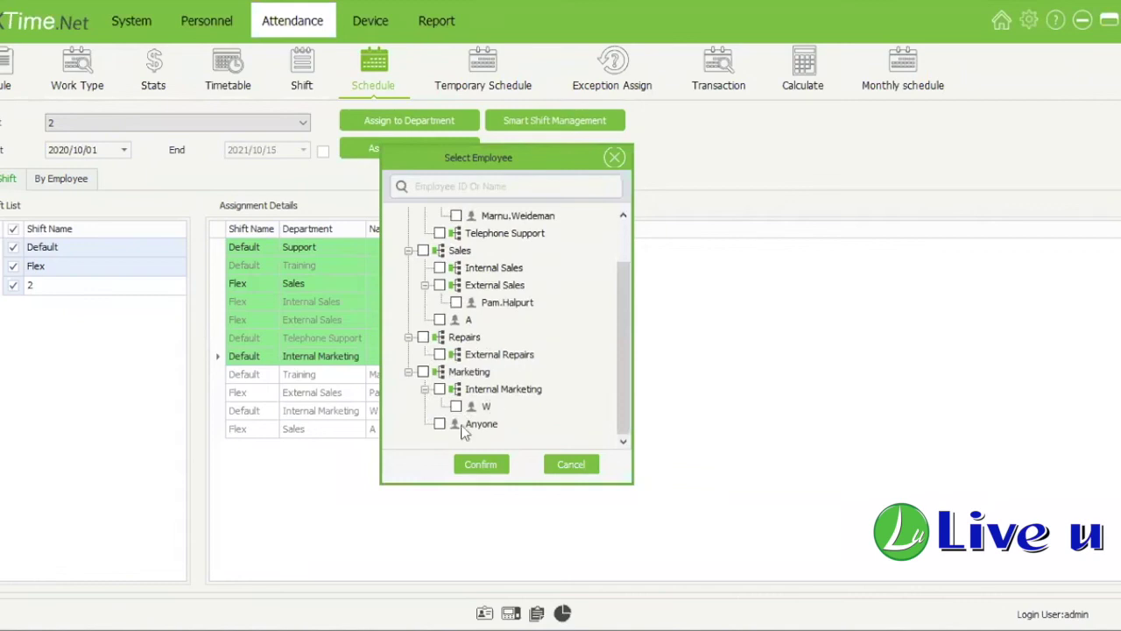
left_click(439, 424)
left_click(481, 466)
left_click(313, 416)
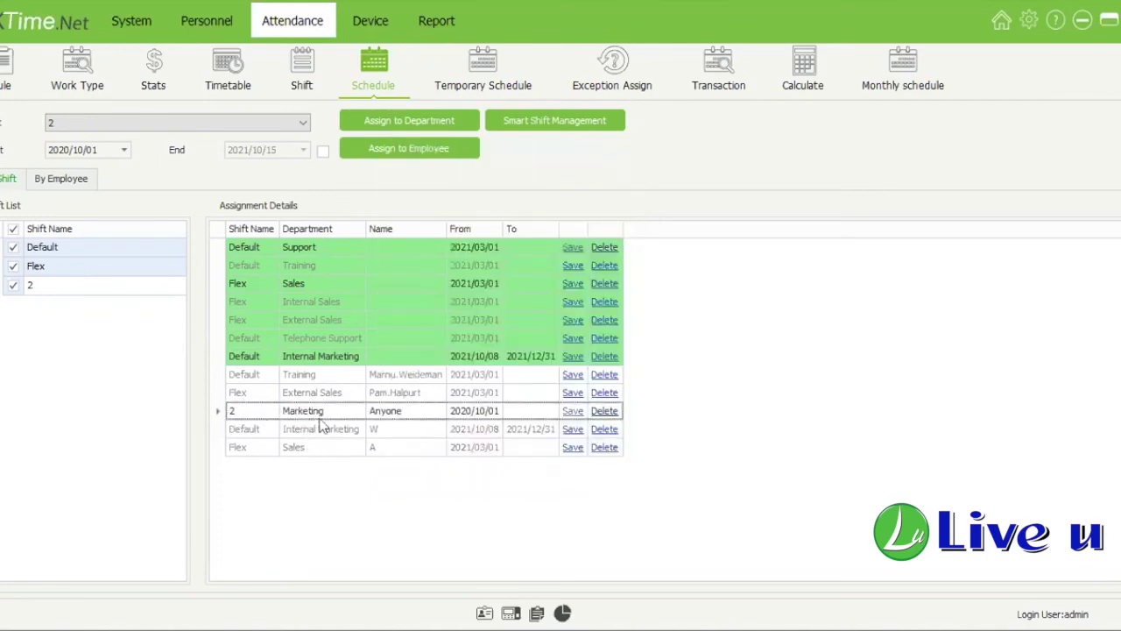
Step: Inspect the start and end dates of the new employee assignment row
left_click(474, 411)
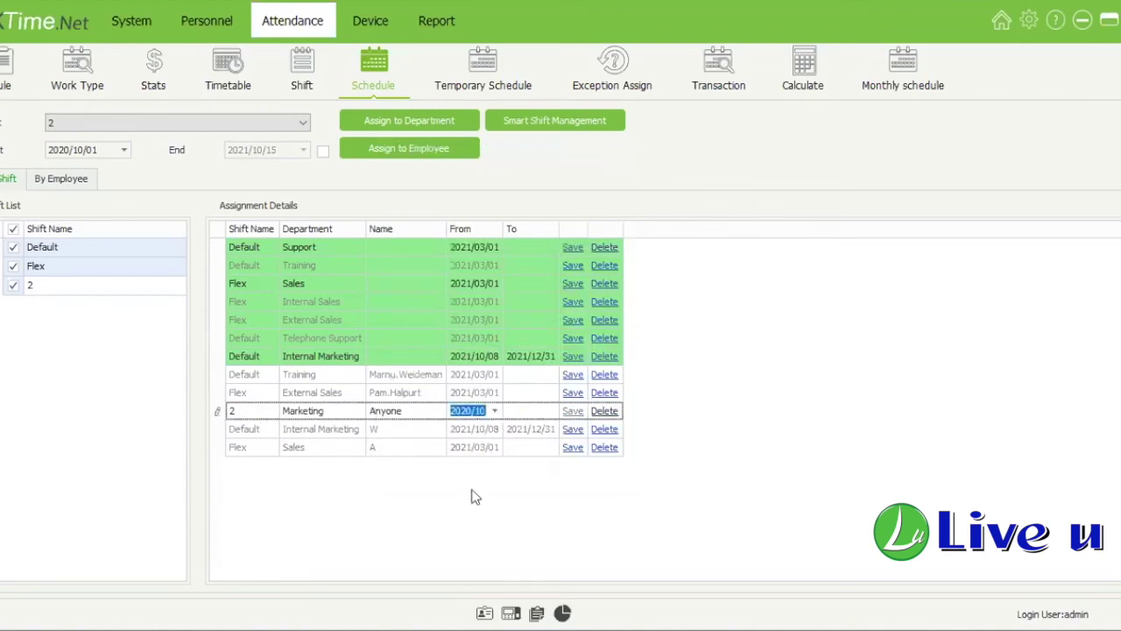
left_click(510, 410)
left_click(603, 411)
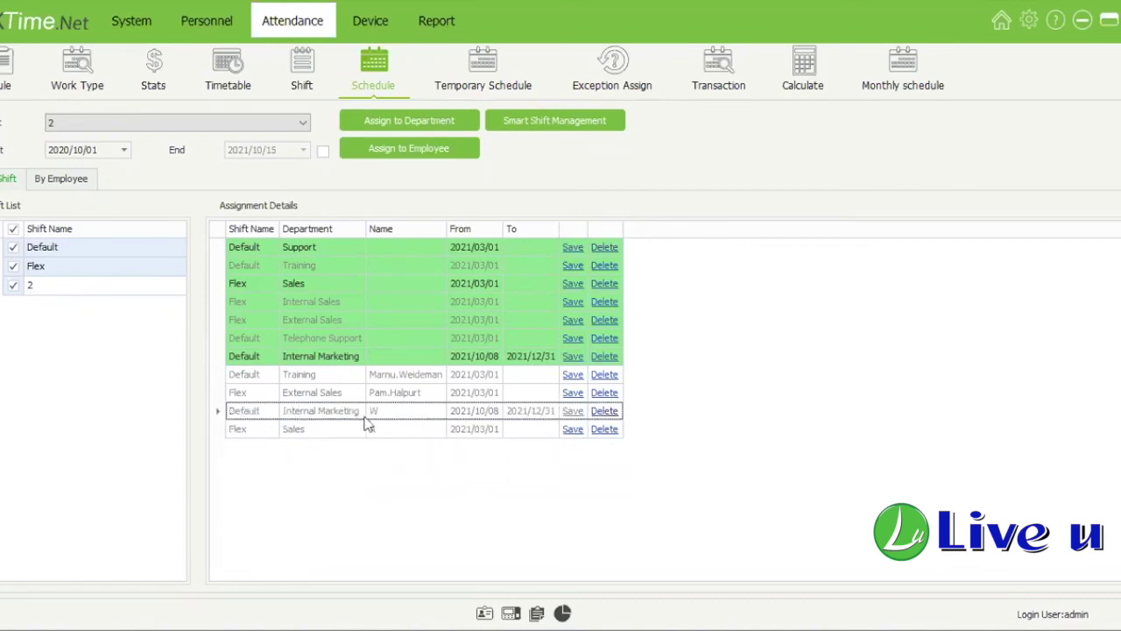
Step: Assign shift 2 to the Marketing department
left_click(437, 120)
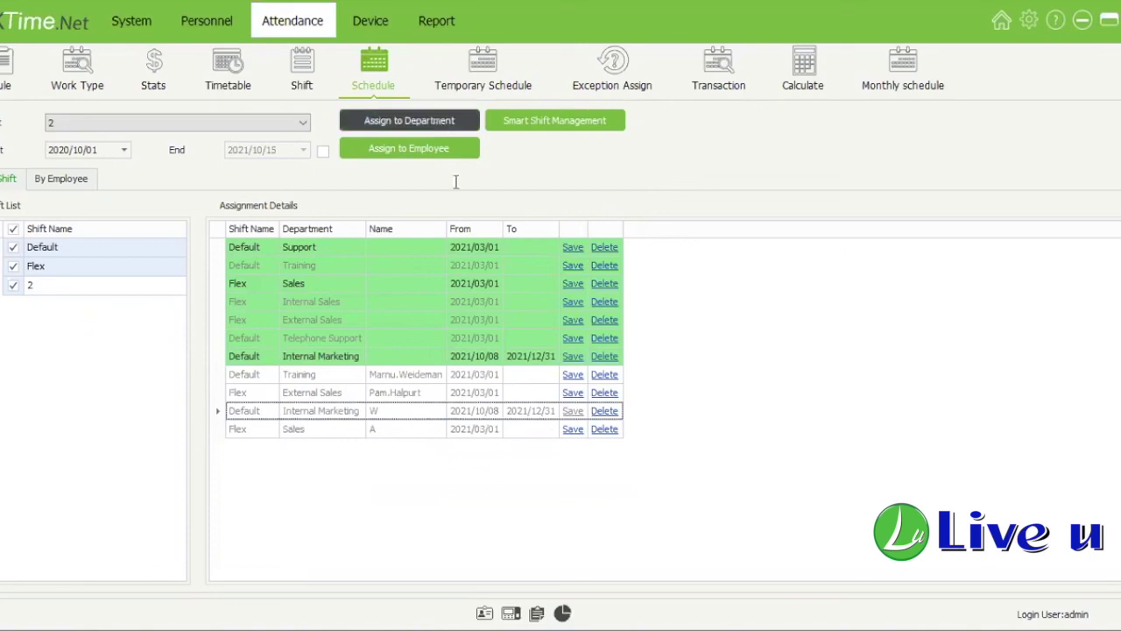
left_click(445, 372)
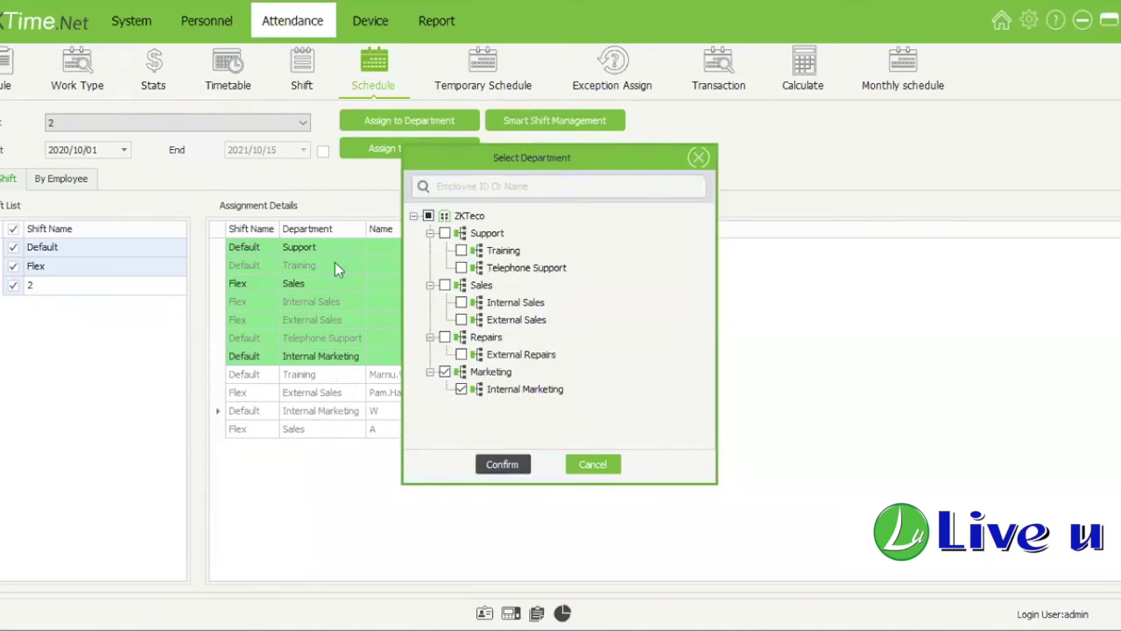
left_click(221, 304)
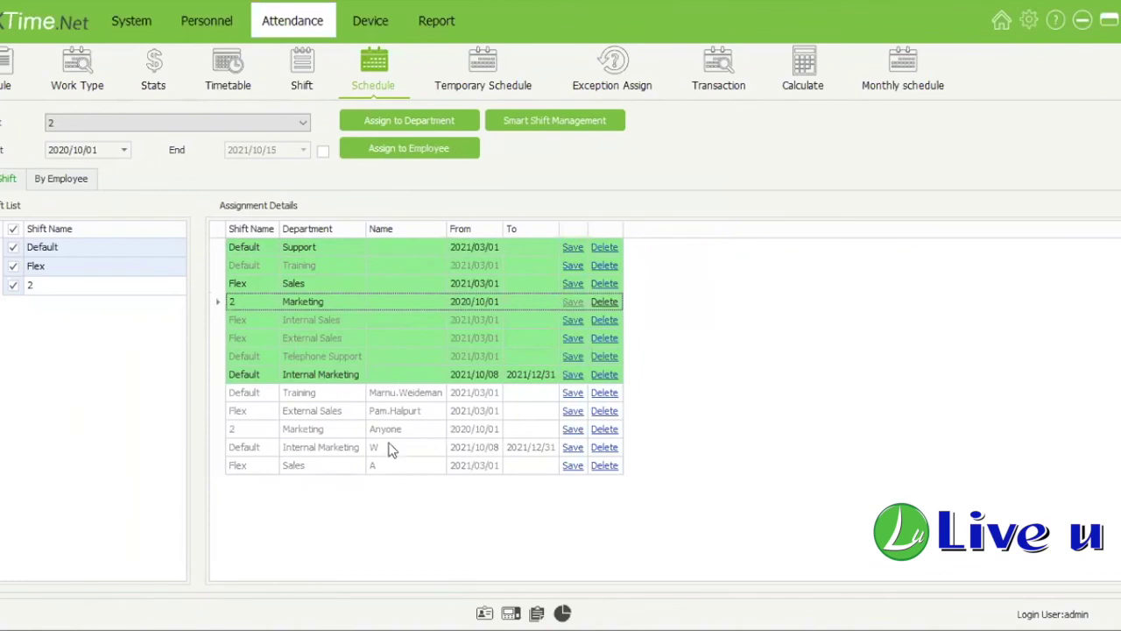
Step: Review the Marketing assignment rows, toggling the end date on and back off
left_click(296, 434)
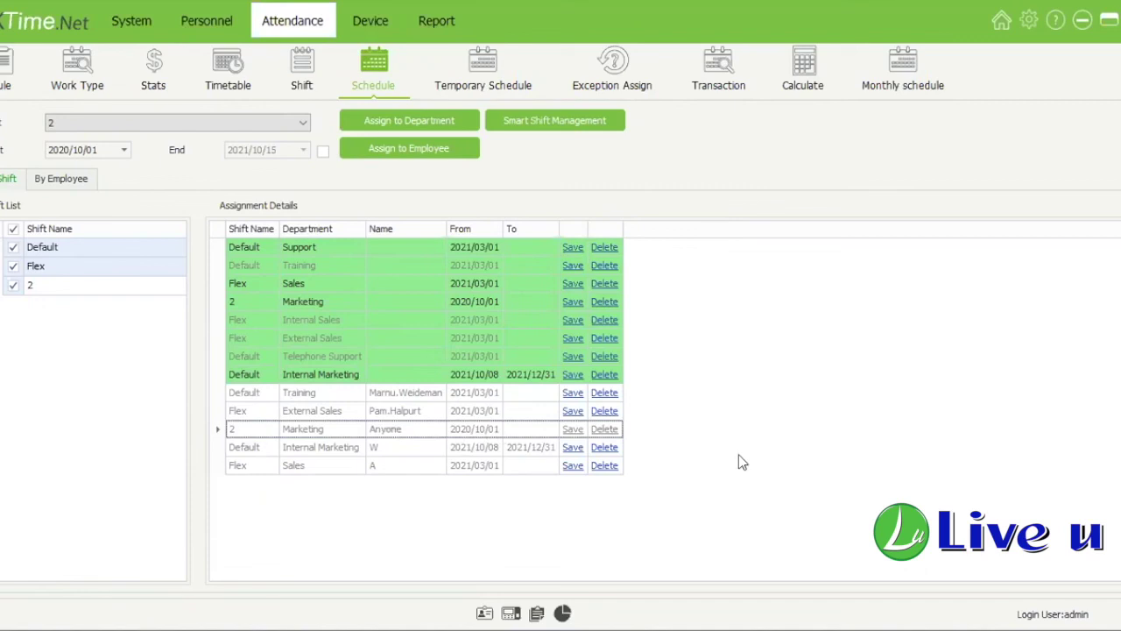
left_click(349, 449)
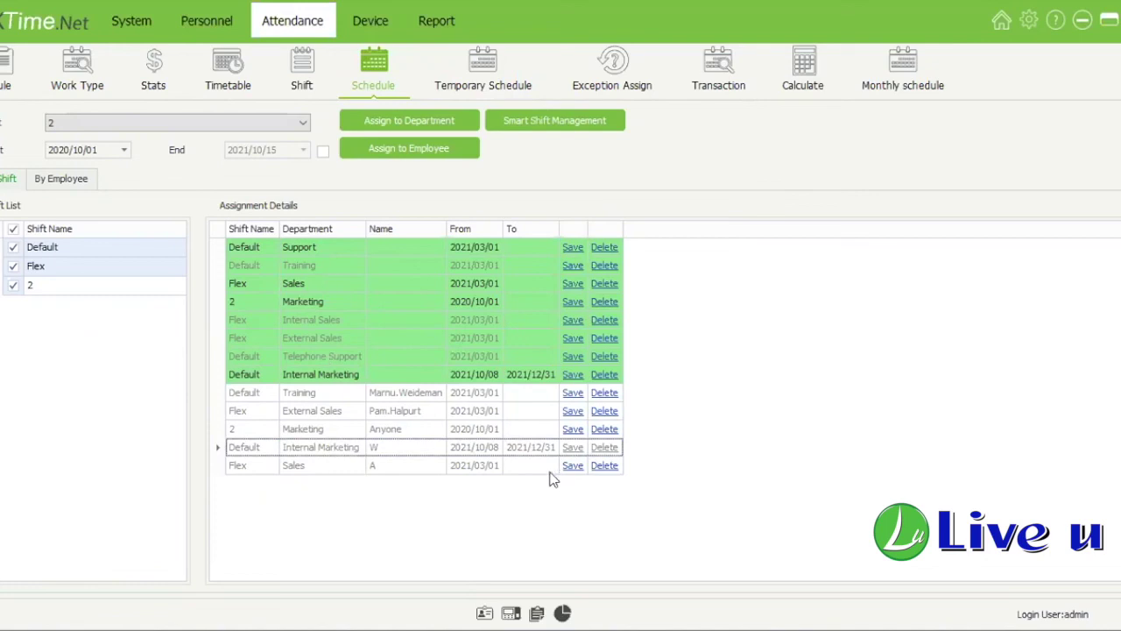
left_click(324, 153)
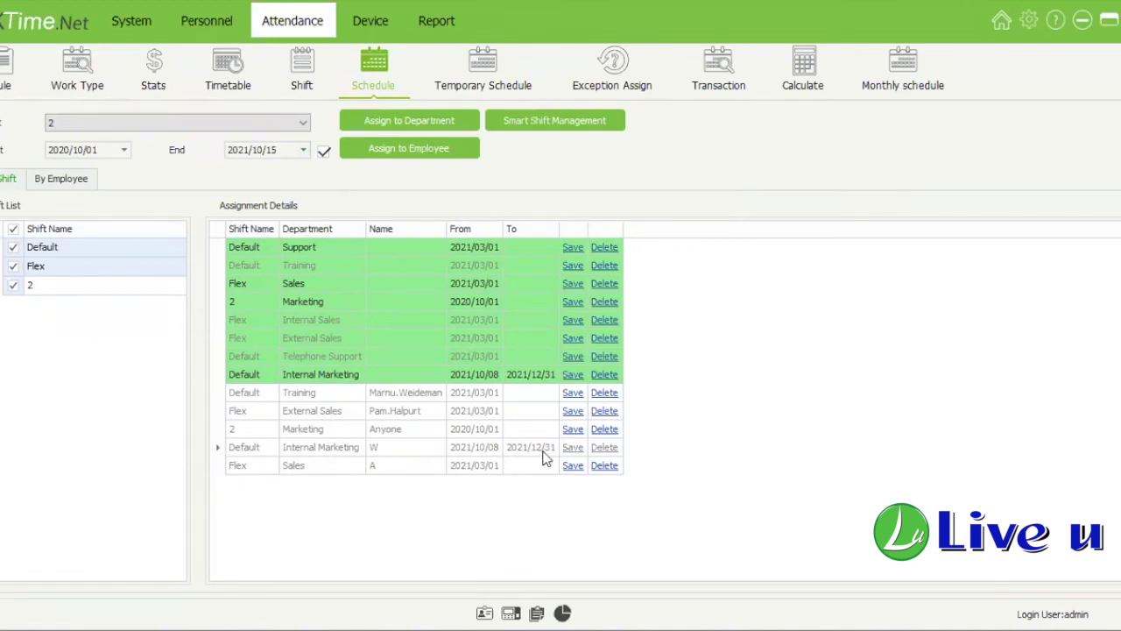
left_click(333, 449)
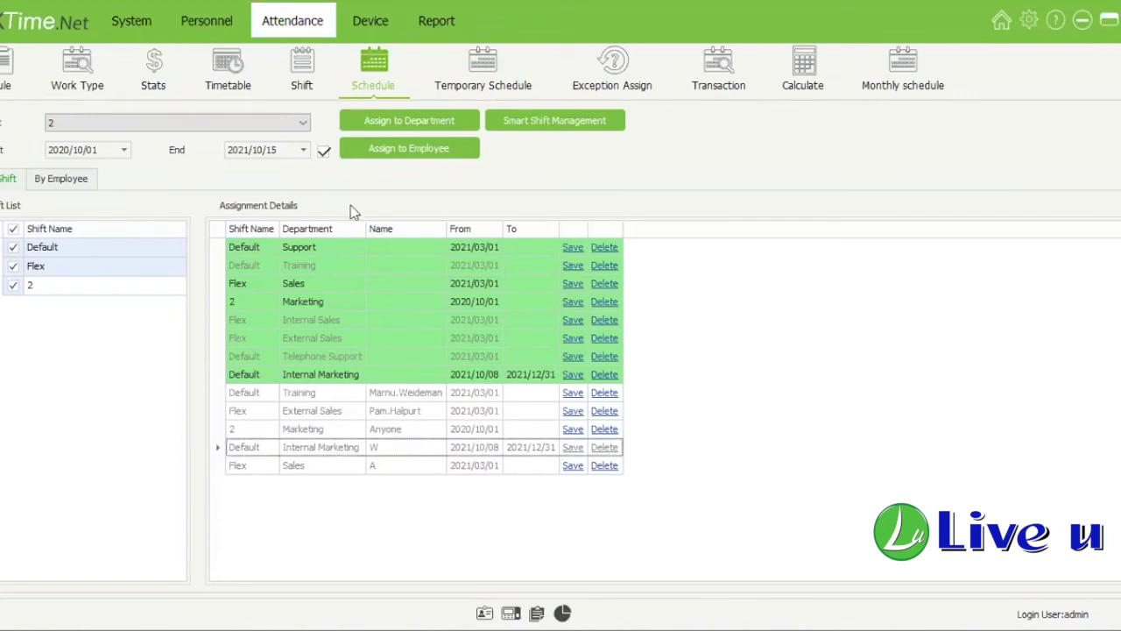
left_click(323, 151)
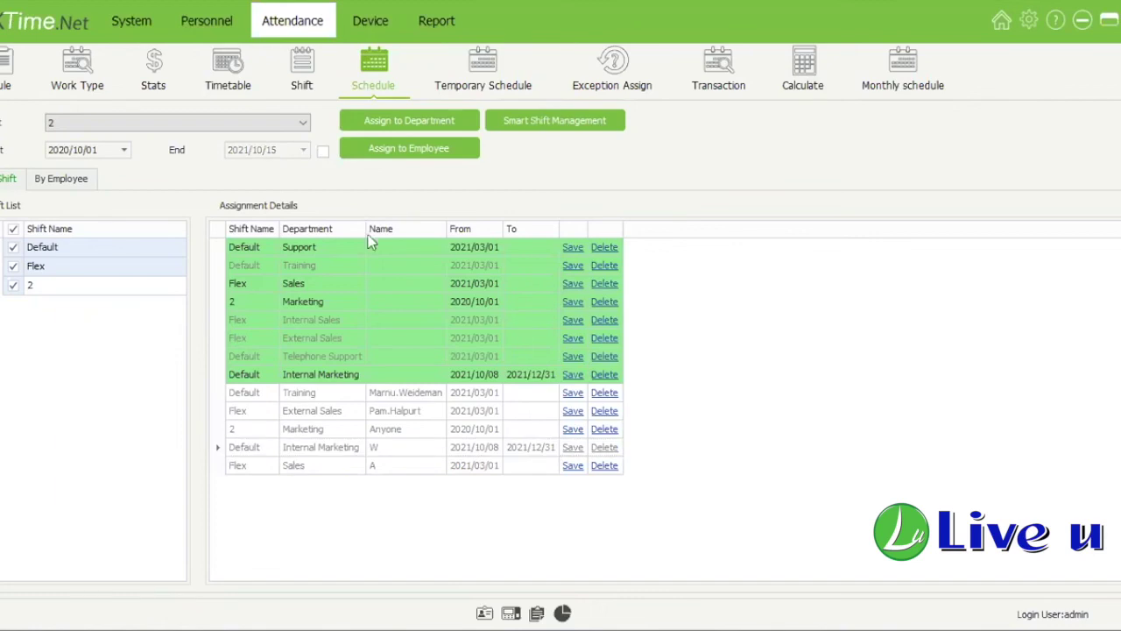
left_click(421, 153)
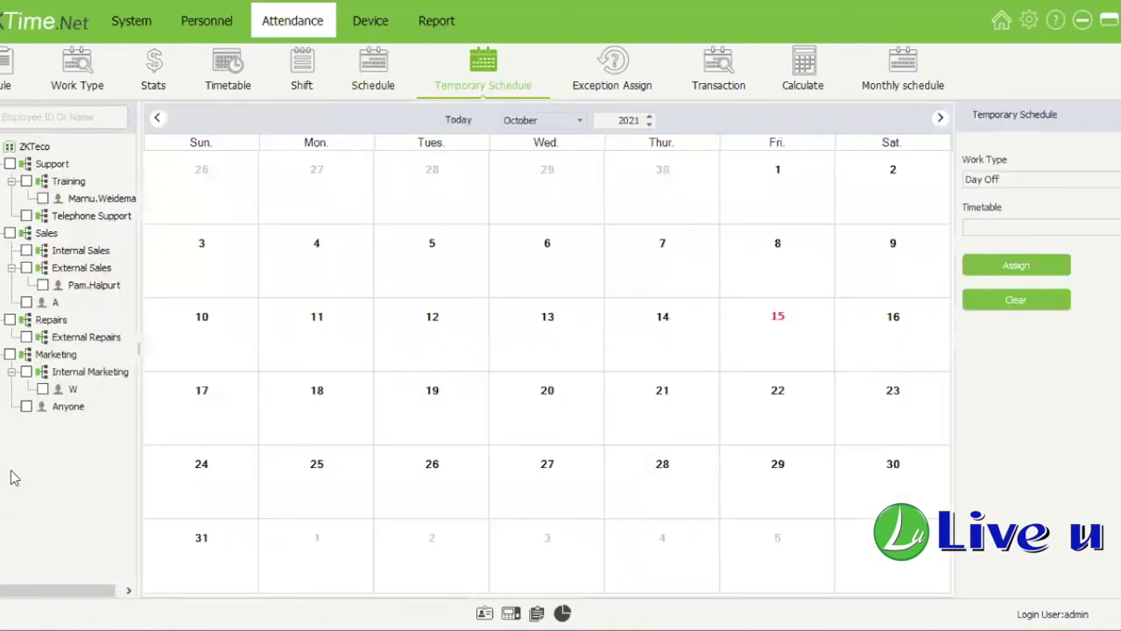
Step: Show the Marketing employee's October 2021 calendar on the Temporary Schedule
left_click(68, 407)
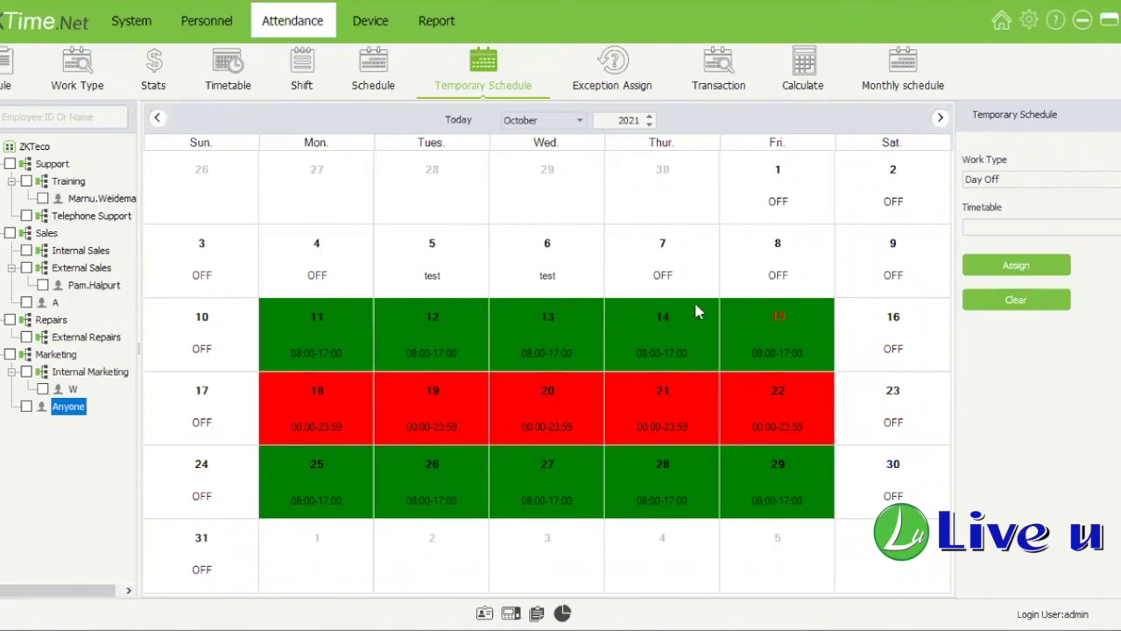
Step: Browse the temporary schedules of W, A, External Sales and Training, then move to Anyone
left_click(73, 388)
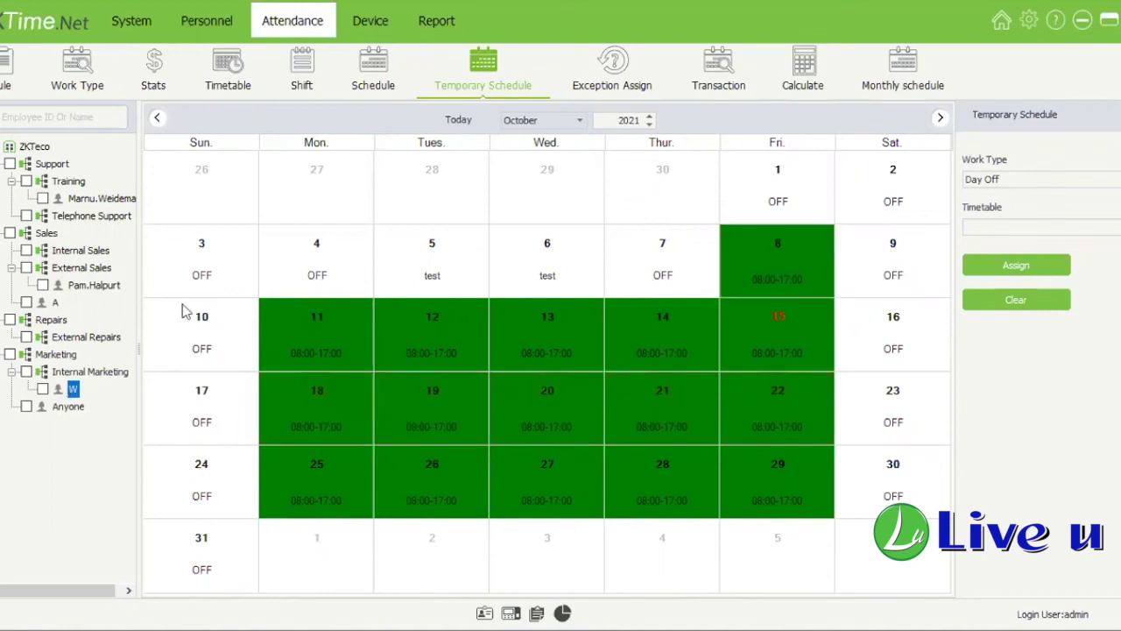
left_click(56, 303)
left_click(88, 285)
left_click(101, 199)
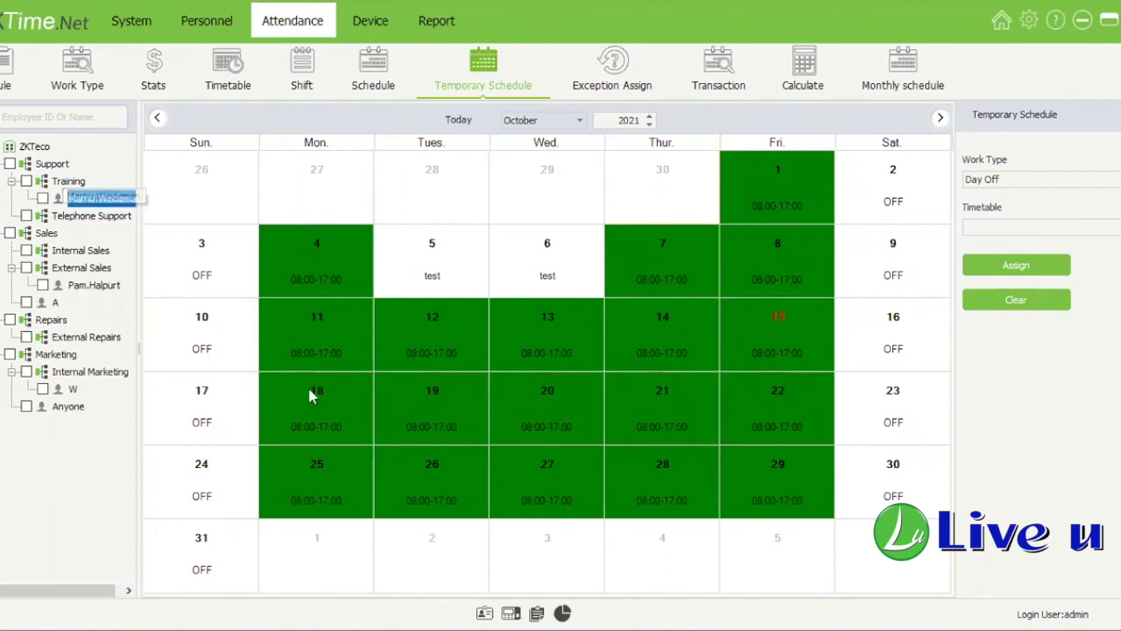
left_click(544, 255)
left_click(427, 262)
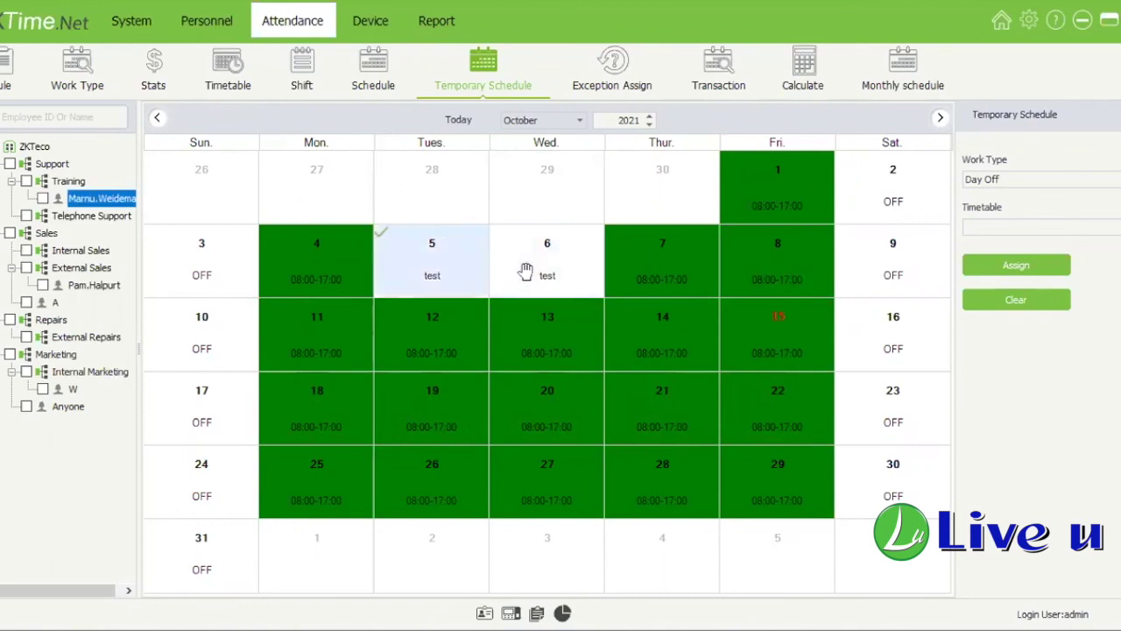
left_click(525, 271)
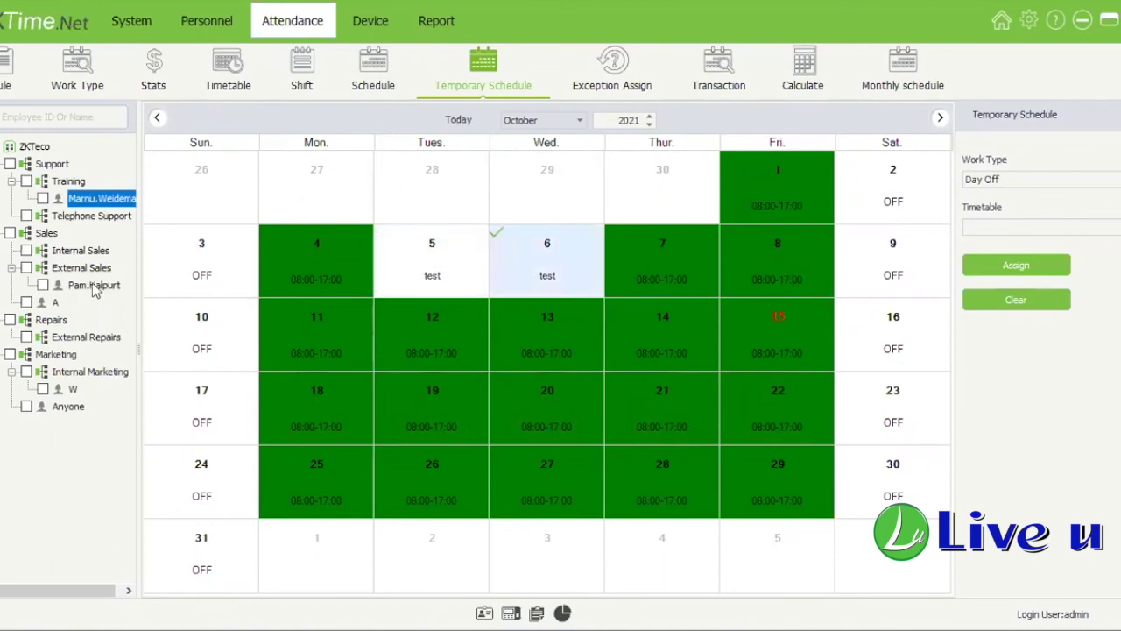
left_click(94, 285)
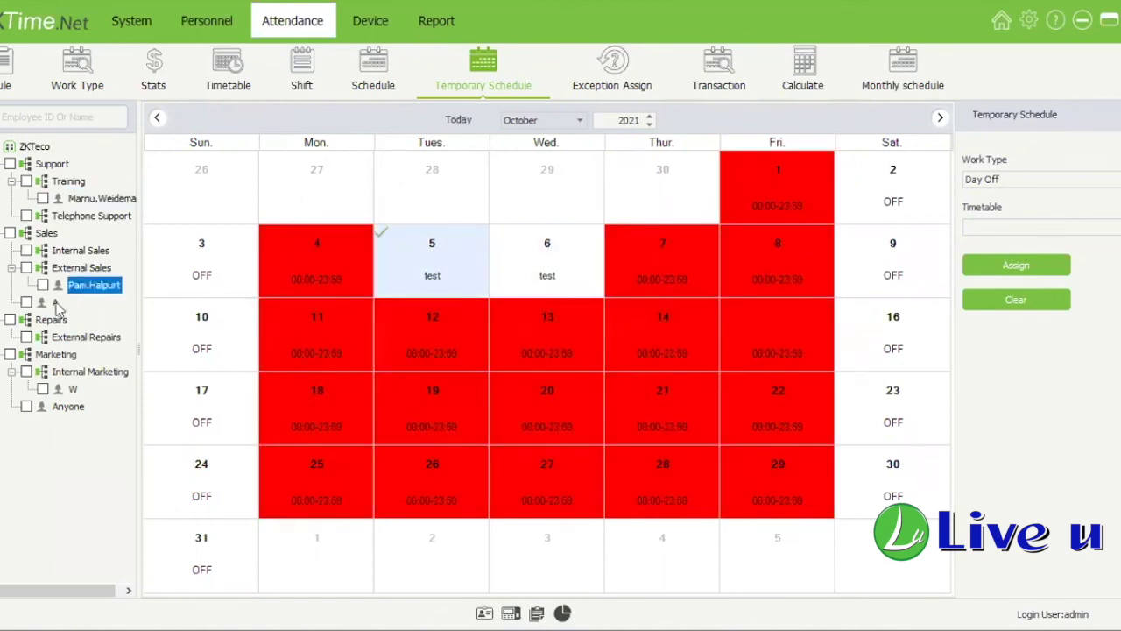
key("Down")
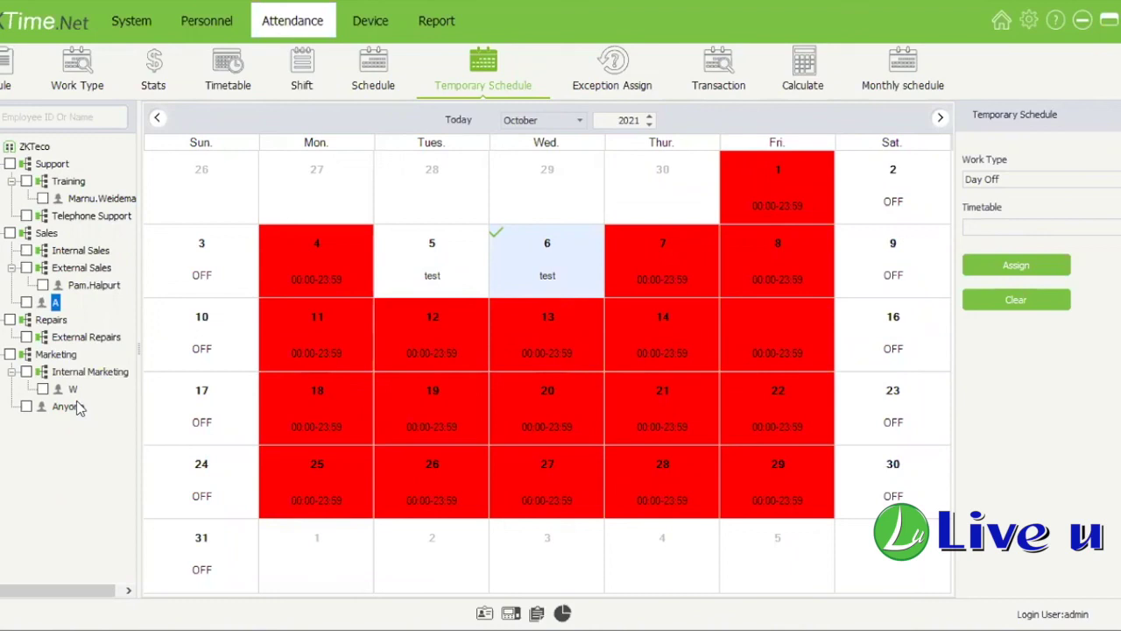
key("Down")
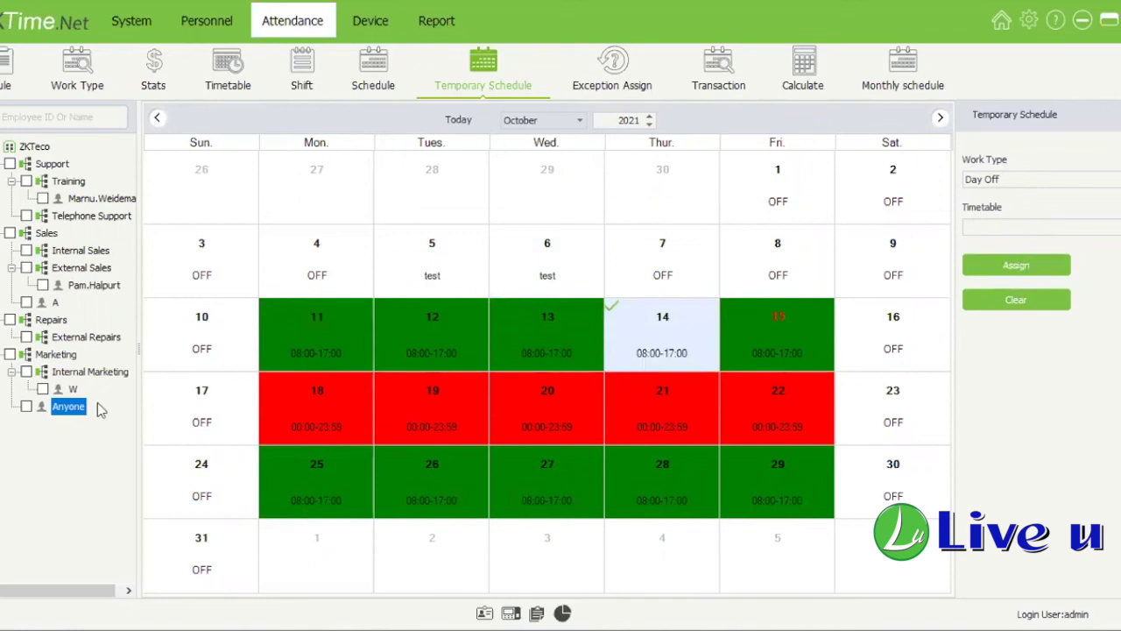
Step: For Anyone, set Thursday 14 to OFF, undo it, and pick the Flexible 00:00-23:59 timetable
left_click(26, 406)
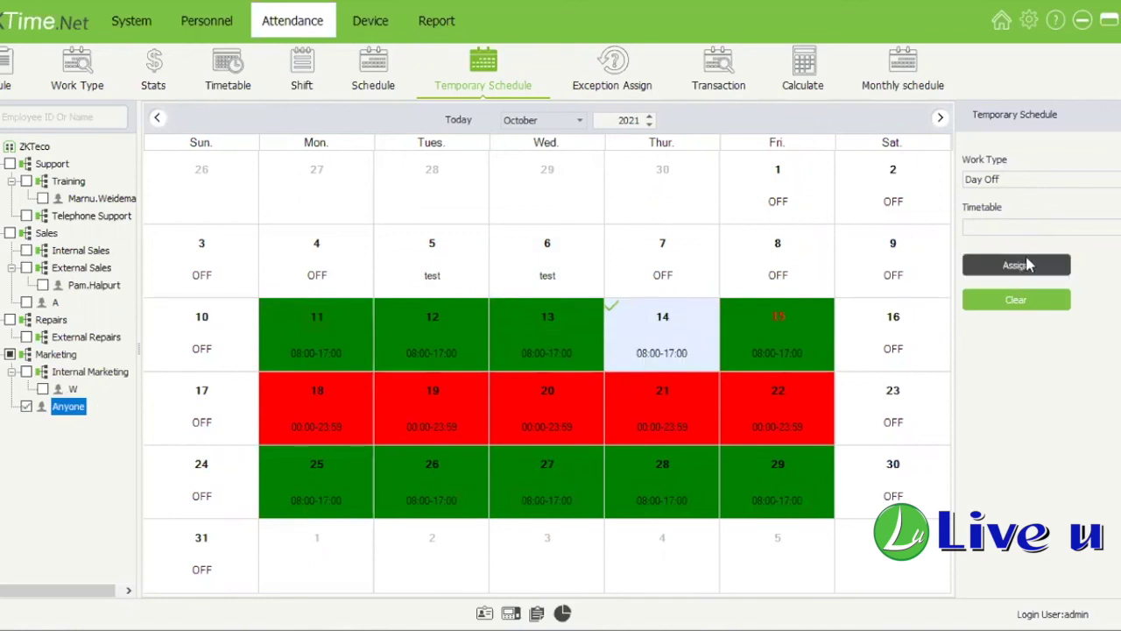
left_click(1025, 264)
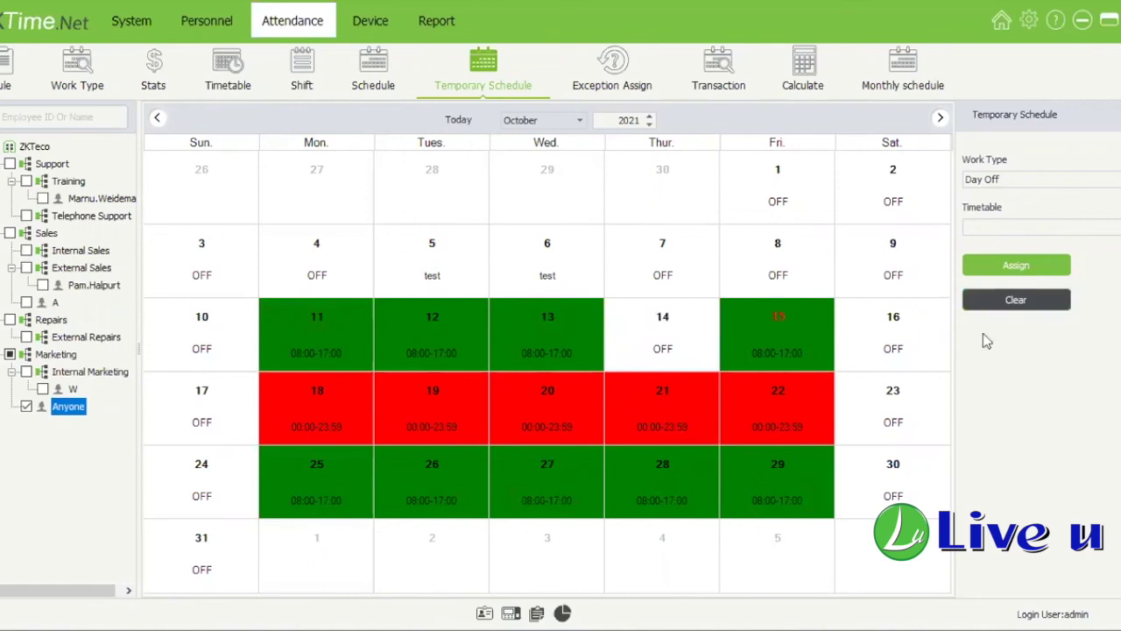
left_click(662, 342)
left_click(1016, 299)
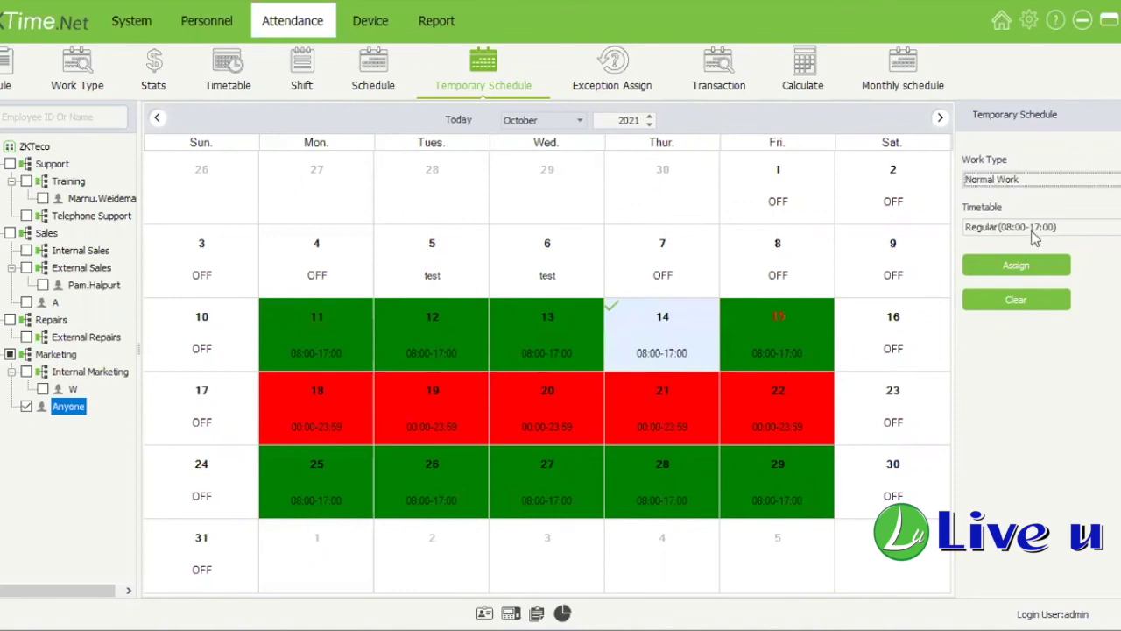
left_click(1030, 229)
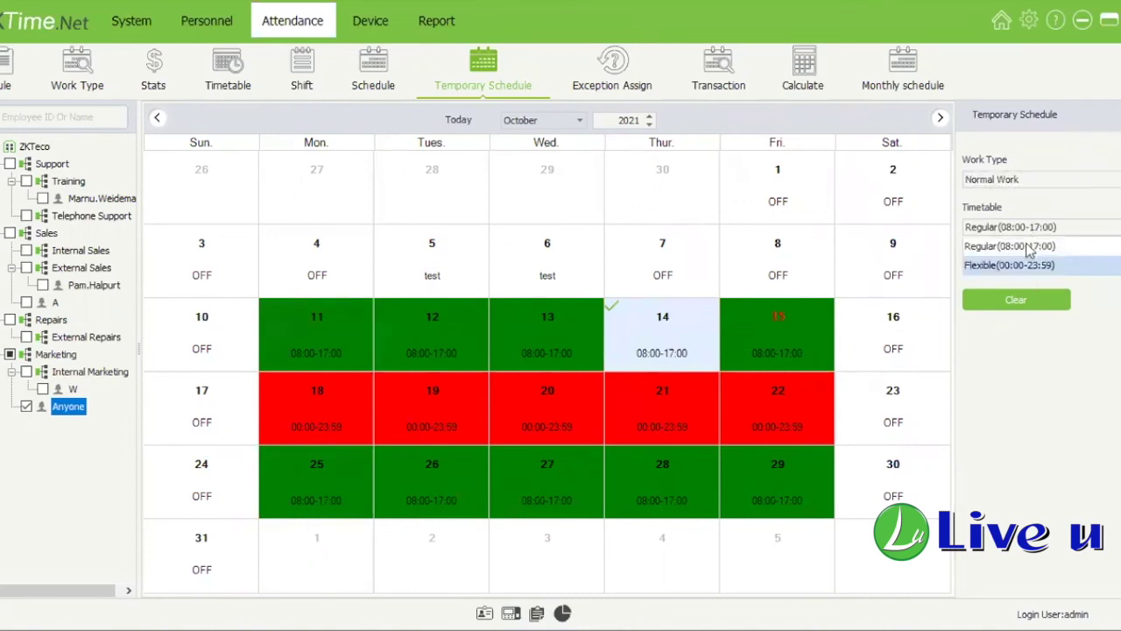
left_click(1025, 266)
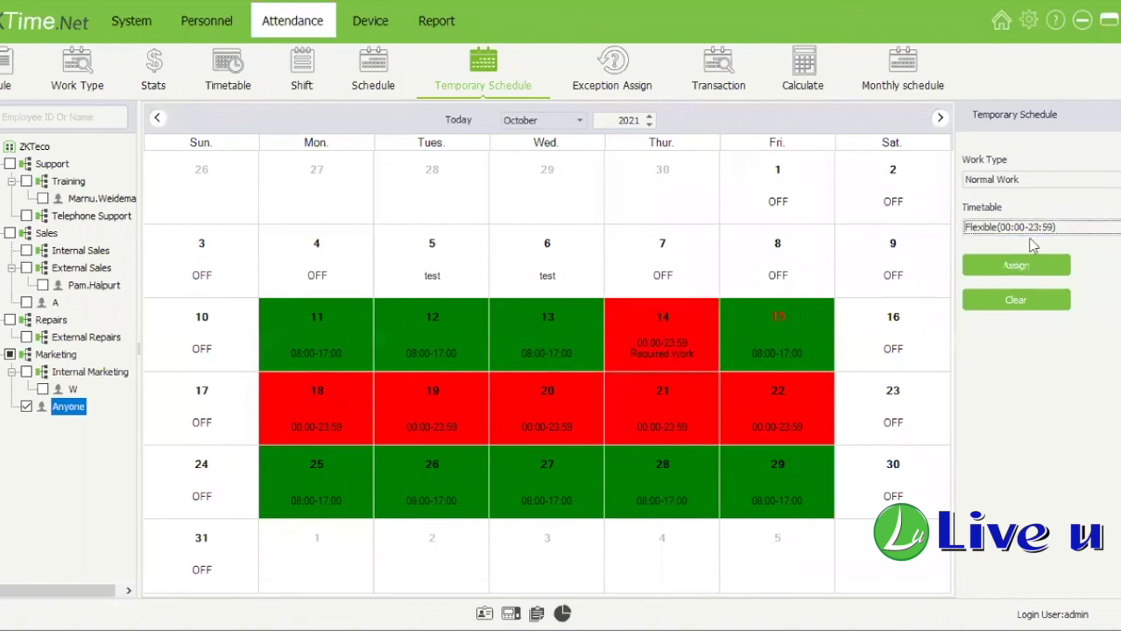
Step: Apply the timetable to Thursdays 21 and 28, then clear Thursdays 14, 21 and 28
left_click(607, 393)
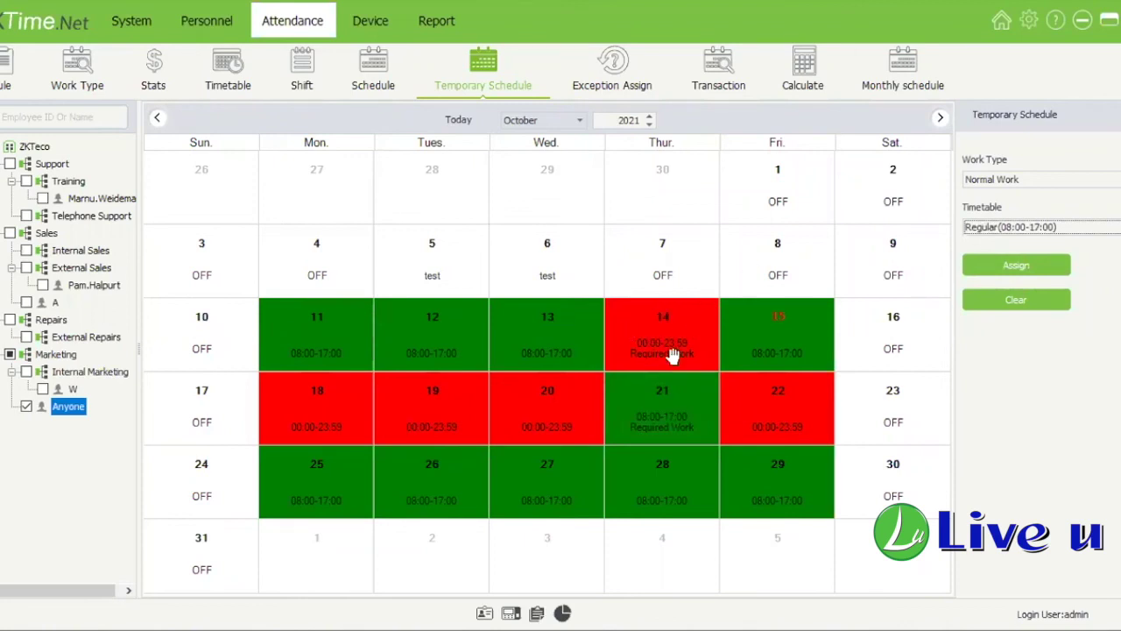
left_click(675, 482)
left_click(1016, 264)
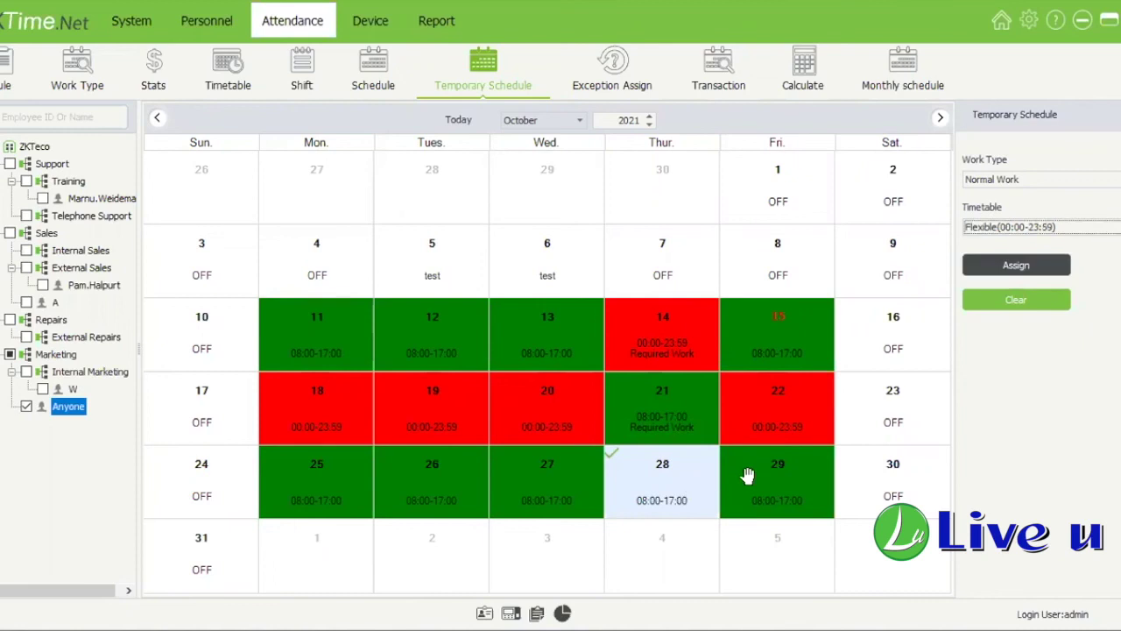
left_click_drag(689, 316, 668, 456)
left_click(968, 301)
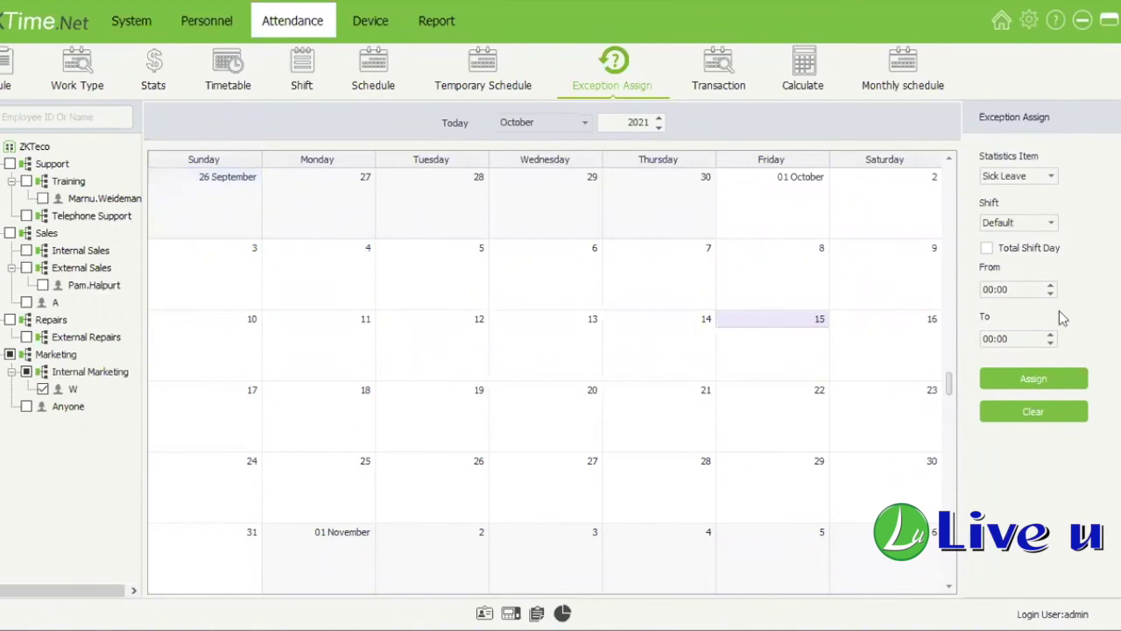
Step: Assign W whole-day Sick Leave on Friday 15
left_click(1050, 176)
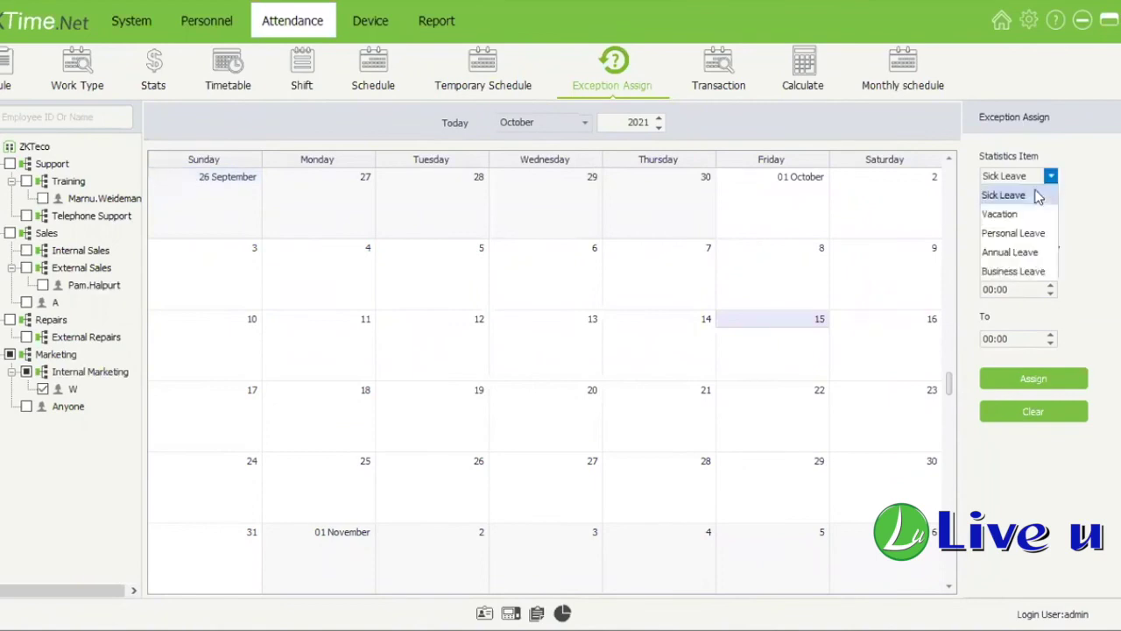
left_click(1091, 227)
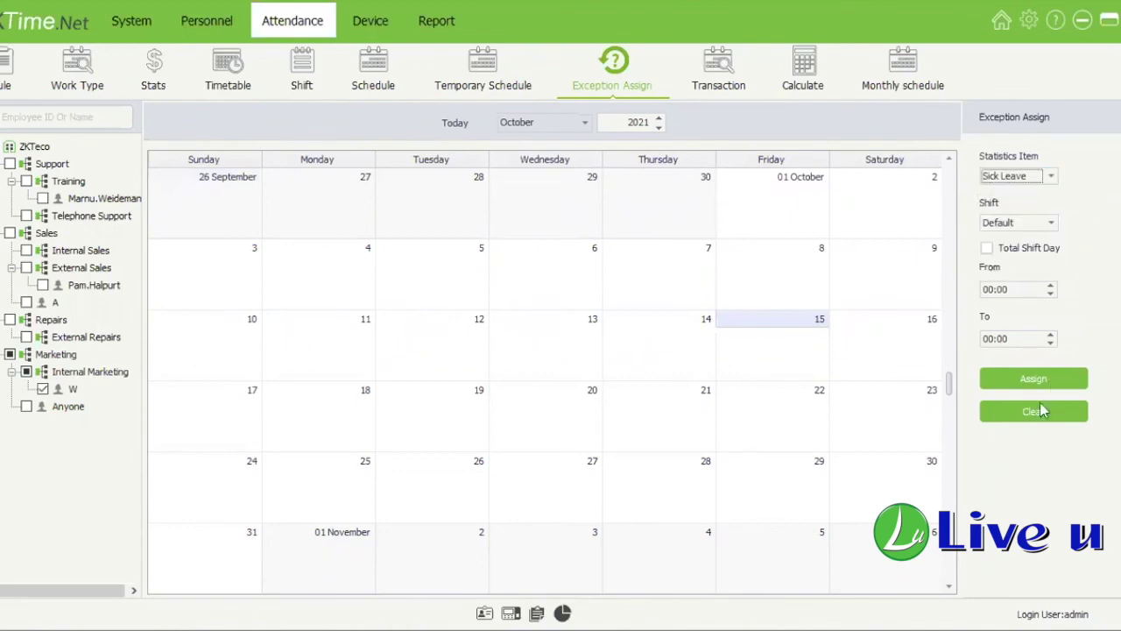
left_click(1036, 387)
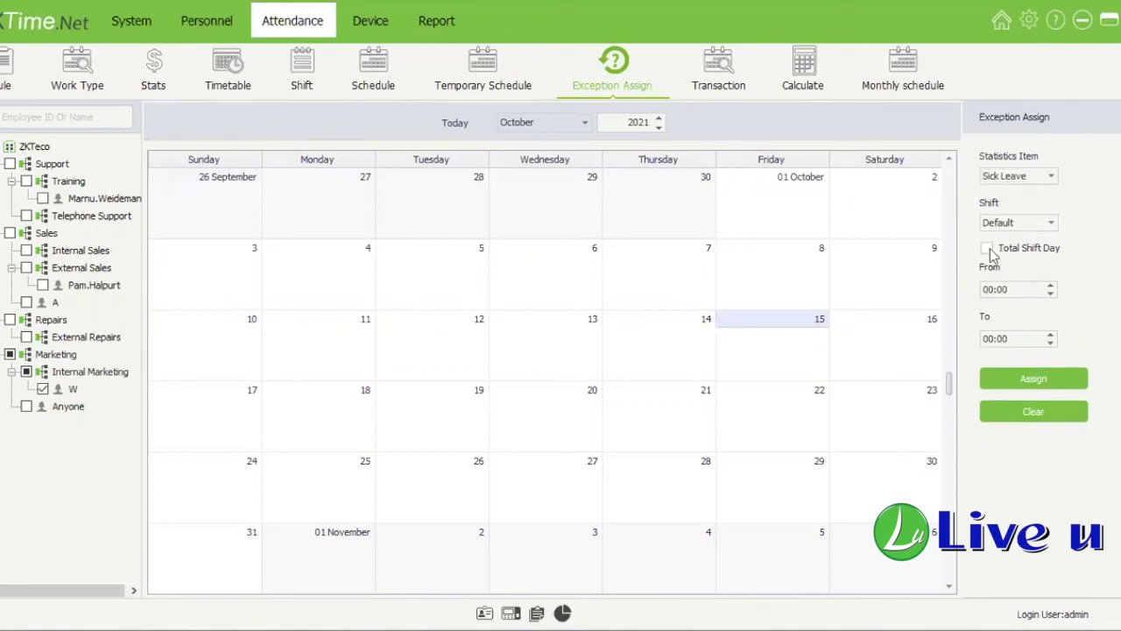
left_click(988, 248)
left_click(1032, 379)
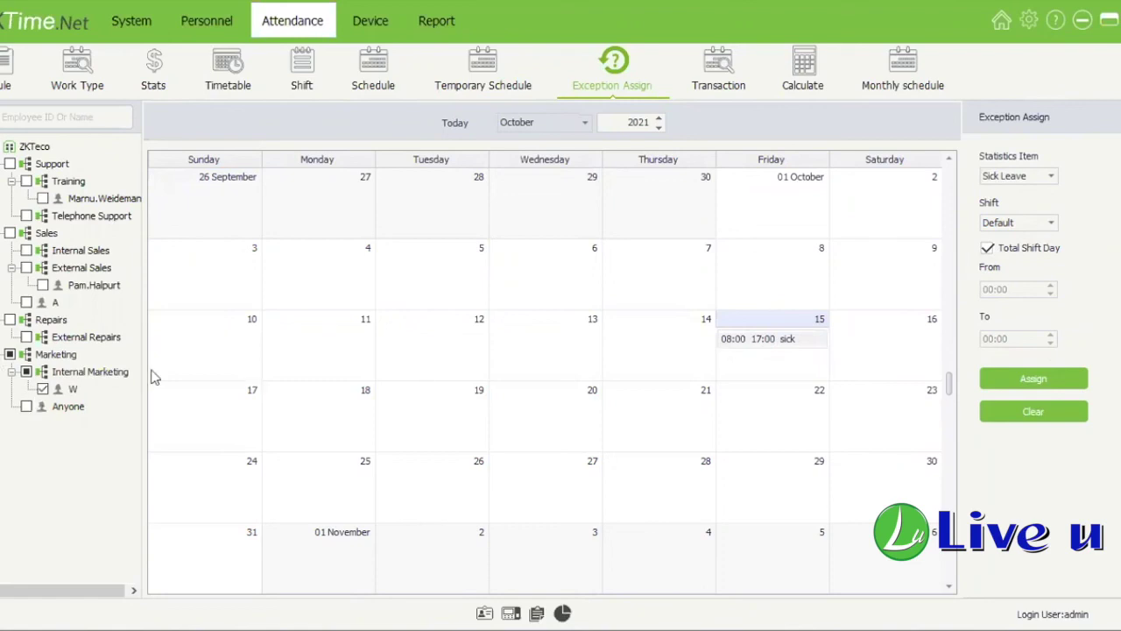
Step: Assign W Sick Leave from 08:00 to 10:00 on Thursday 14
left_click(988, 249)
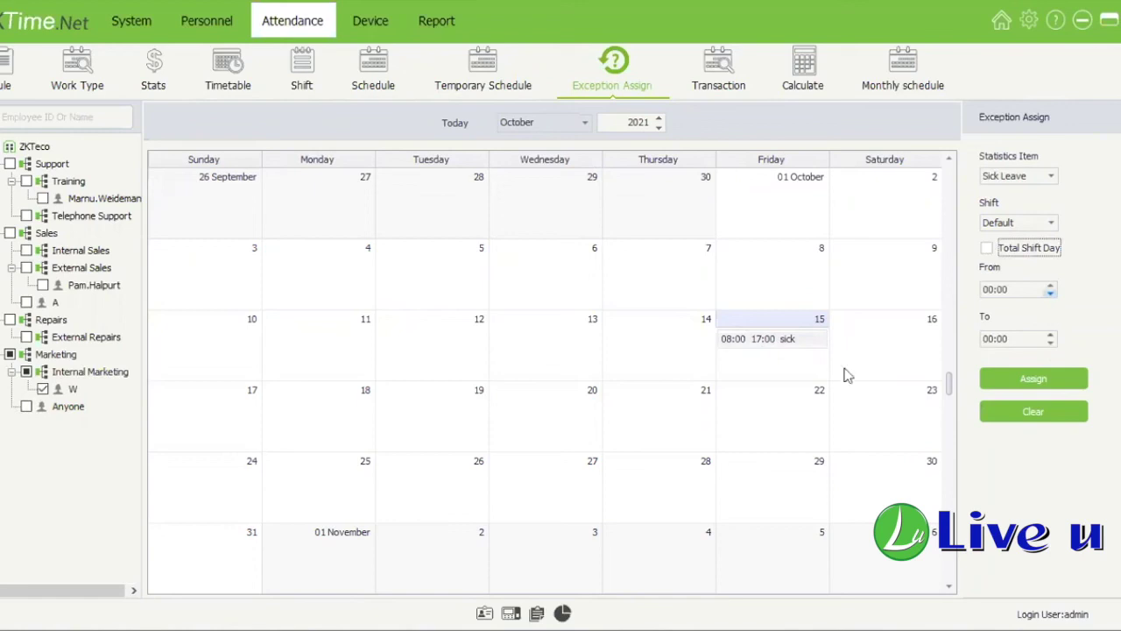
left_click(675, 345)
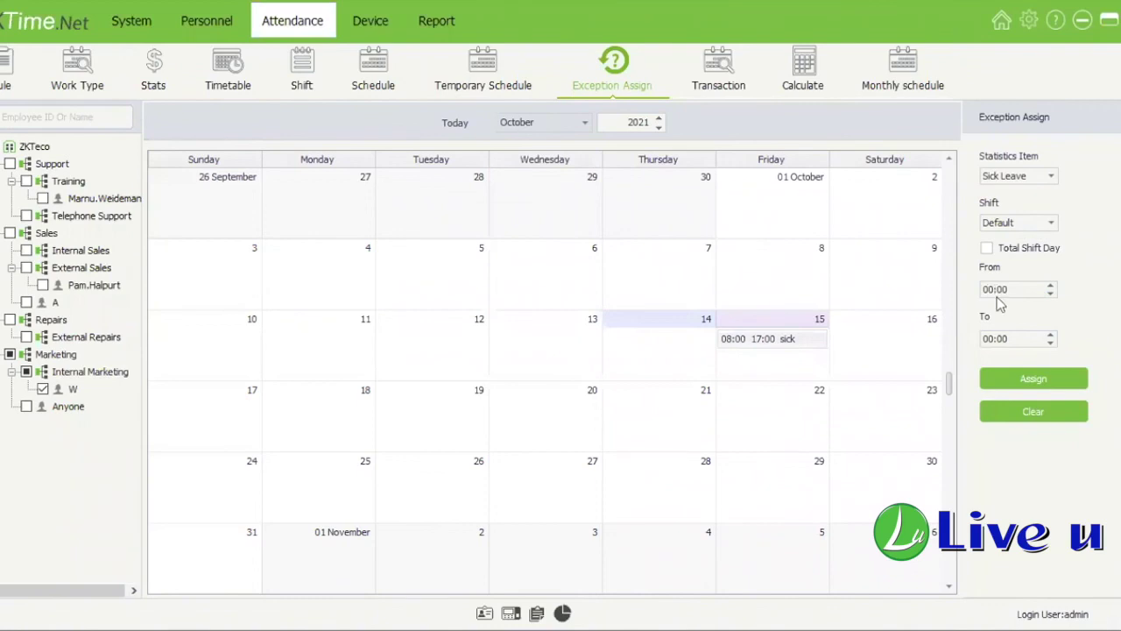
left_click(989, 290)
type("08")
left_click(989, 339)
type("10")
left_click(1033, 378)
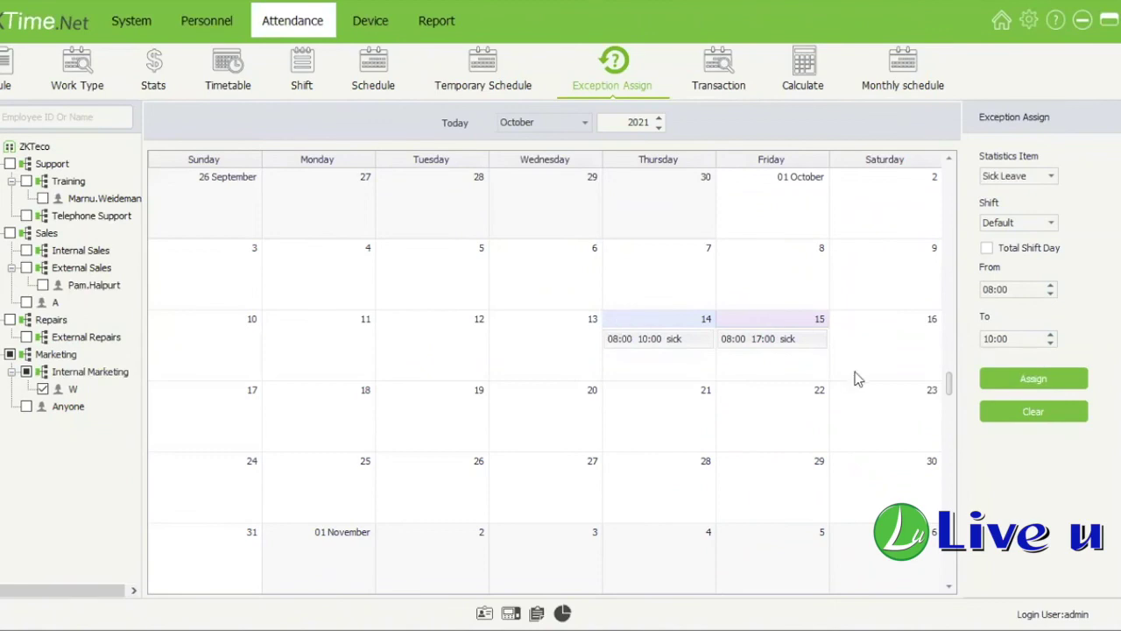
left_click(1056, 420)
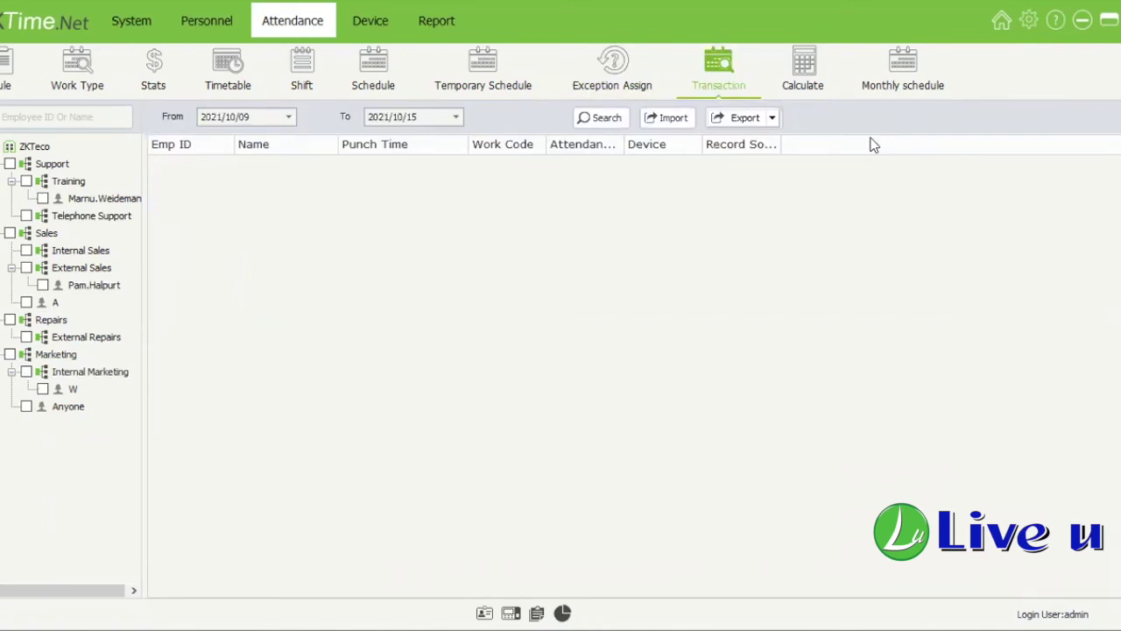
Step: Switch the transaction search from W to Anyone and review the 10/07 punches from 08:00 to 17:00
left_click(42, 389)
left_click(43, 408)
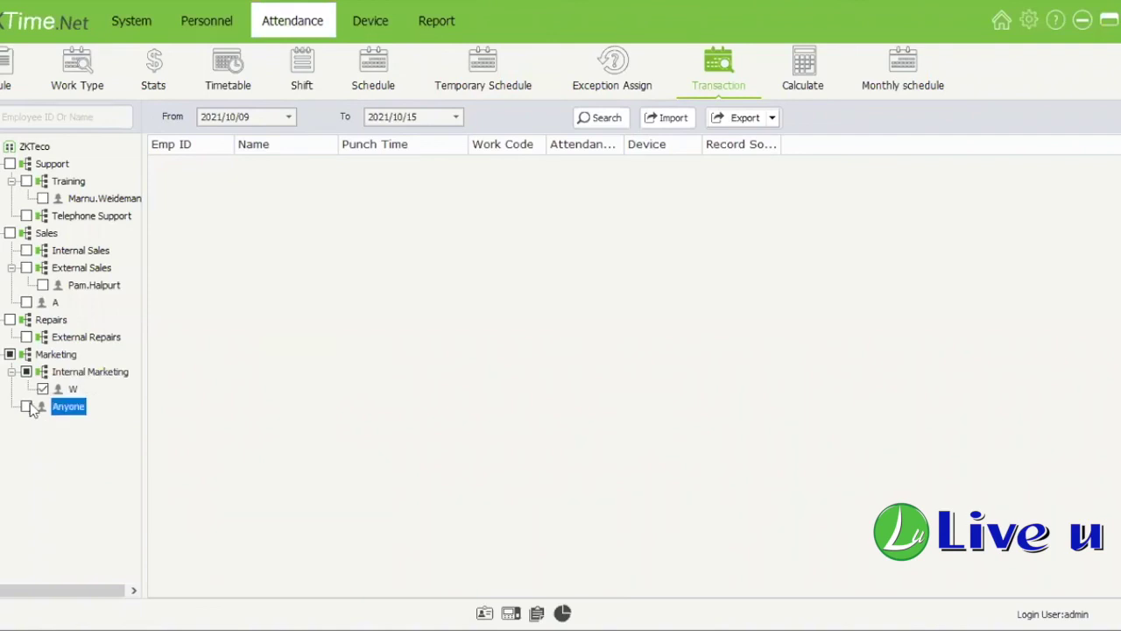
left_click(28, 407)
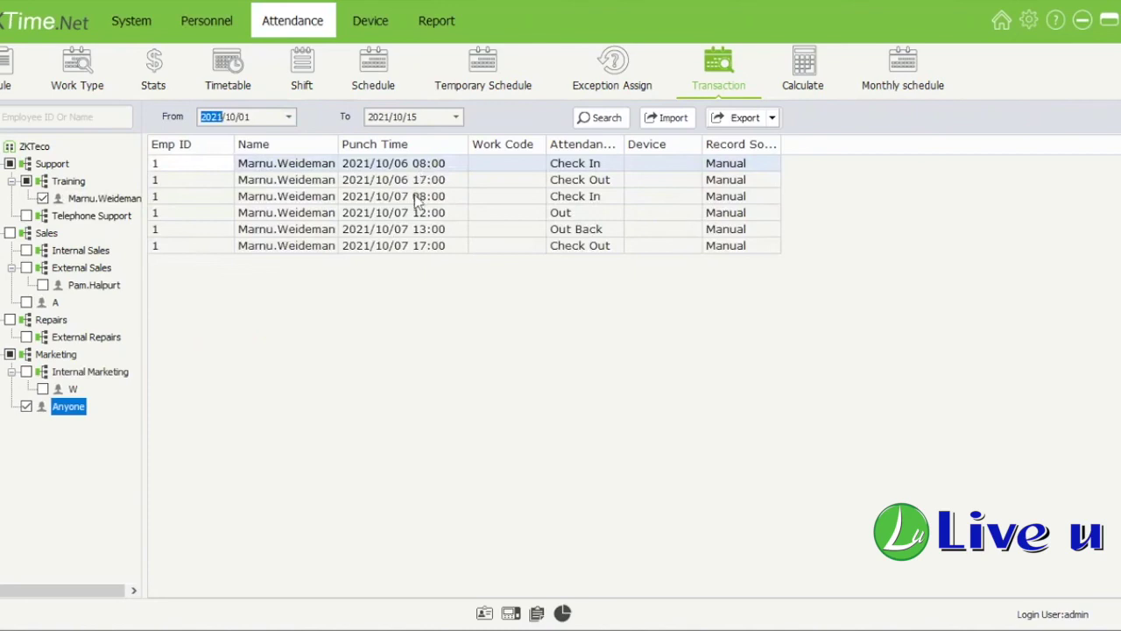
left_click(581, 212)
key("Down")
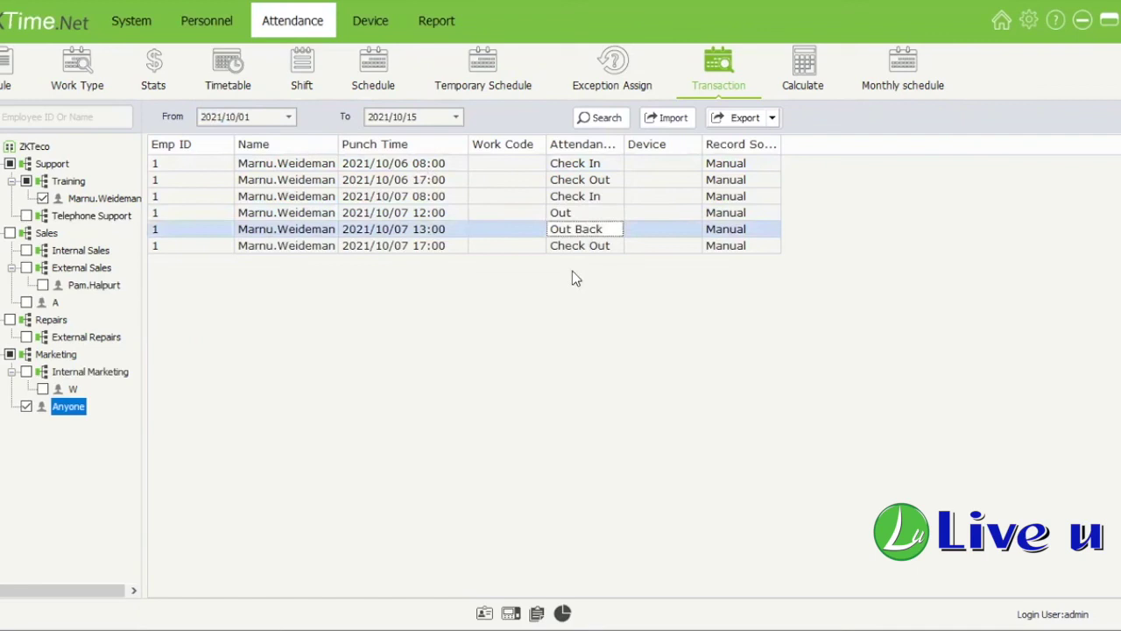
left_click(569, 245)
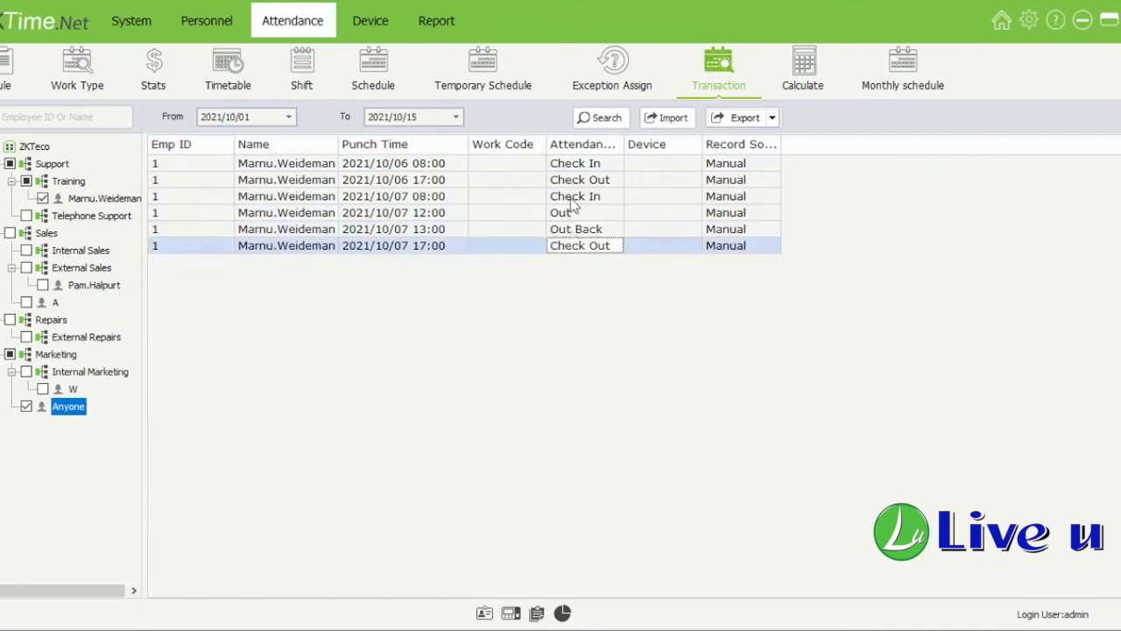
key("Up")
key("Up")
key("Up")
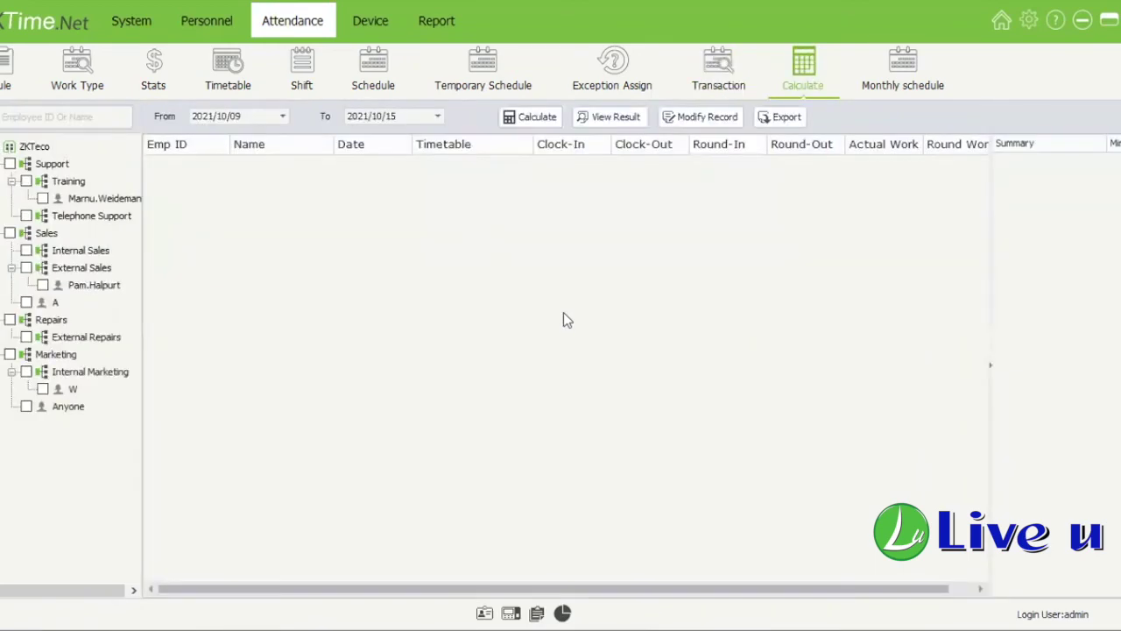
Step: Calculate the Training employee's attendance for 2021/10/01–2021/10/15 and select the empty 10/14 row
left_click(43, 199)
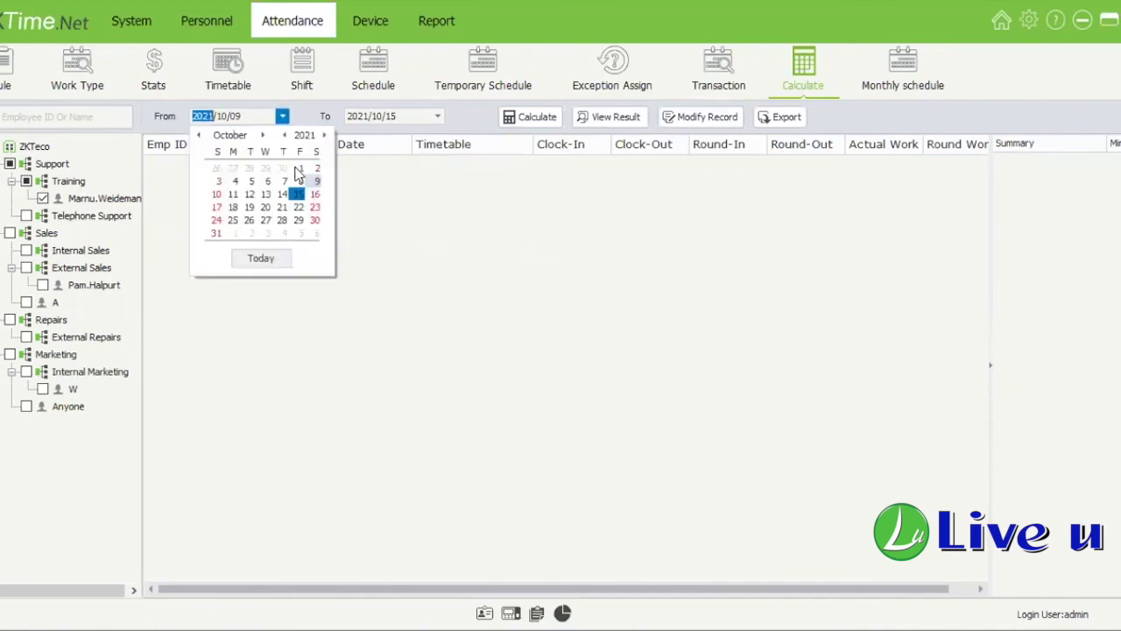
left_click(297, 168)
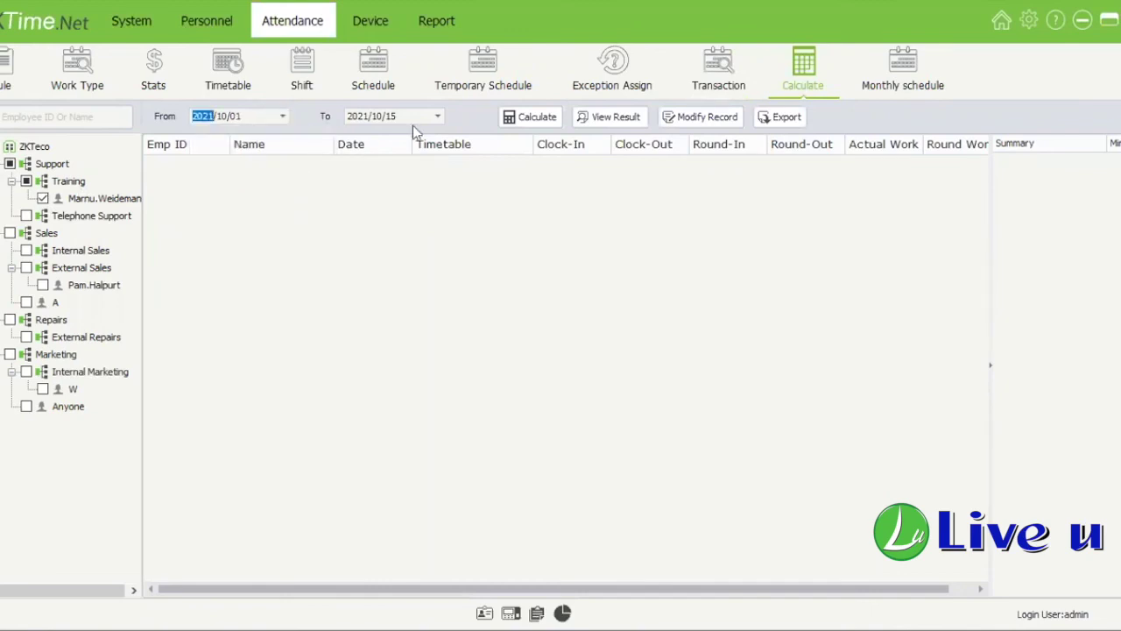
left_click(547, 119)
left_click_drag(544, 587, 630, 589)
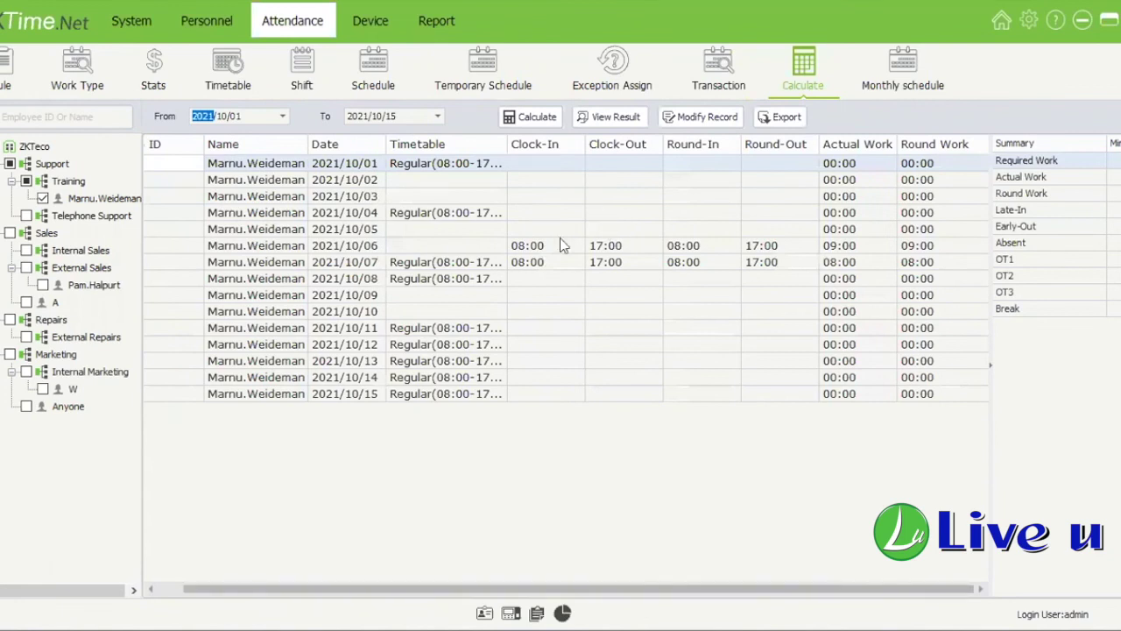
left_click(560, 245)
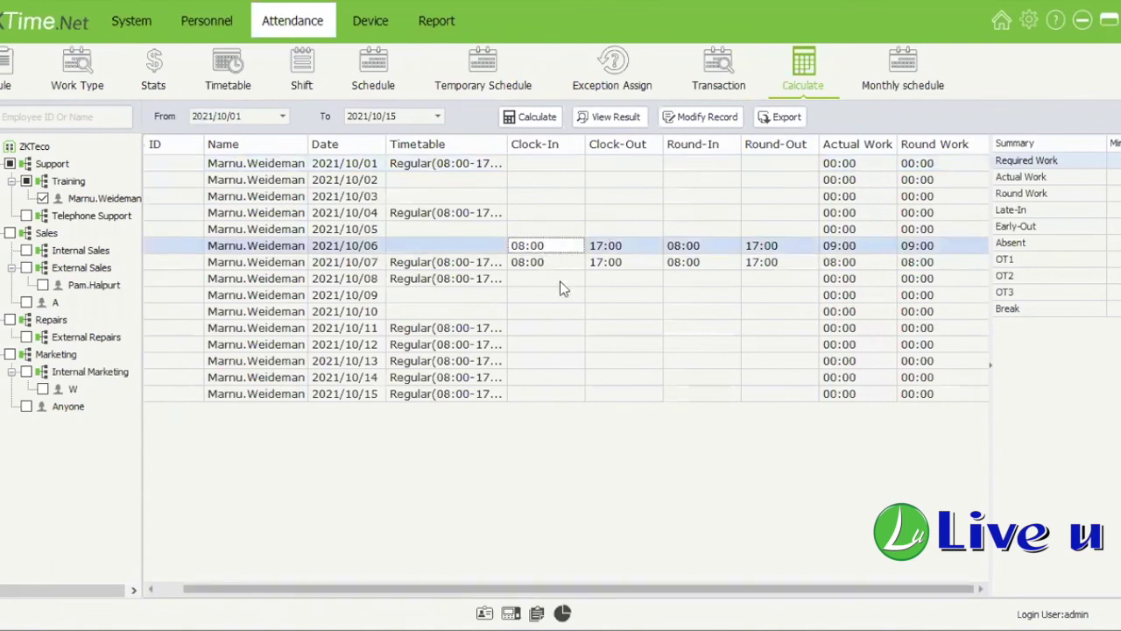
left_click(543, 360)
left_click(546, 378)
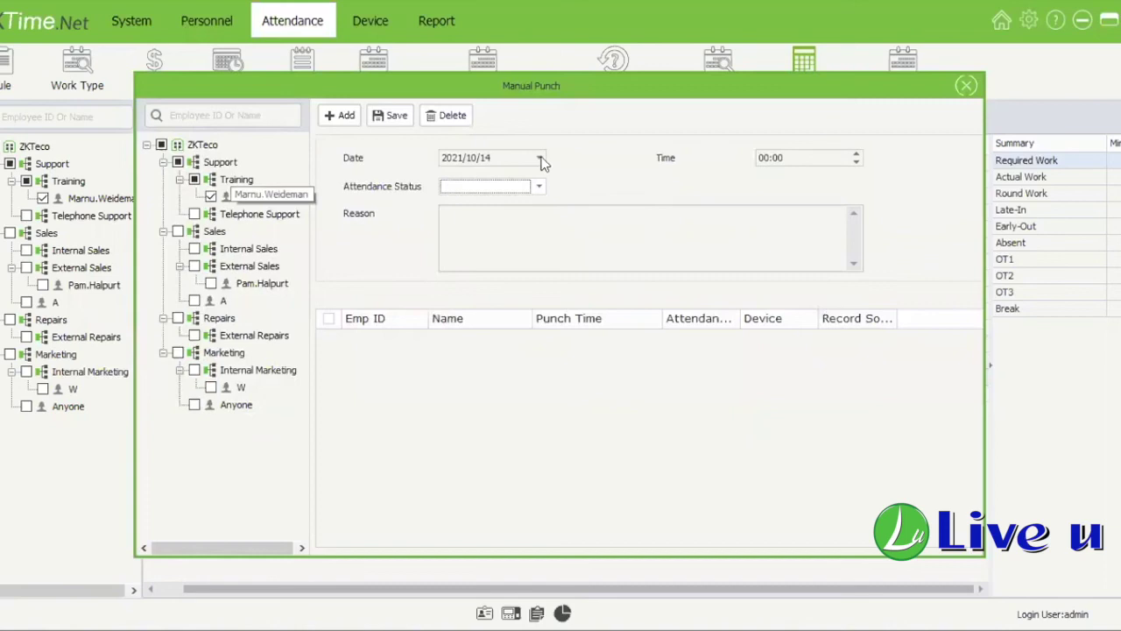
Step: Save an 08:00 Check In punch and a 17:00 Check Out punch for 2021/10/14
left_click(767, 161)
type("8")
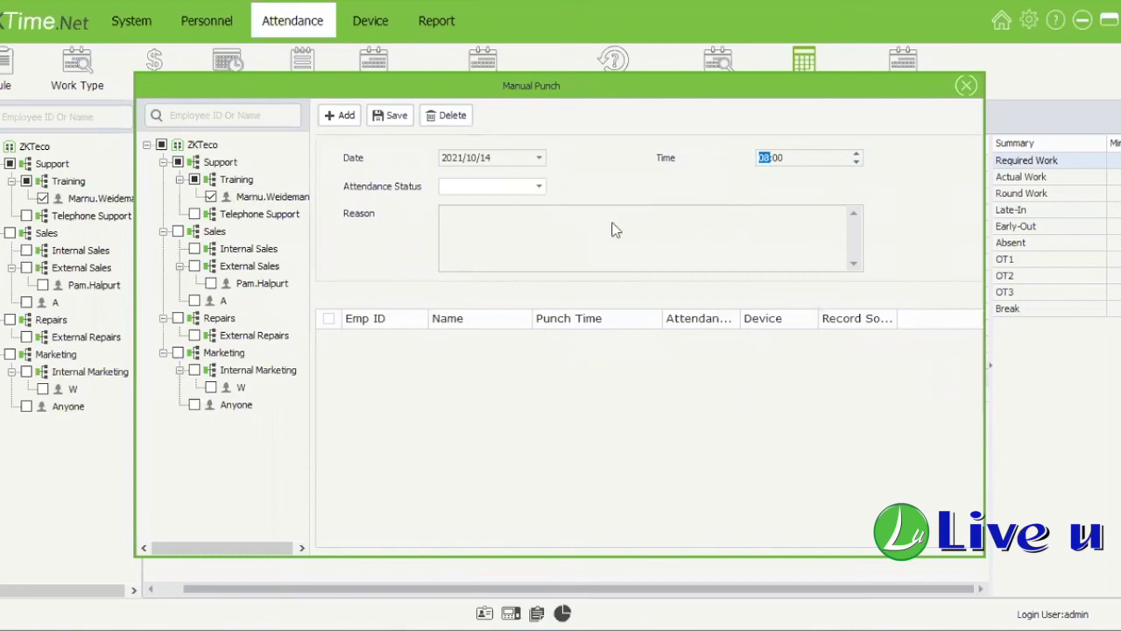
left_click(517, 185)
left_click(390, 120)
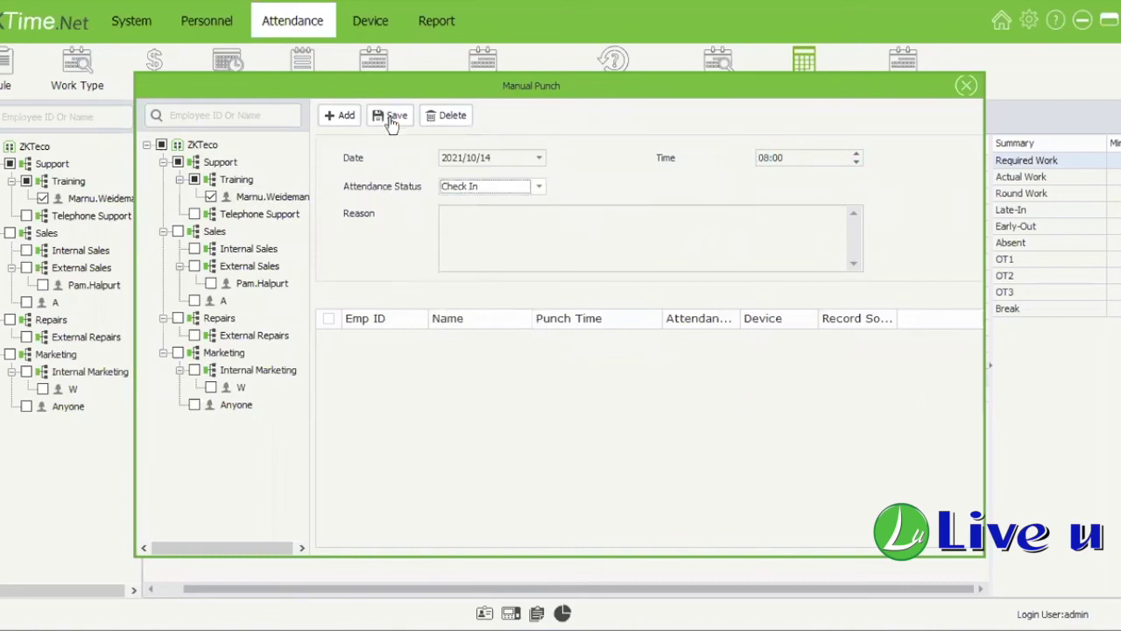
left_click(393, 115)
left_click(341, 115)
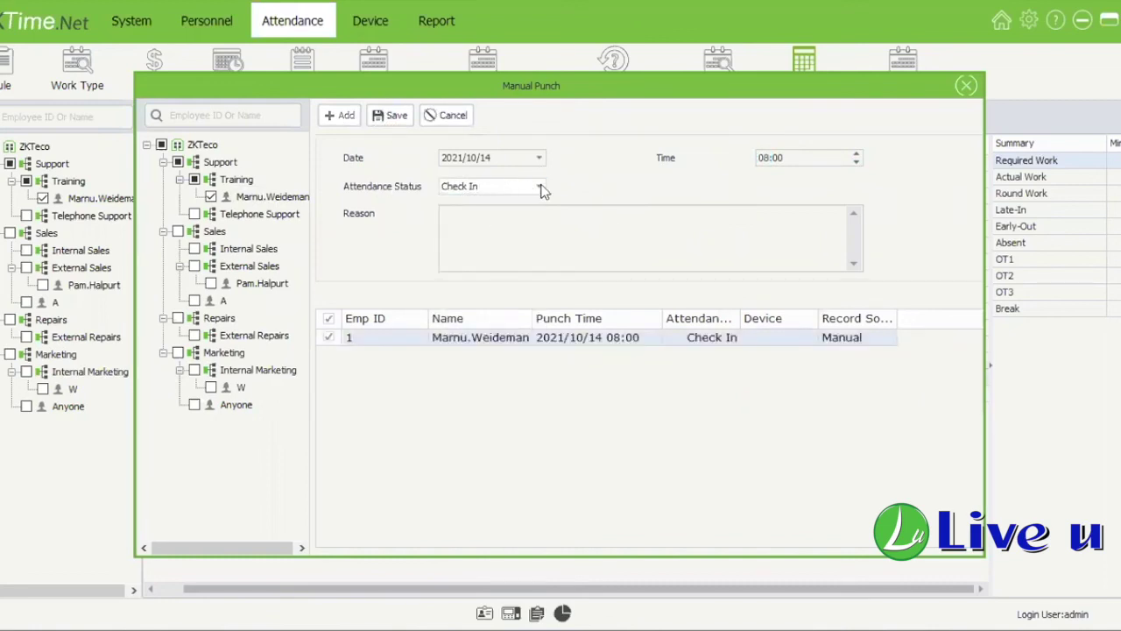
key("Down")
left_click(753, 160)
type("17")
left_click(401, 120)
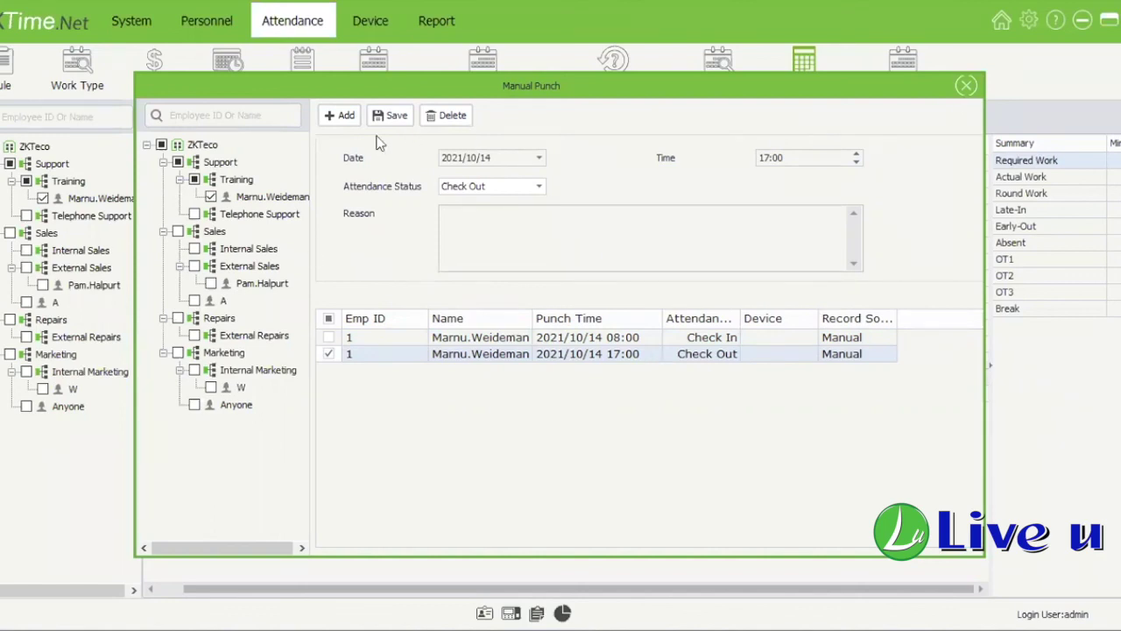
Step: Check the 10/14 row's 17:00 clock-out and the Required and Actual Work summary values
key("Escape")
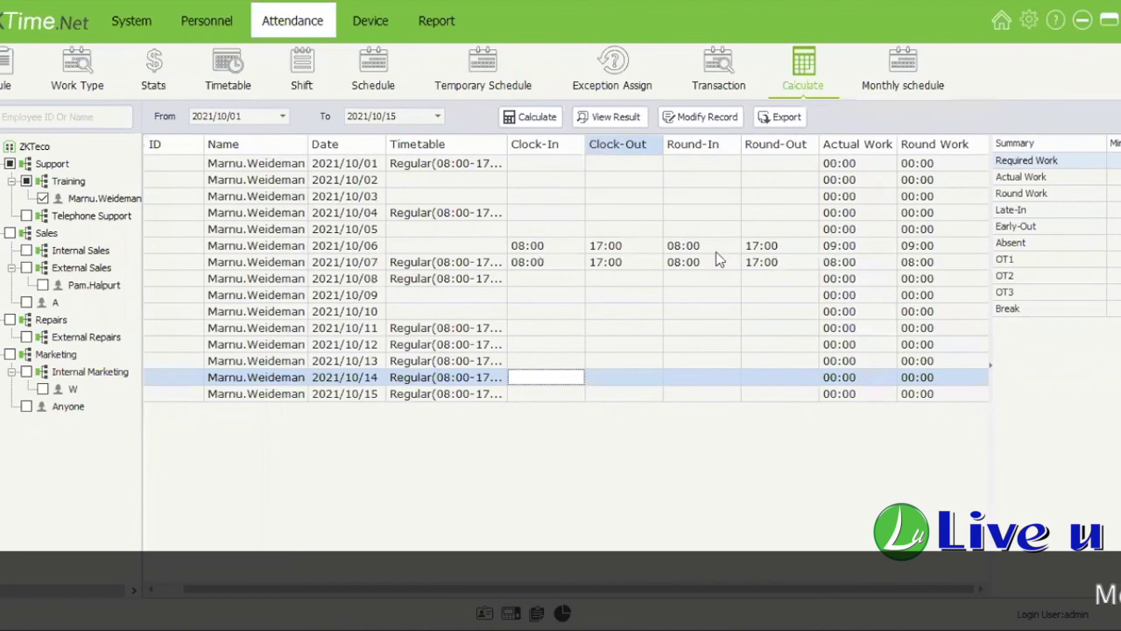
left_click(604, 377)
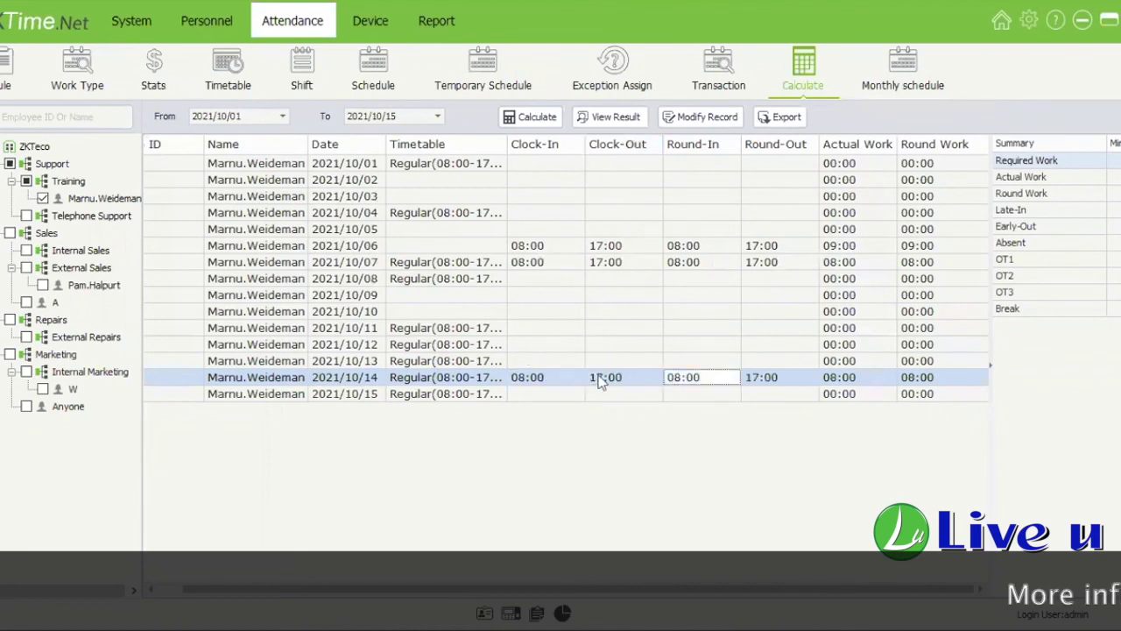
left_click(545, 361)
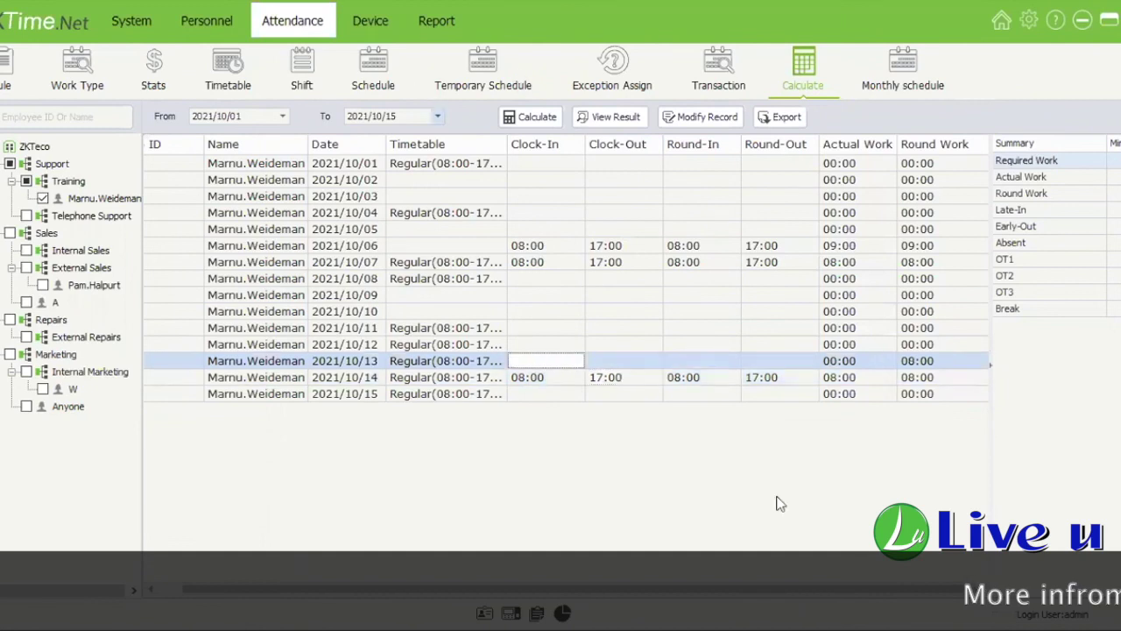
left_click(804, 377)
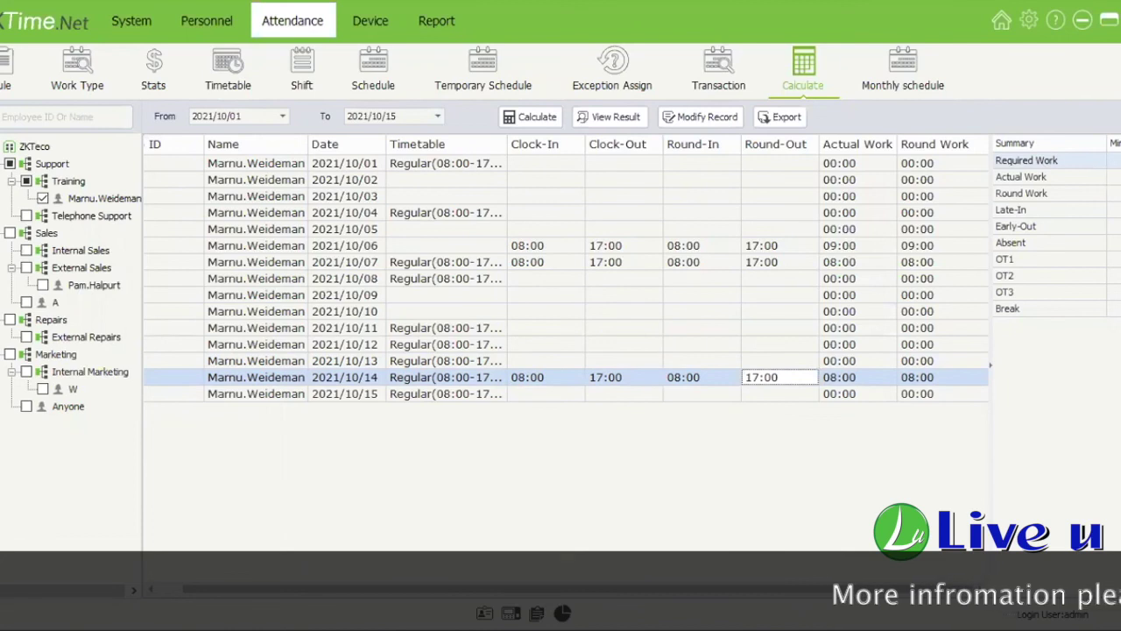
left_click(1115, 160)
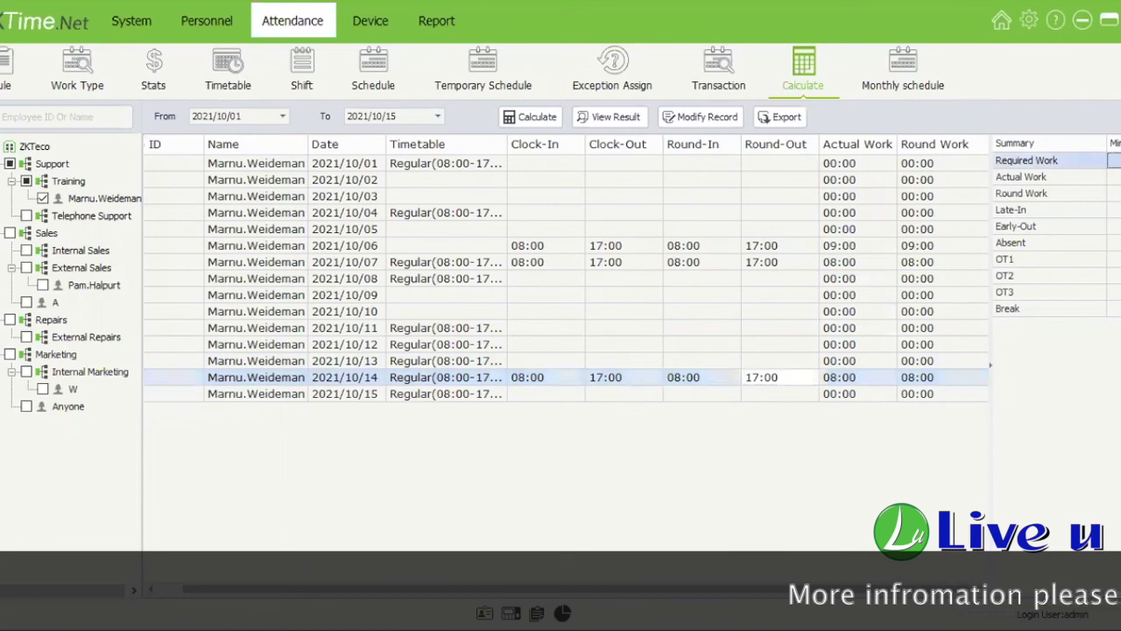
left_click(1116, 176)
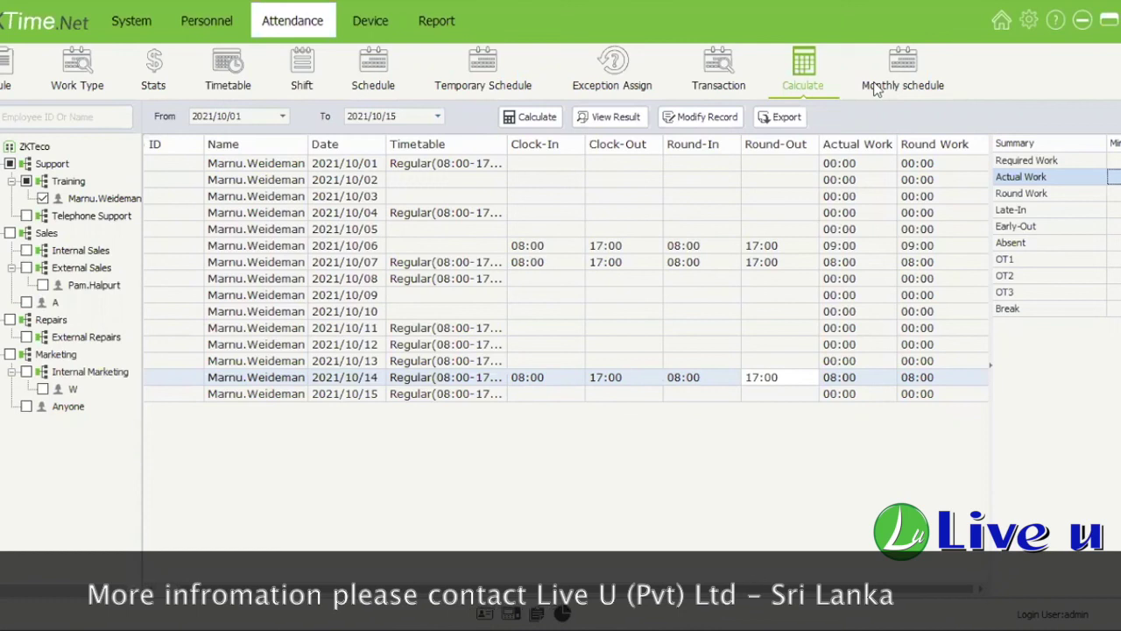
Step: Show the Training employee's October 2021 monthly schedule and scroll to days 12–18
left_click(903, 70)
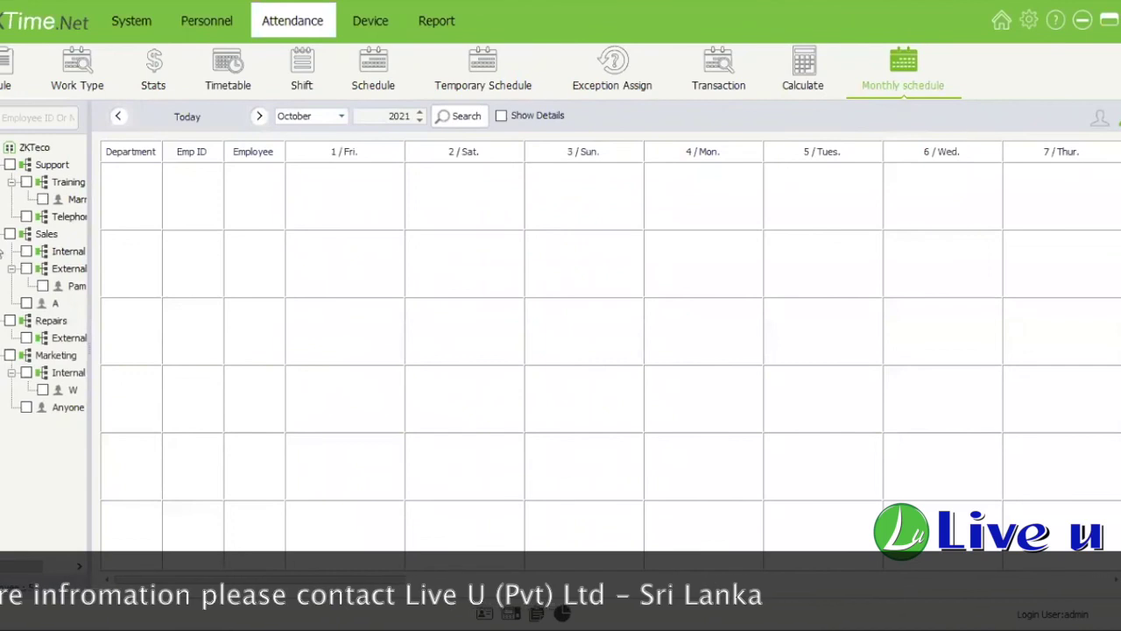
left_click(43, 200)
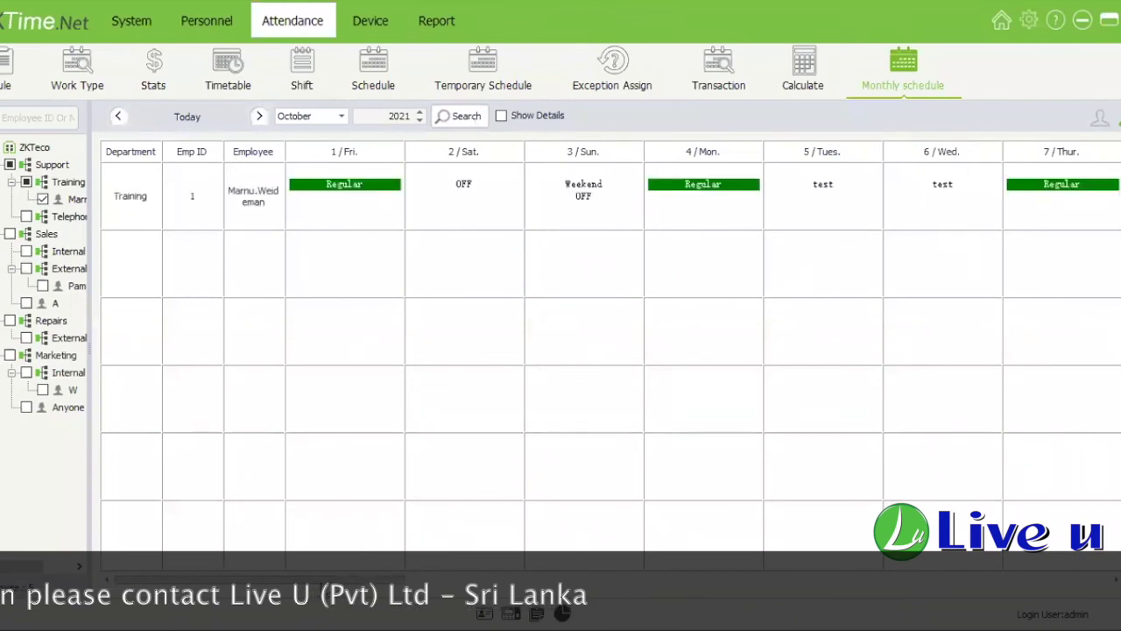
left_click_drag(320, 579, 643, 580)
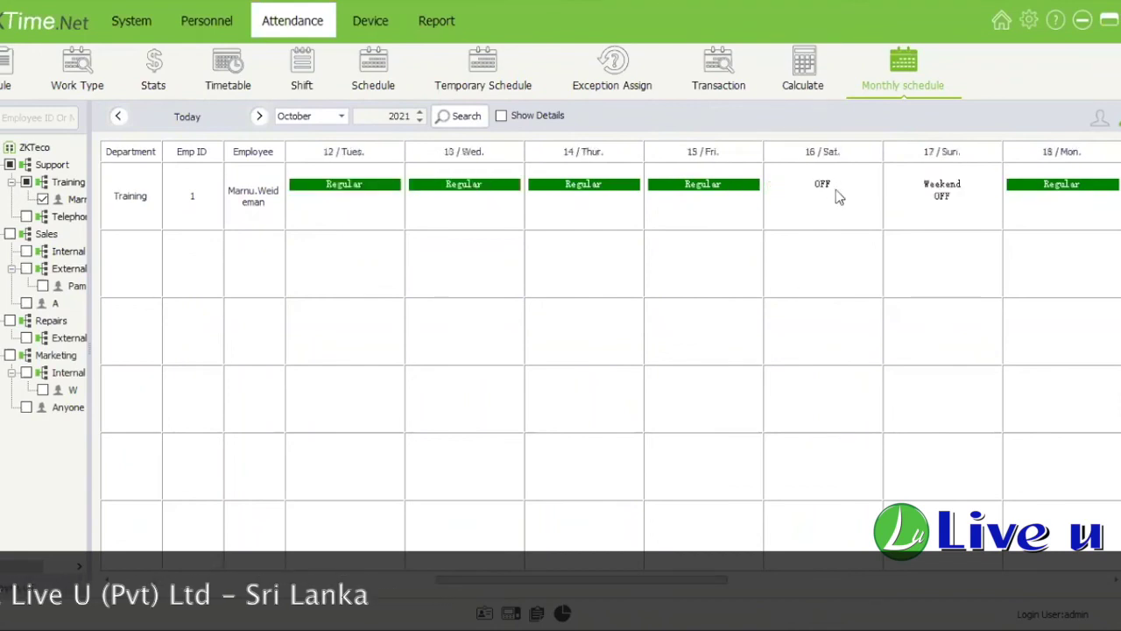
mouse_move(943, 199)
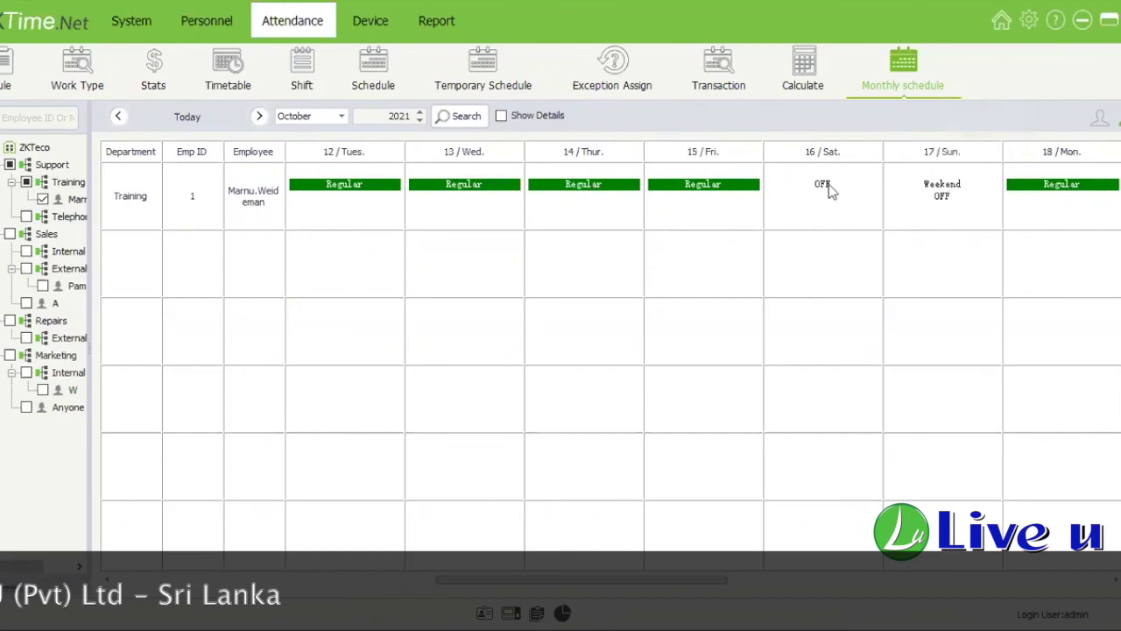
mouse_move(832, 193)
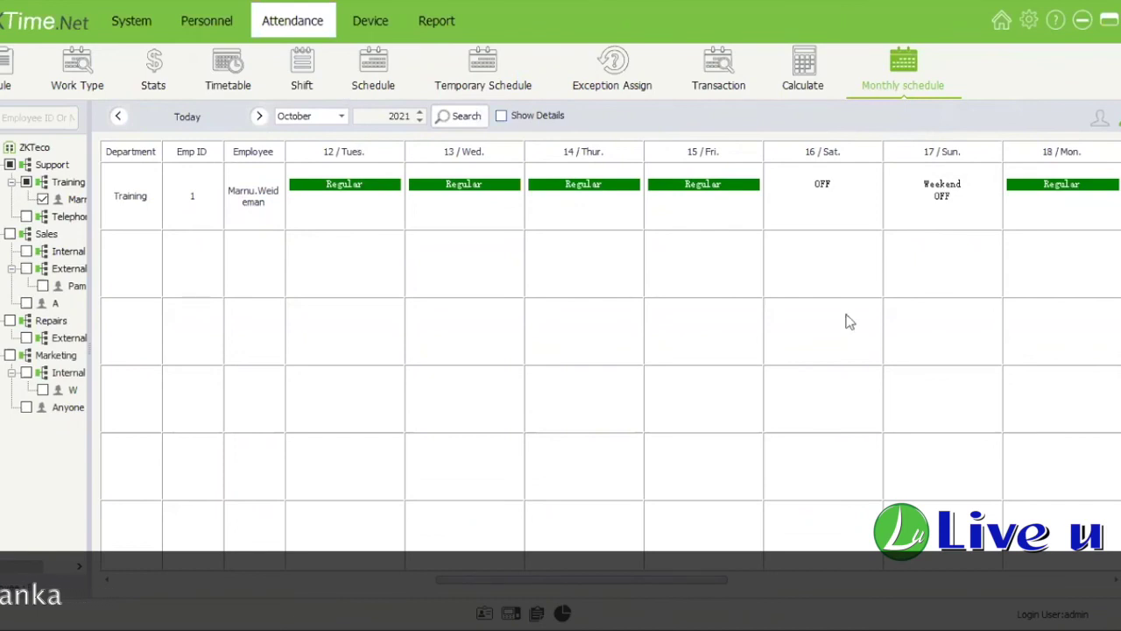
Step: Display the Training employee's October shifts in the single-employee month calendar, toggling views
left_click(1100, 120)
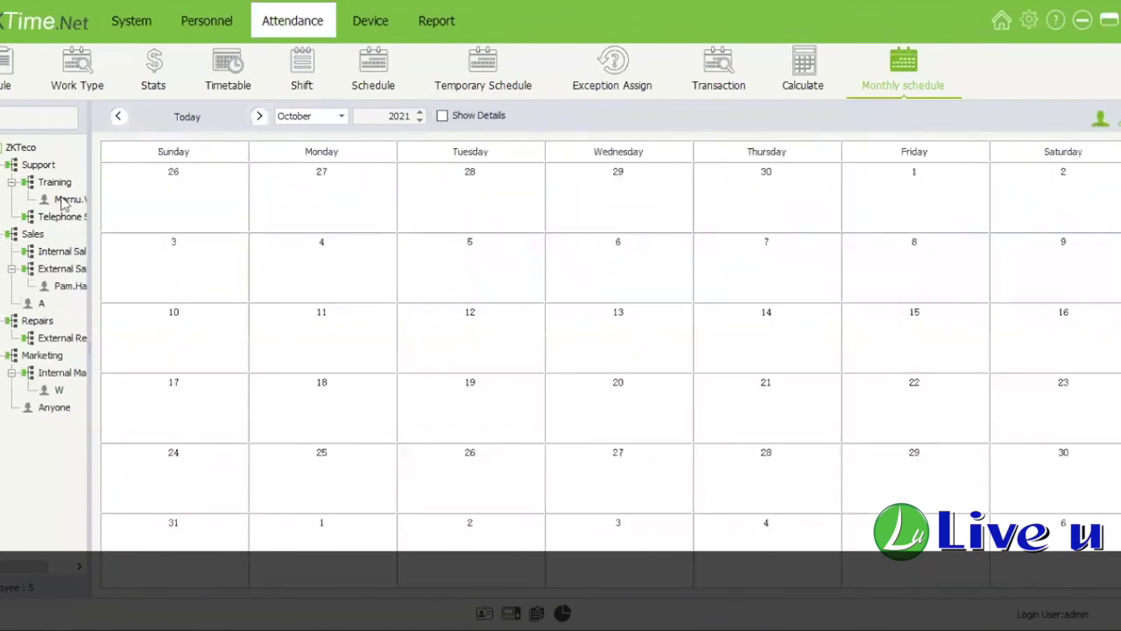
left_click(63, 201)
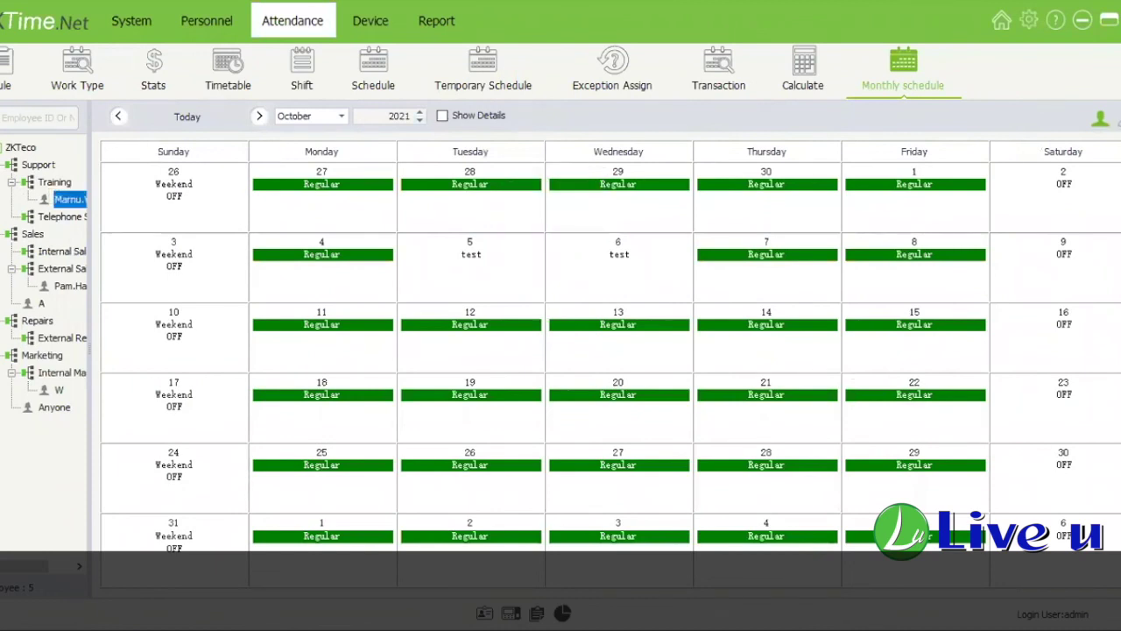
left_click(1120, 120)
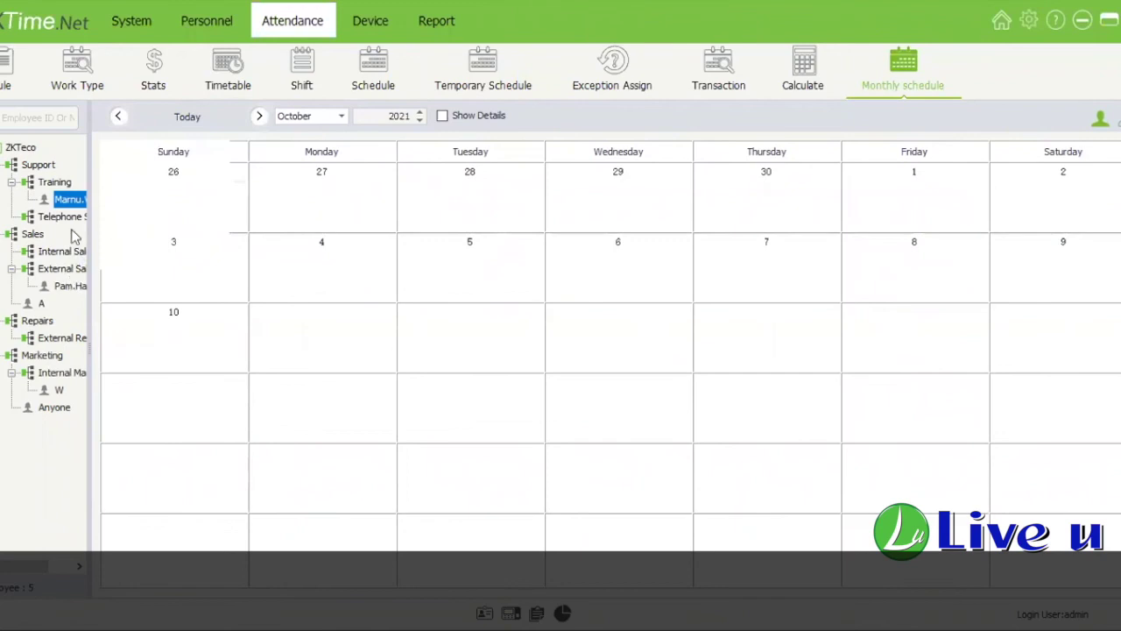
left_click(81, 208)
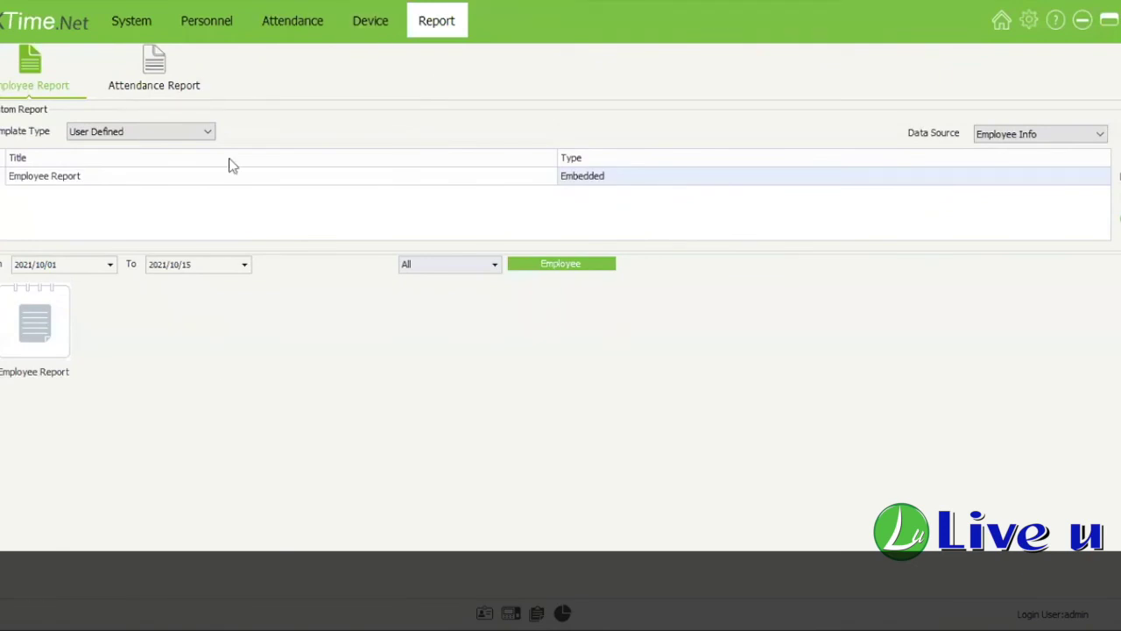
Step: Open the Attendance Report templates and launch the Monthly Statement for 2021/10/01–2021/10/15
left_click(163, 91)
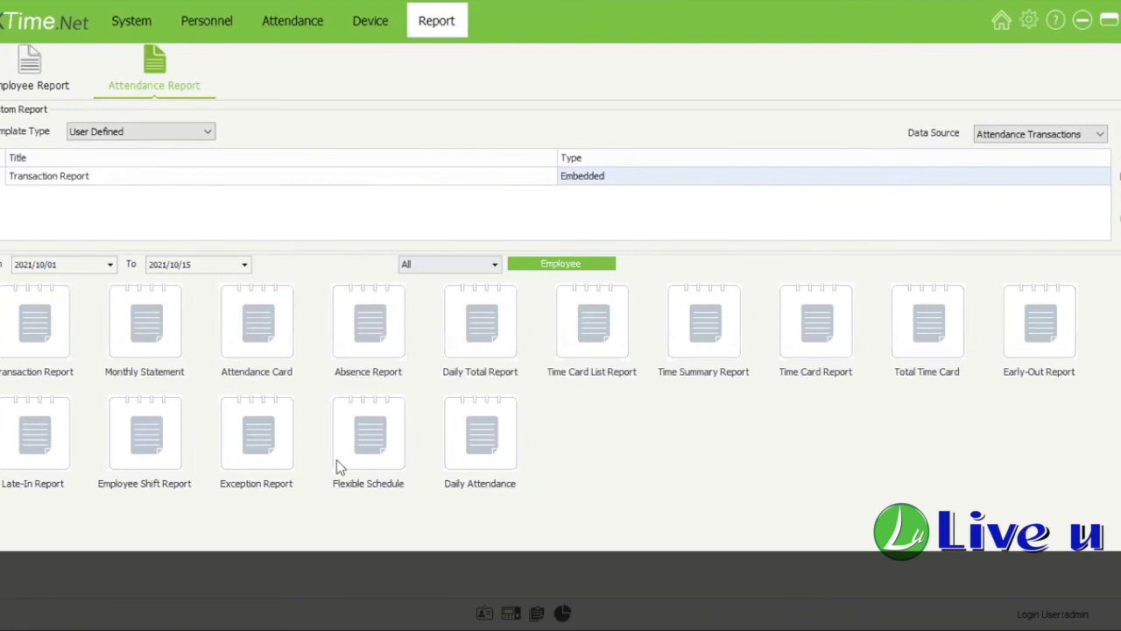
left_click(388, 453)
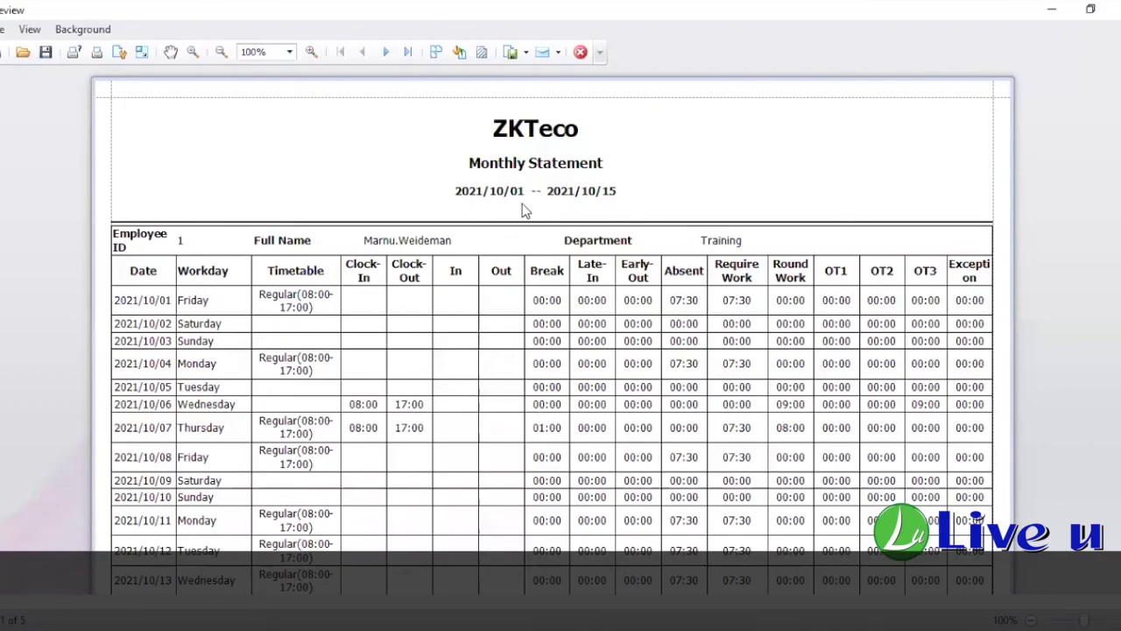
Step: Note the 2021/10/01 start date, scroll through the statement pages, then return to page 1
left_click(522, 199)
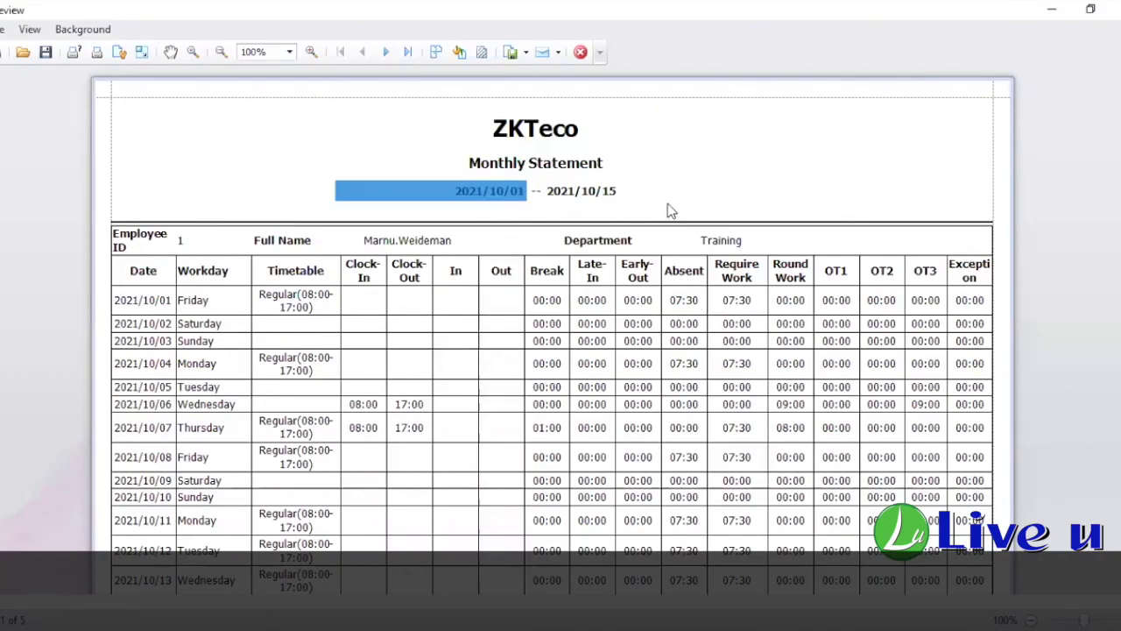
left_click(448, 174)
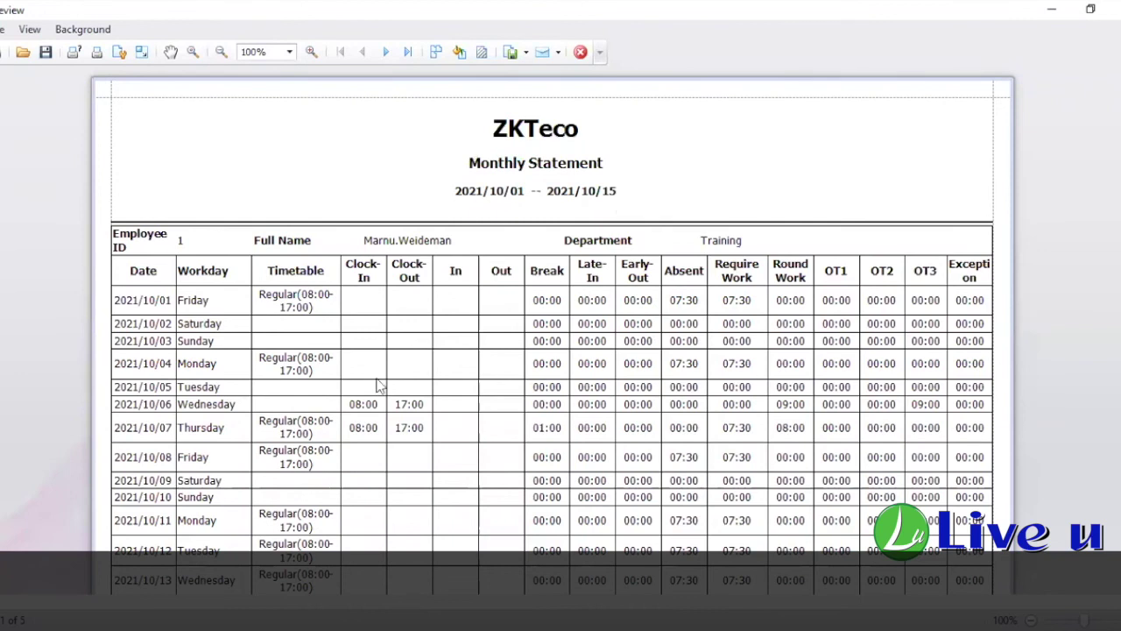
scroll(195, 196, "down", 1)
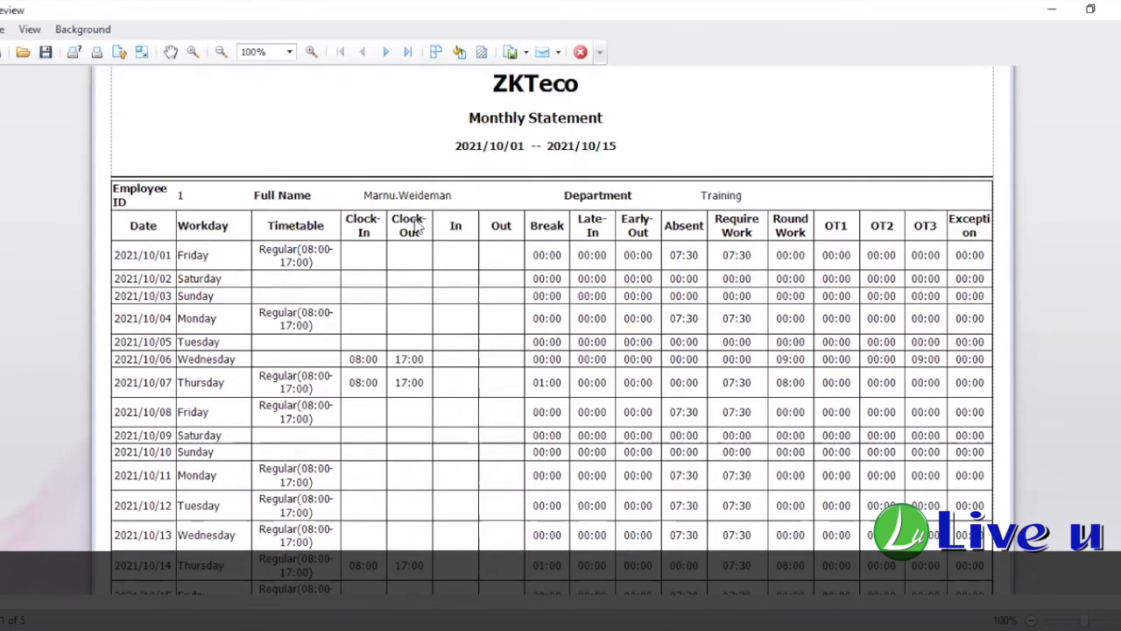
scroll(413, 266, "down", 4)
scroll(415, 267, "down", 6)
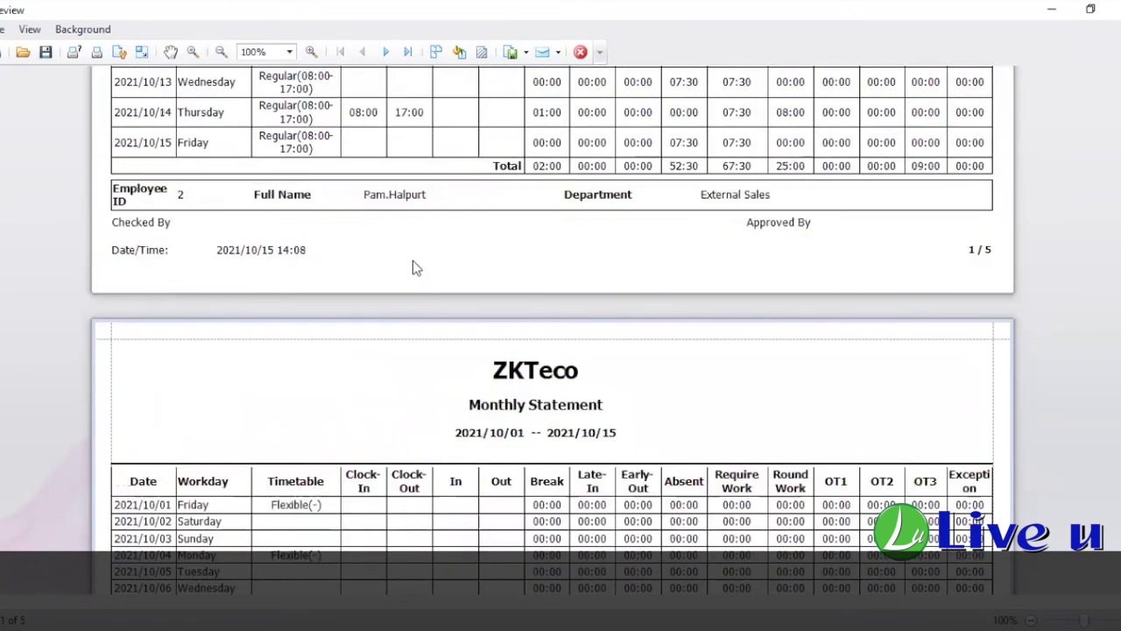
scroll(415, 268, "down", 6)
scroll(413, 265, "down", 4)
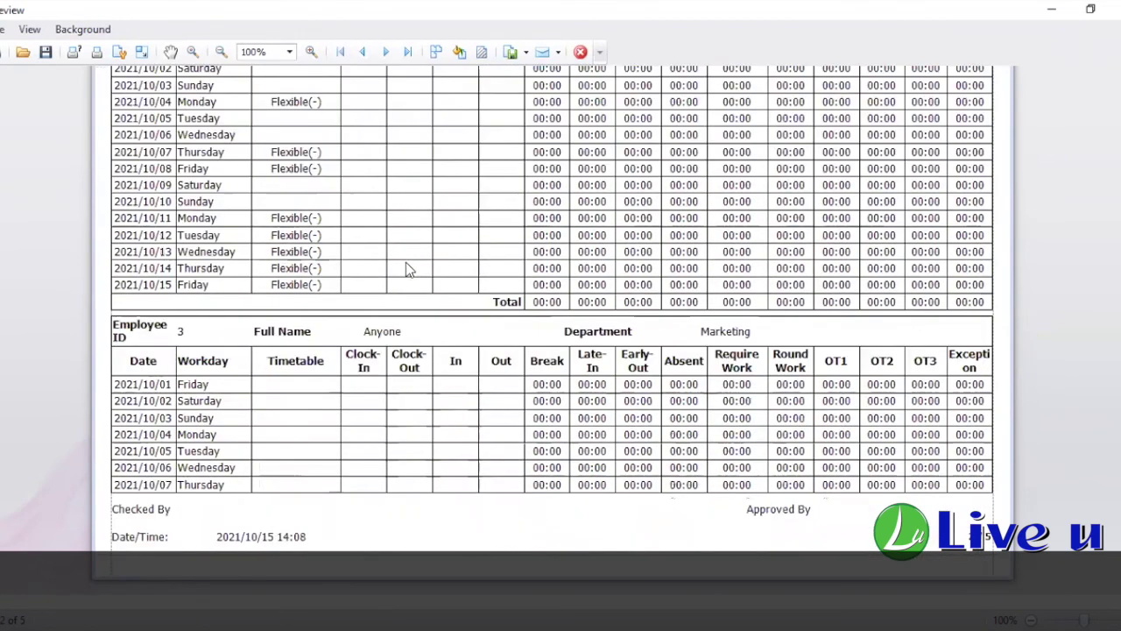
scroll(405, 266, "down", 9)
scroll(405, 282, "down", 6)
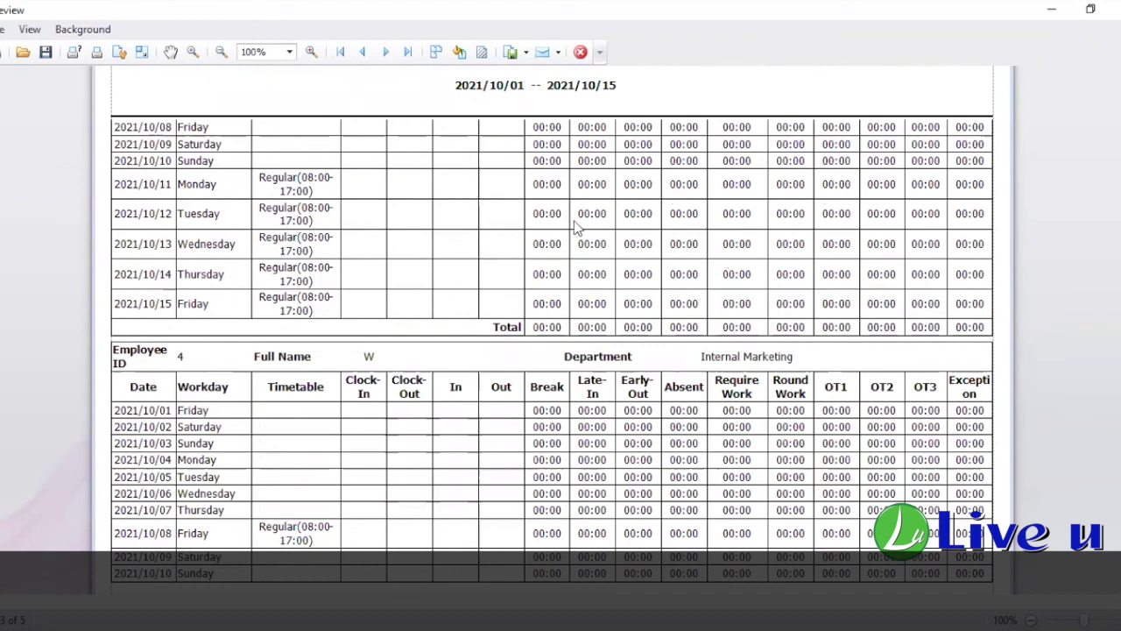
key("ctrl+Home")
Step: Point out the 01:00 break recorded on 2021/10/14 in the Monthly Statement
scroll(574, 410, "down", 2)
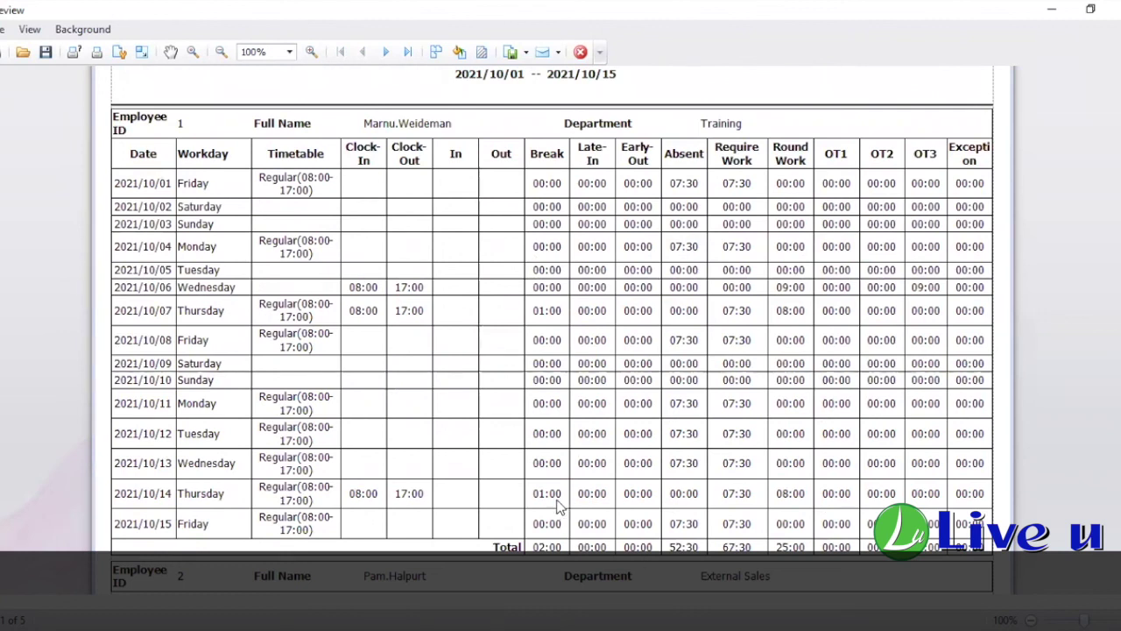
left_click_drag(520, 508, 574, 506)
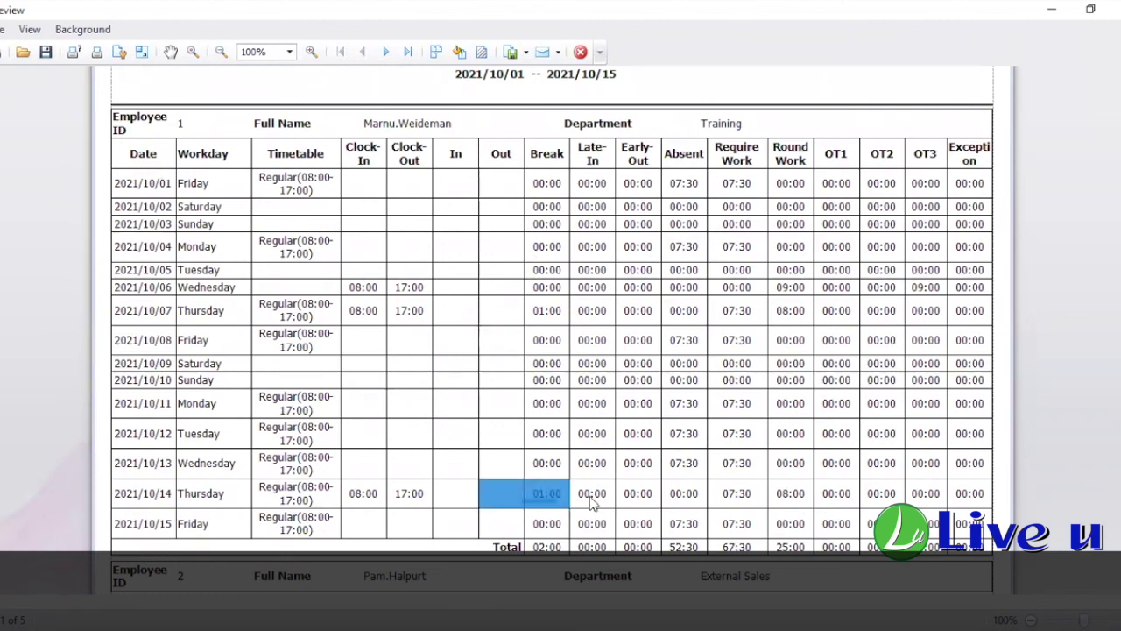
left_click(582, 496)
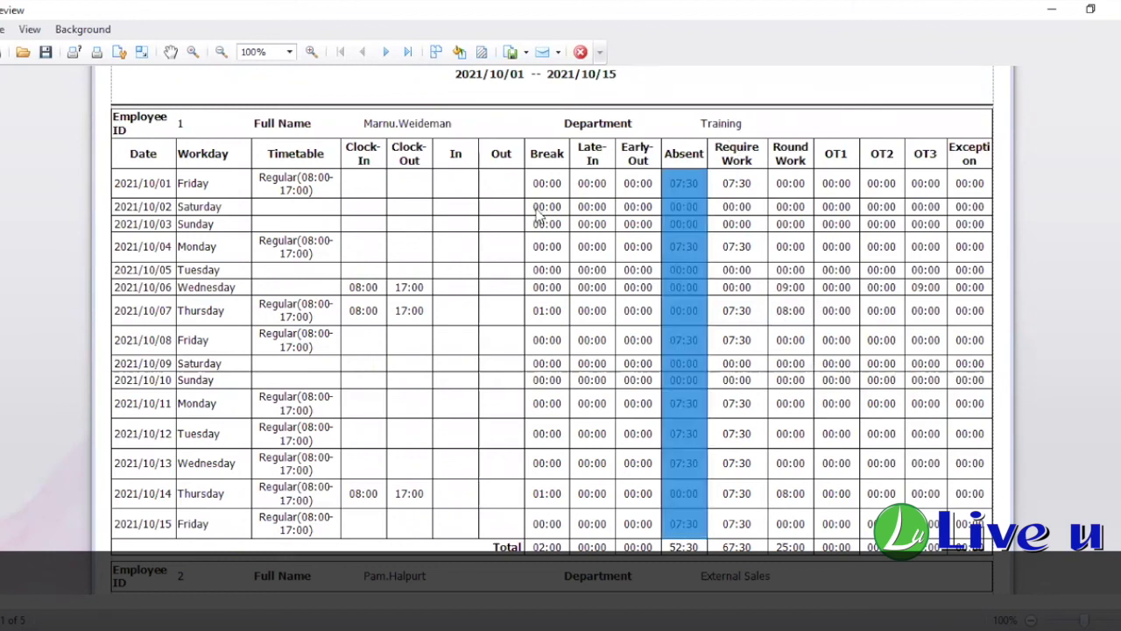
scroll(582, 206, "up", 2)
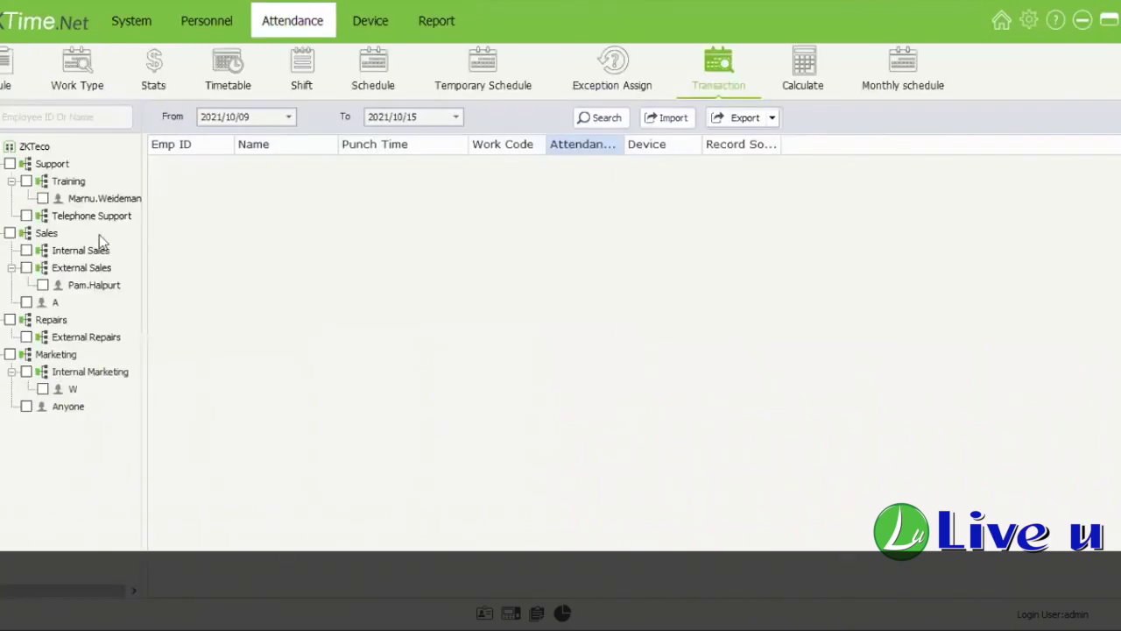
Step: Search all employees' clock transactions from 2021/10/11, then tick everyone on the Calculate page
left_click(8, 147)
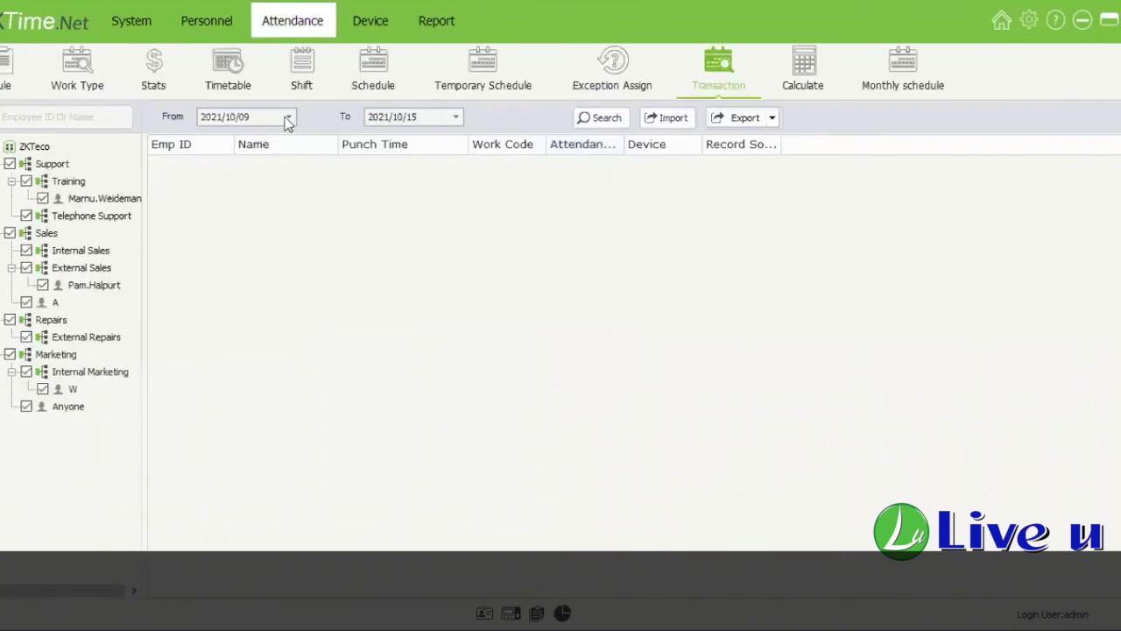
left_click(241, 194)
left_click(687, 71)
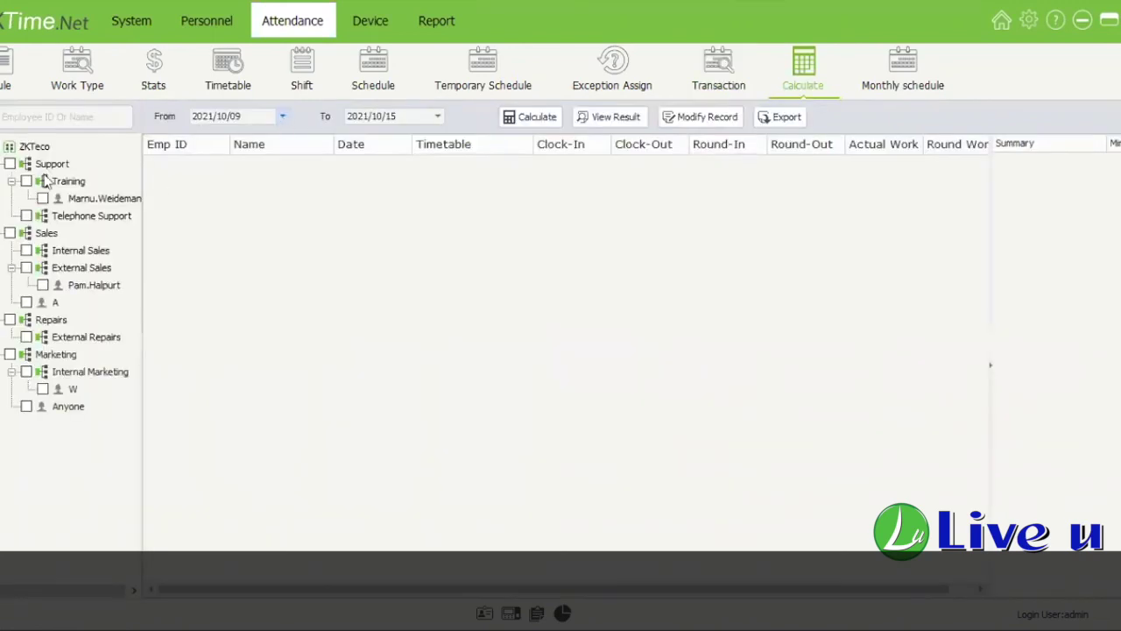
left_click(282, 116)
left_click(234, 200)
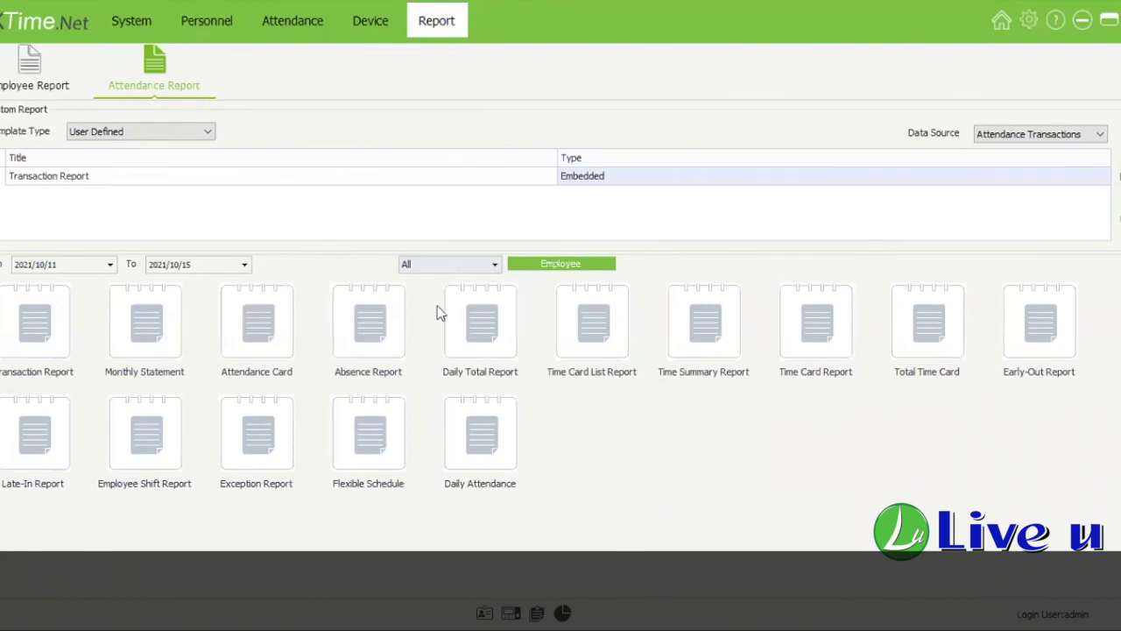
Step: Preview employee 1's custom-period statement for 2021/10/11–15, checking Thursday's 07:30 required versus 08:00 worked
left_click(563, 267)
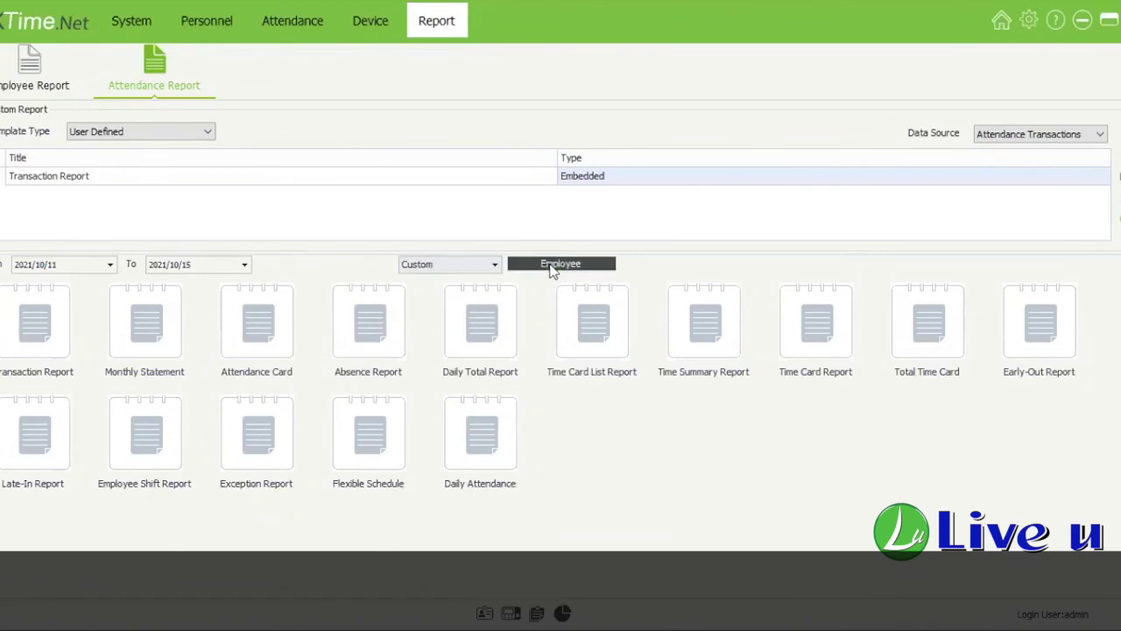
left_click(475, 464)
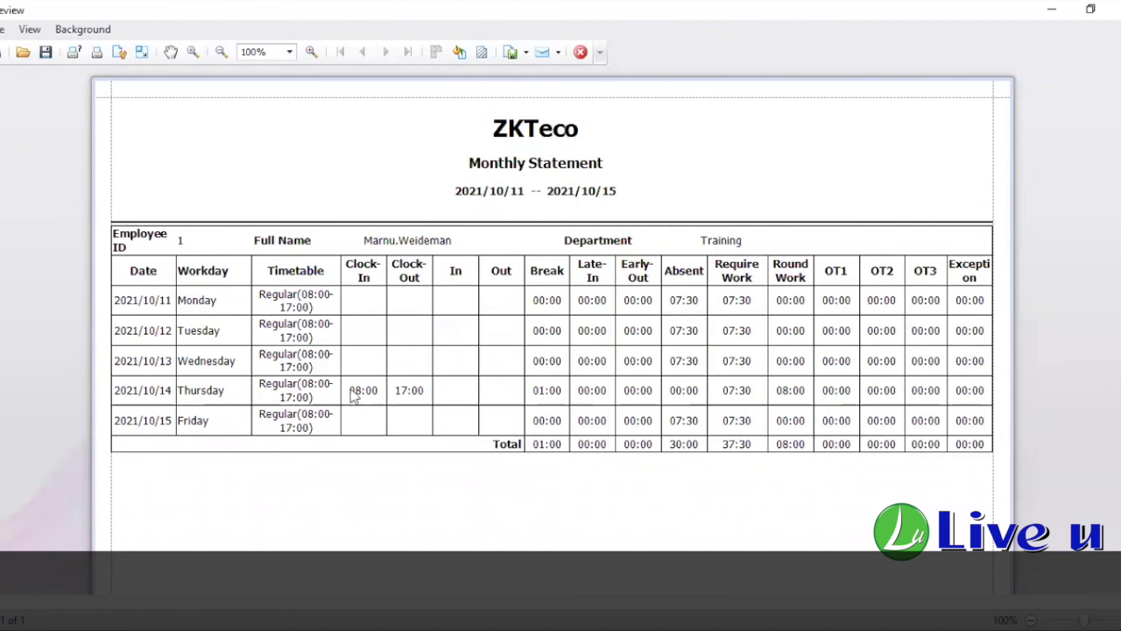
left_click(743, 400)
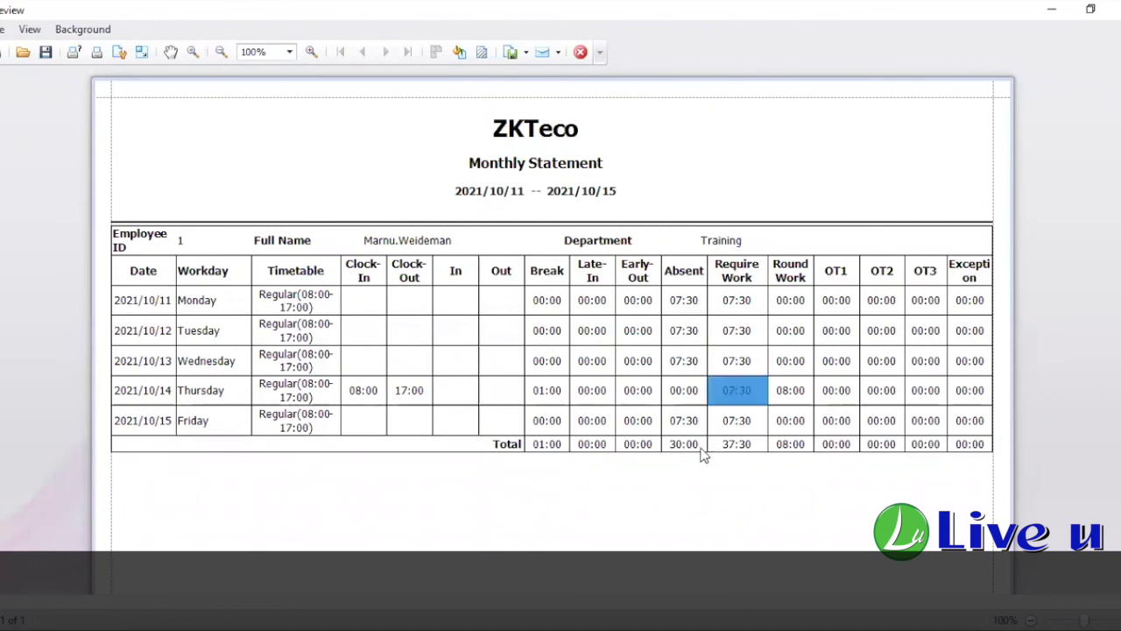
left_click(786, 394)
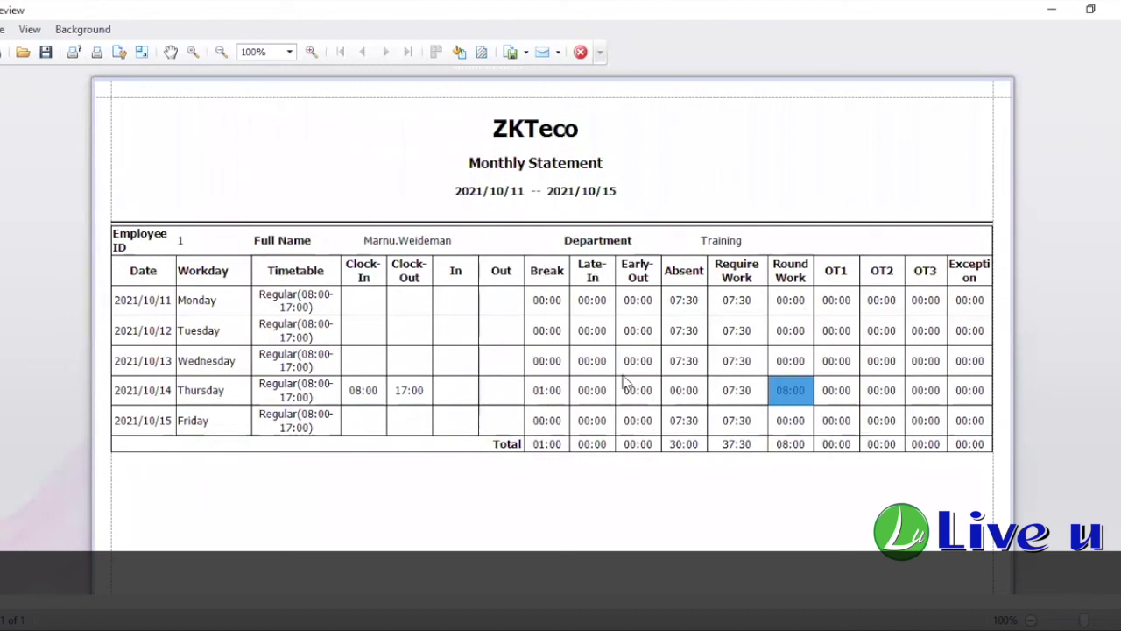
Step: Scroll through the rest of the Monthly Statement and clear the worked-hours cell highlight
scroll(630, 434, "down", 3)
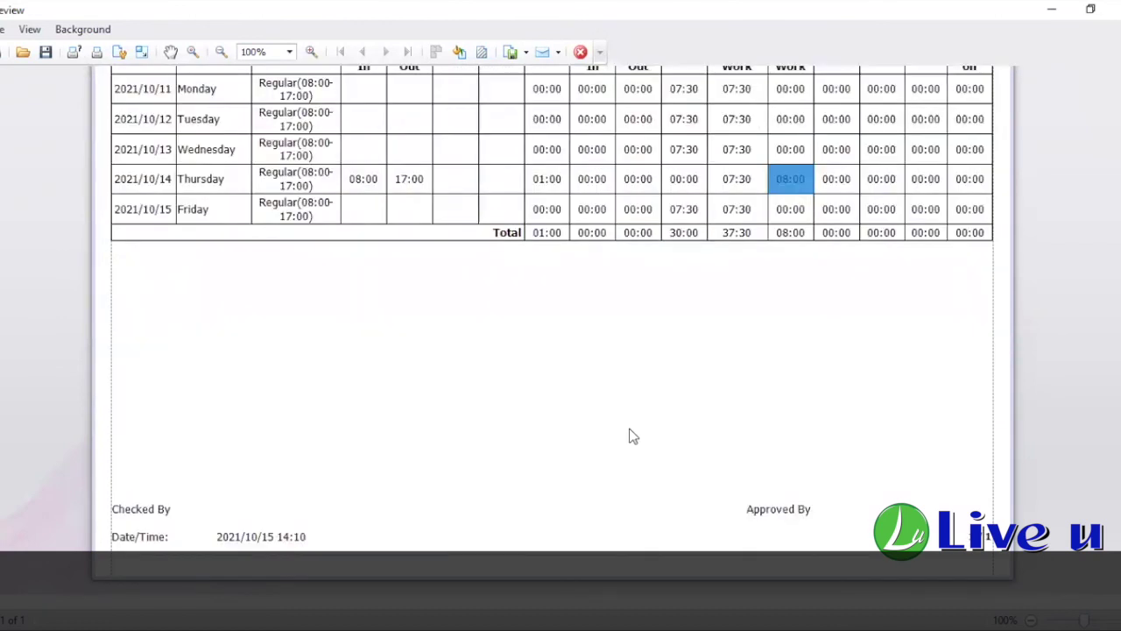
left_click(706, 527)
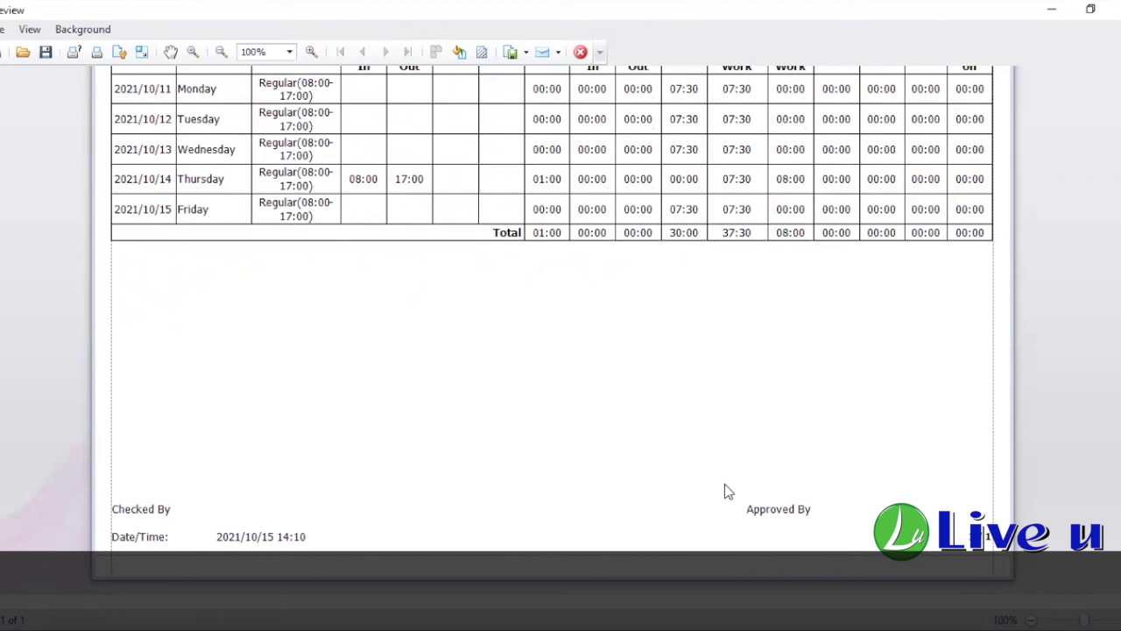
scroll(817, 438, "up", 3)
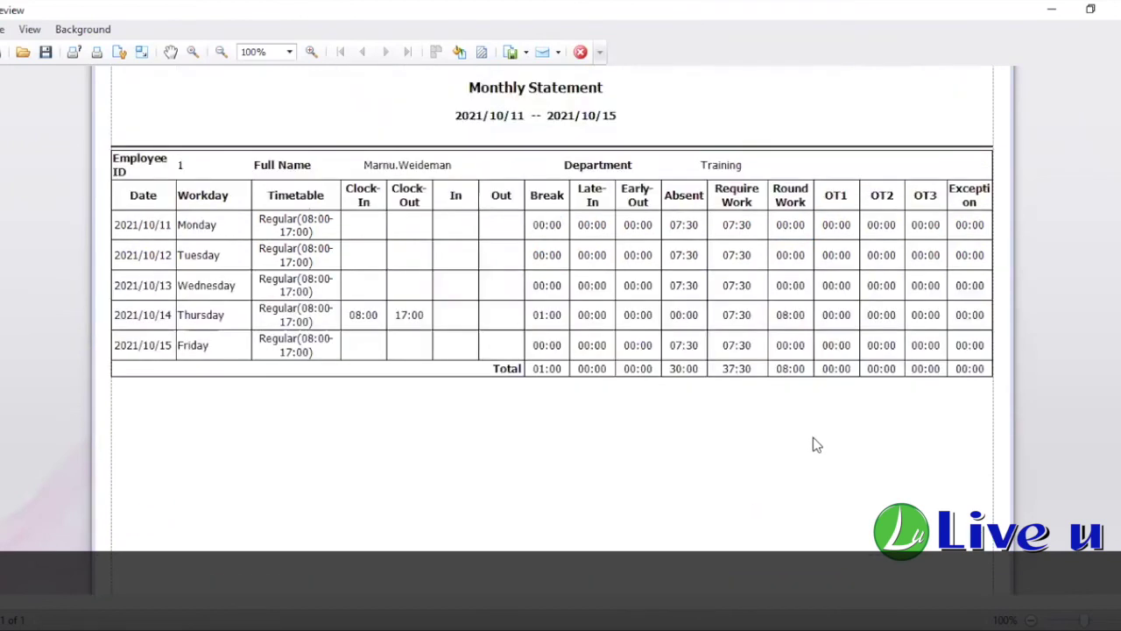
scroll(523, 501, "down", 2)
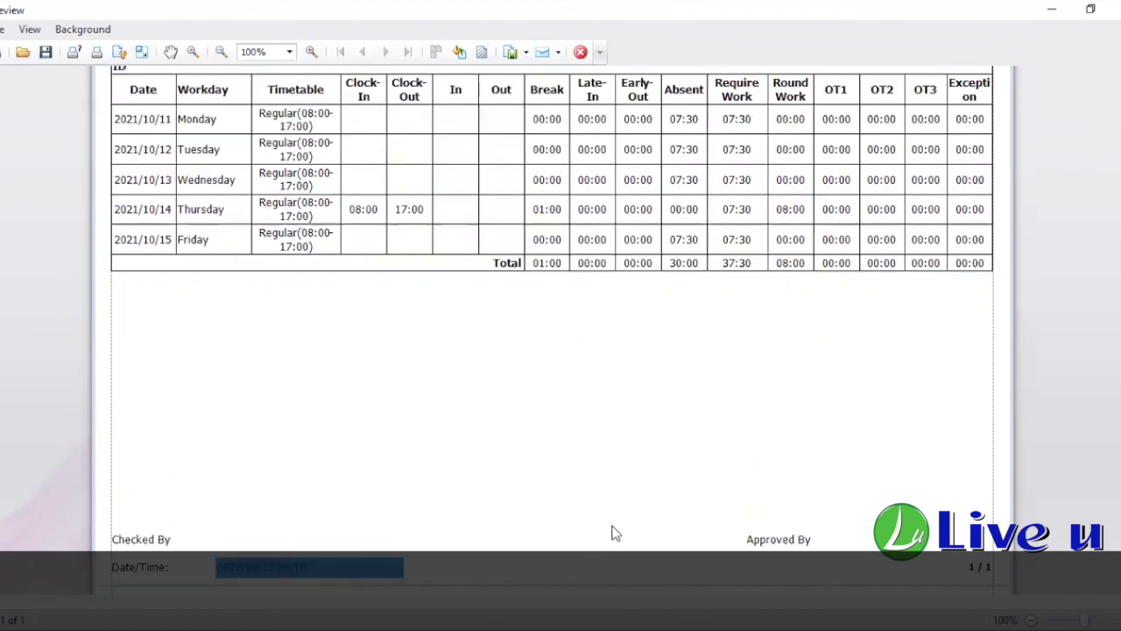
scroll(620, 531, "up", 3)
scroll(818, 393, "up", 1)
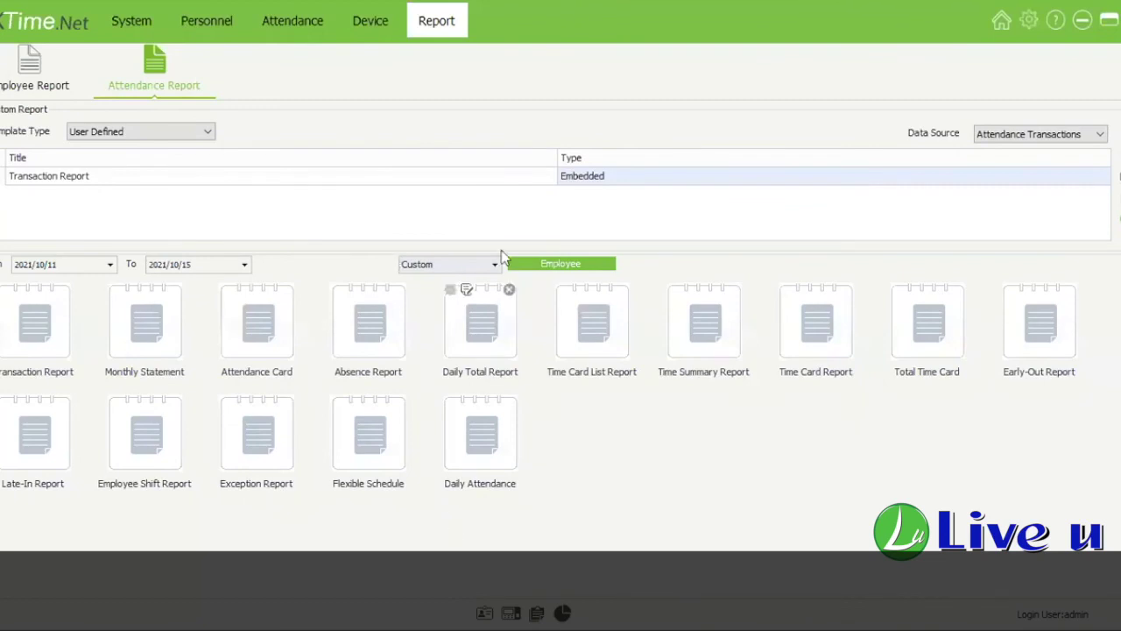
left_click(32, 315)
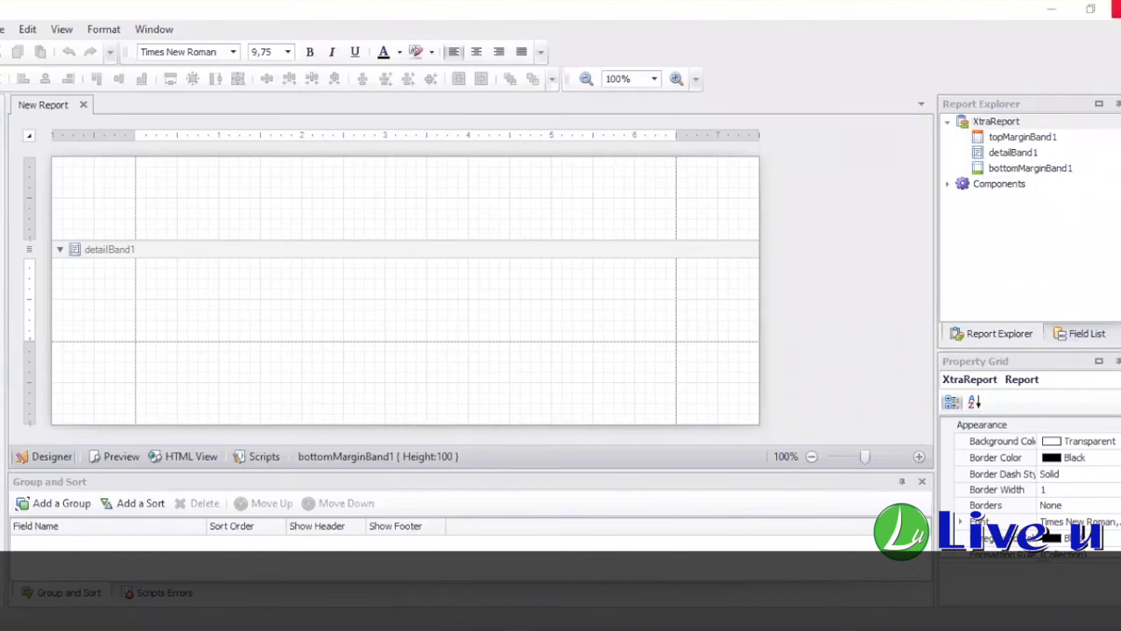
left_click(1116, 8)
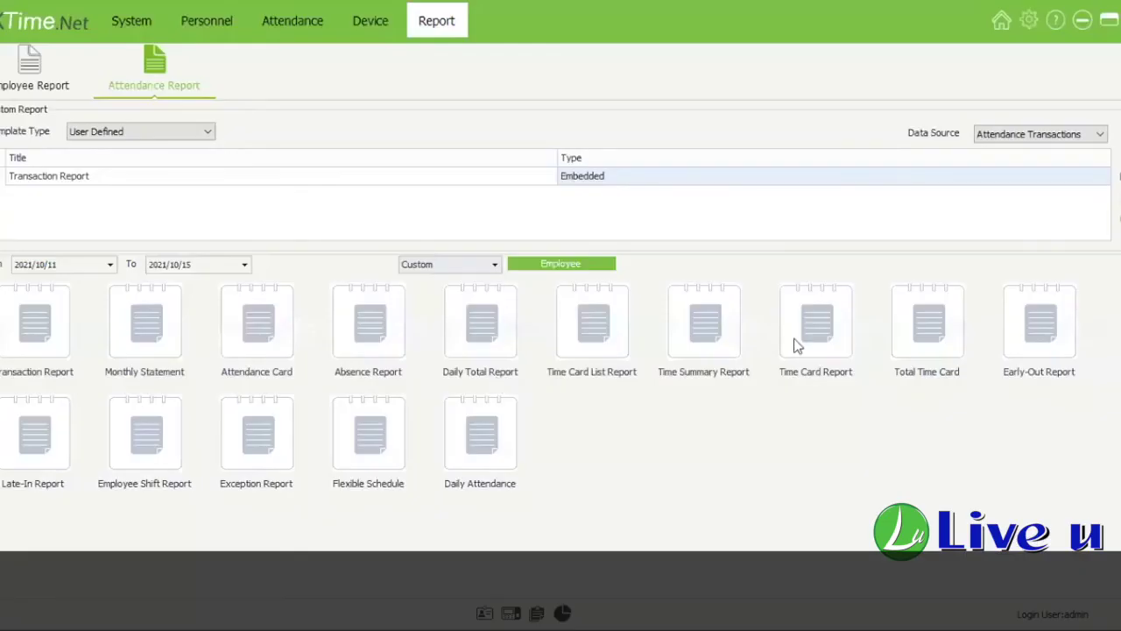